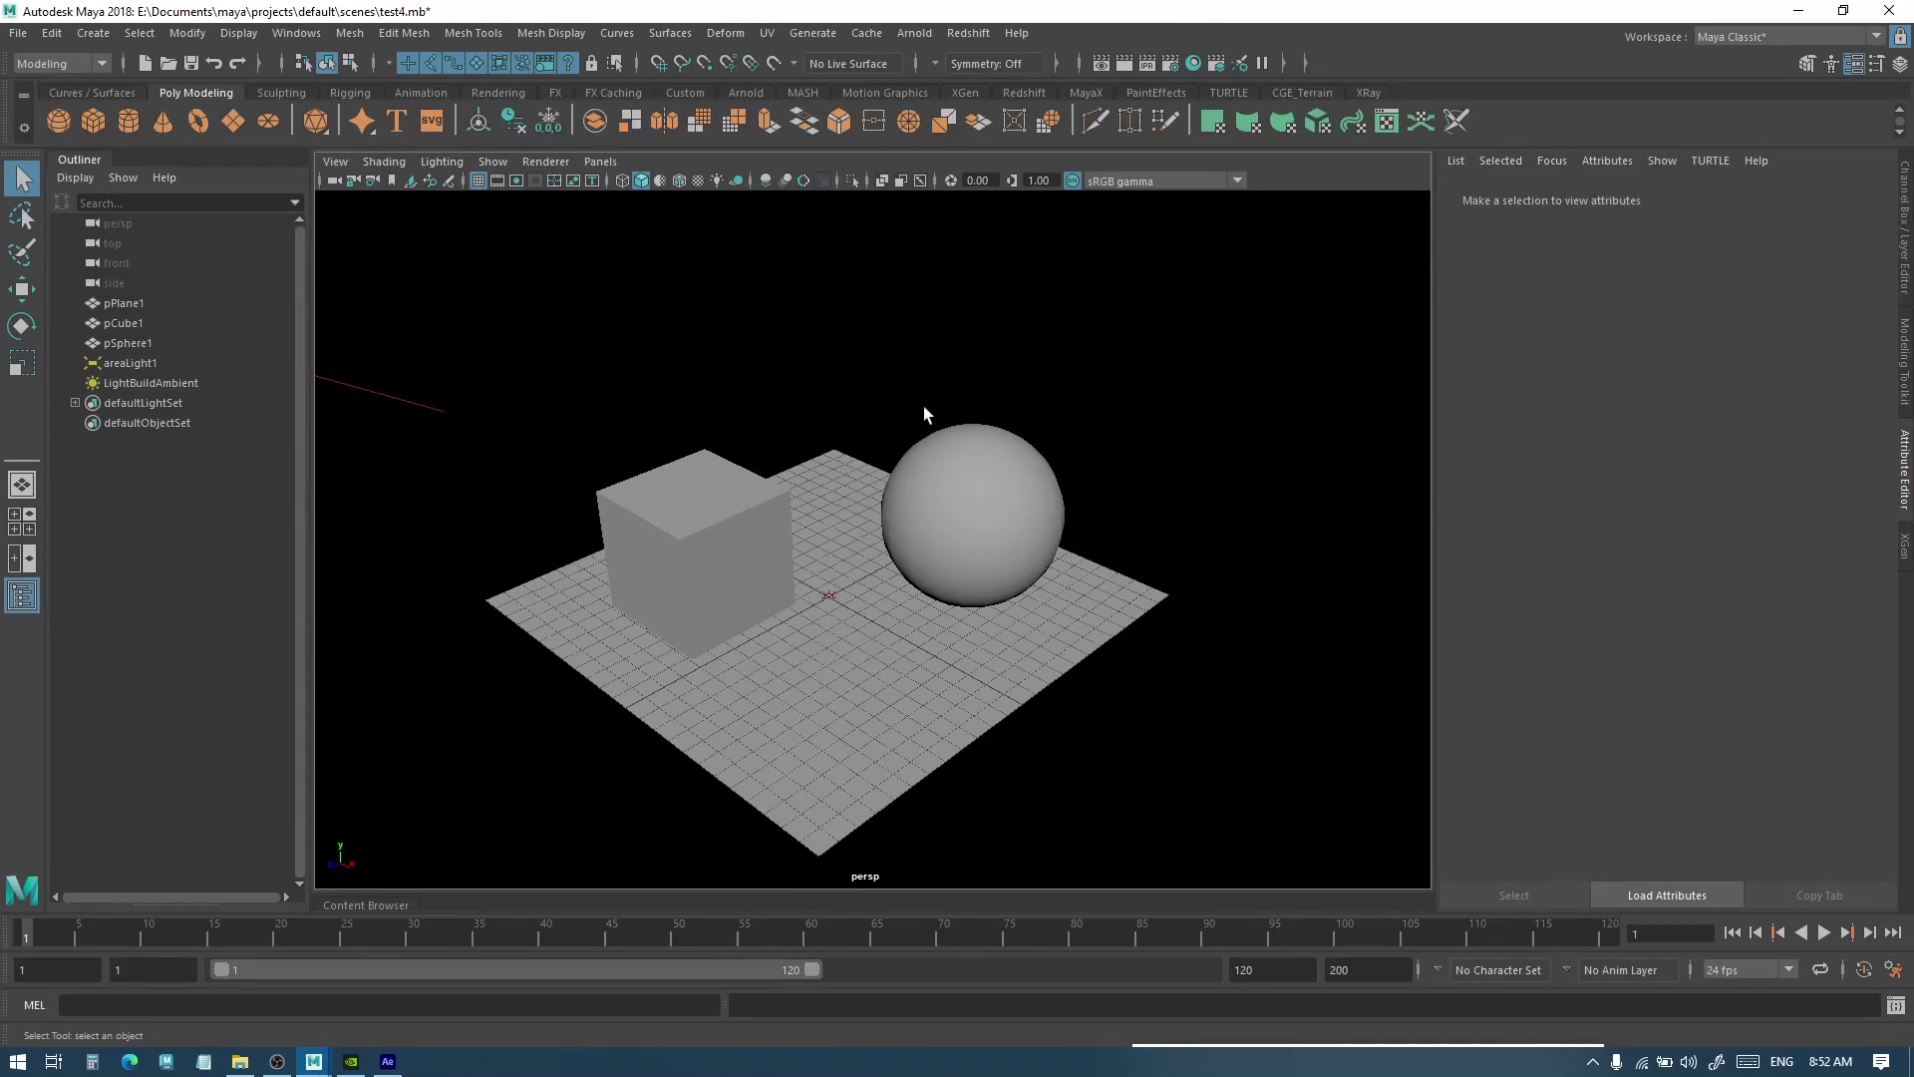
Bring up the XRay shelf tools beside the plane, cube and sphere in test4.mb
alt+drag(923, 415, 927, 422)
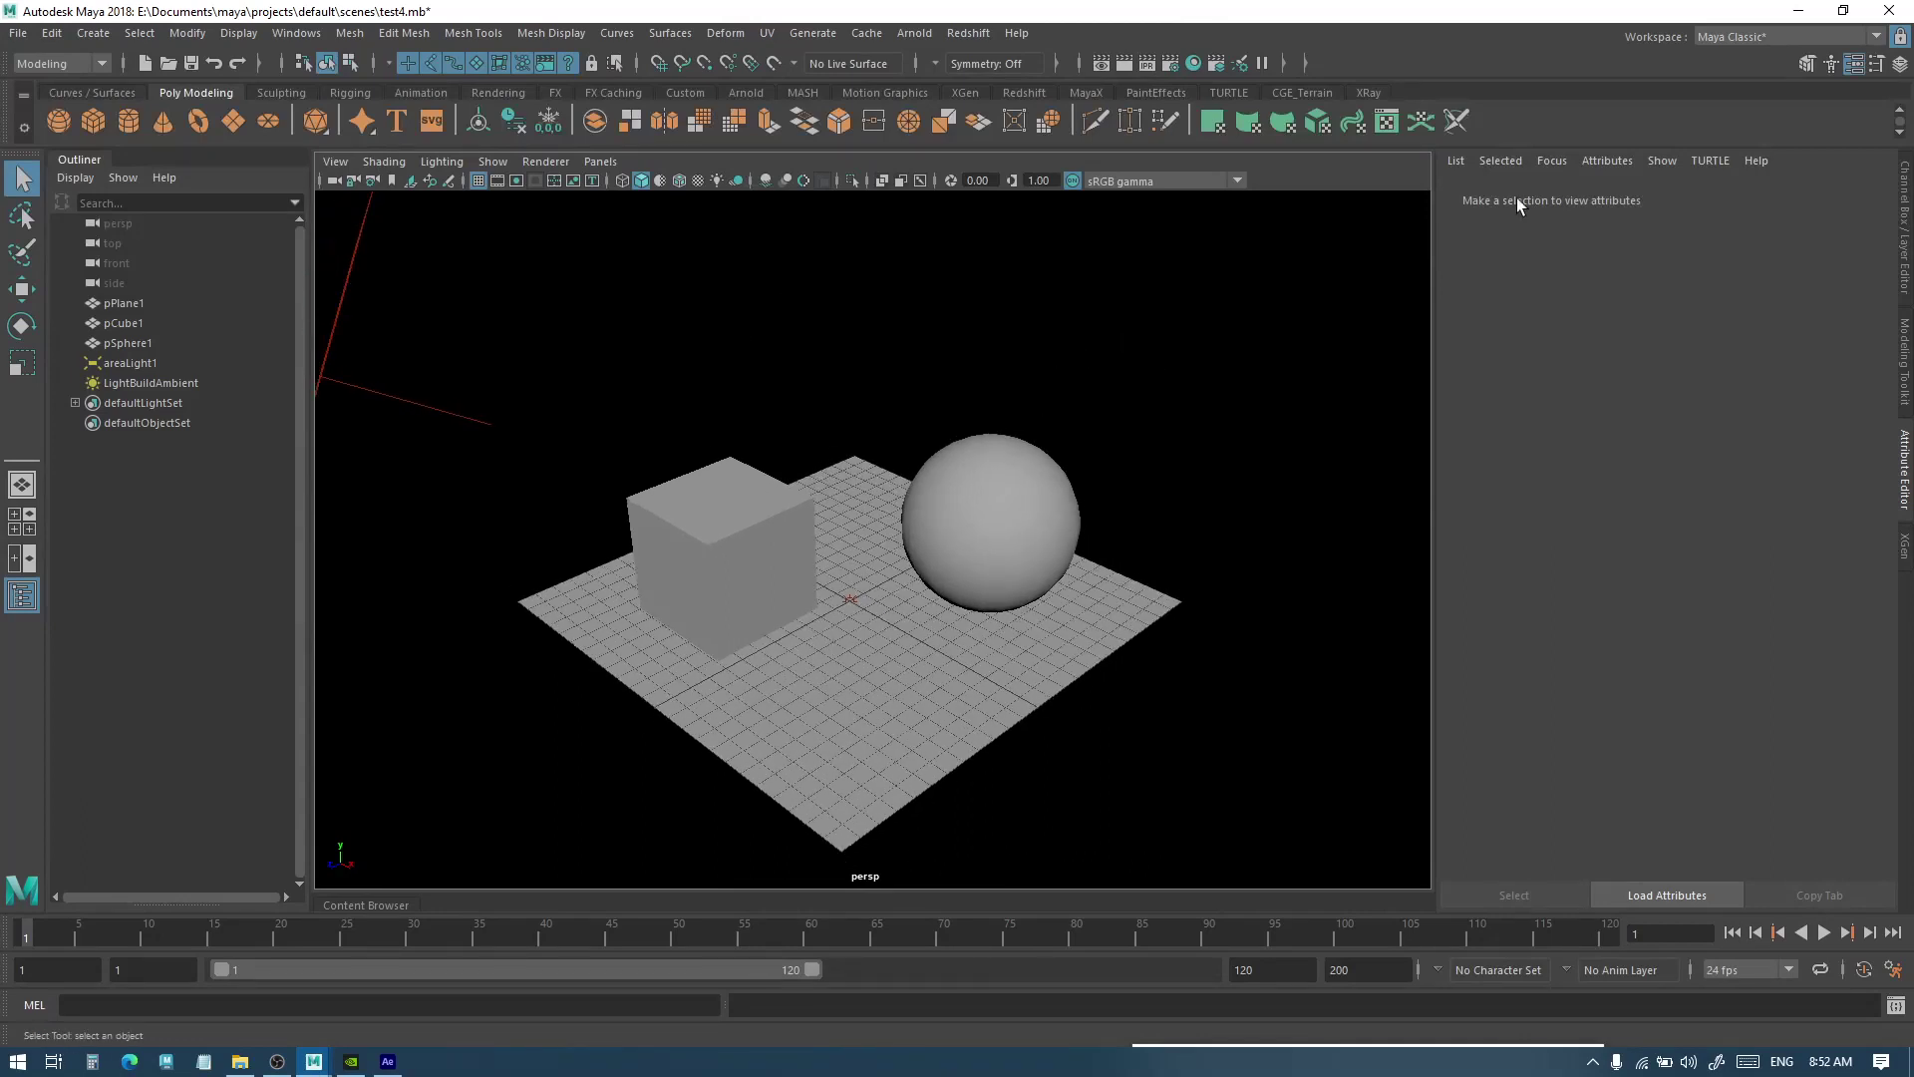
click(1369, 92)
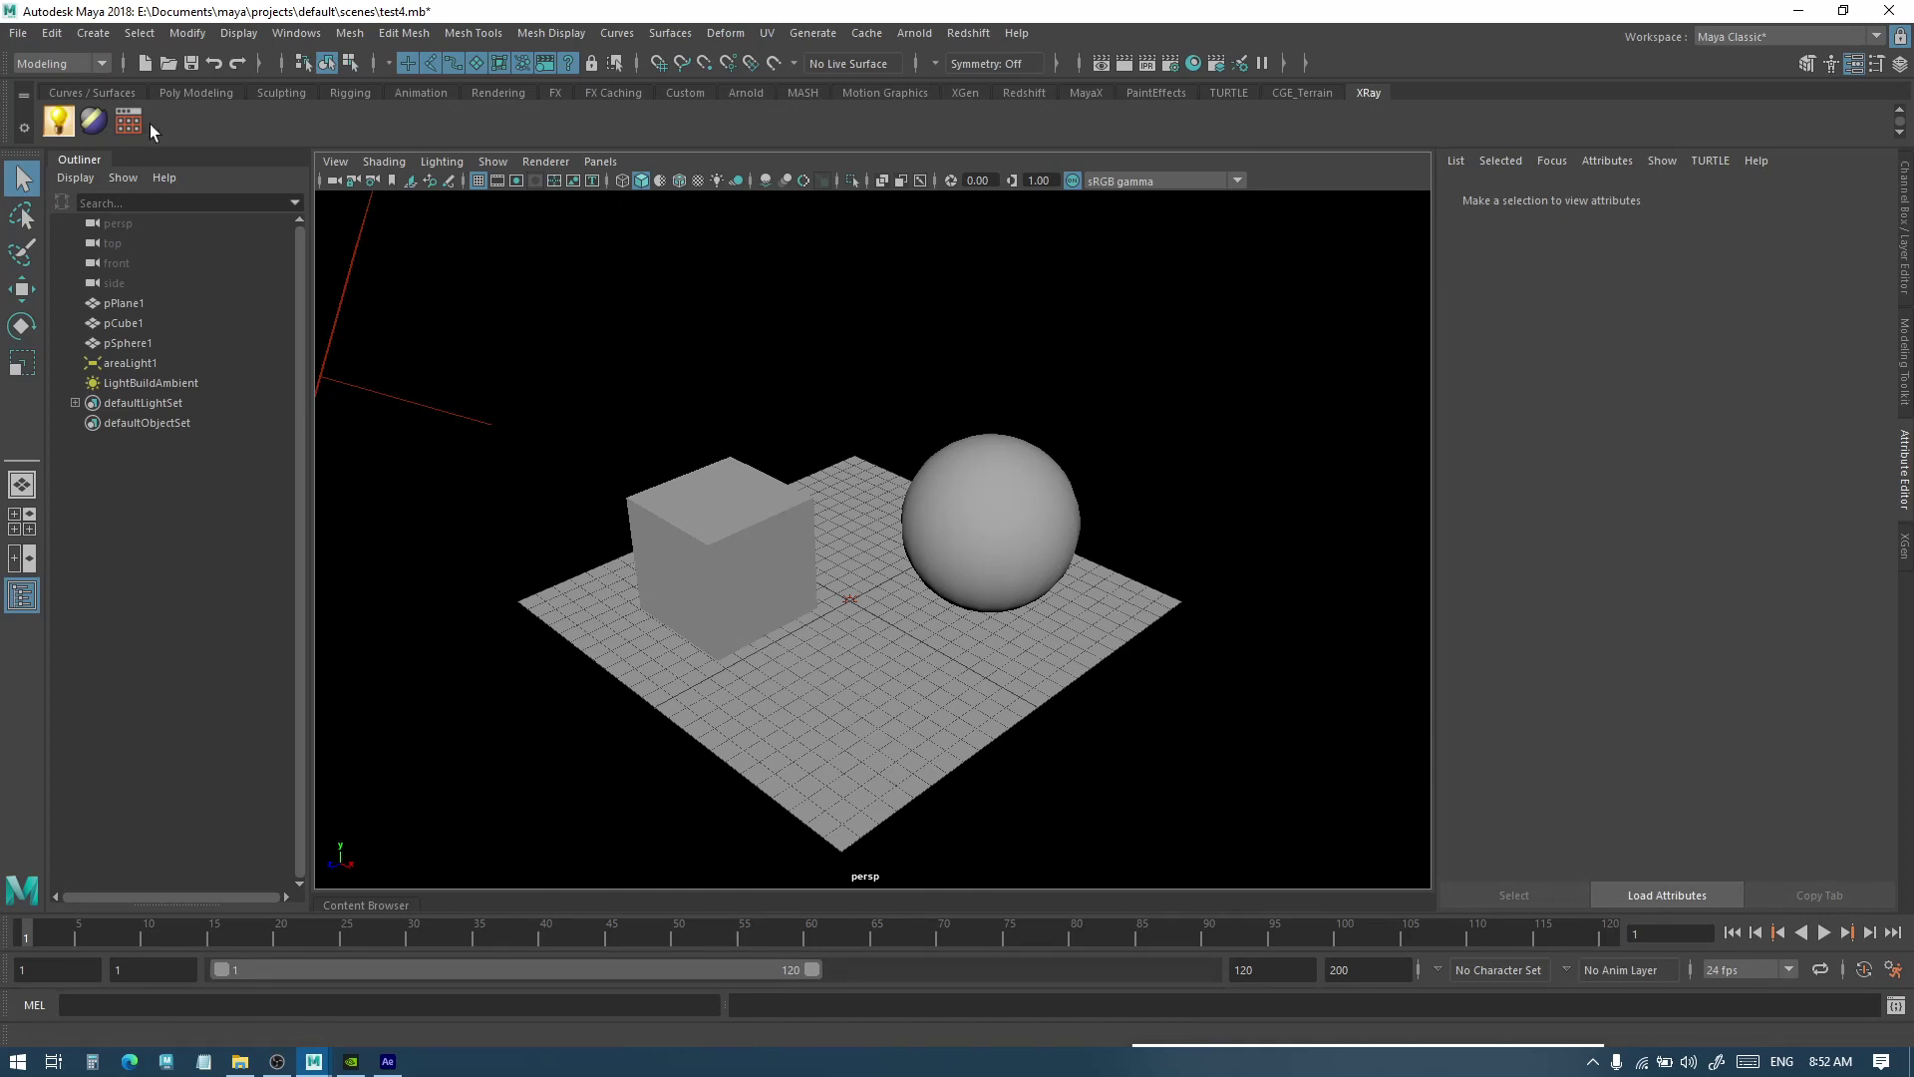
Open the Build Lights window and move it aside from the cube and sphere
click(58, 122)
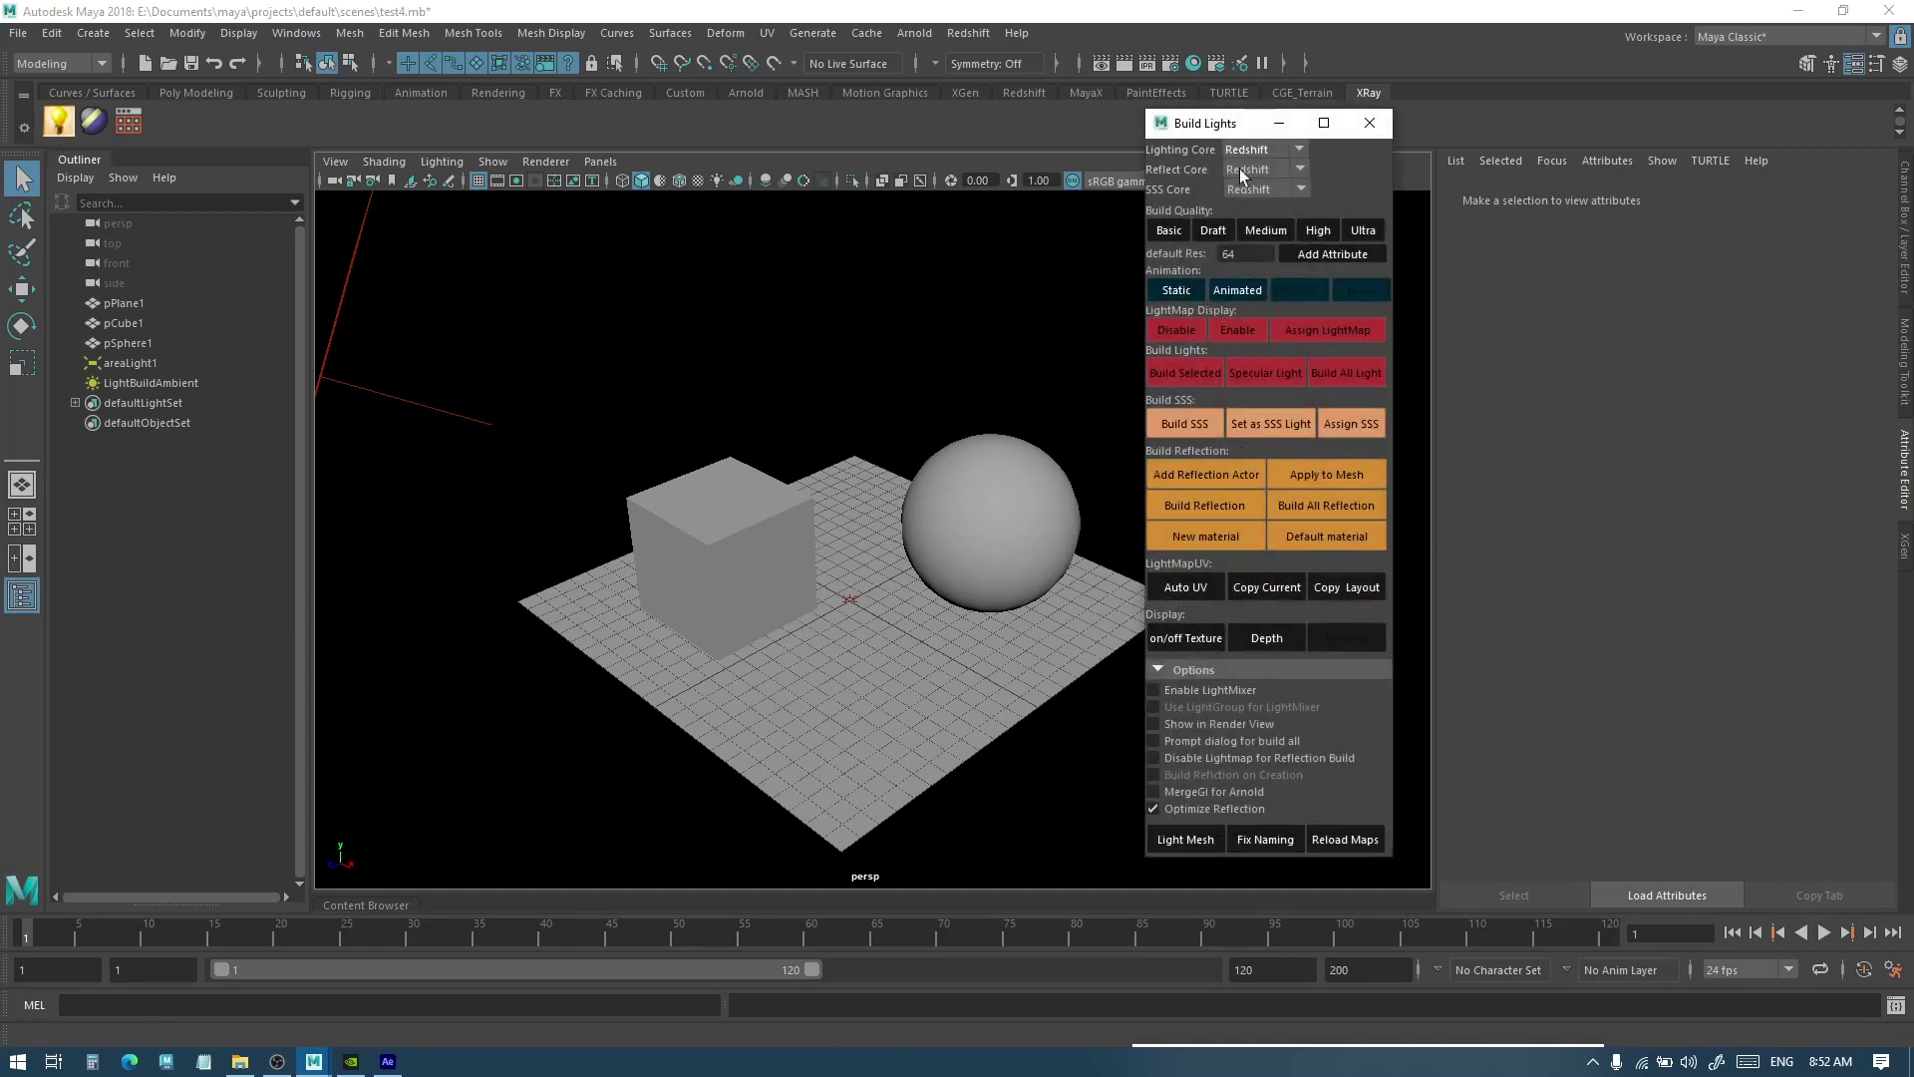
drag(1240, 123, 1363, 137)
alt+drag(1061, 315, 984, 367)
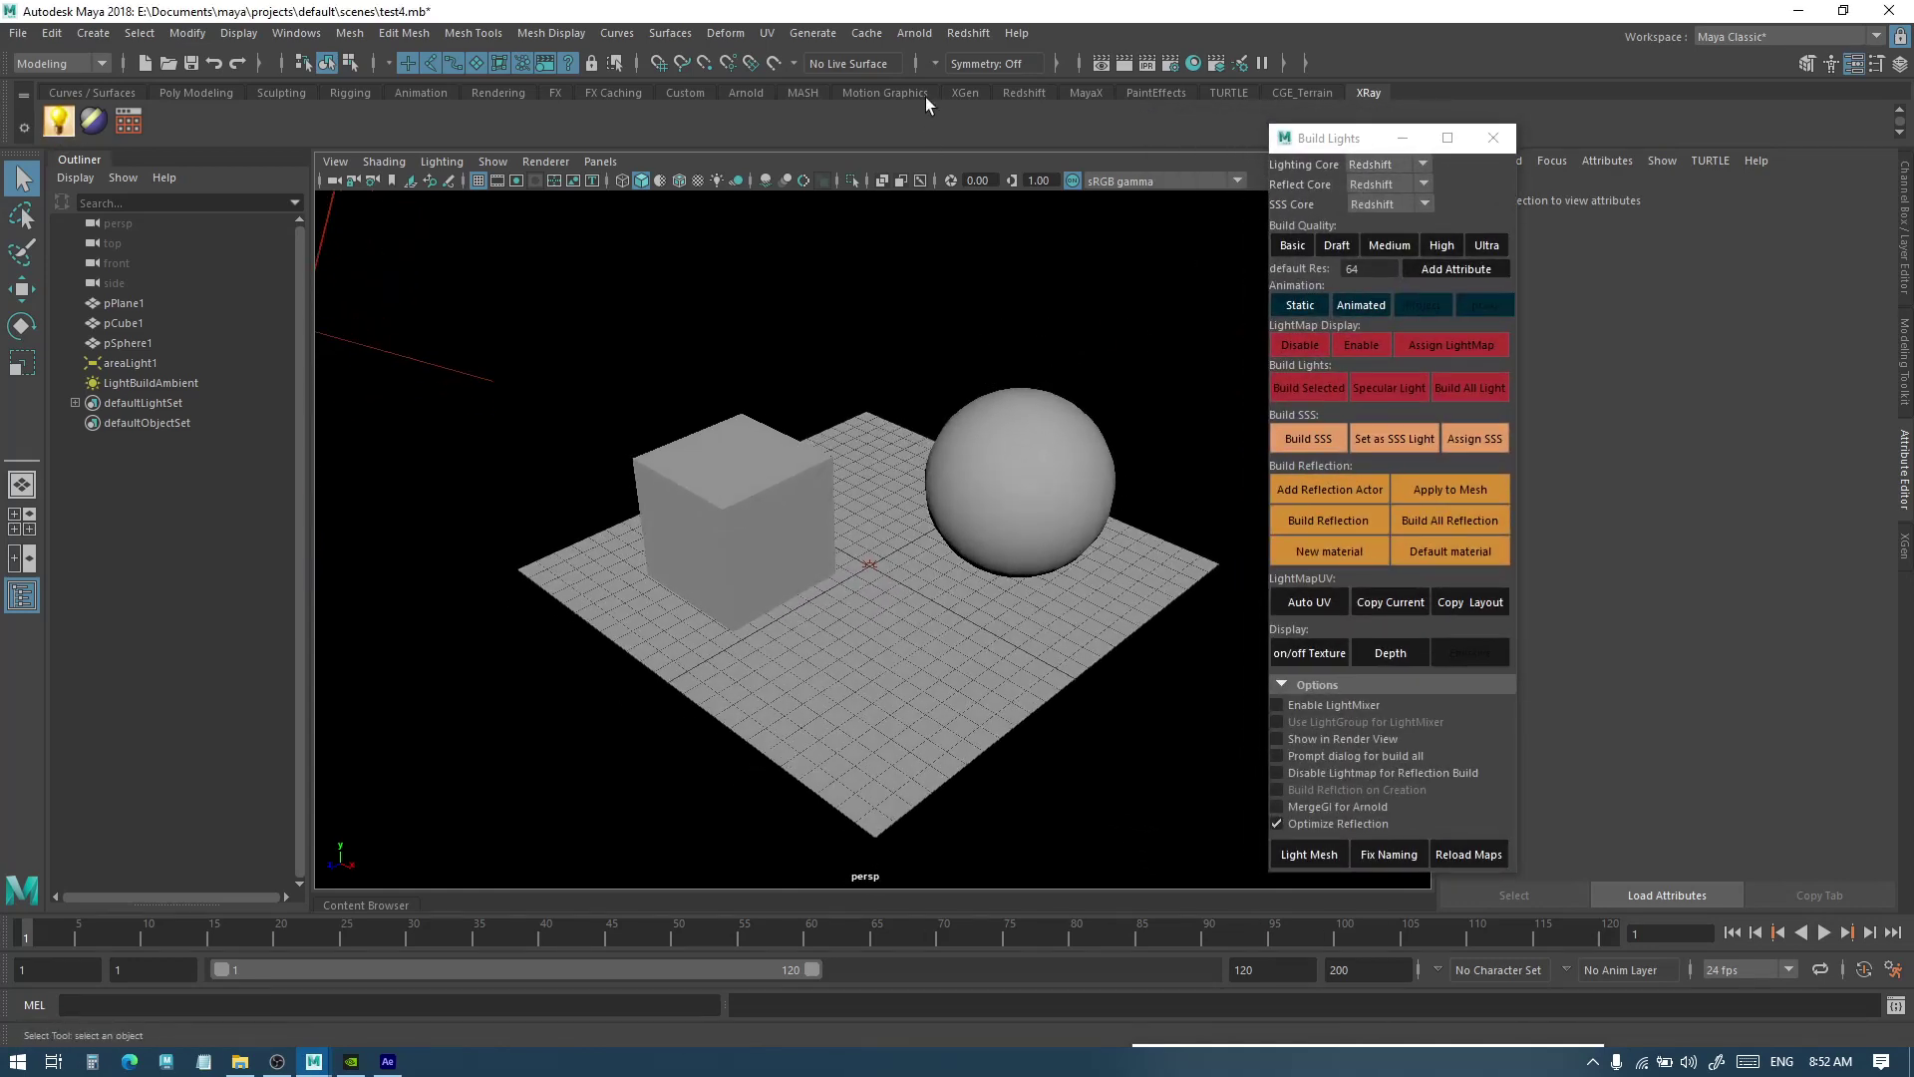
Try Turtle as the lighting core, browse light types, then return to Redshift
click(1386, 165)
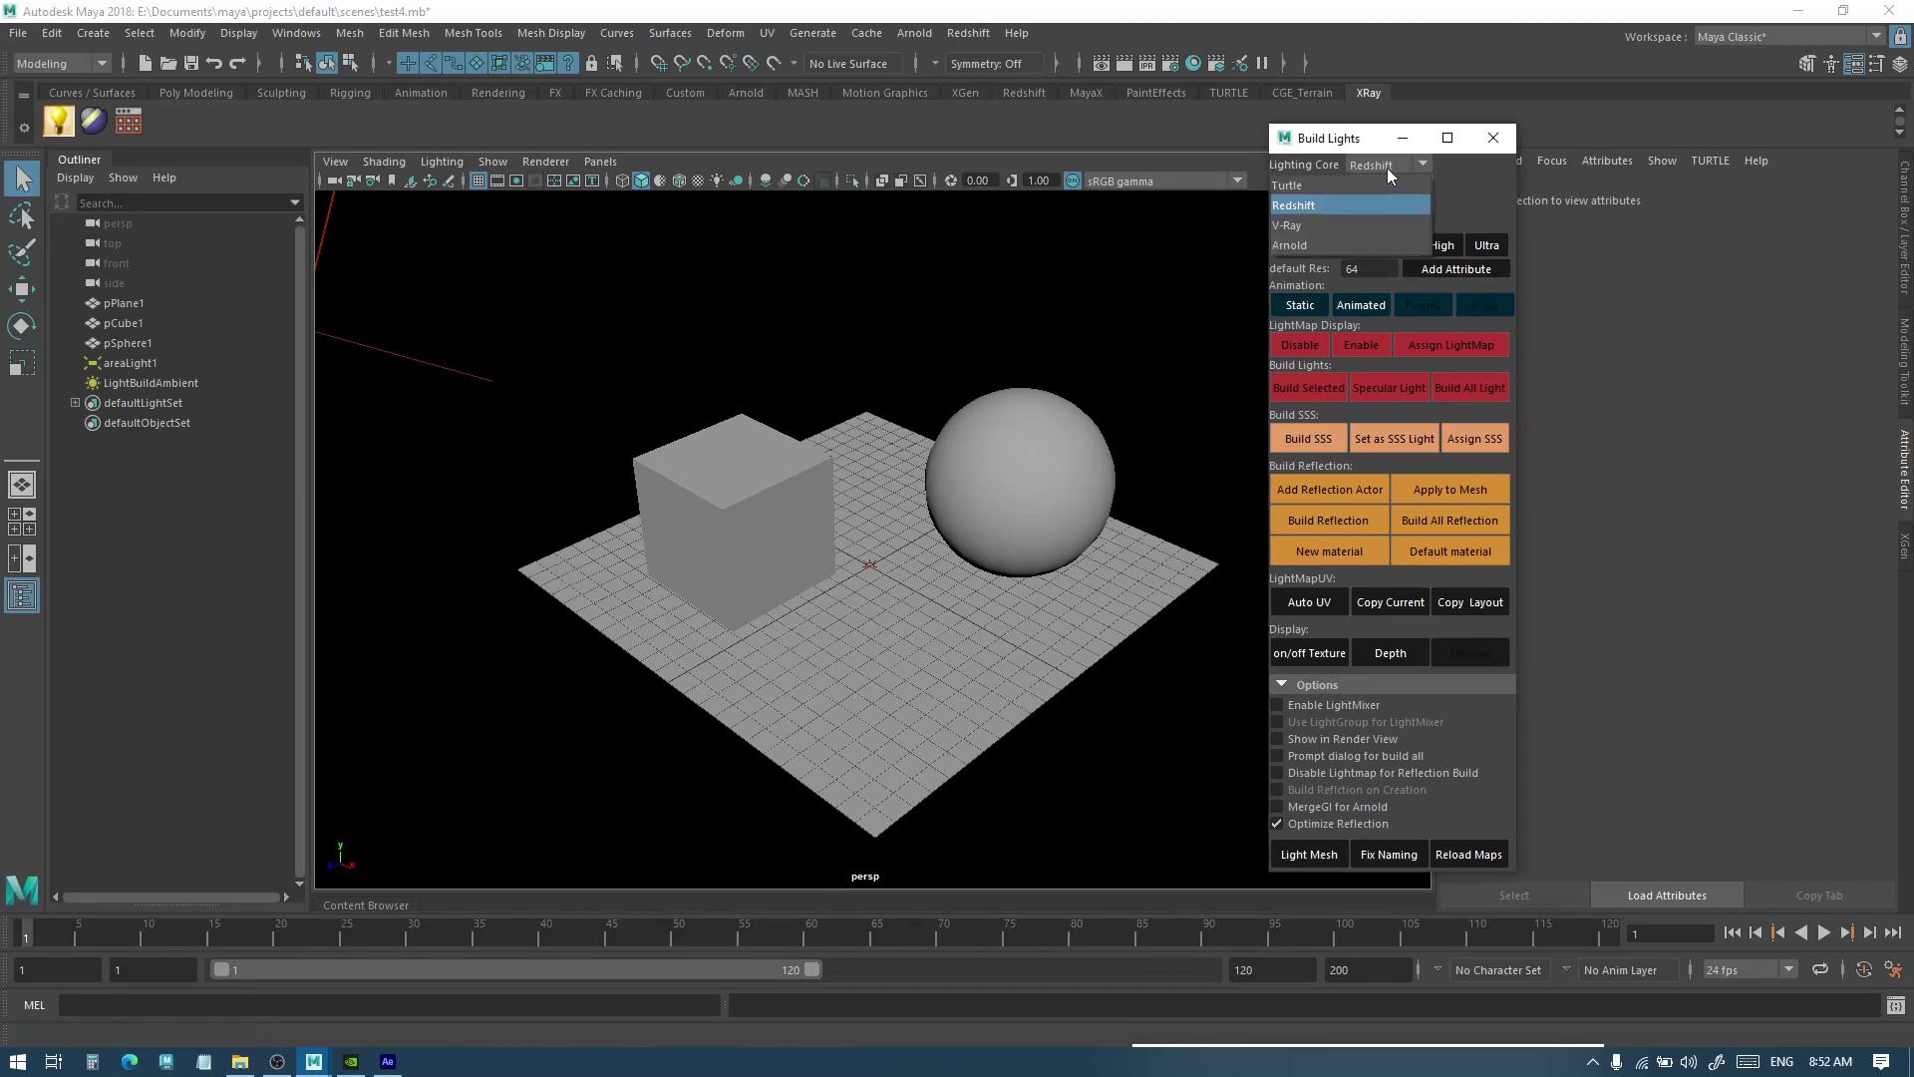
click(1302, 188)
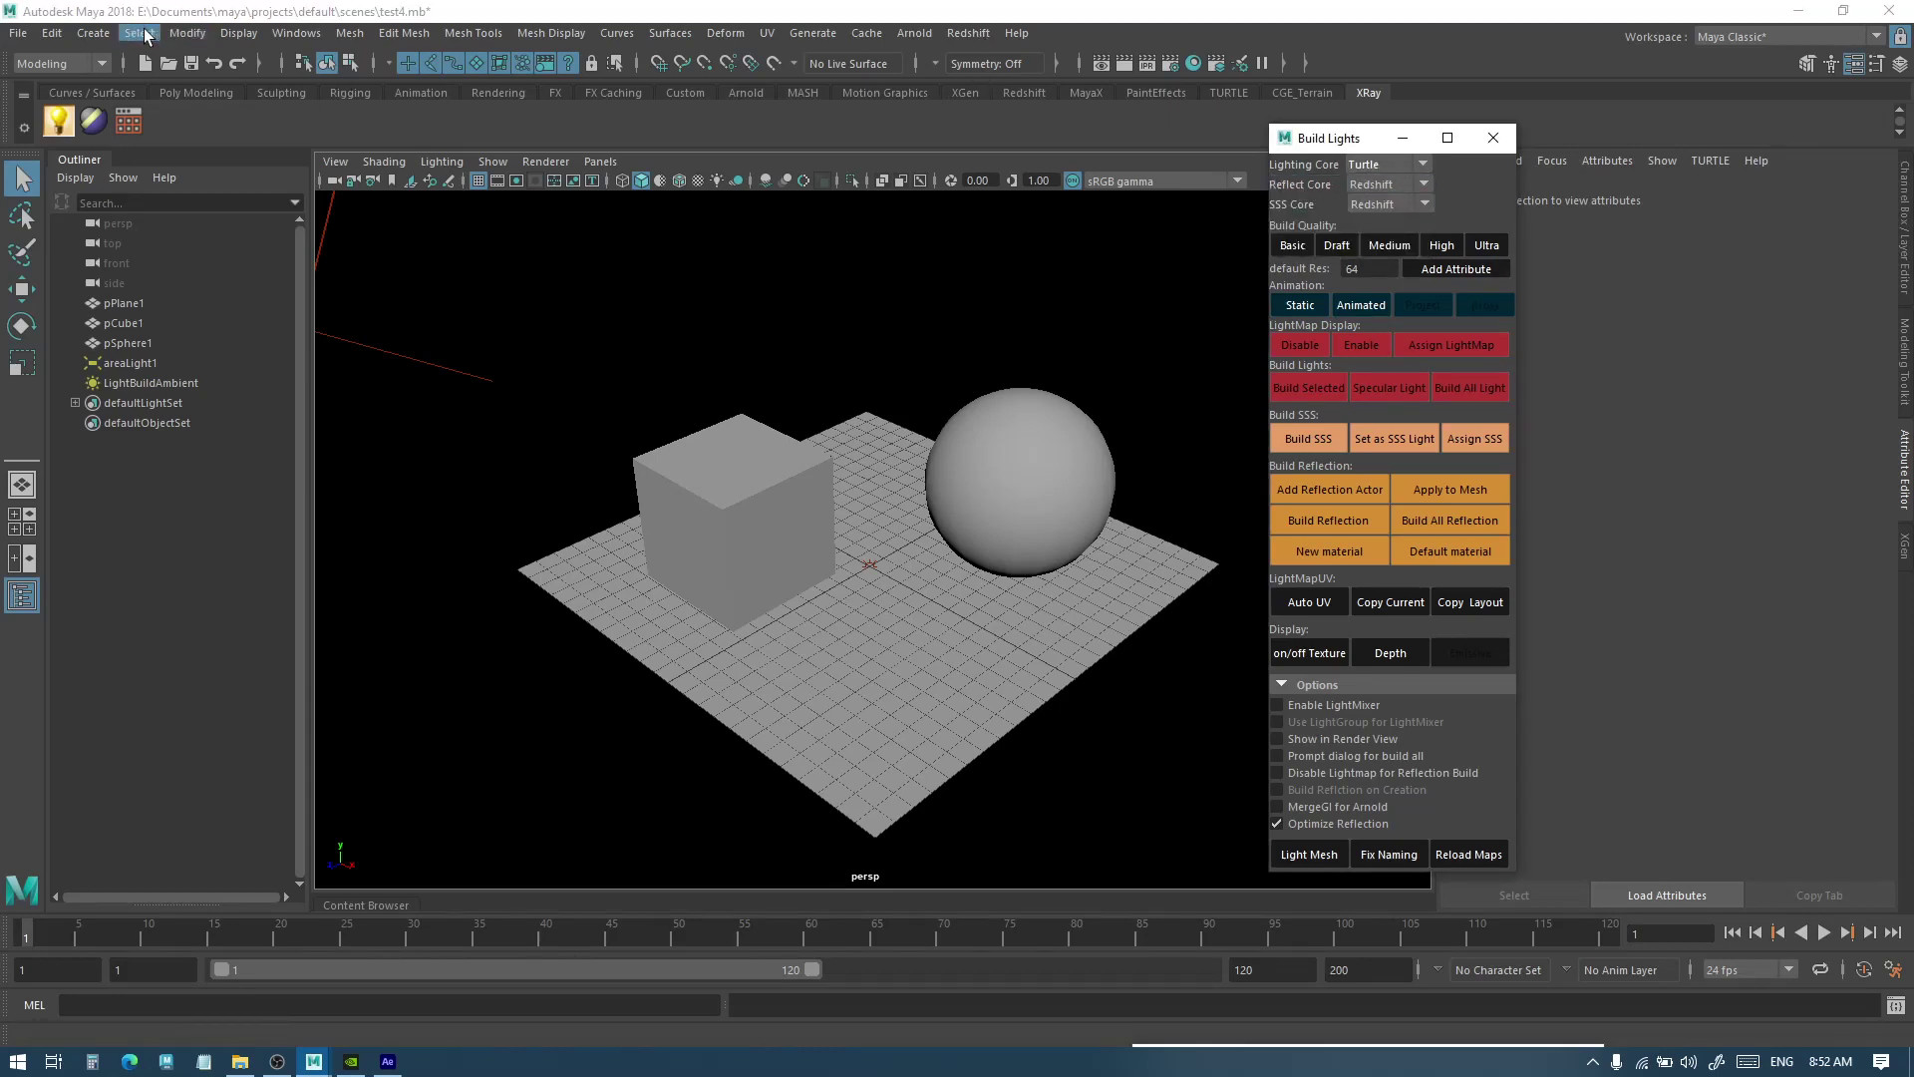
click(93, 33)
mouse_move(152, 146)
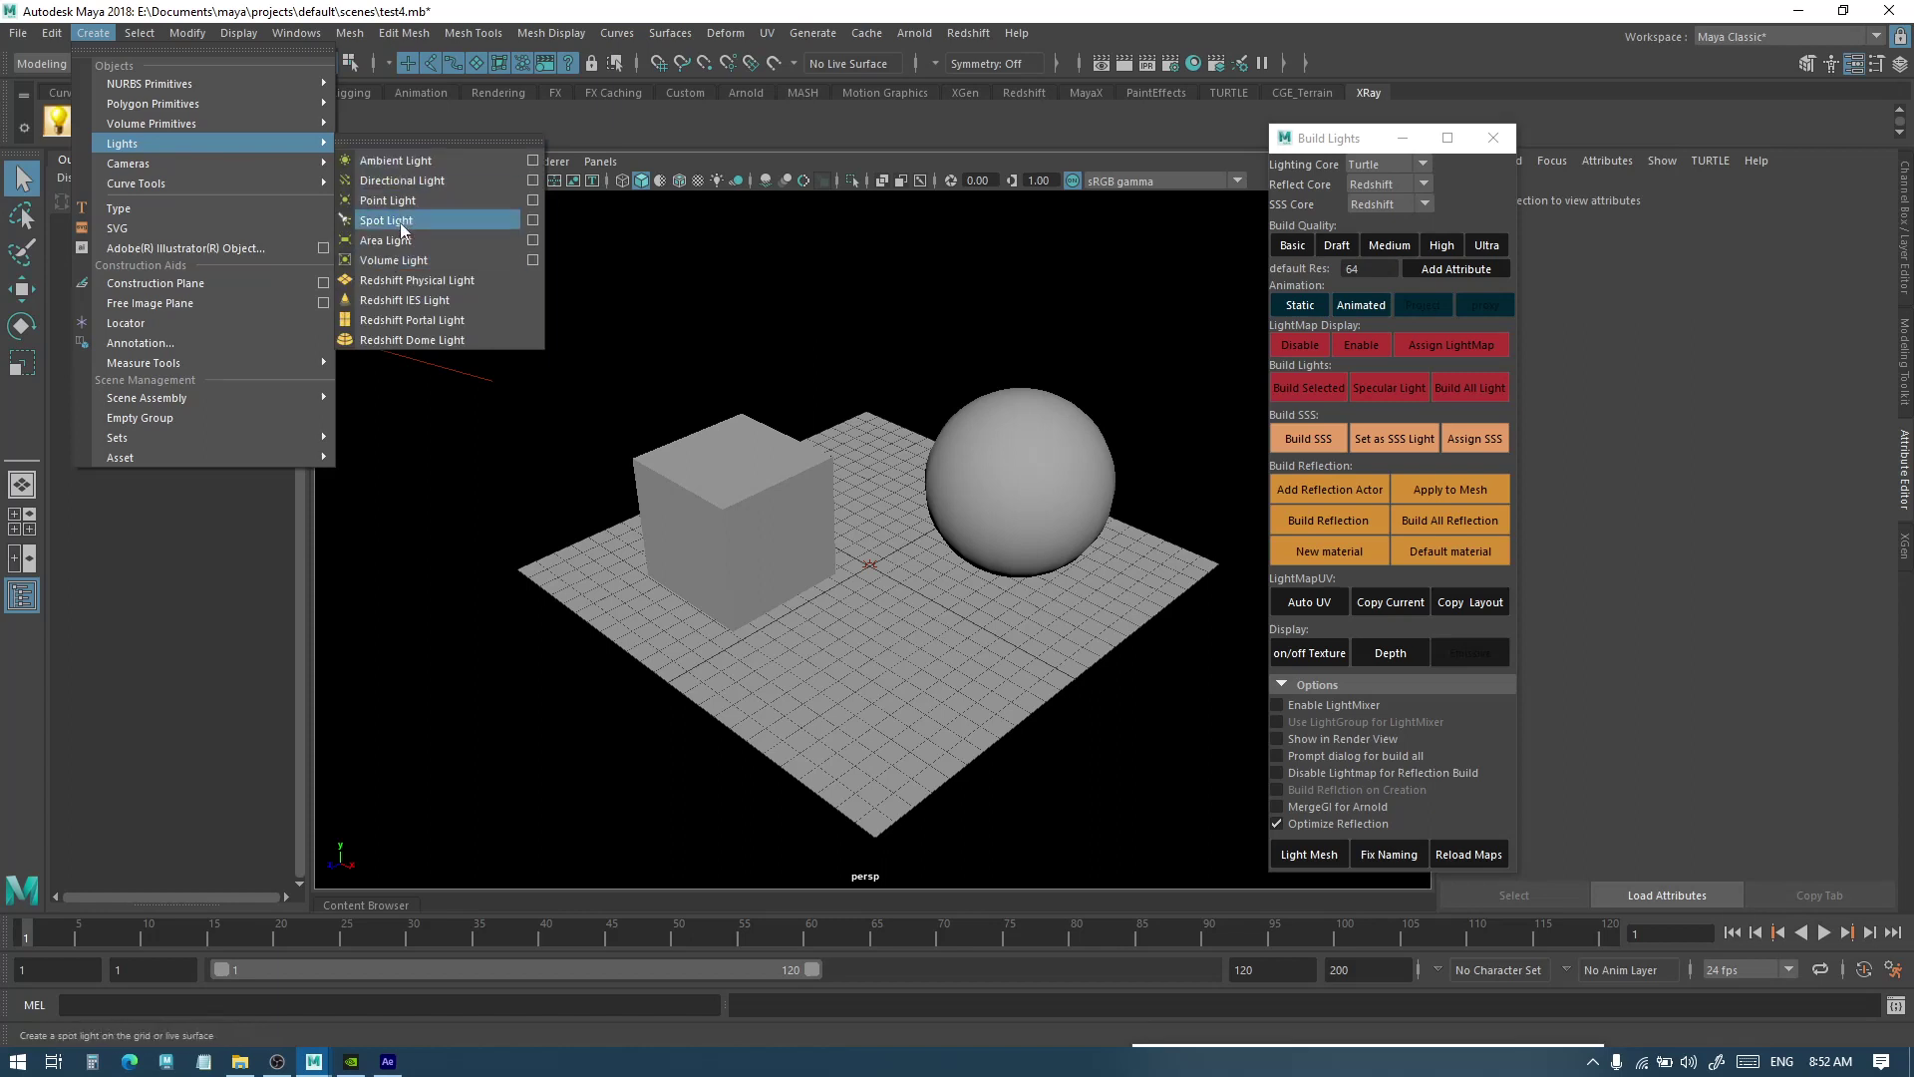
click(1371, 163)
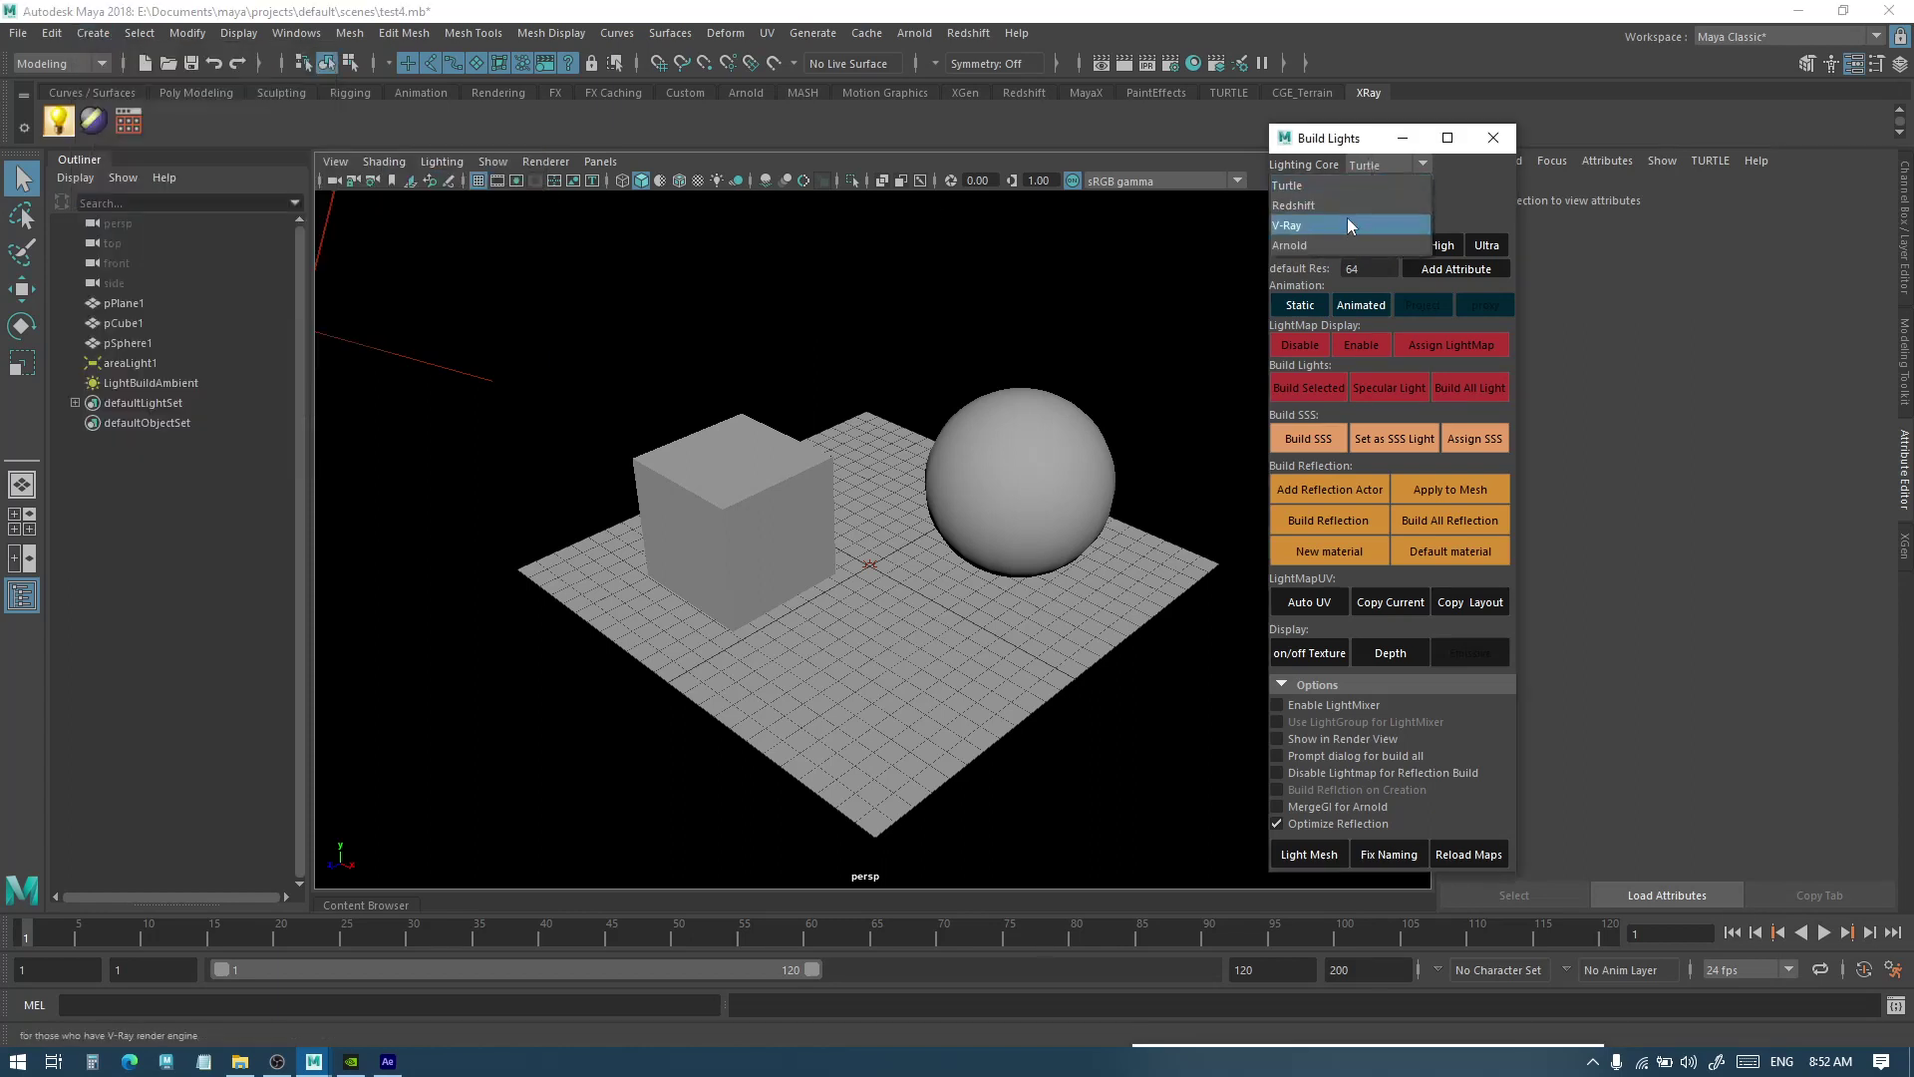
click(1343, 206)
click(967, 32)
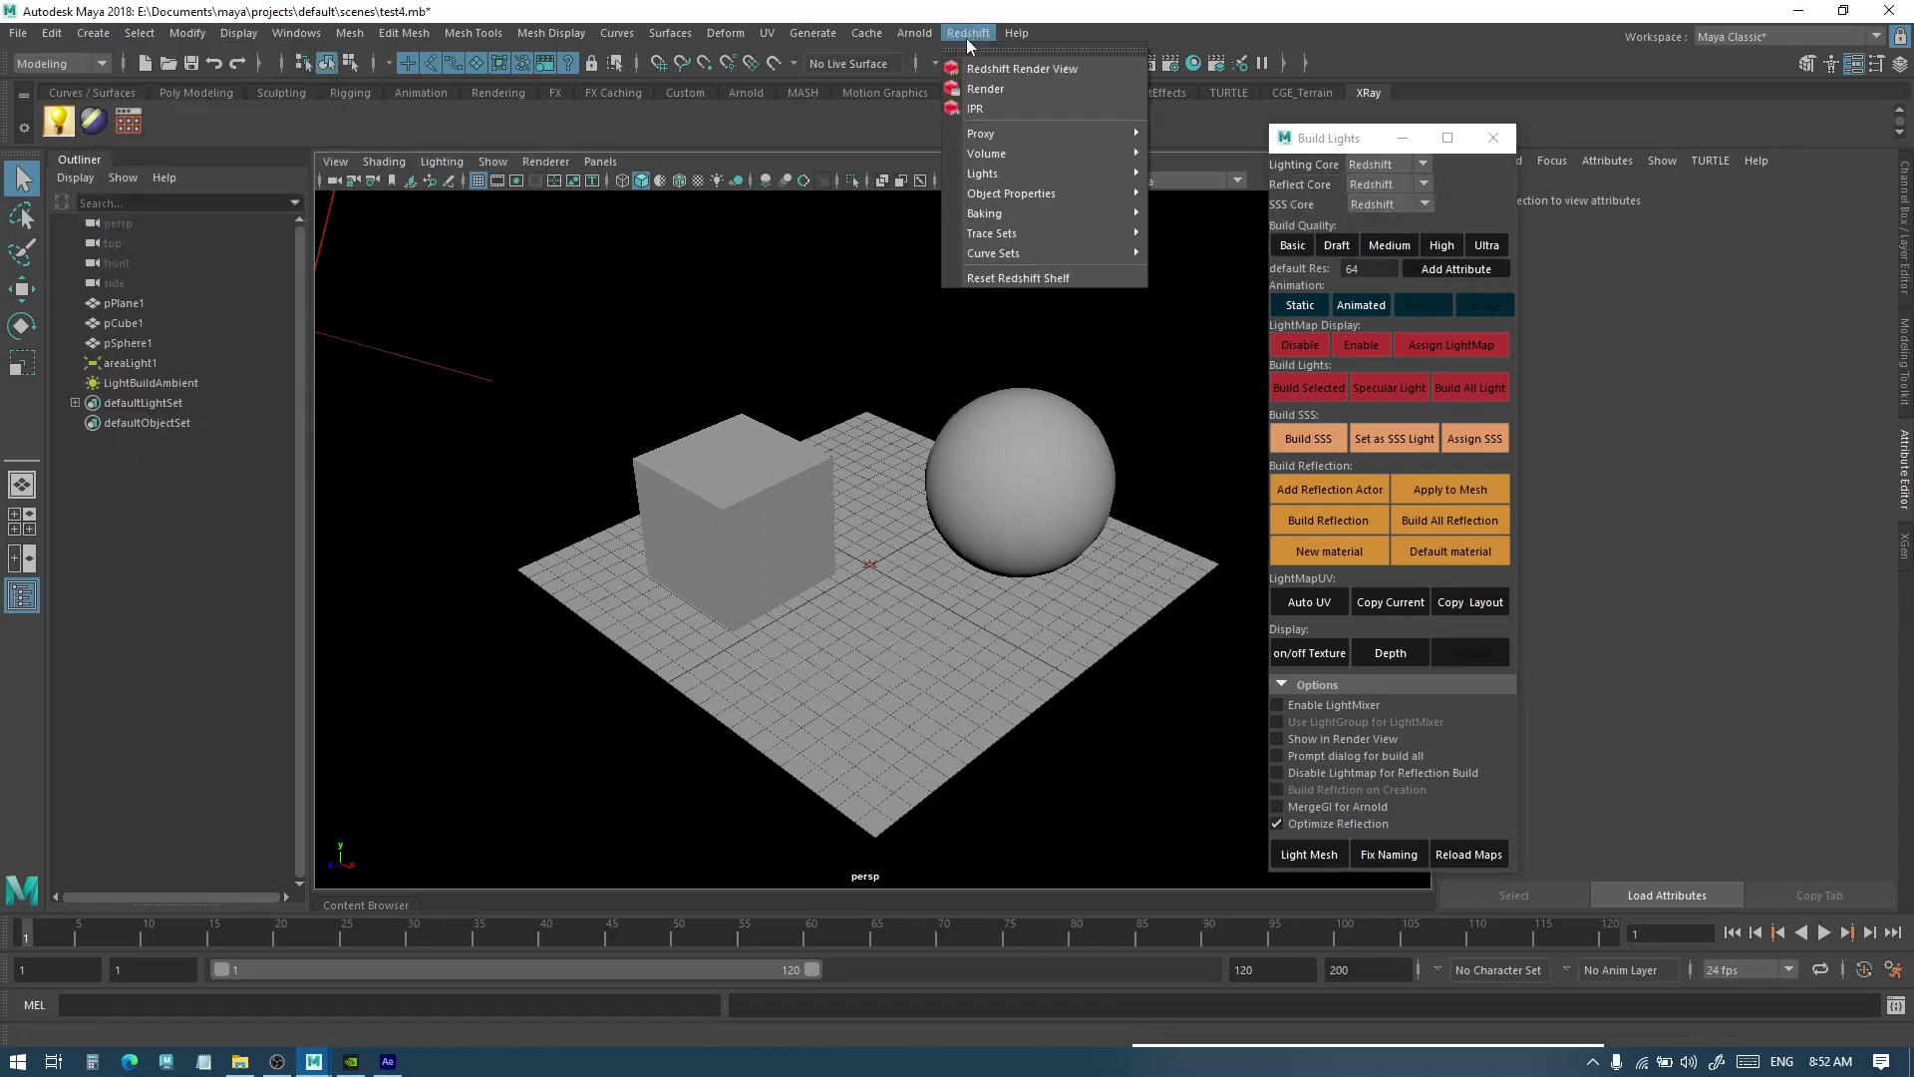
mouse_move(1047, 172)
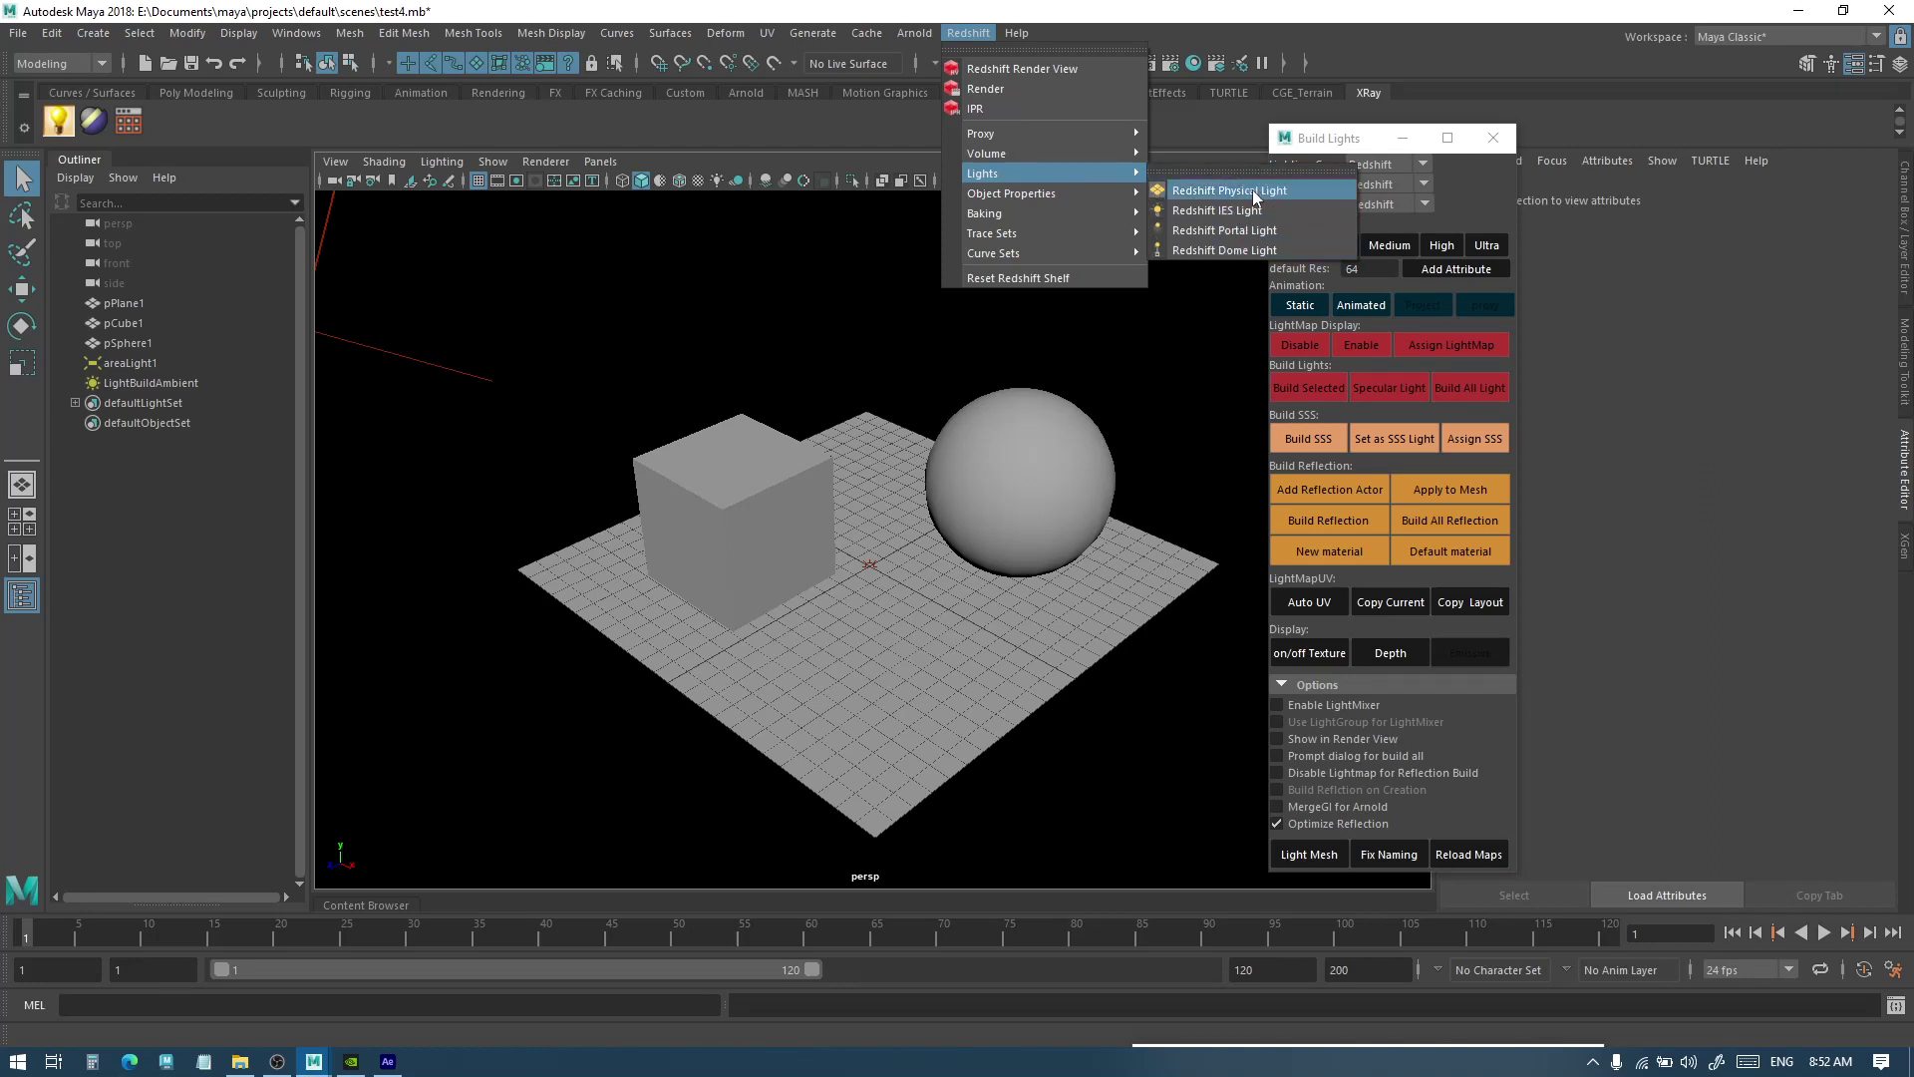
Try Arnold as the lighting core, then set it back to Redshift
click(1385, 166)
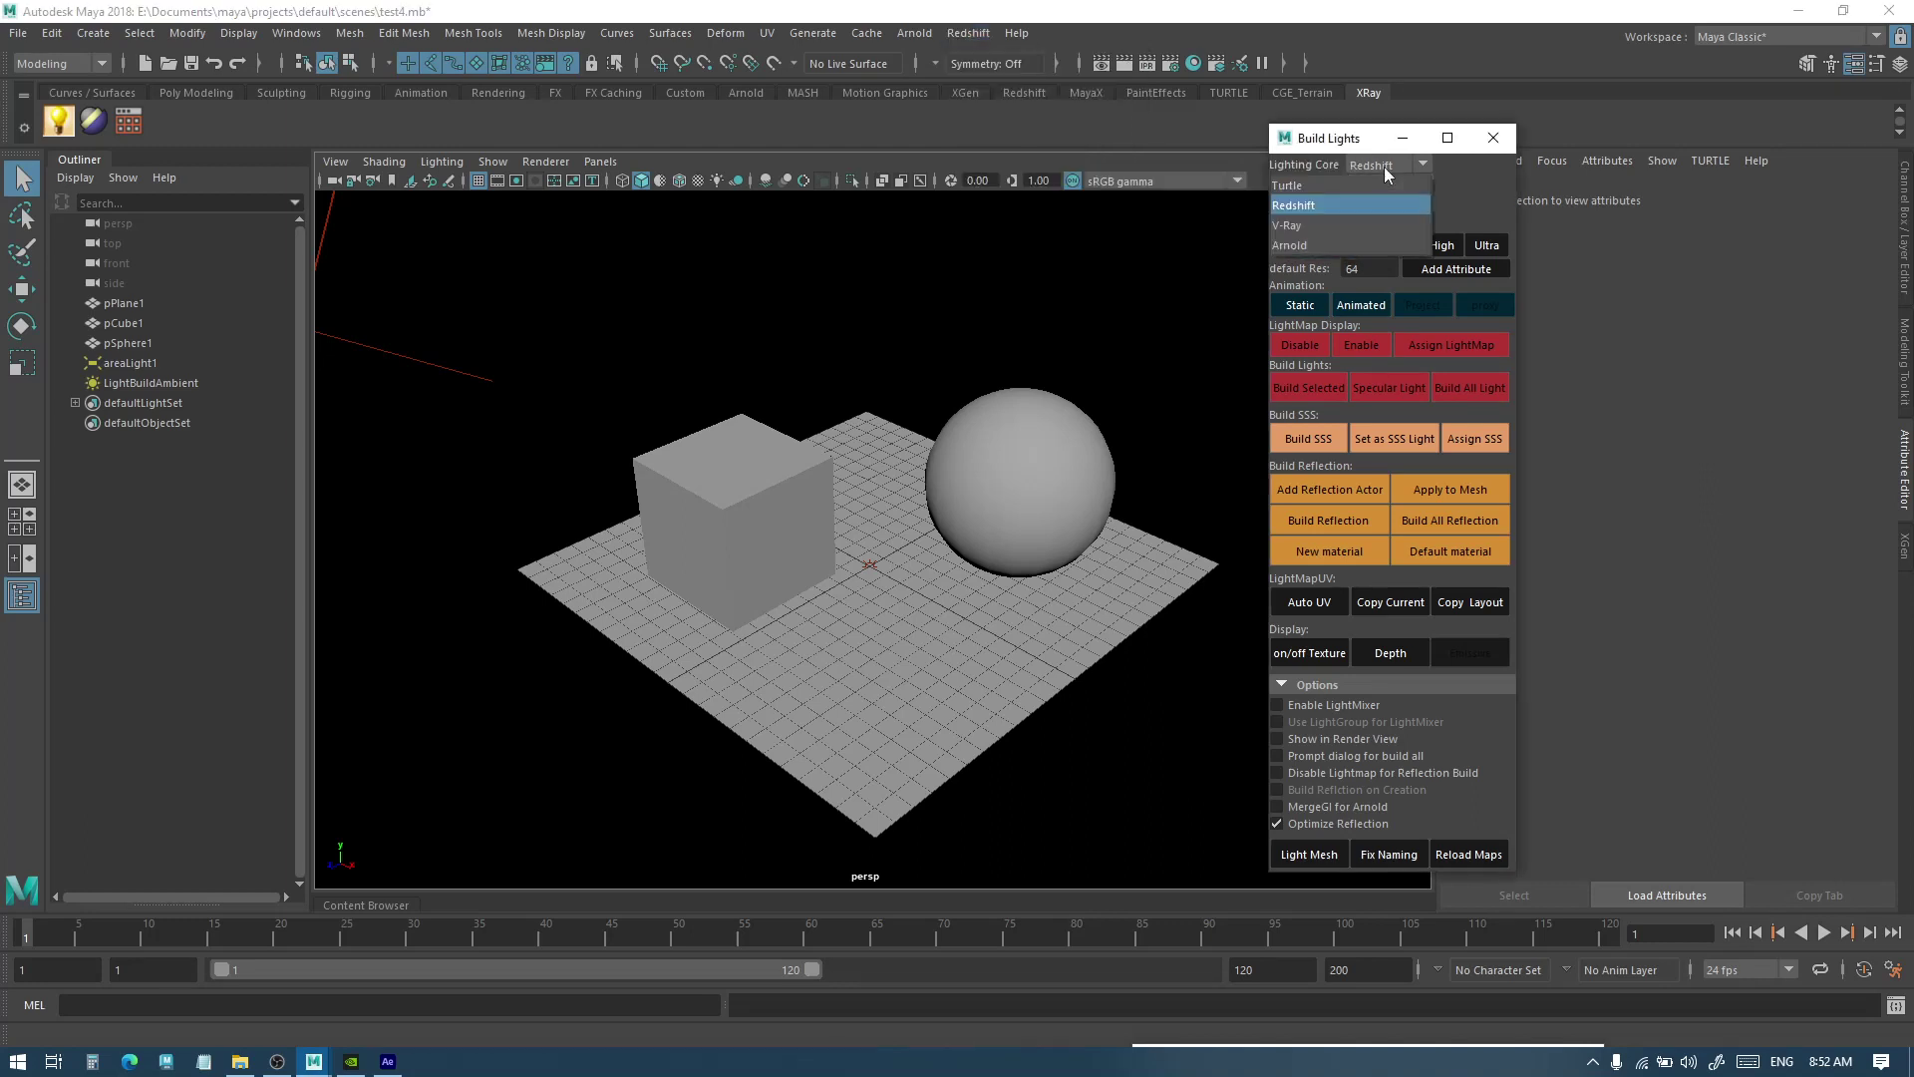
click(1306, 247)
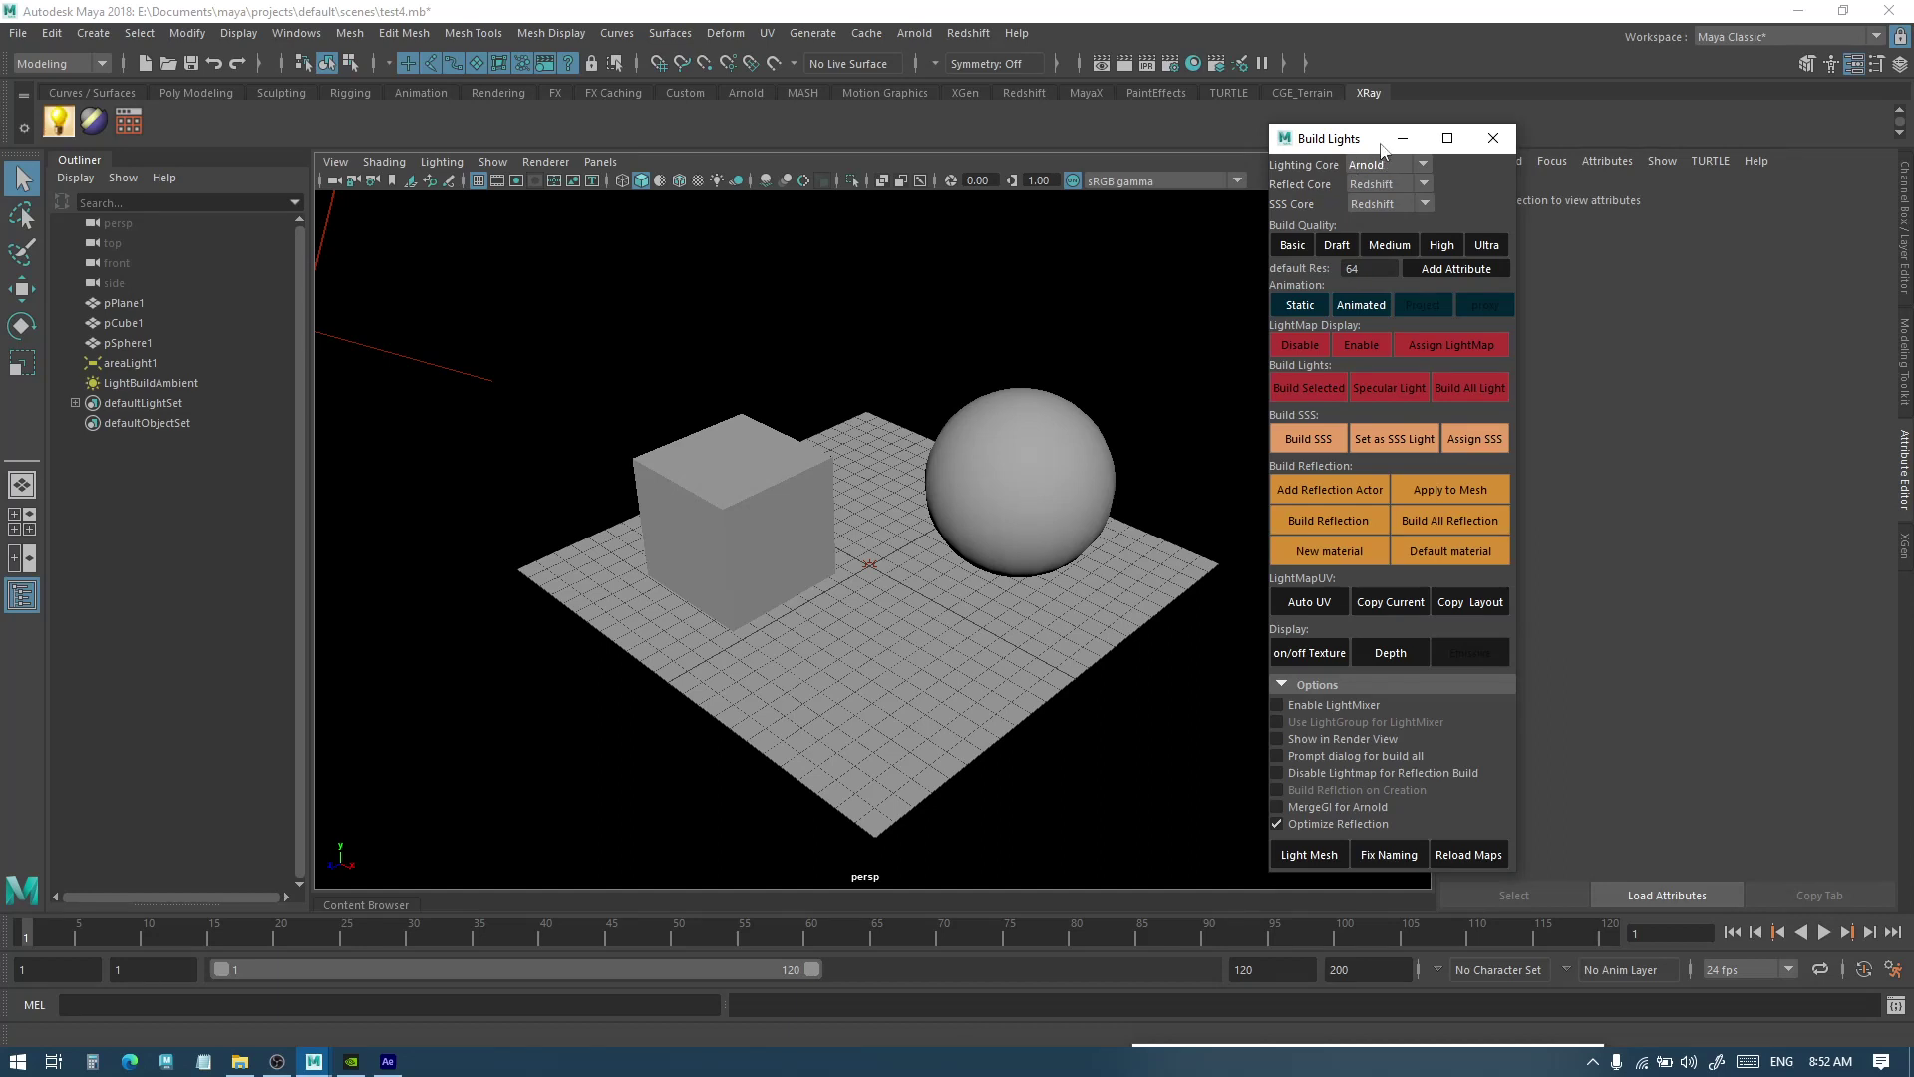
click(1381, 166)
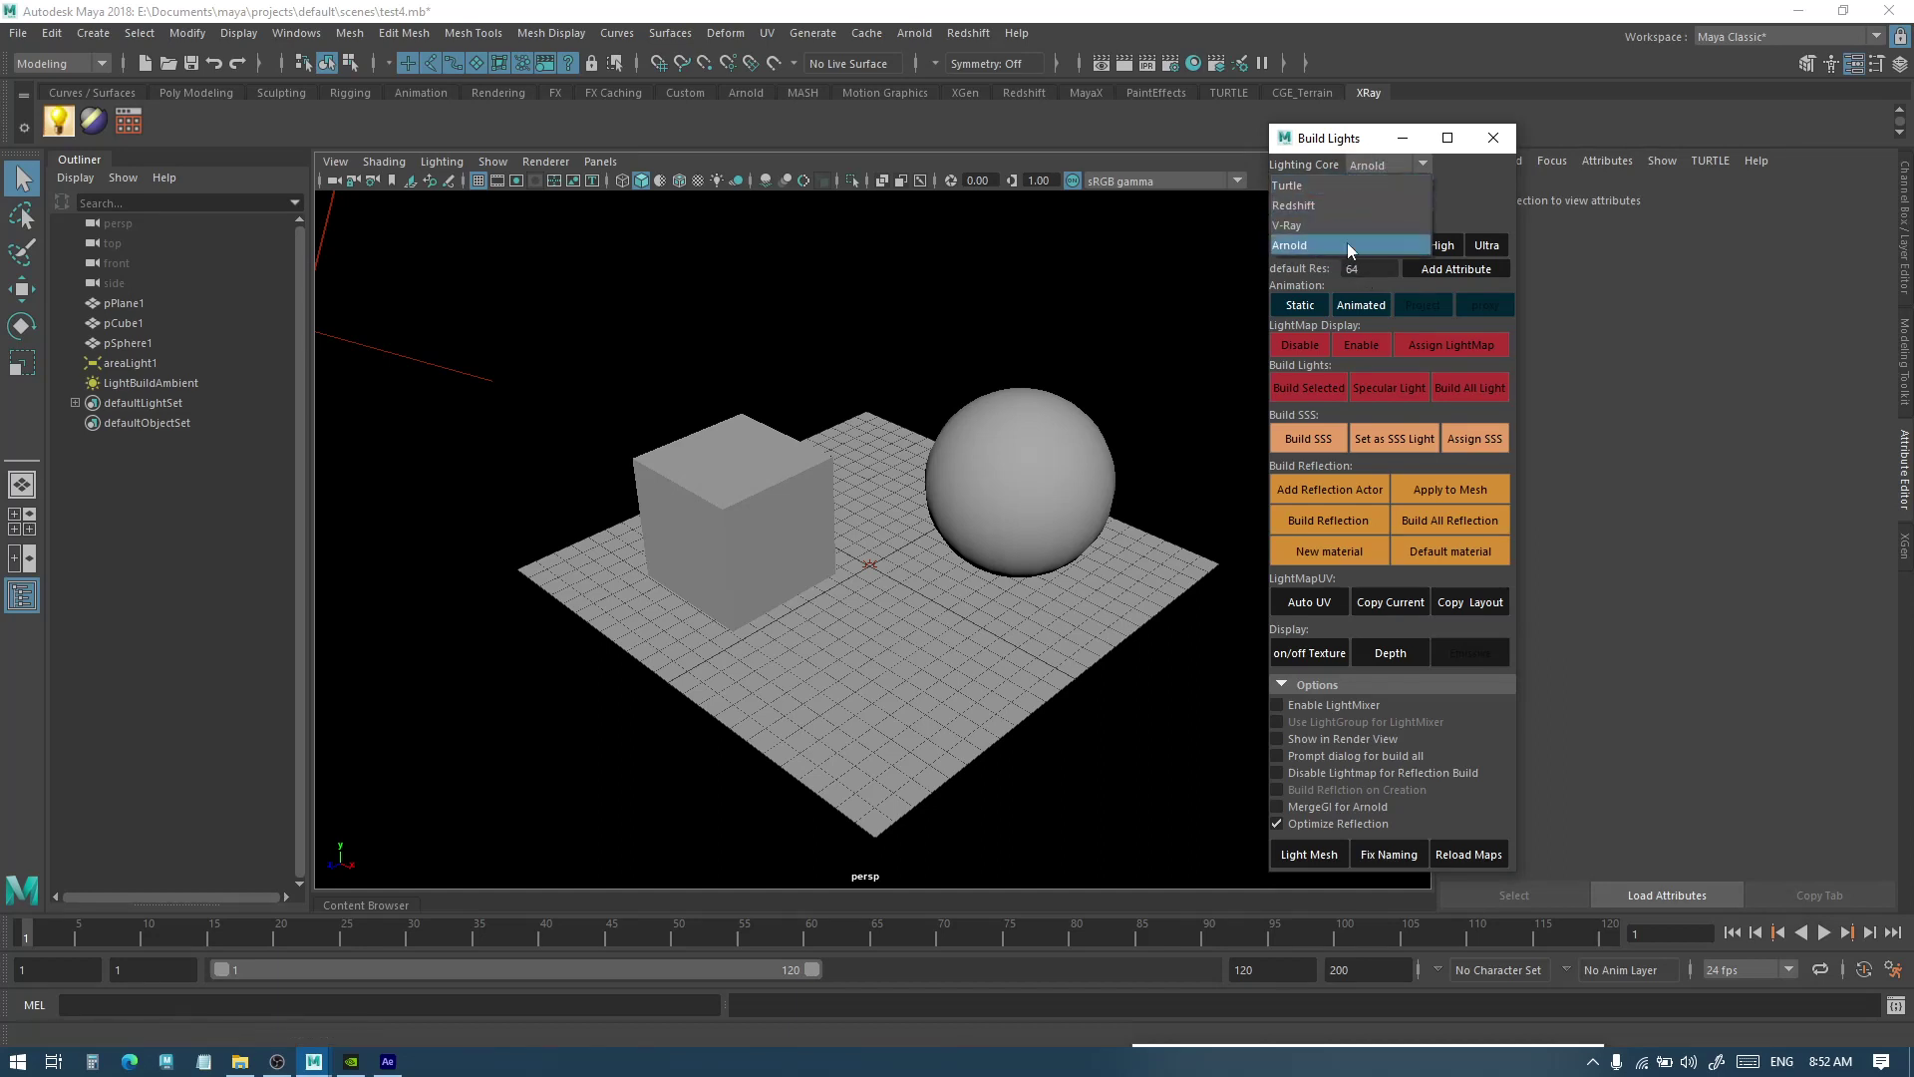
click(1342, 202)
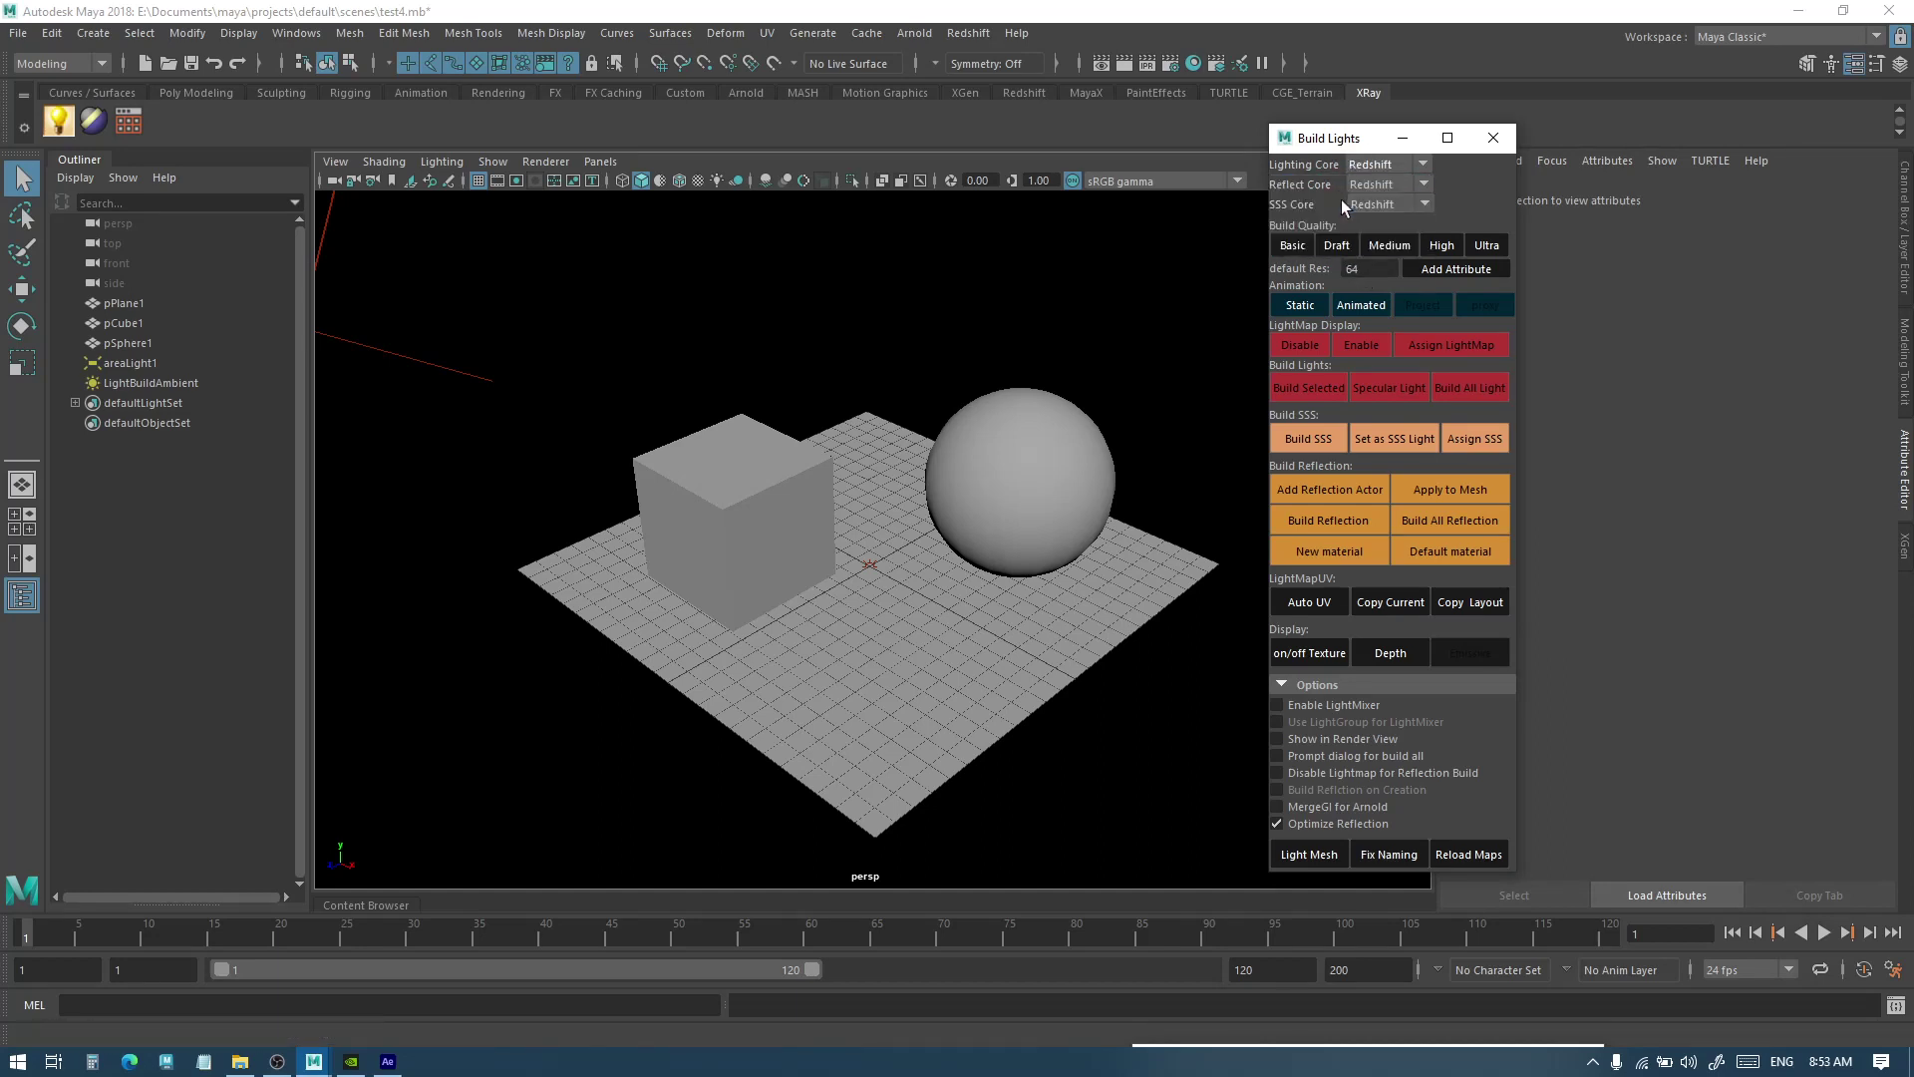
click(92, 33)
mouse_move(195, 117)
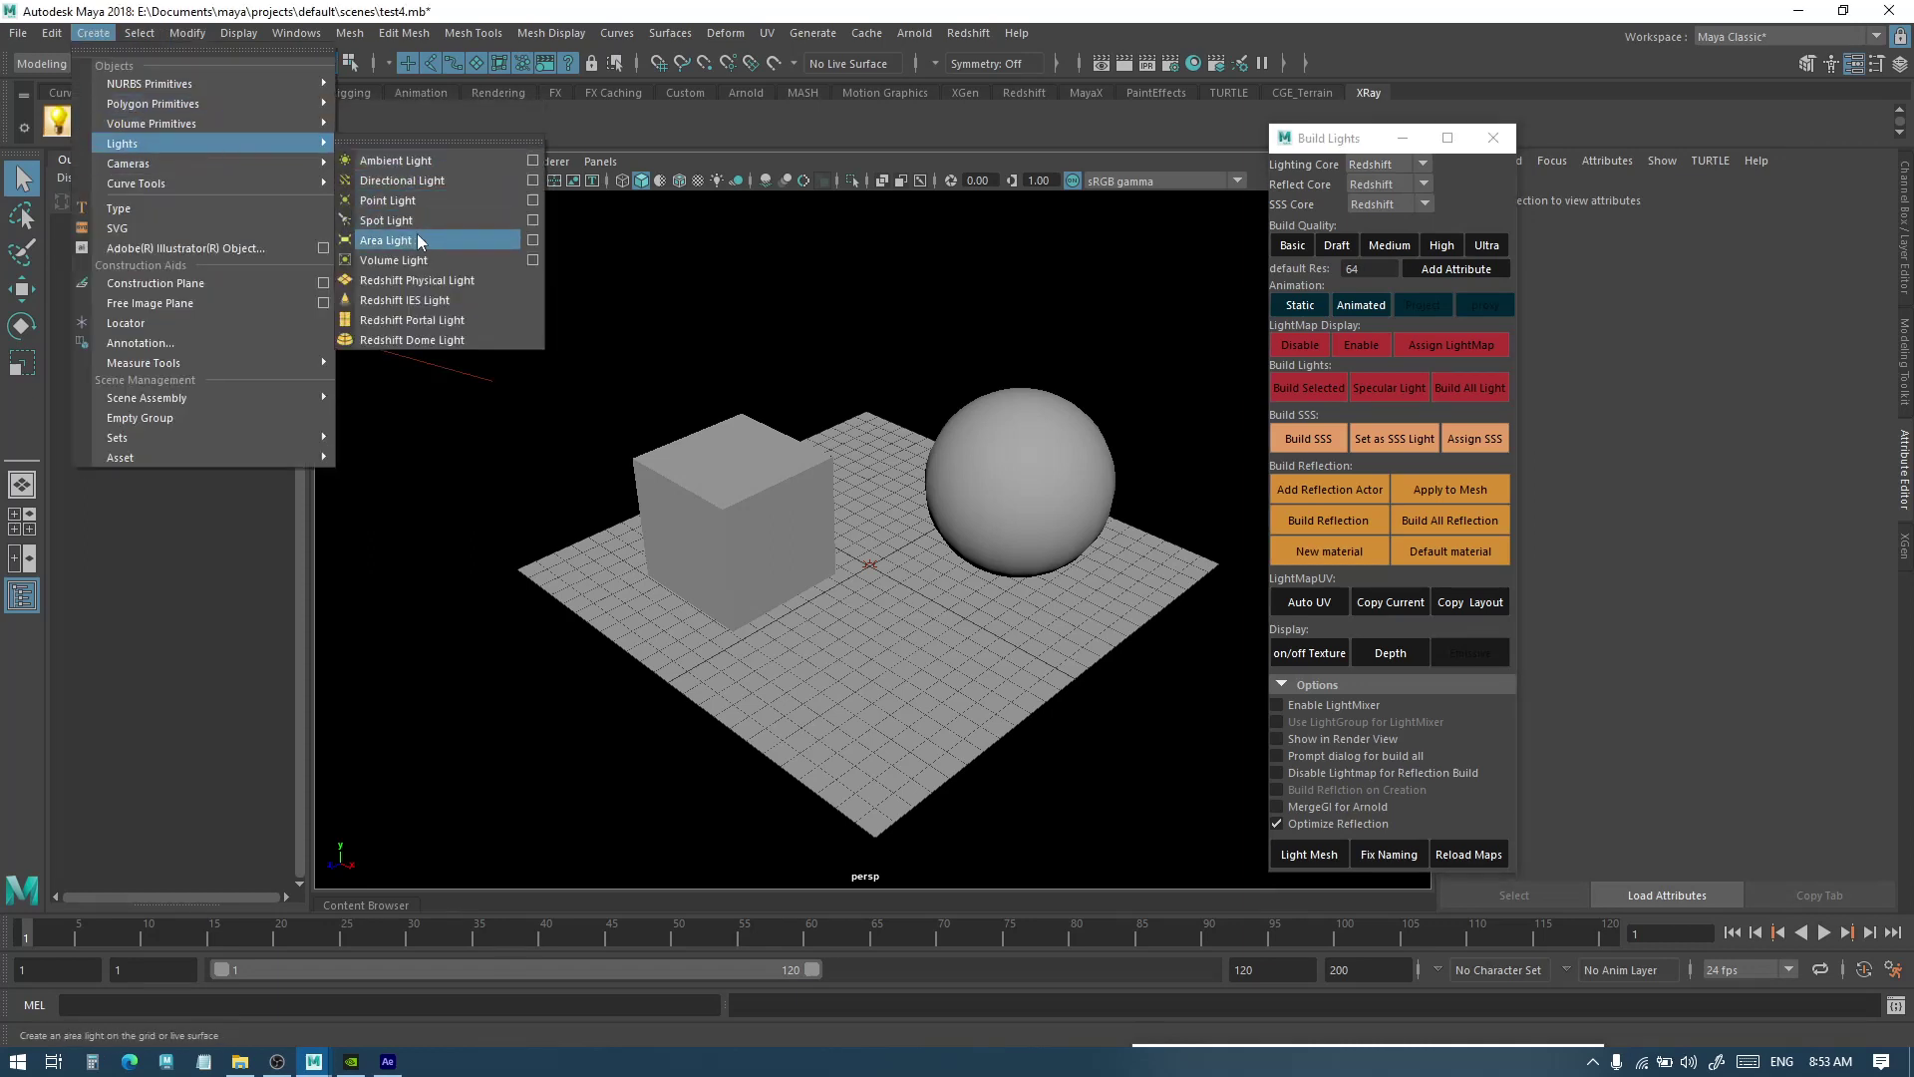
key(Escape)
key(Escape)
click(1462, 182)
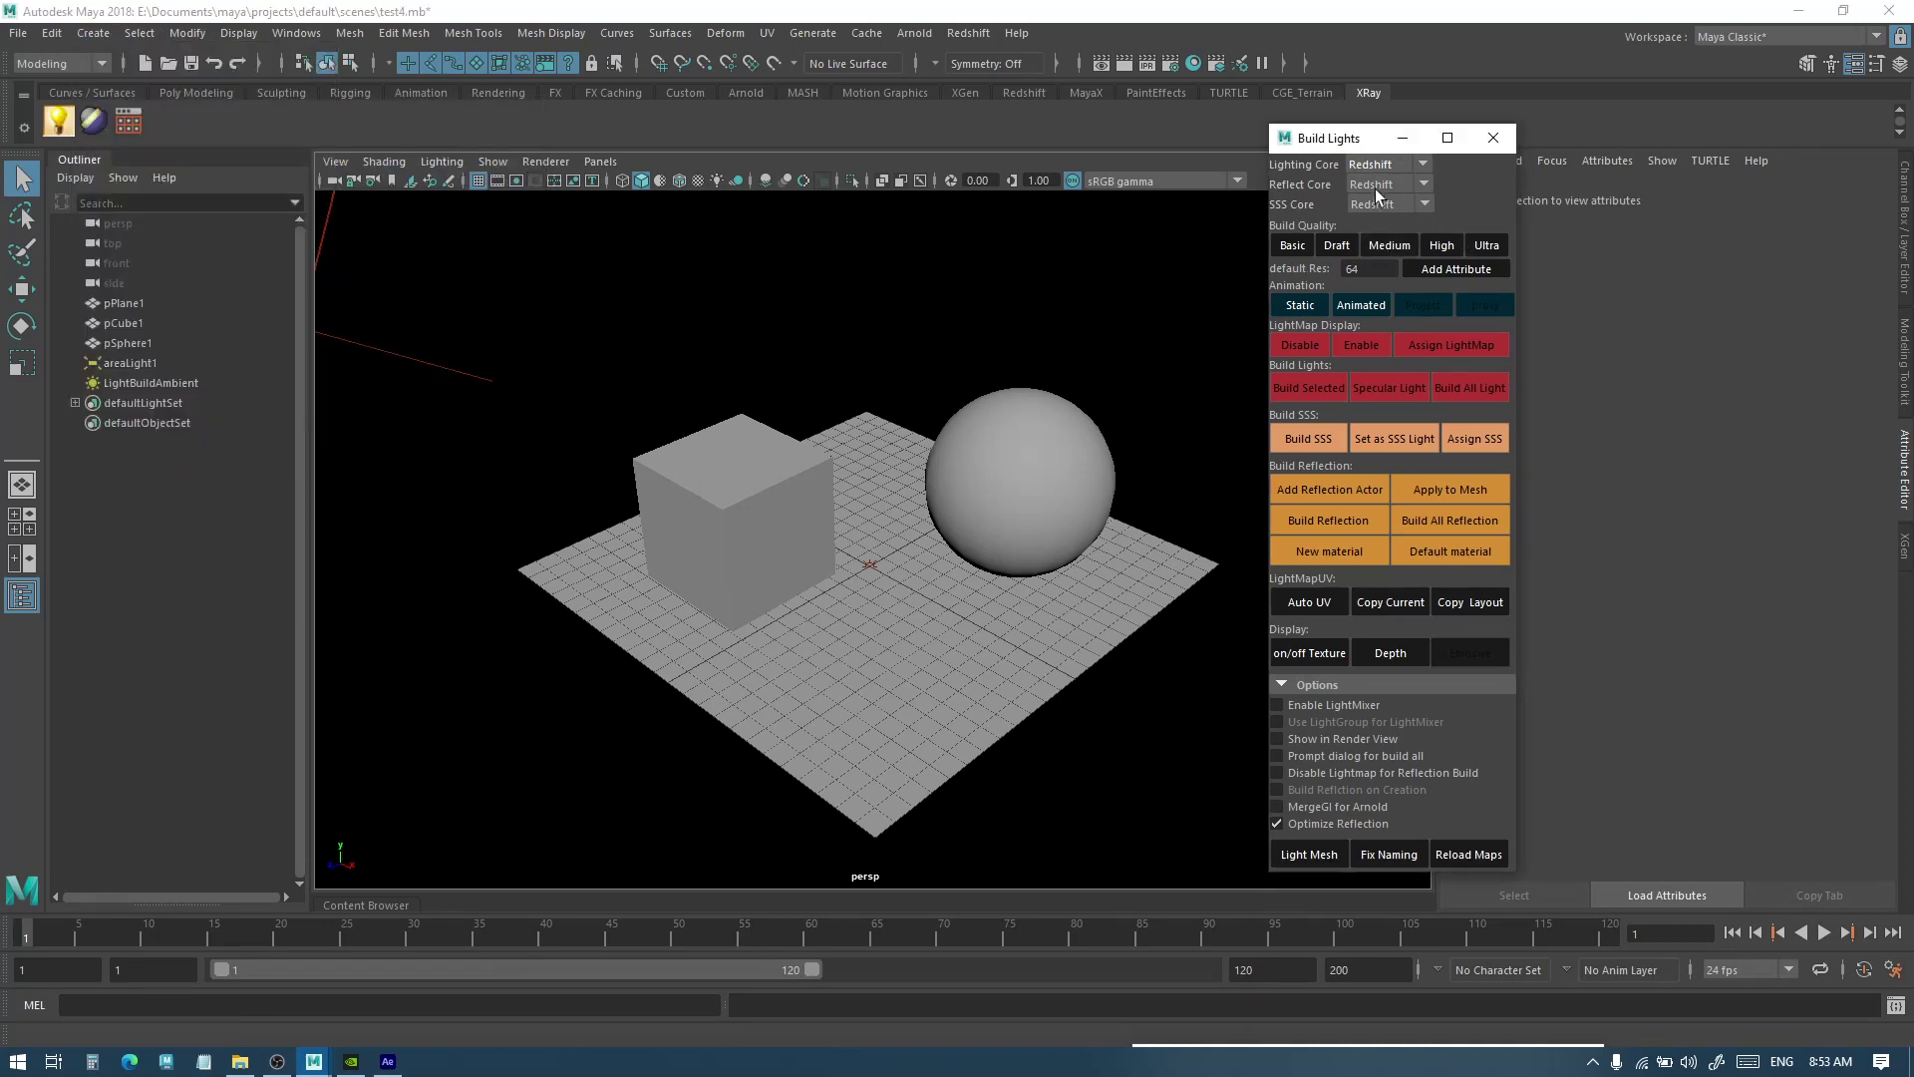
click(1102, 448)
shift+click(719, 510)
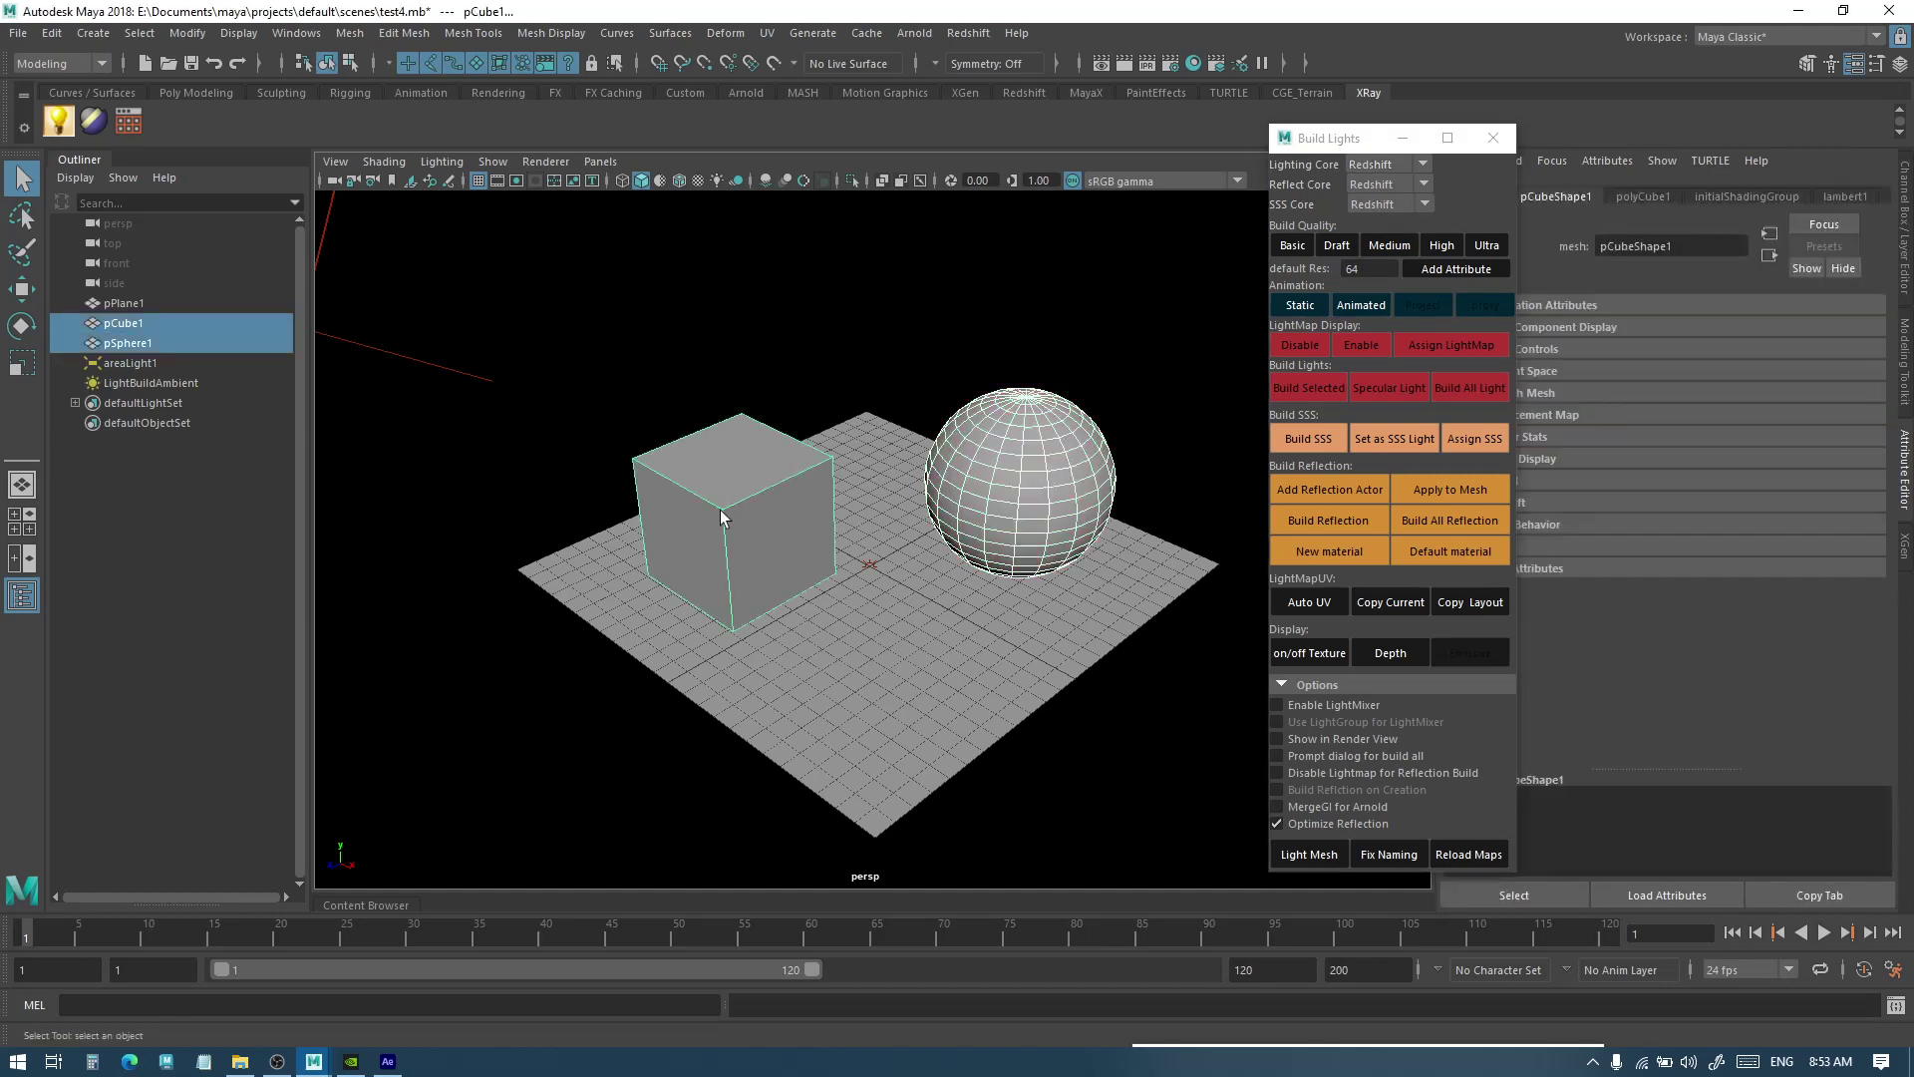
shift+click(854, 469)
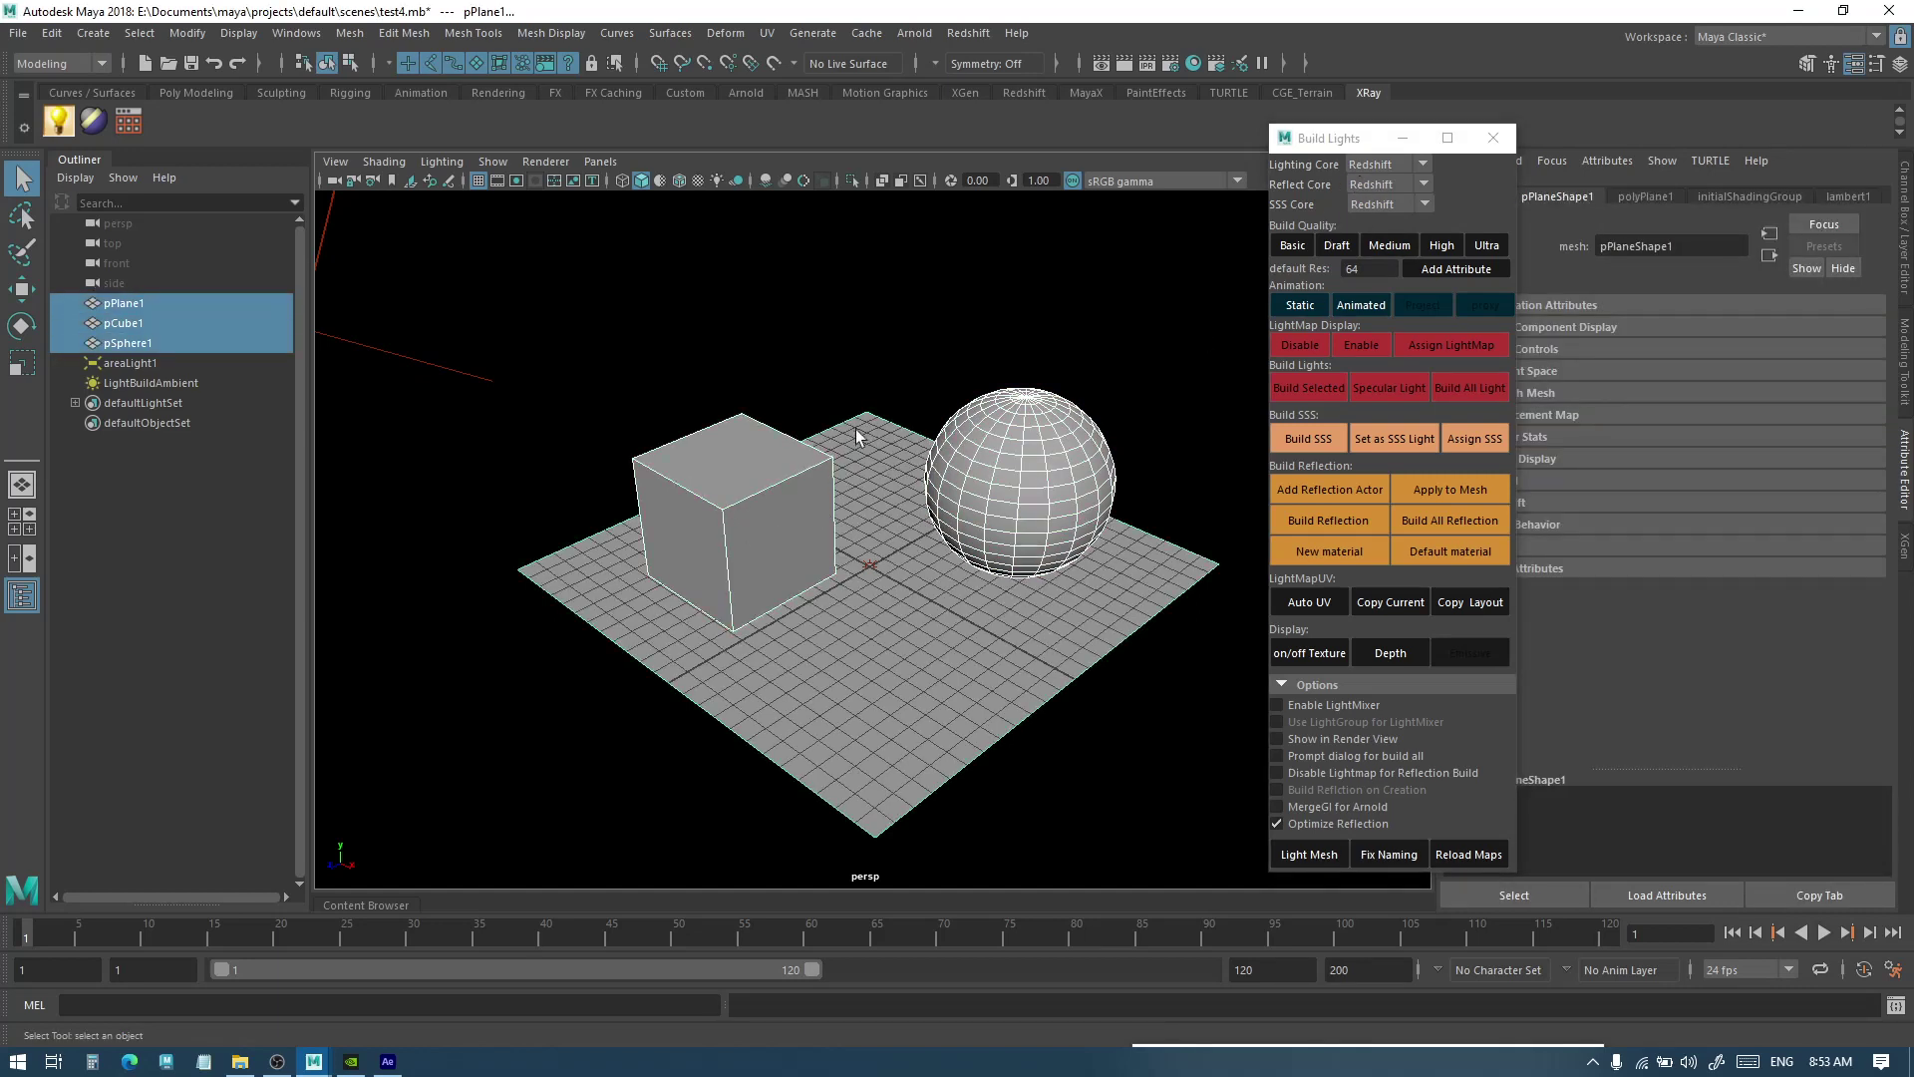
right_click(856, 430)
mouse_move(858, 961)
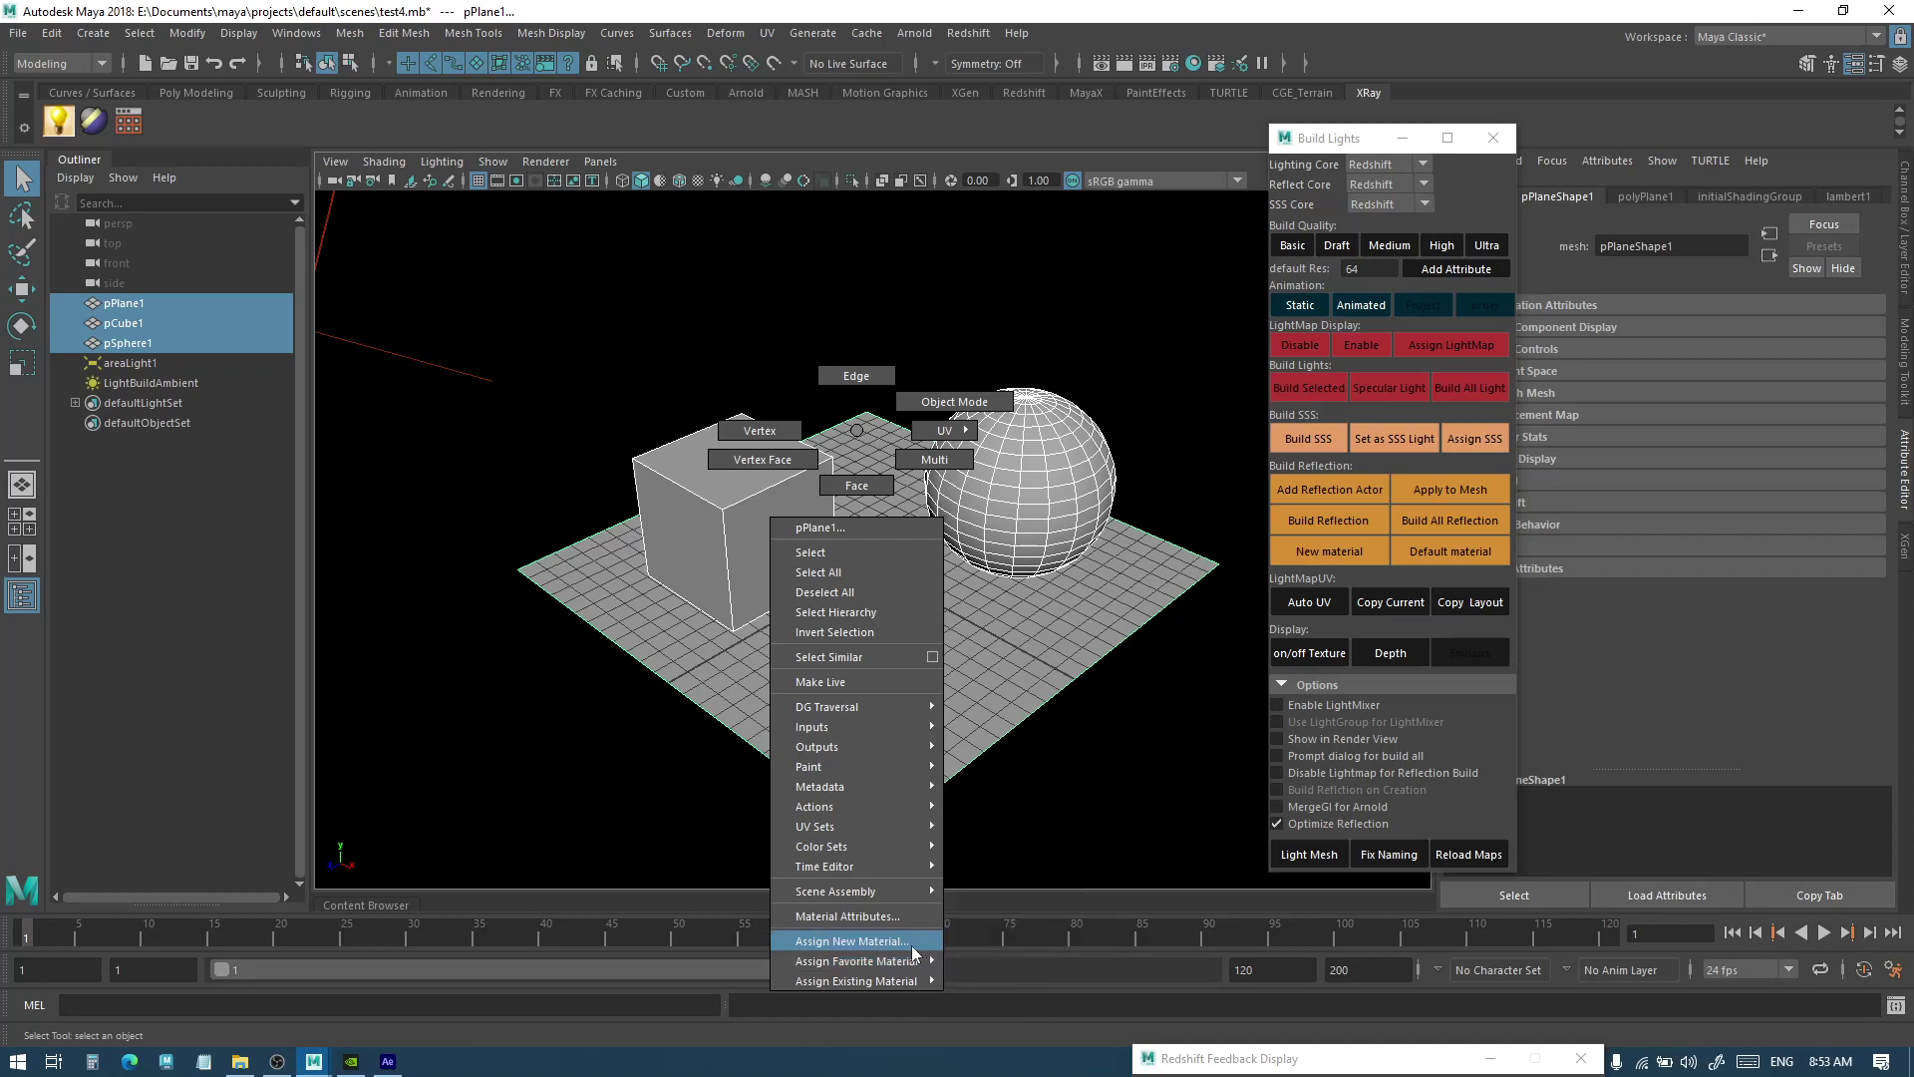
click(673, 828)
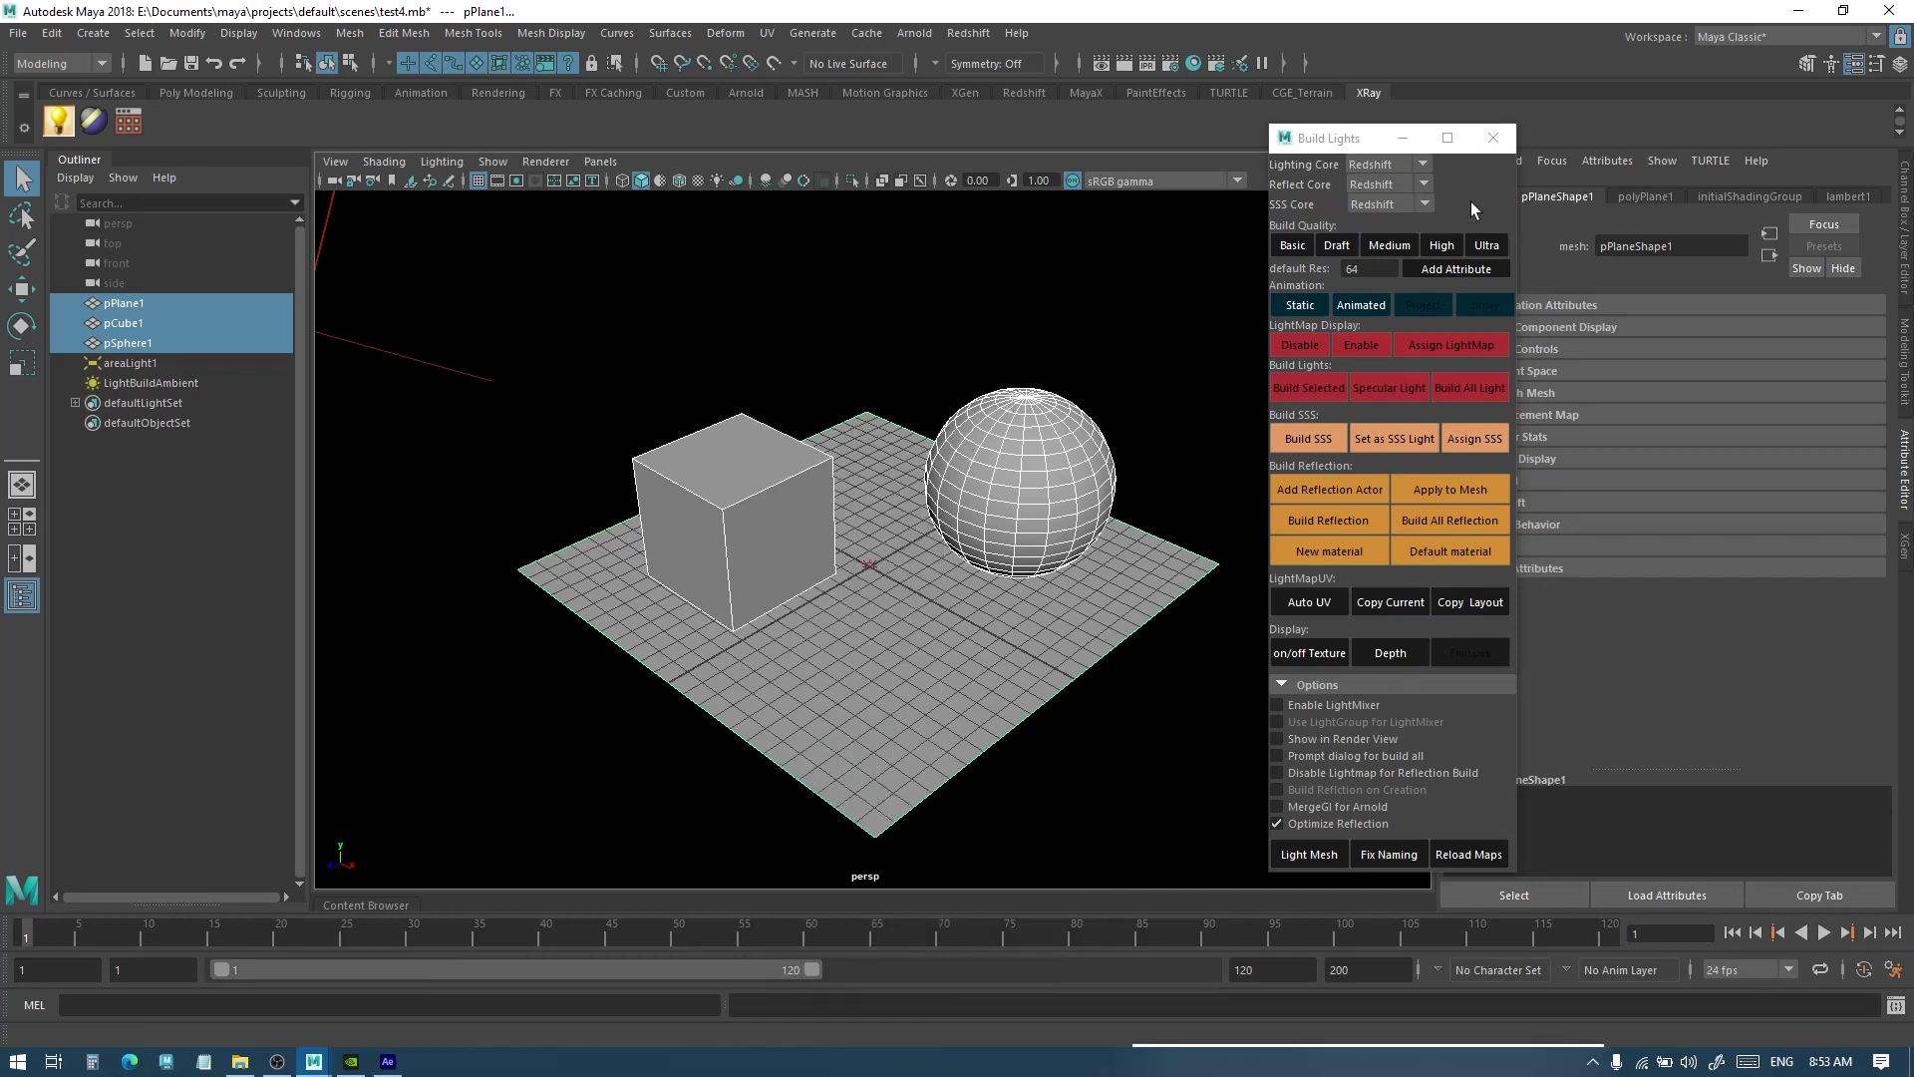
click(1393, 165)
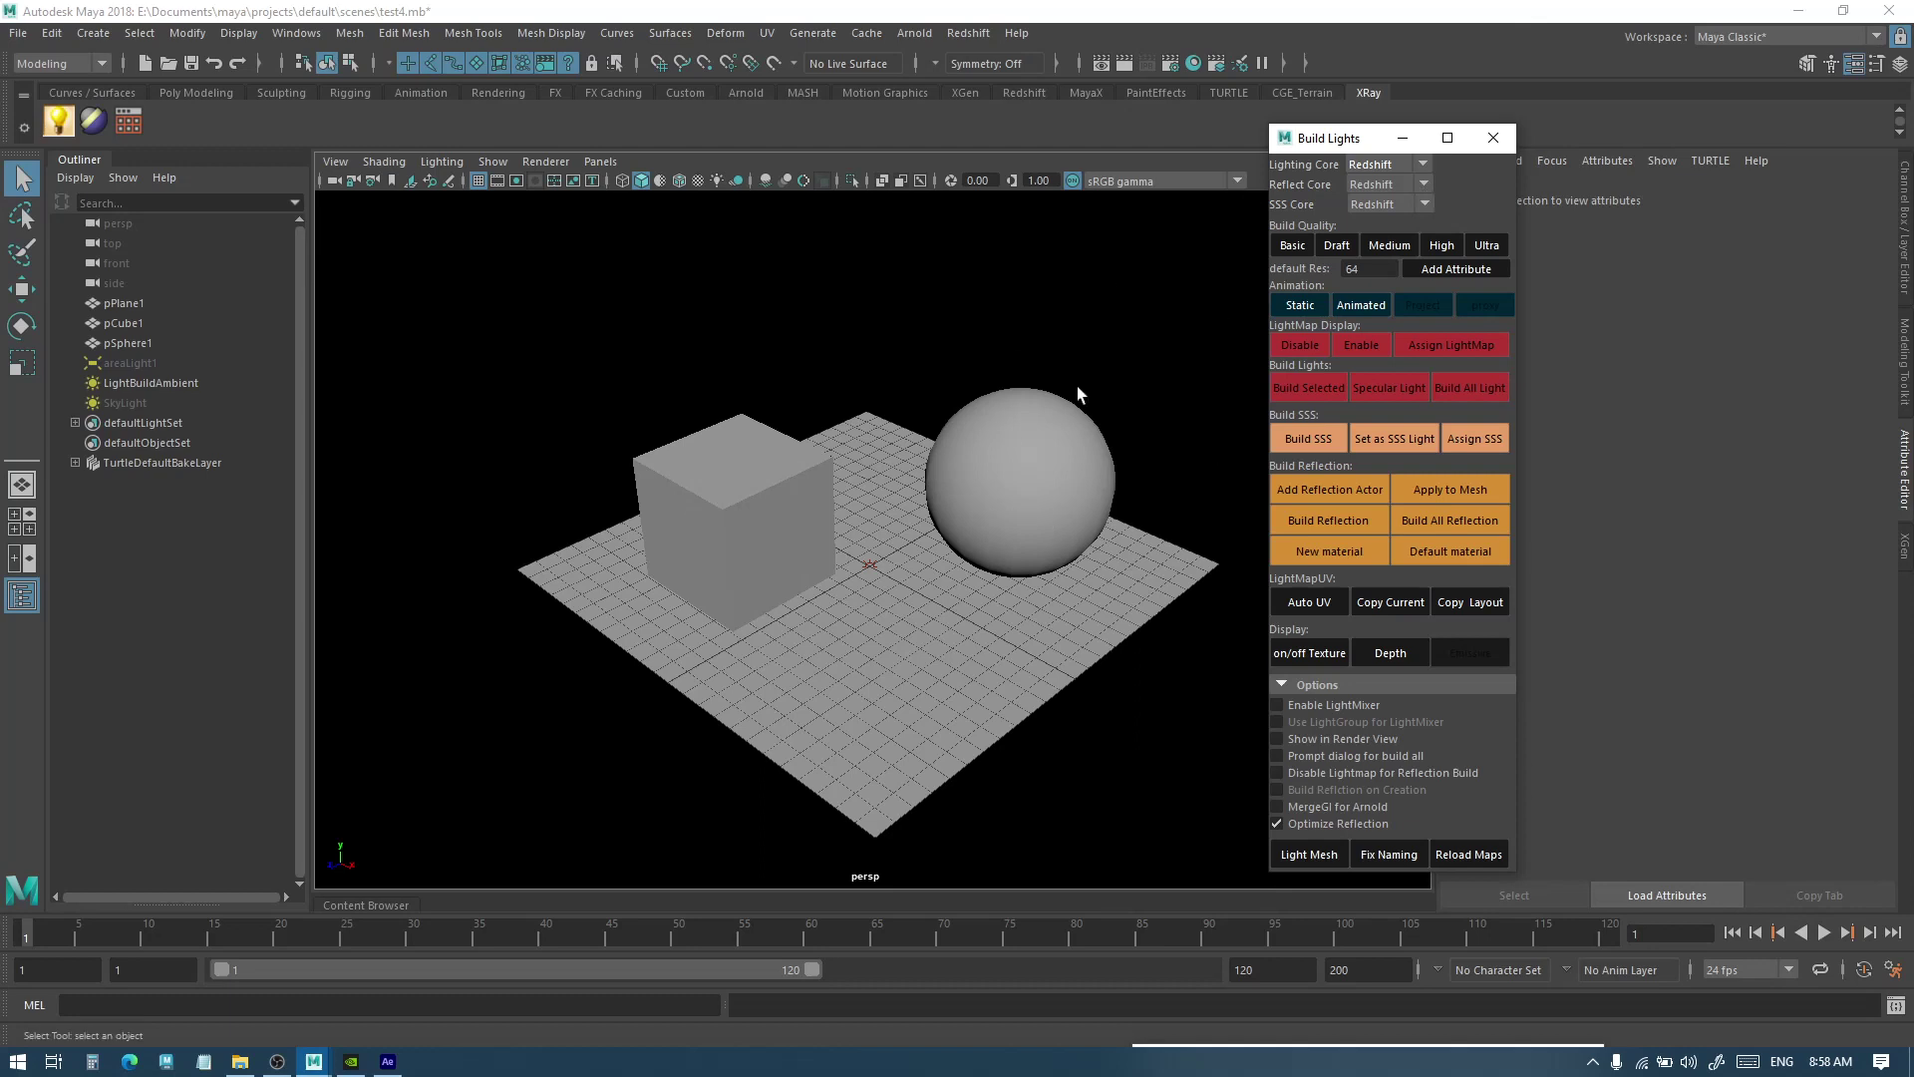
Switch the Build Lights lighting core to Turtle and turn off the viewport grid
click(1390, 165)
click(1336, 187)
click(1096, 427)
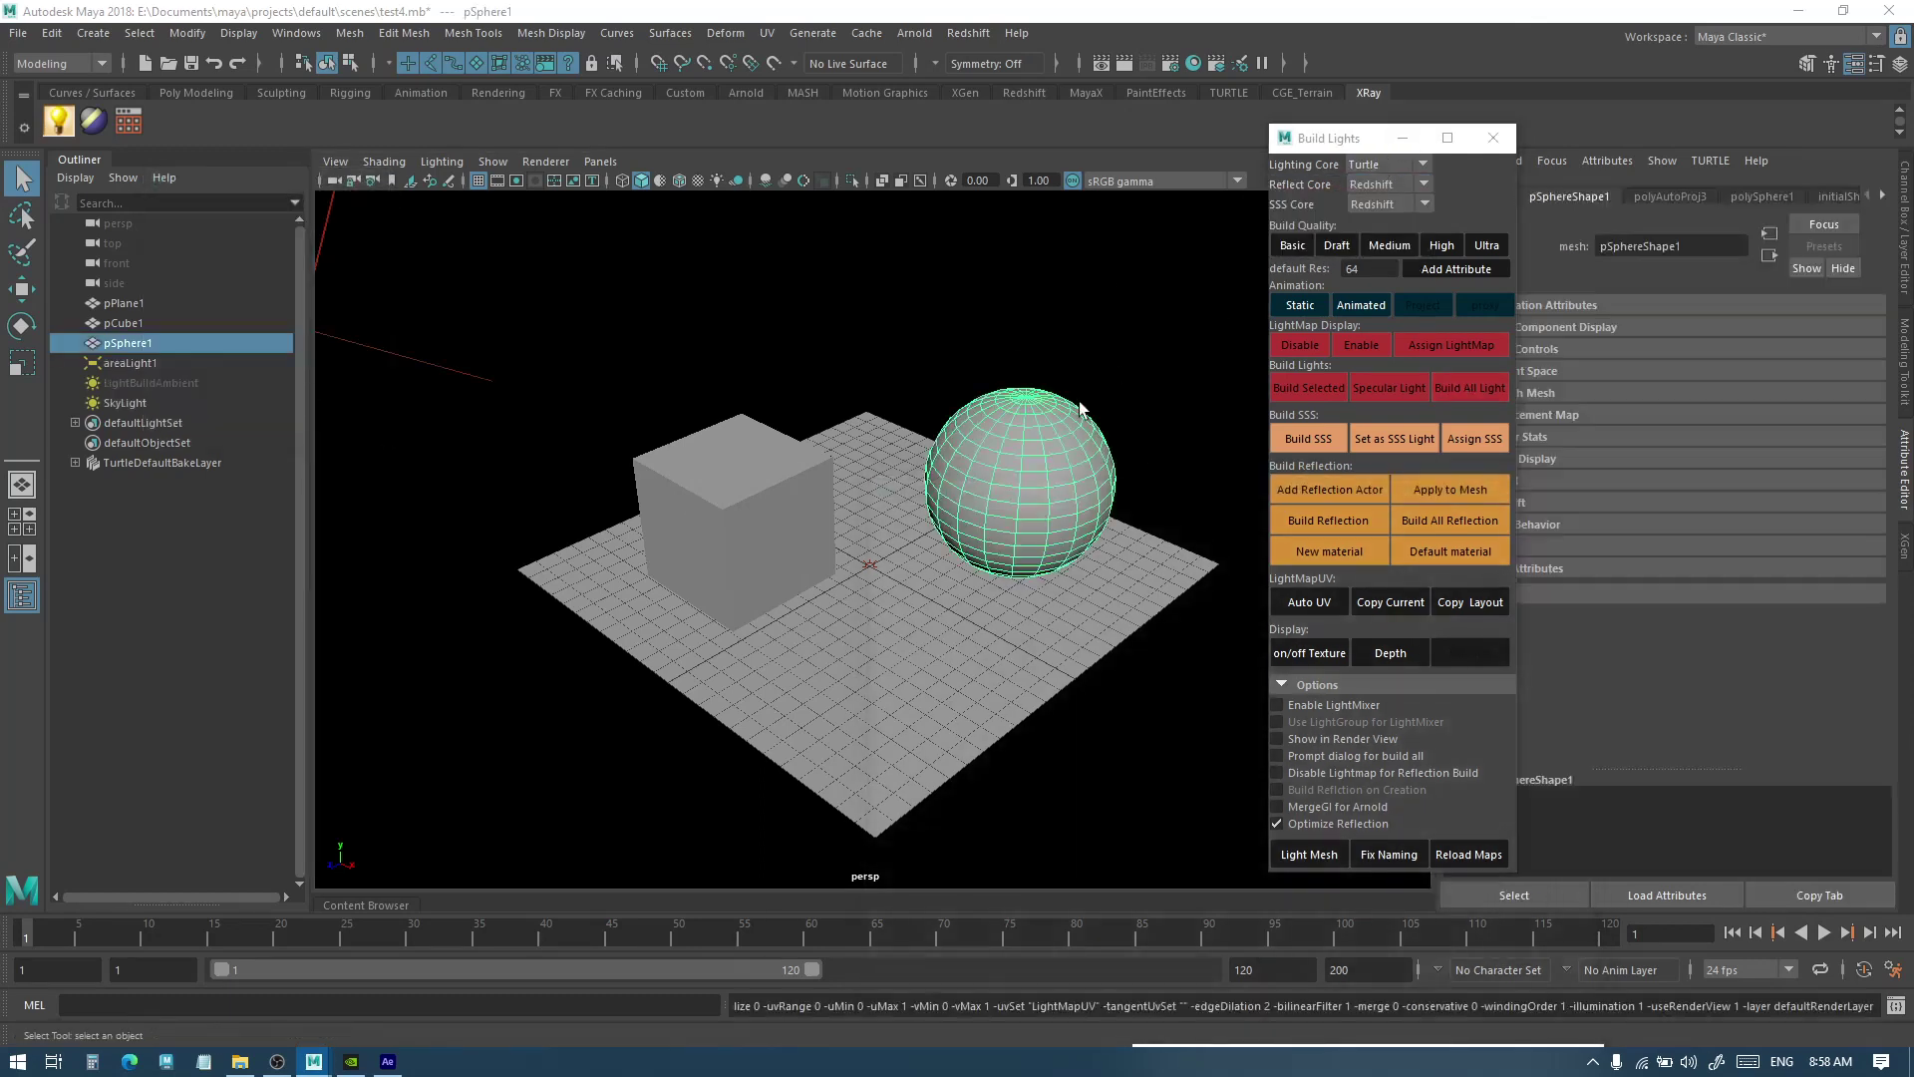
click(1116, 351)
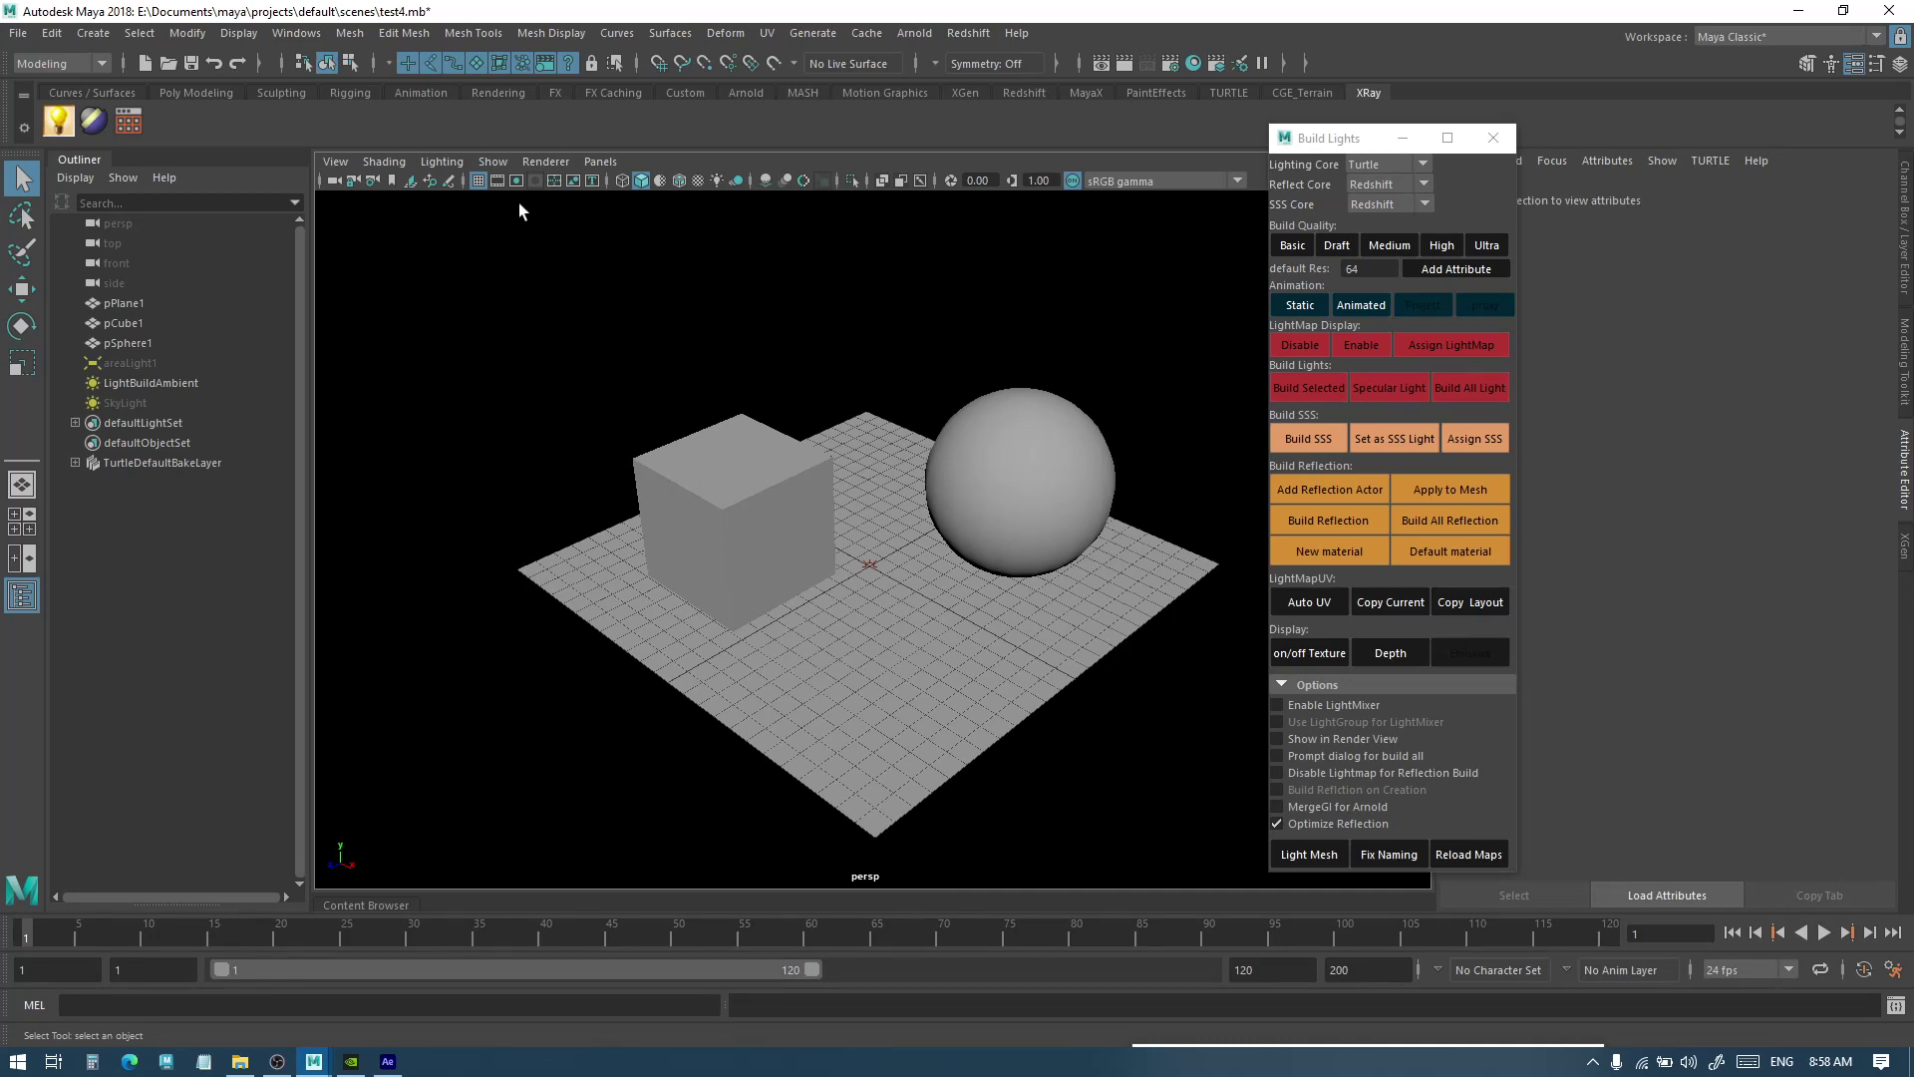
click(478, 183)
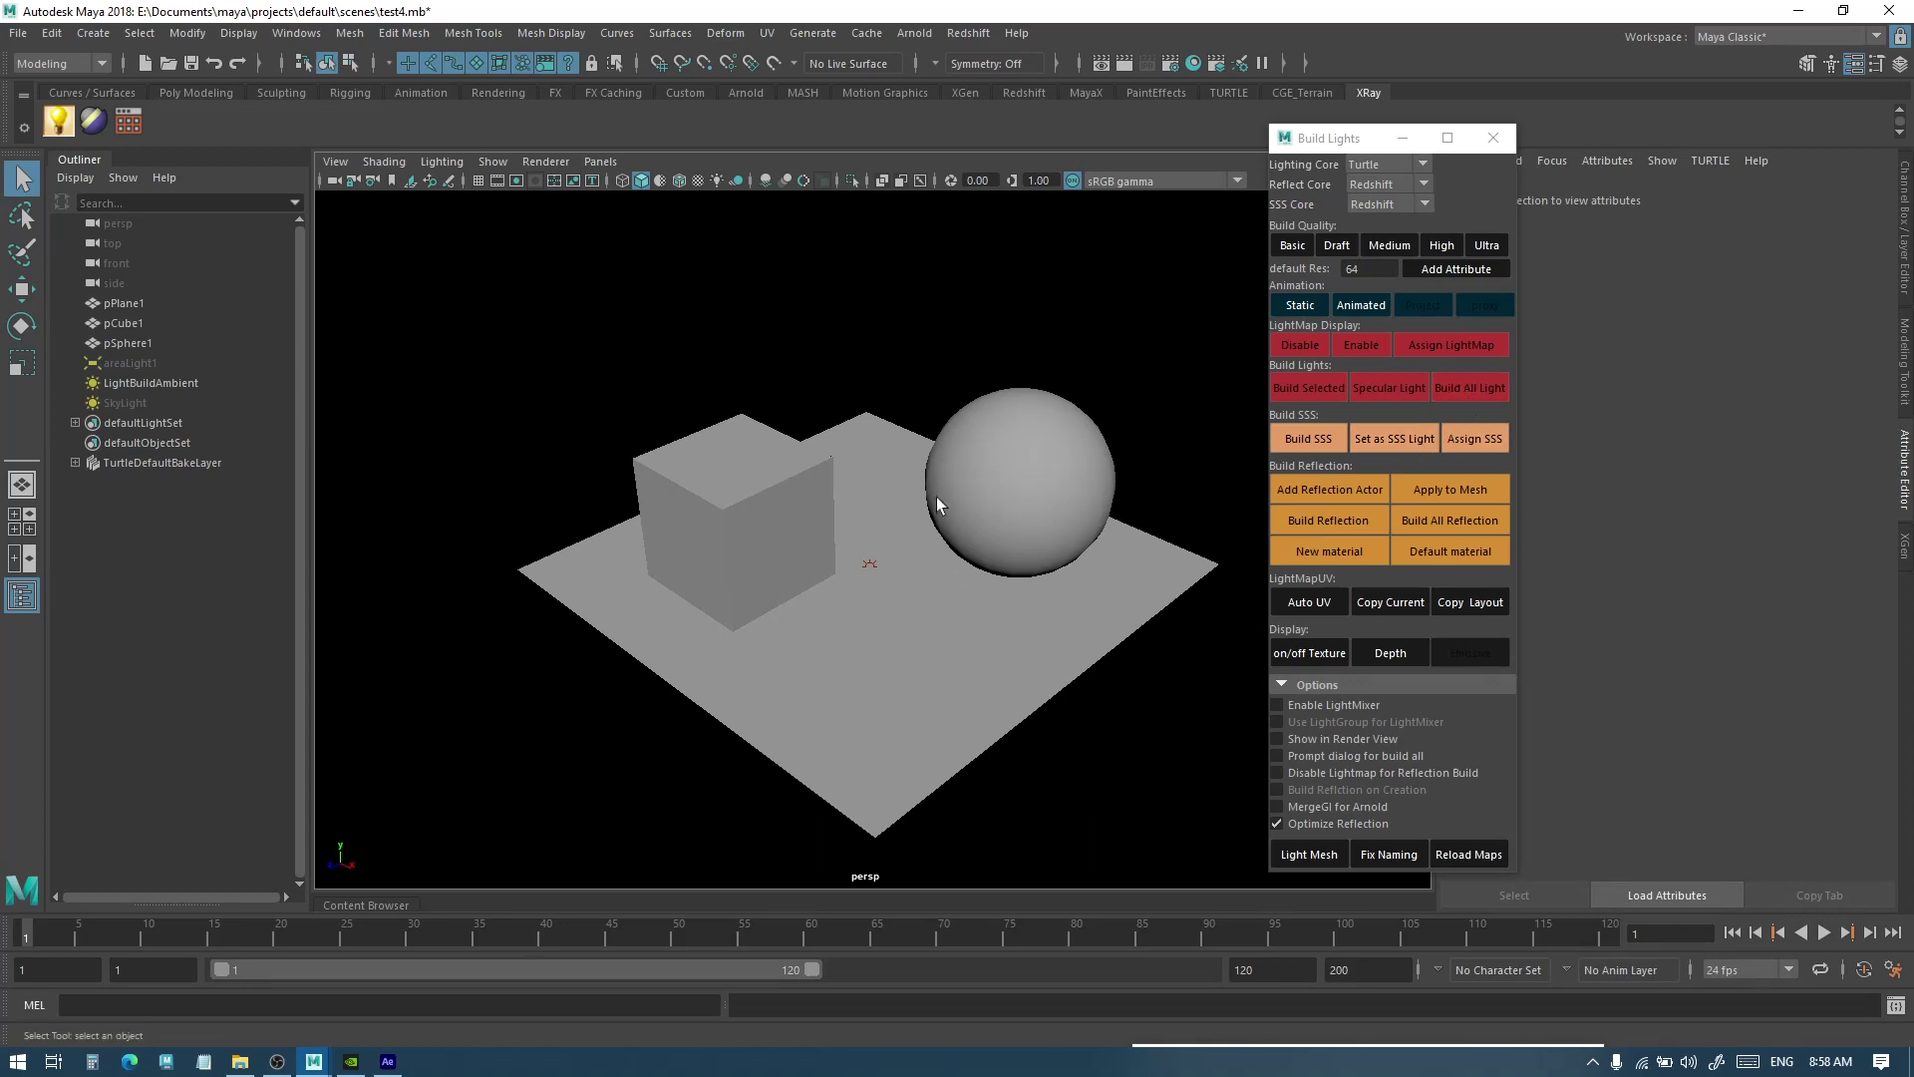
alt+drag(1086, 500, 1039, 463)
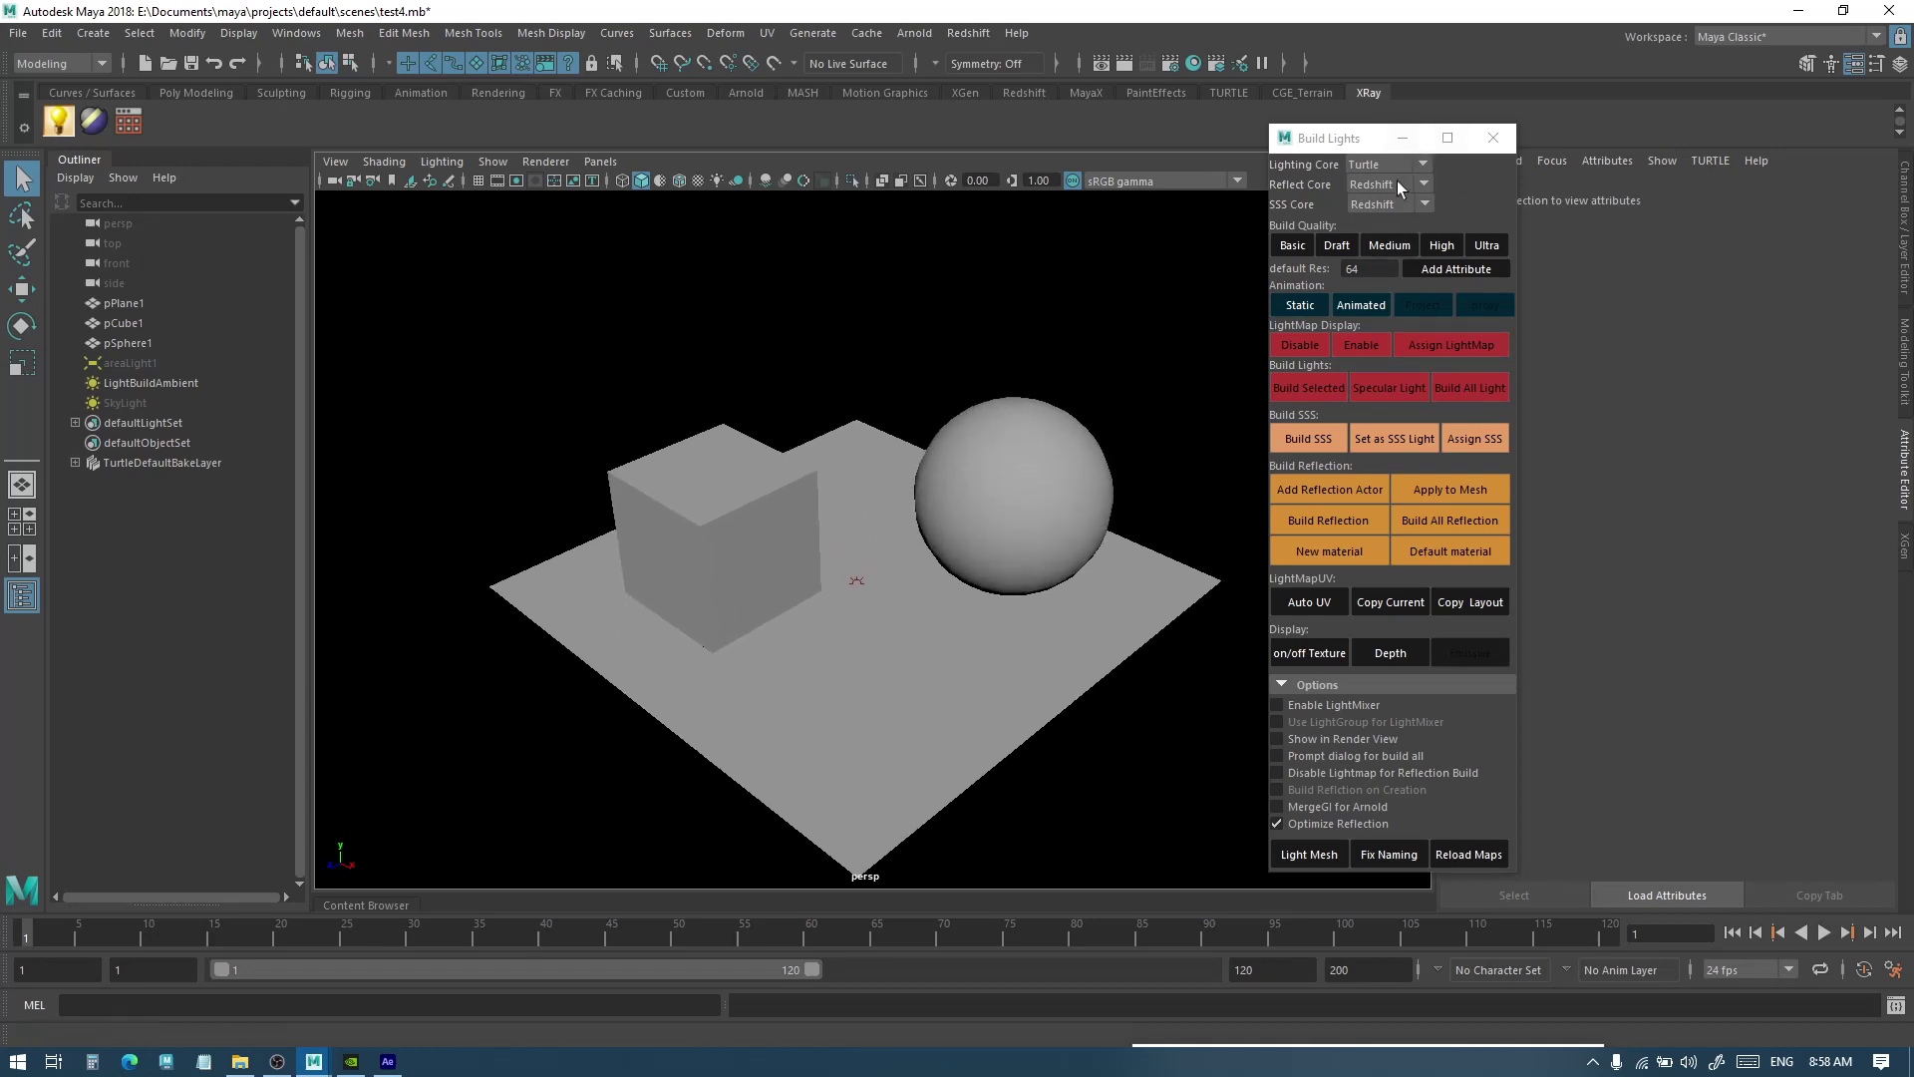
Light the view with all lights and shadows, reframe the scene, and select pSphere1
click(713, 181)
click(697, 182)
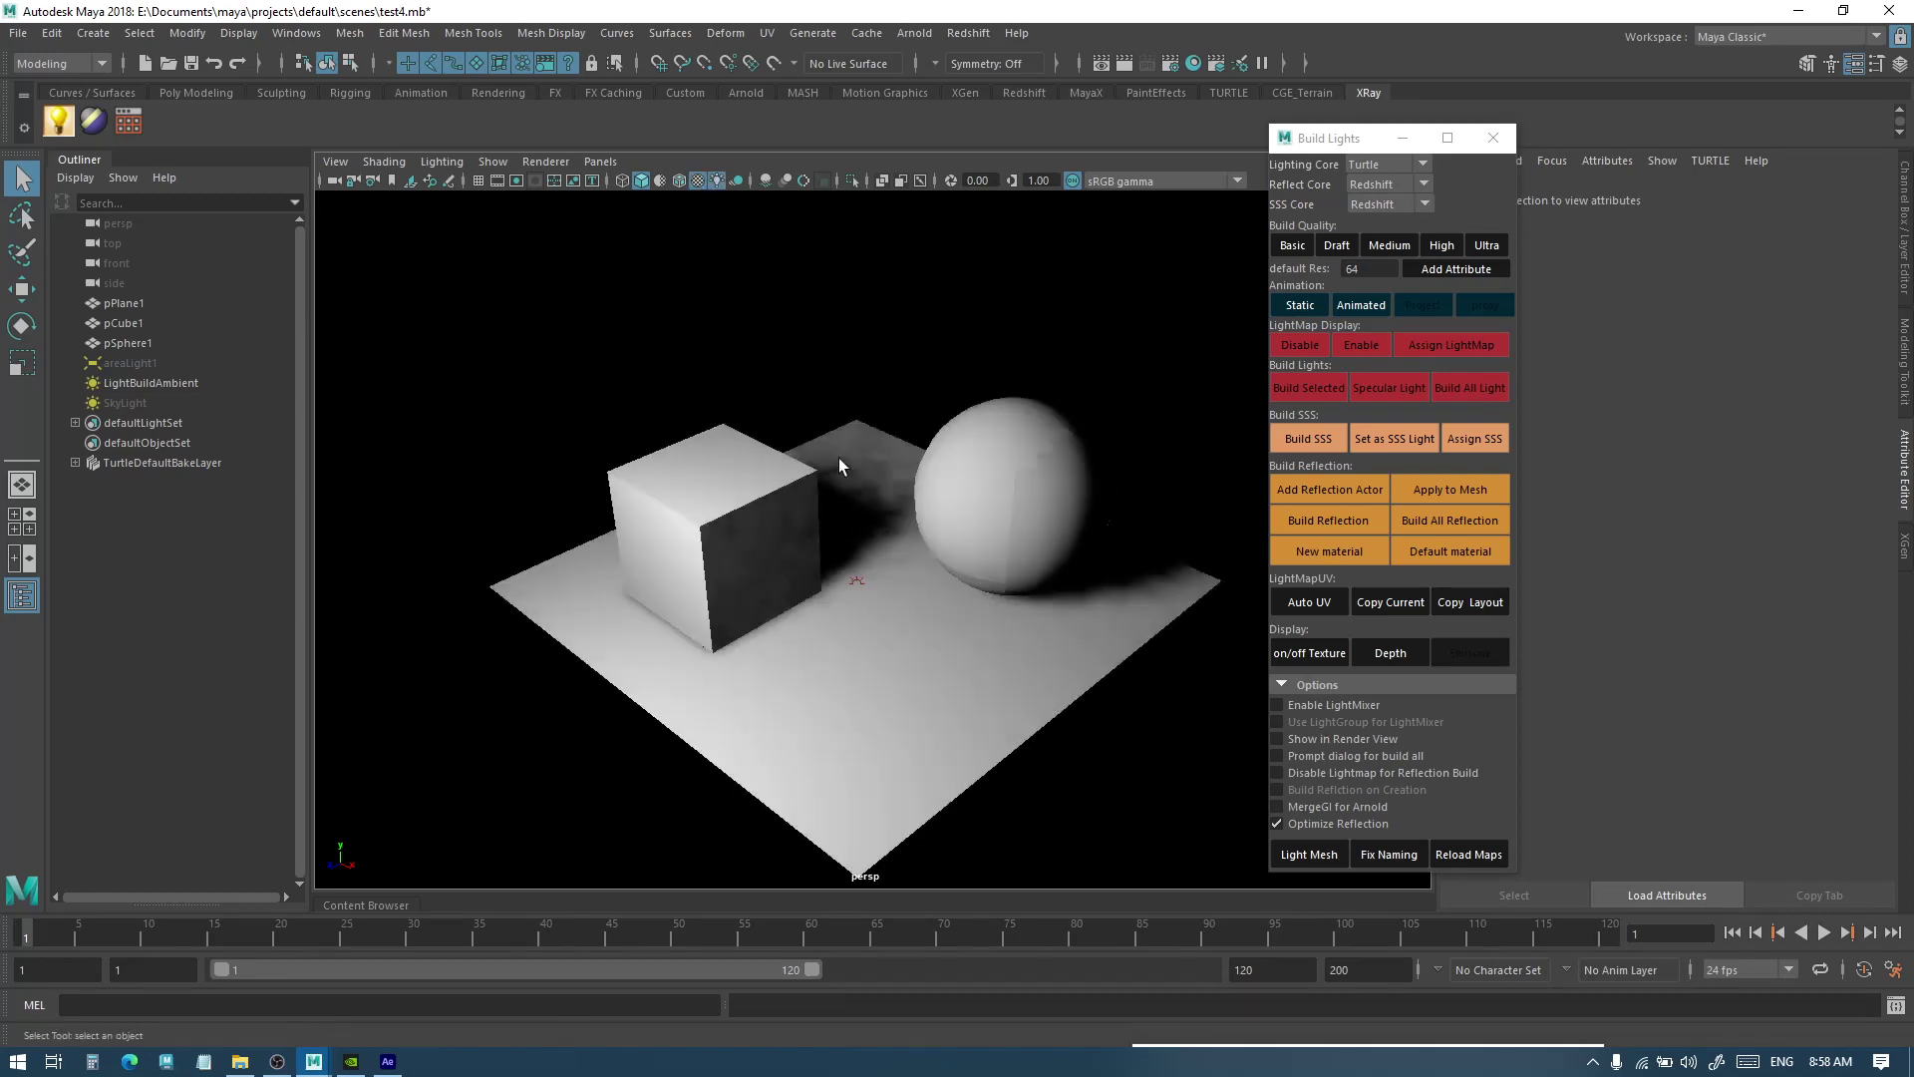
alt+drag(897, 469, 948, 520)
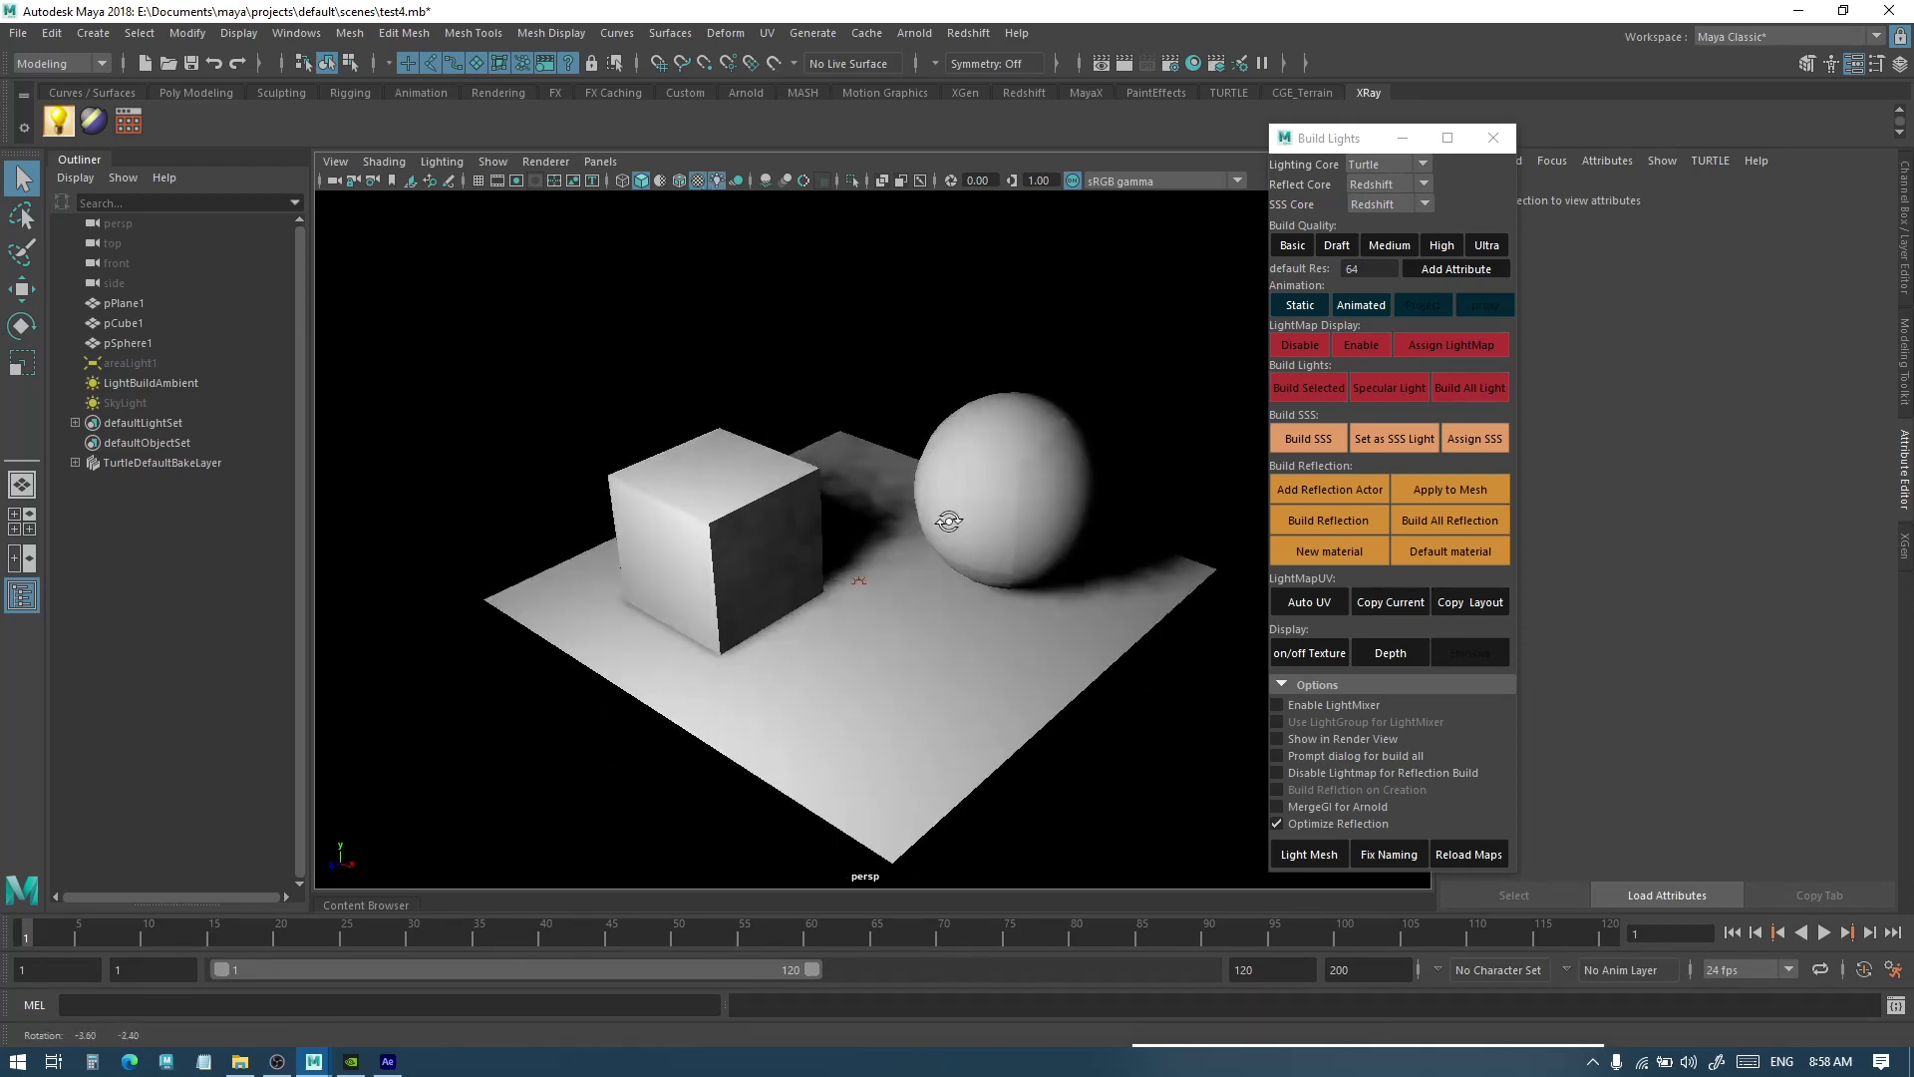
alt+right_drag(948, 520, 997, 543)
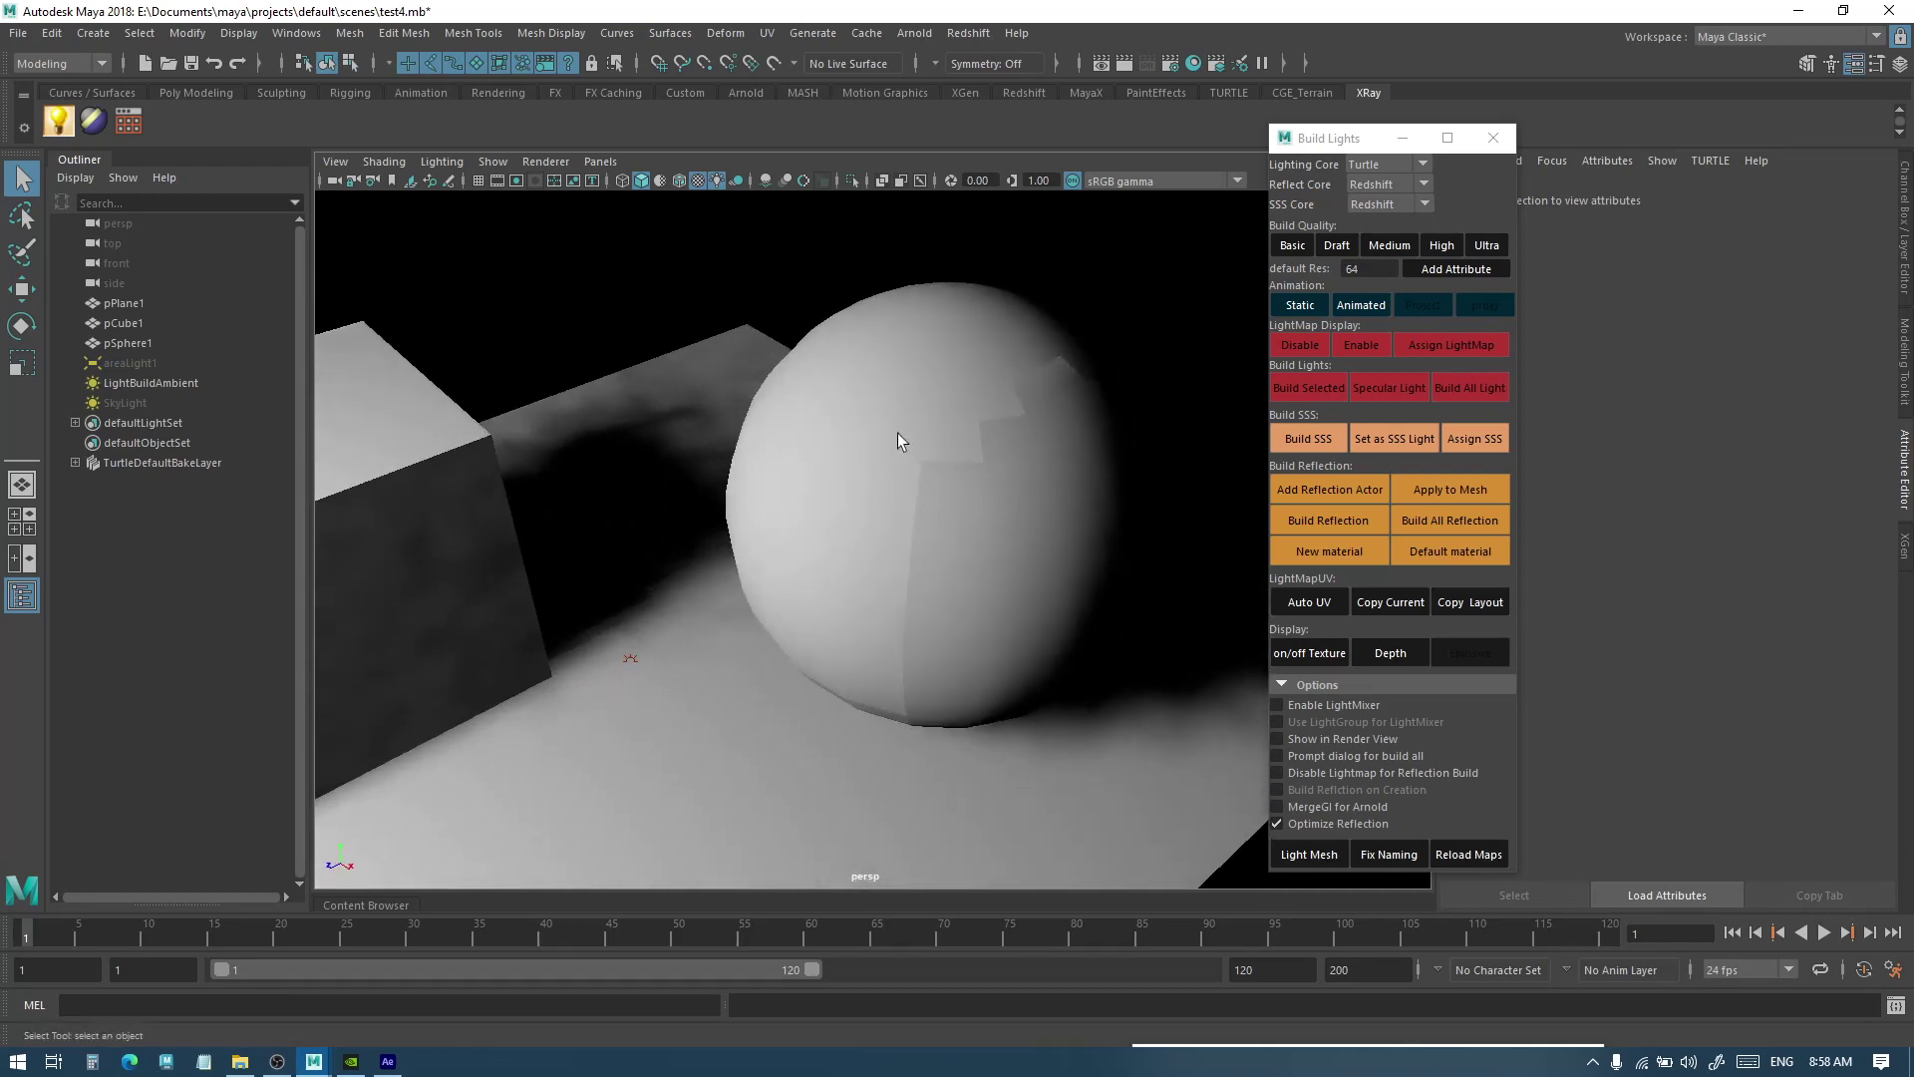
scroll(897, 433, down, 5)
alt+drag(965, 455, 952, 508)
scroll(937, 508, up, 2)
click(1005, 488)
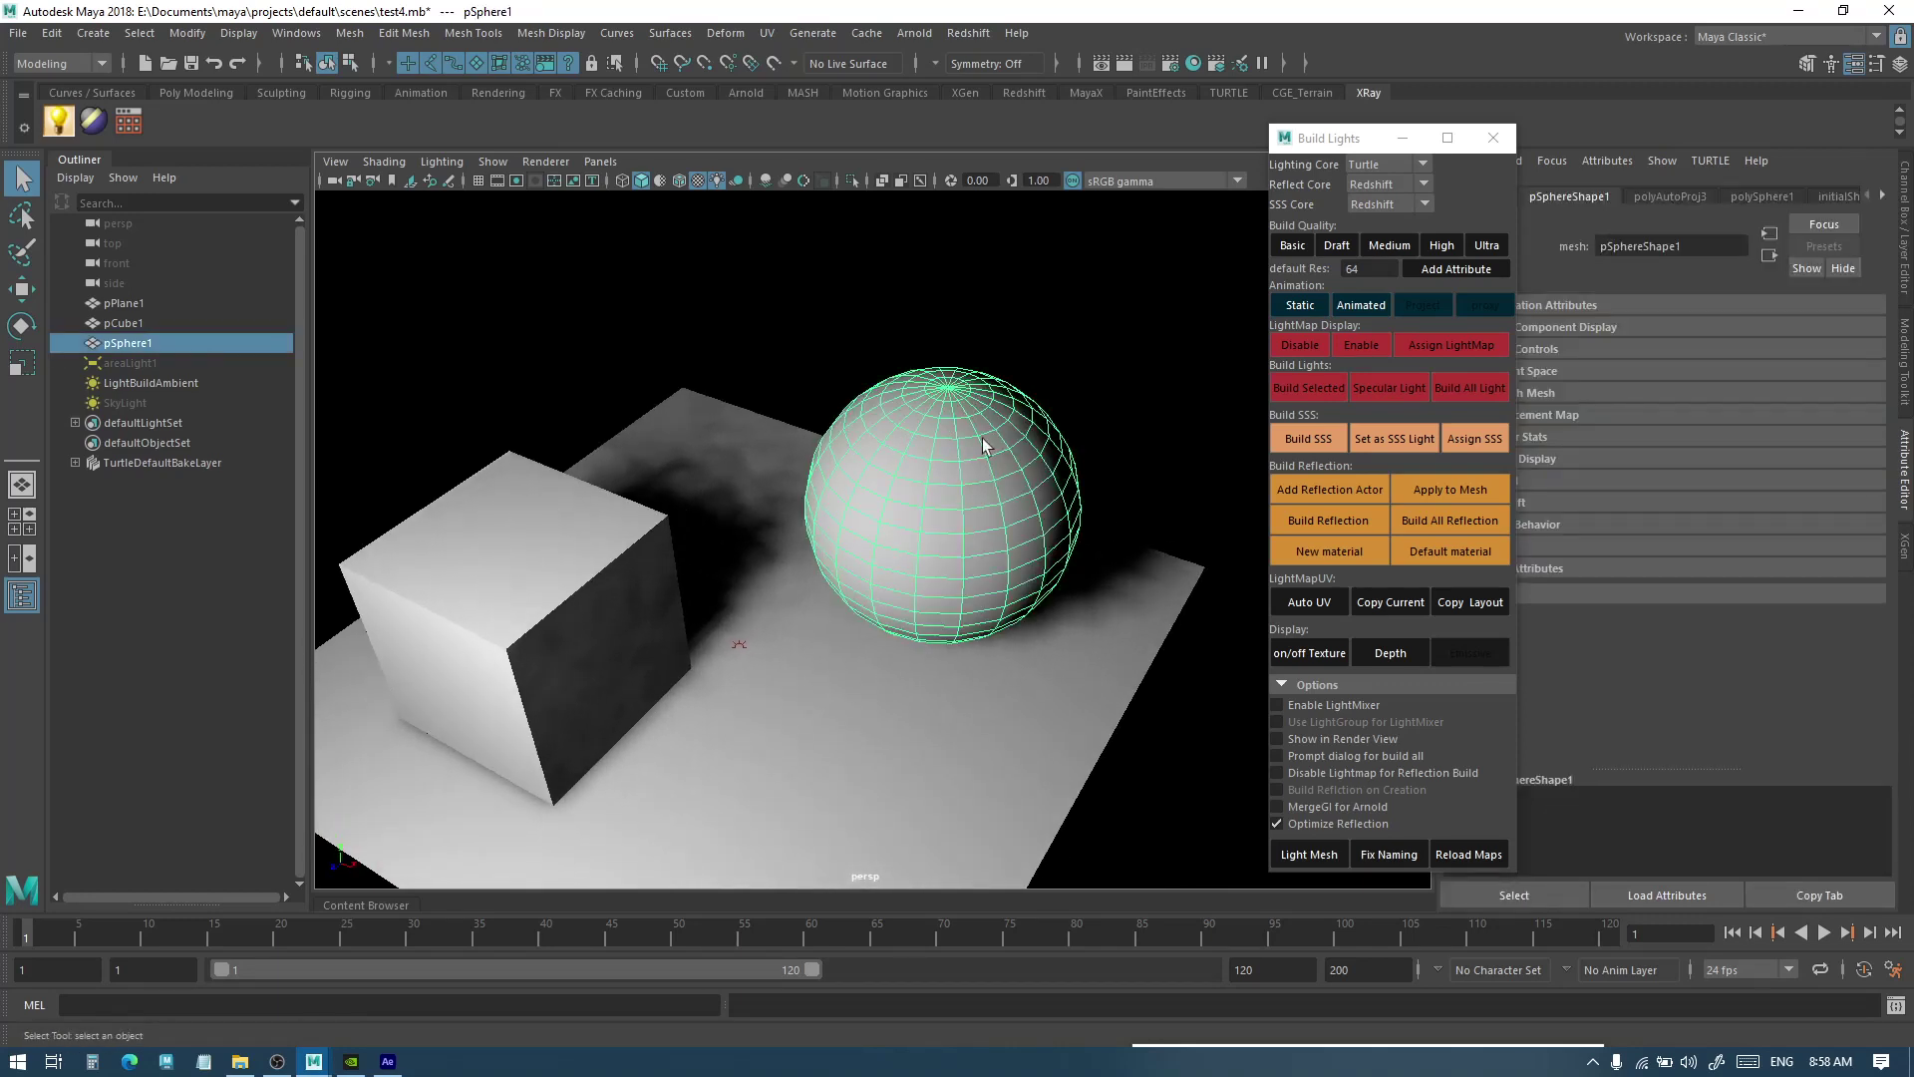
View the sphere's LightMapUV set over the baked_tpIllumination lightmap in the UV Editor, then close it
click(199, 93)
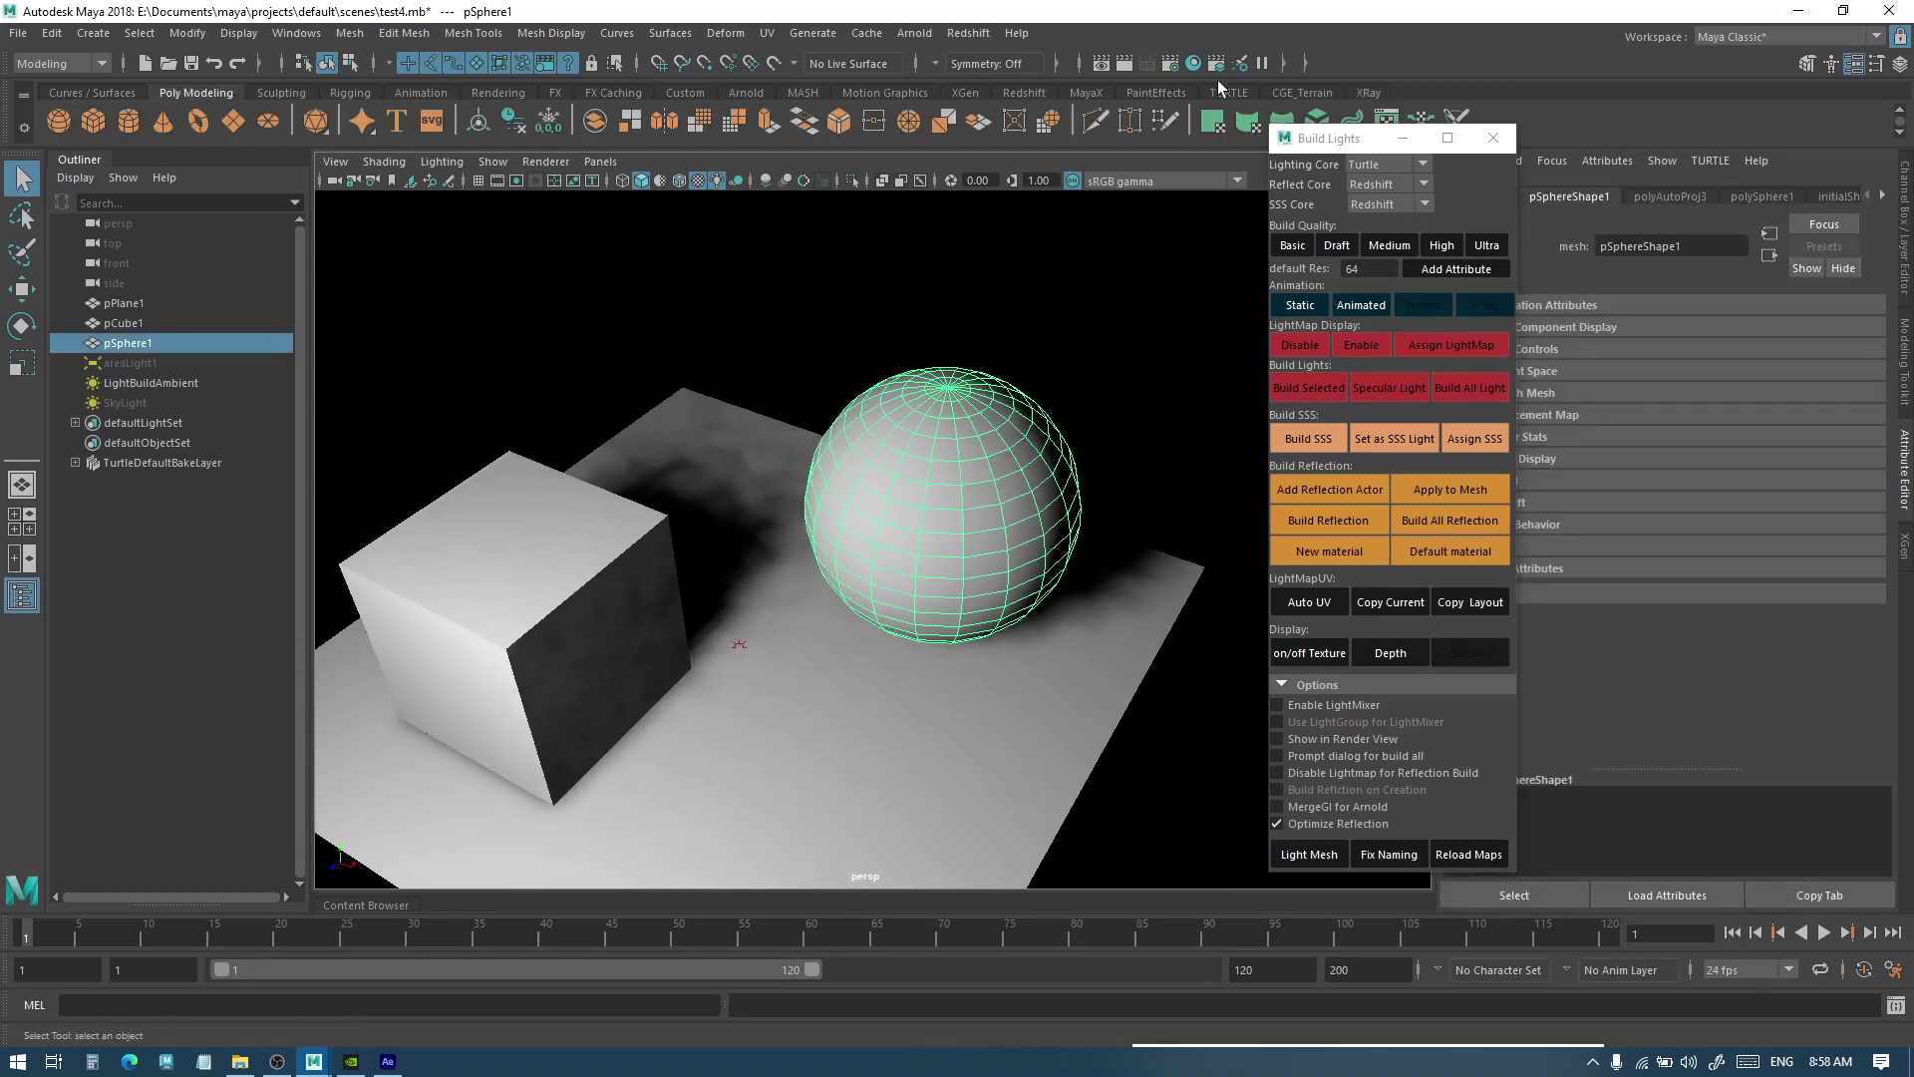
click(1354, 114)
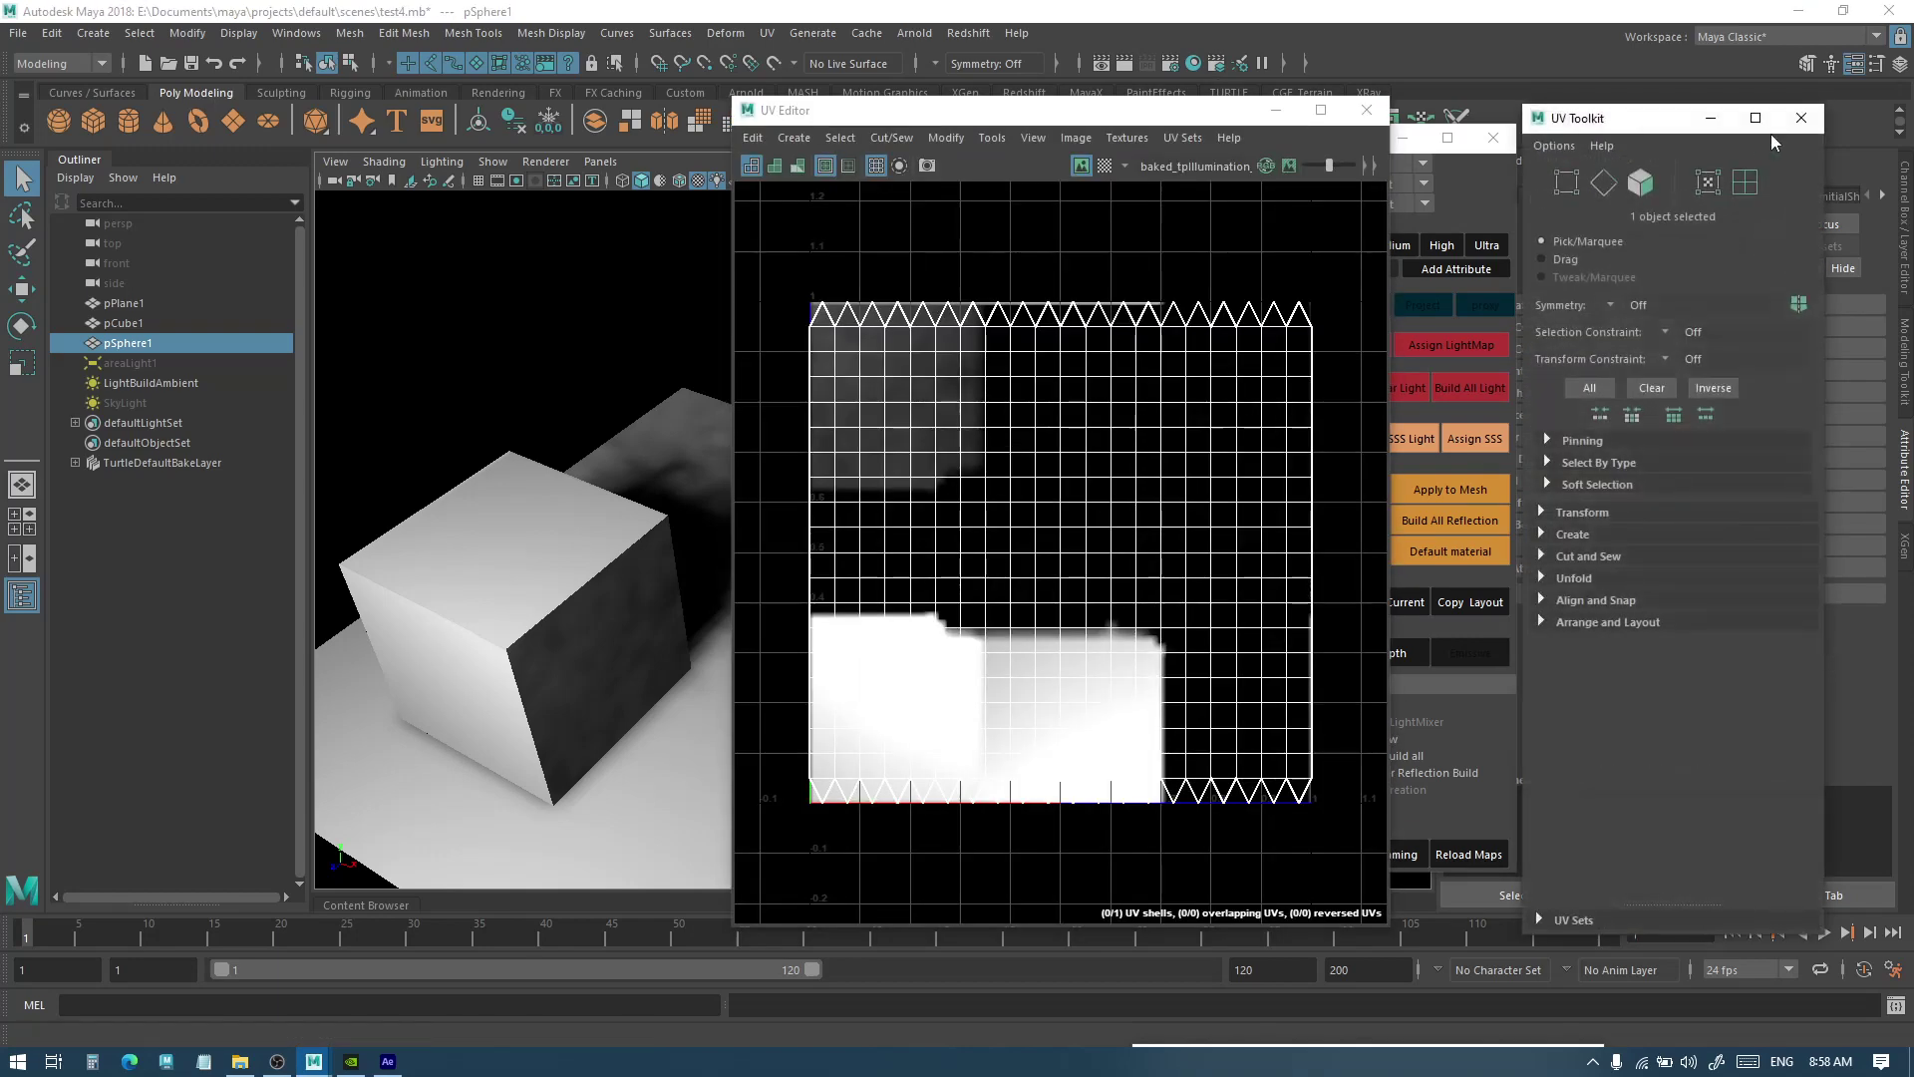
click(1183, 138)
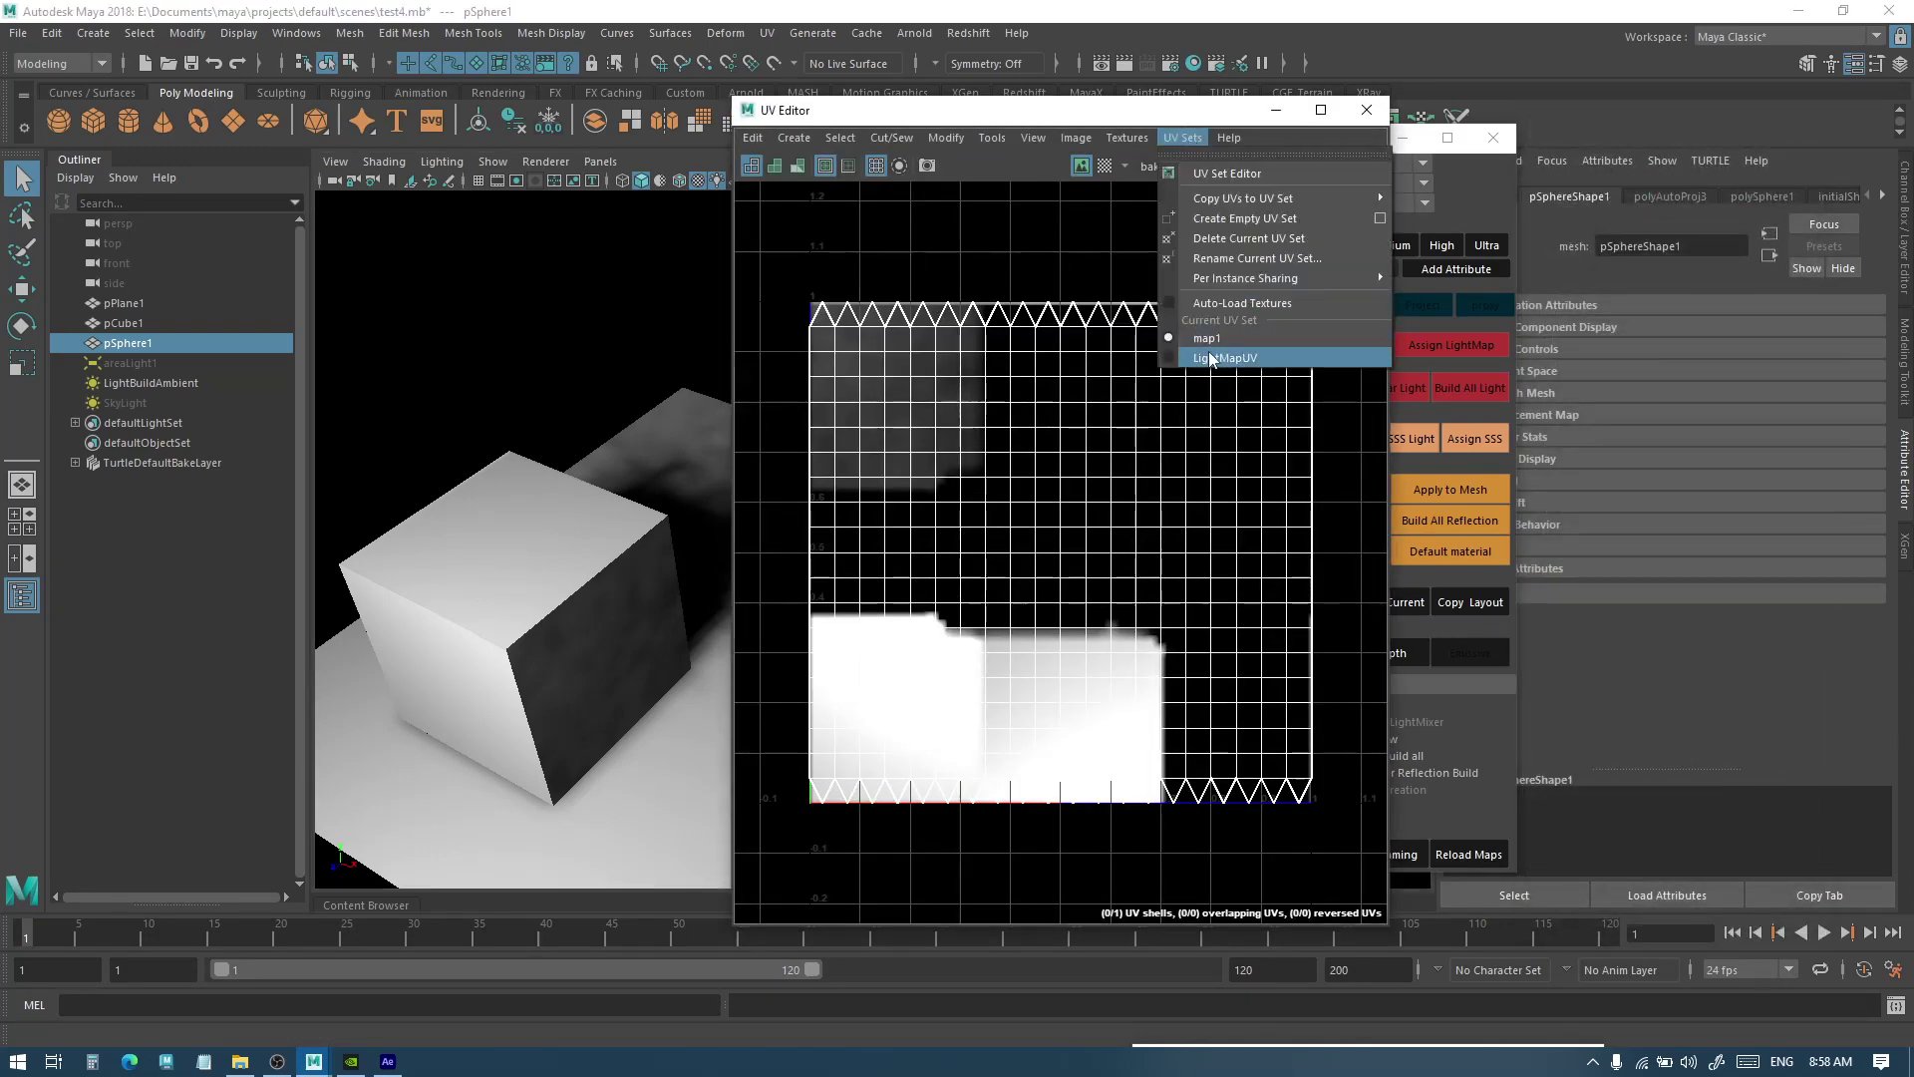
click(1229, 361)
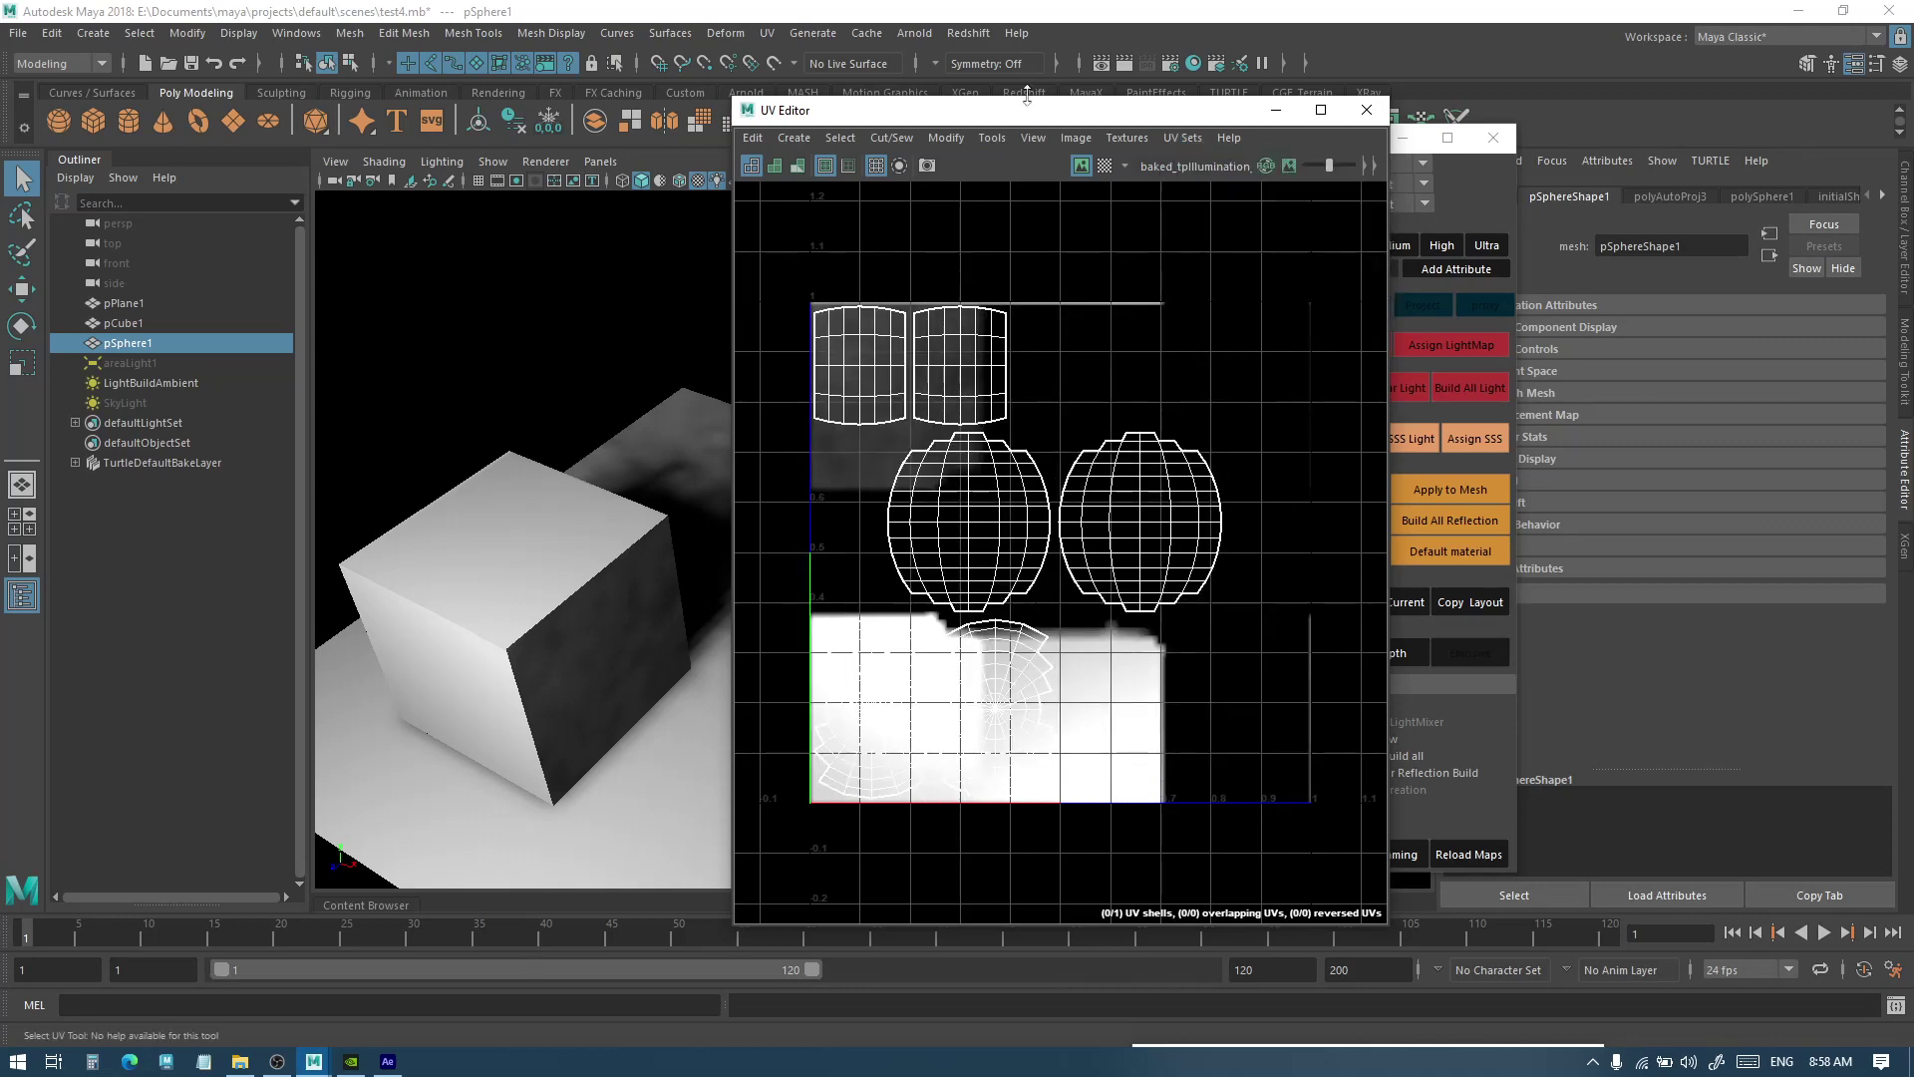
drag(1017, 108, 919, 144)
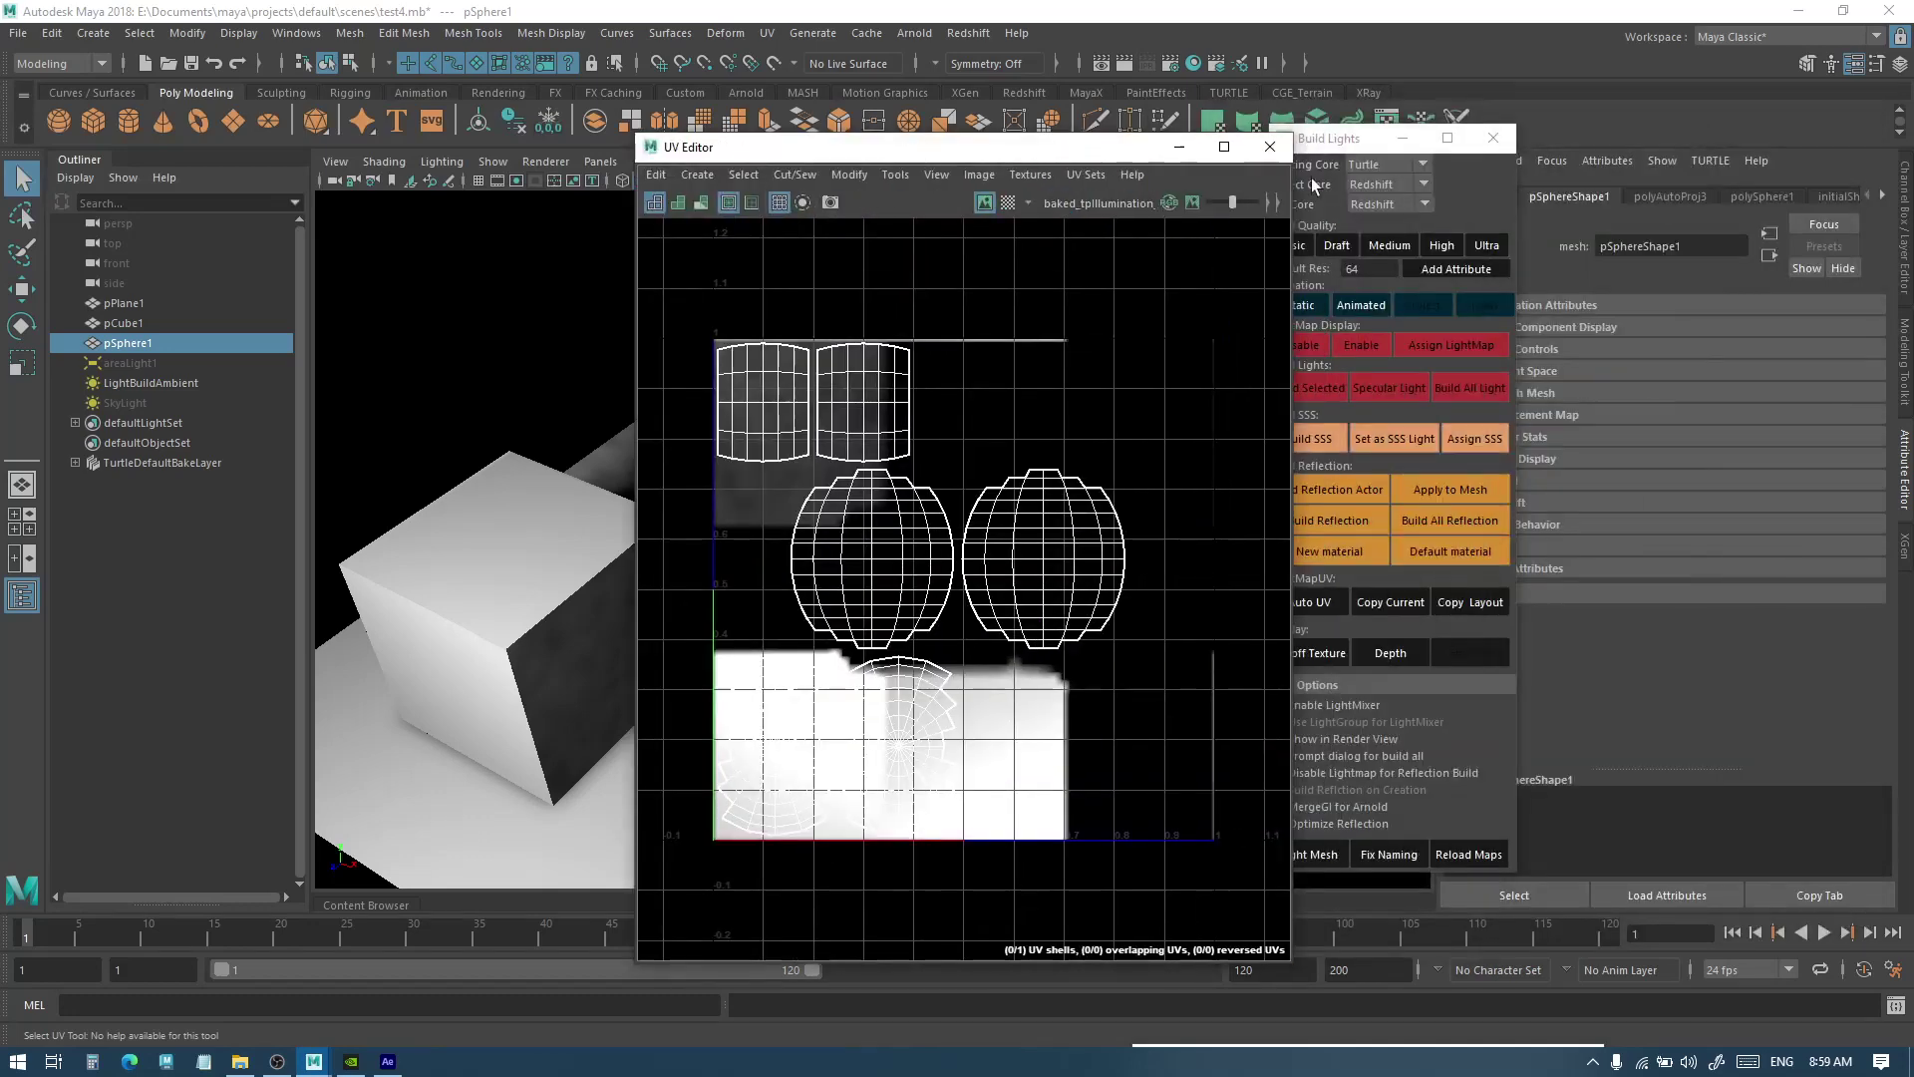
click(1269, 147)
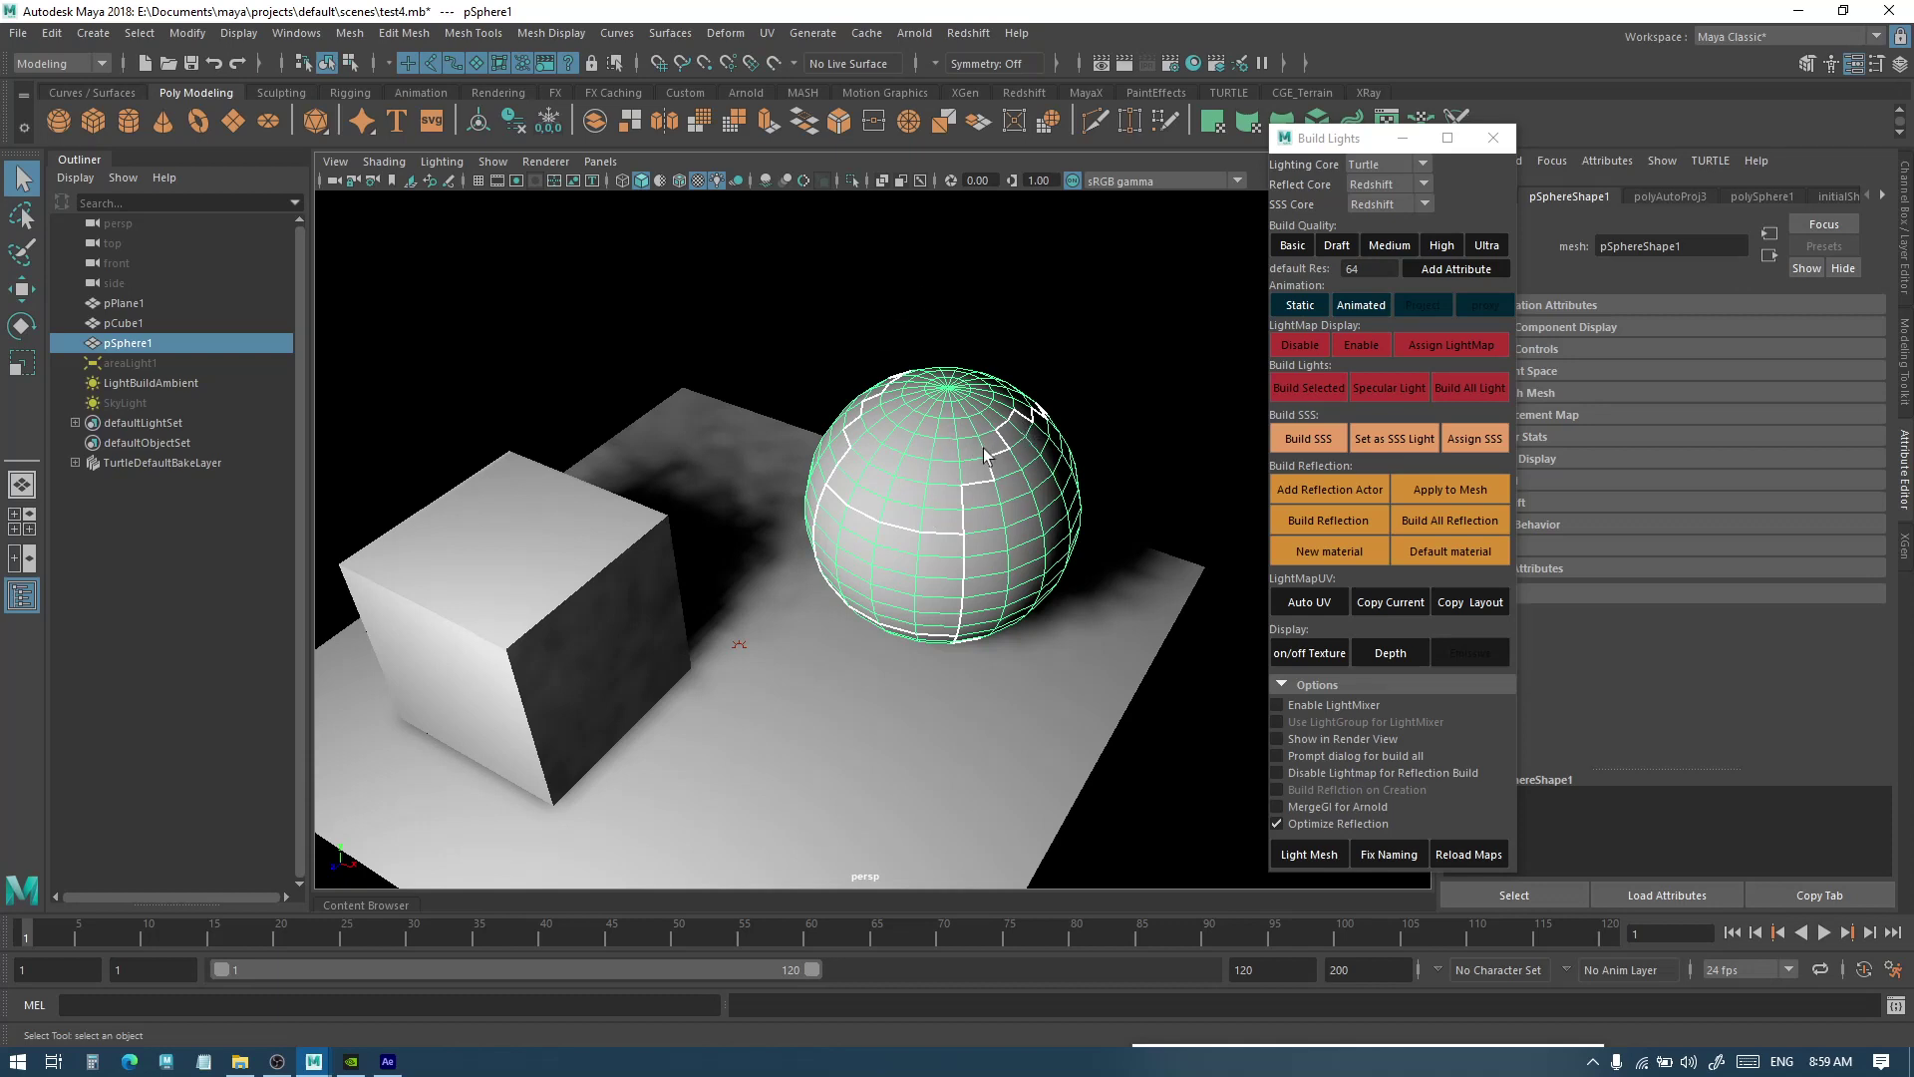
Copy the sphere's current UVs into LightMapUV, verify the set, and build the selected lightmap
click(1391, 606)
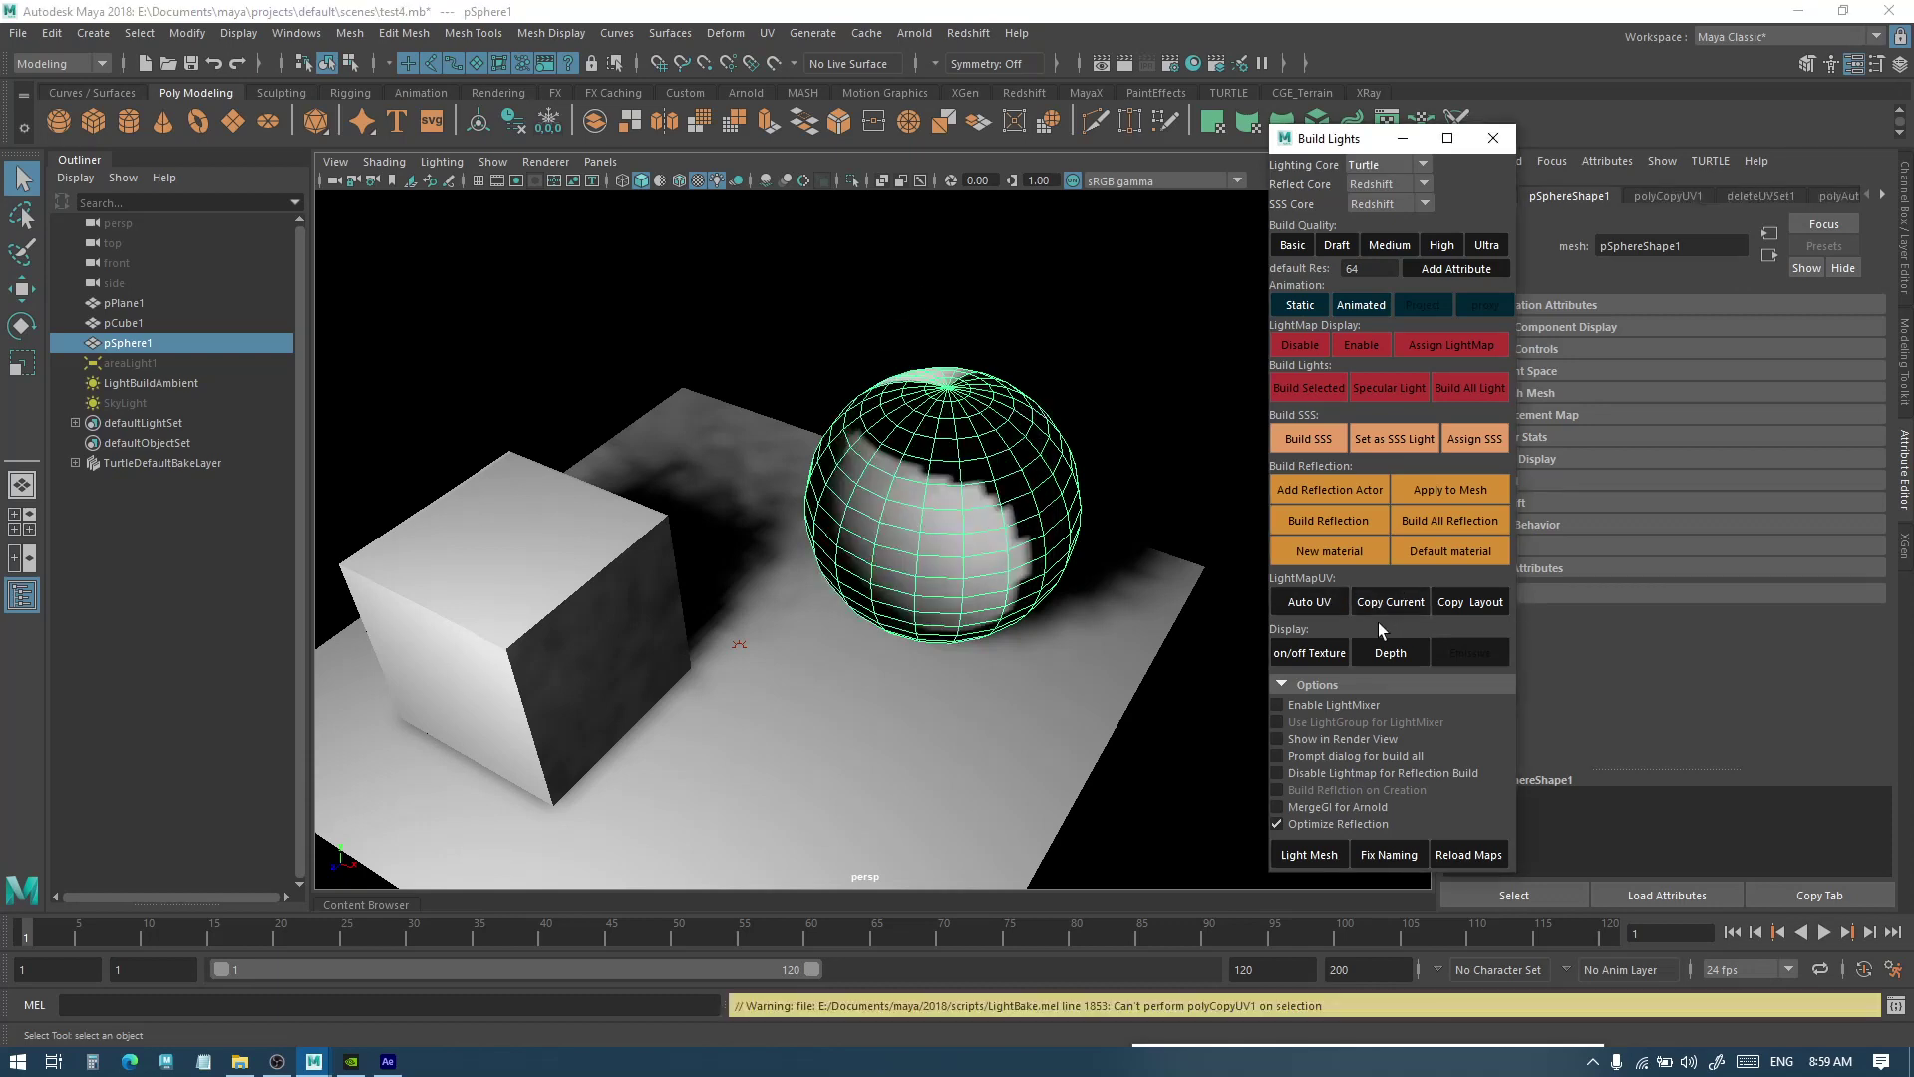
click(1386, 118)
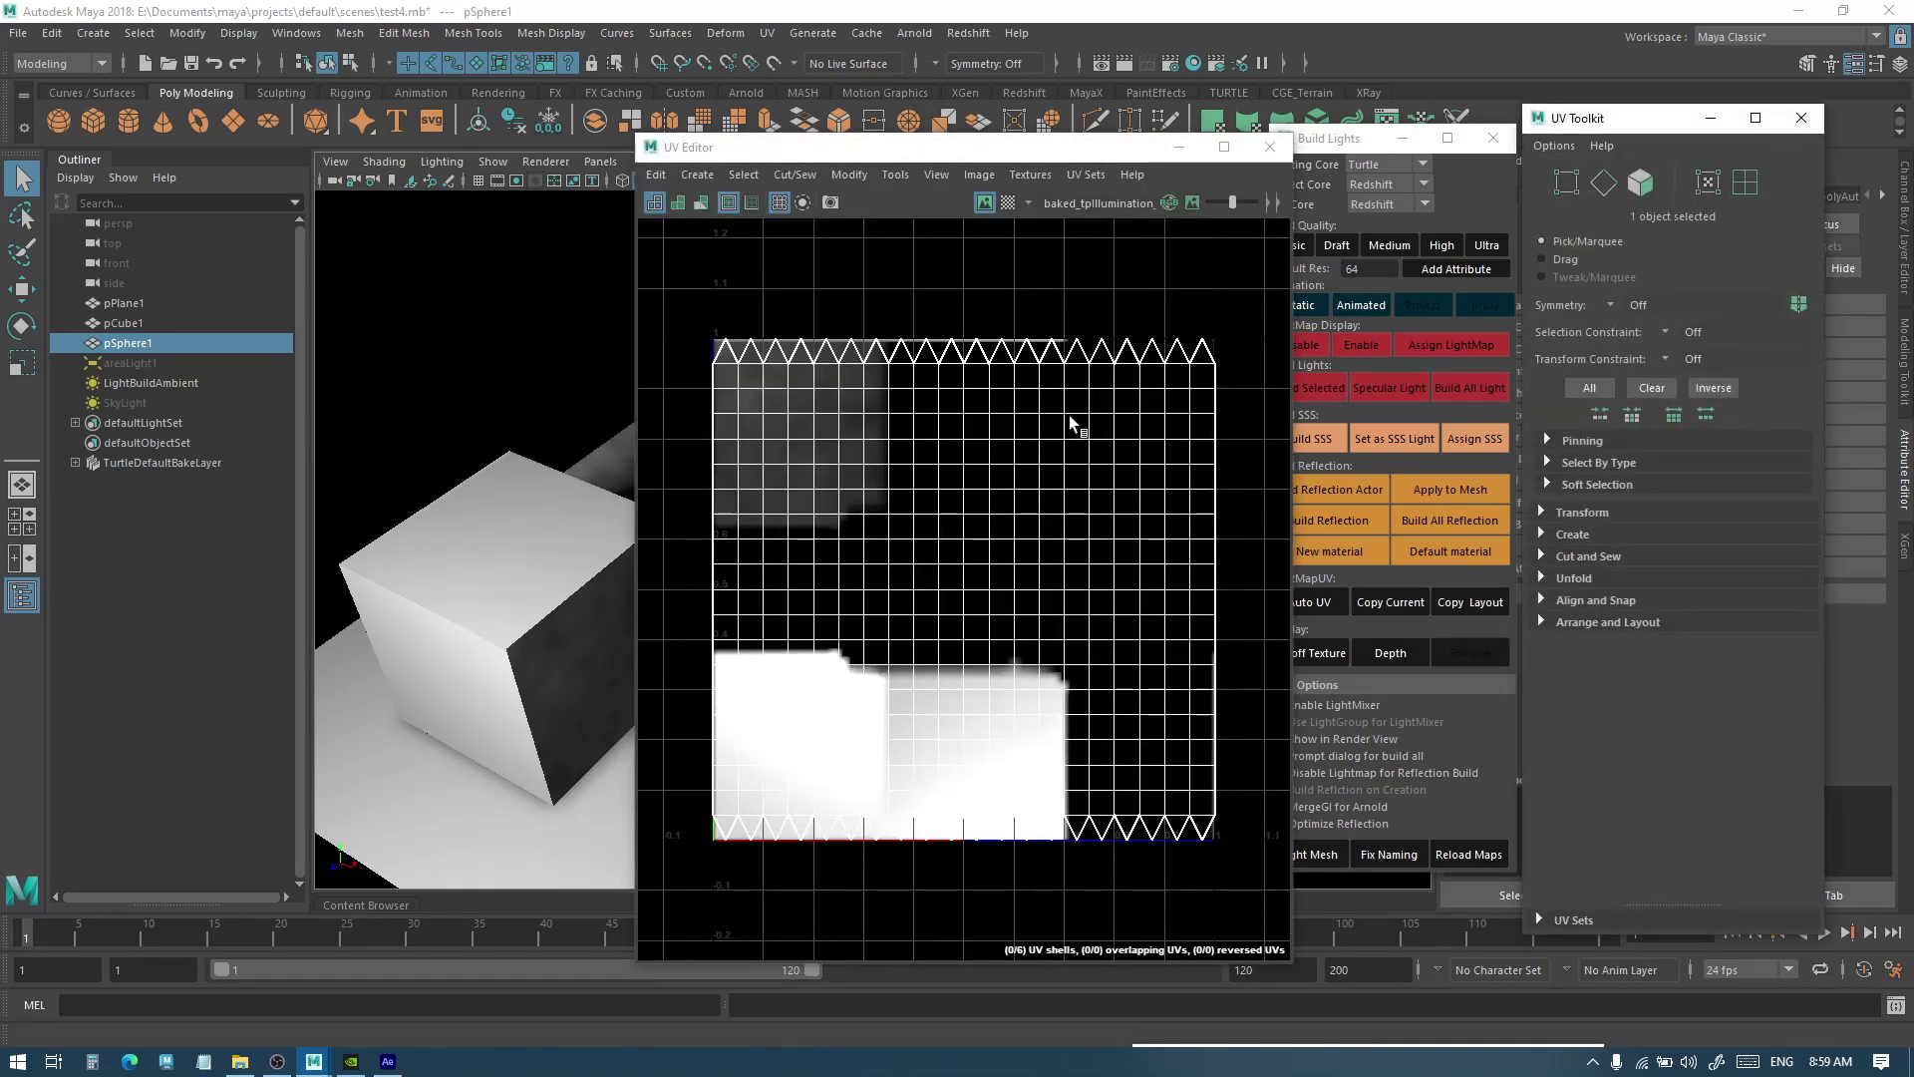
click(1133, 175)
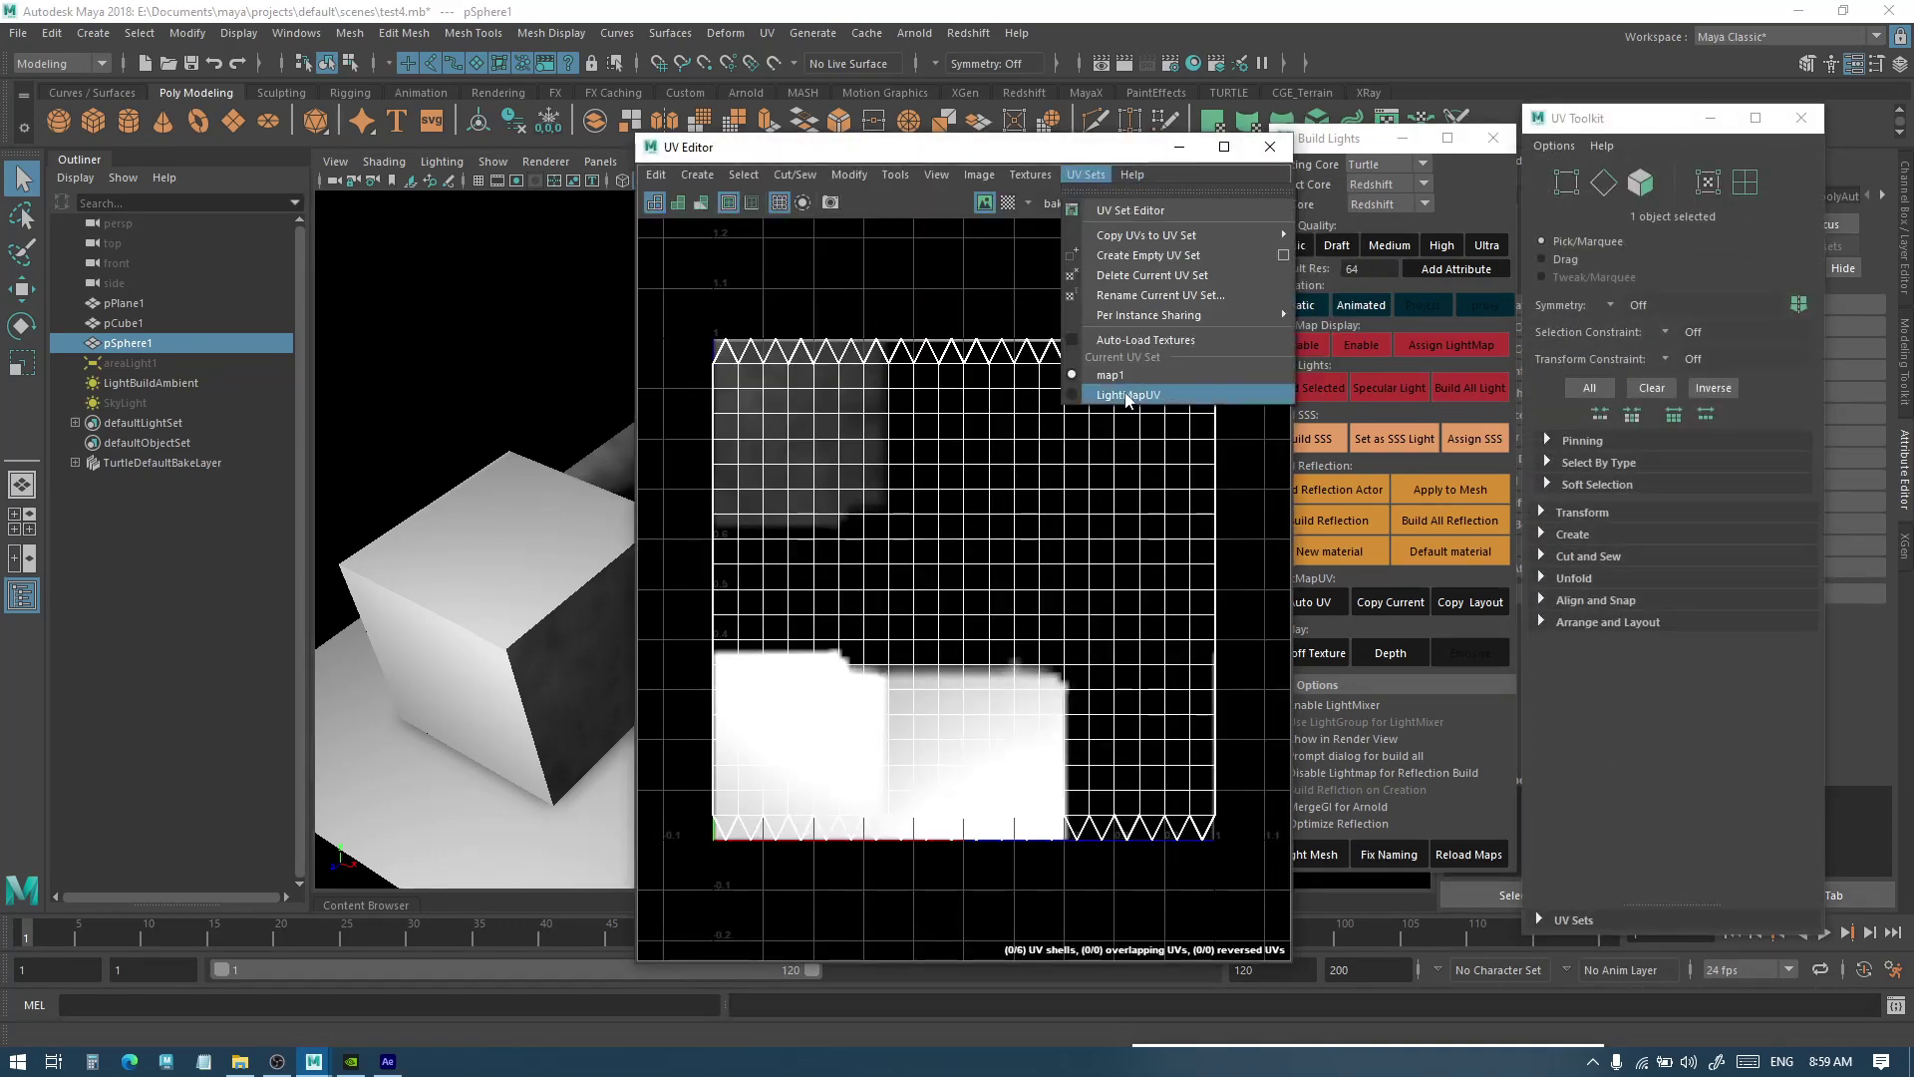
click(1127, 394)
click(1270, 146)
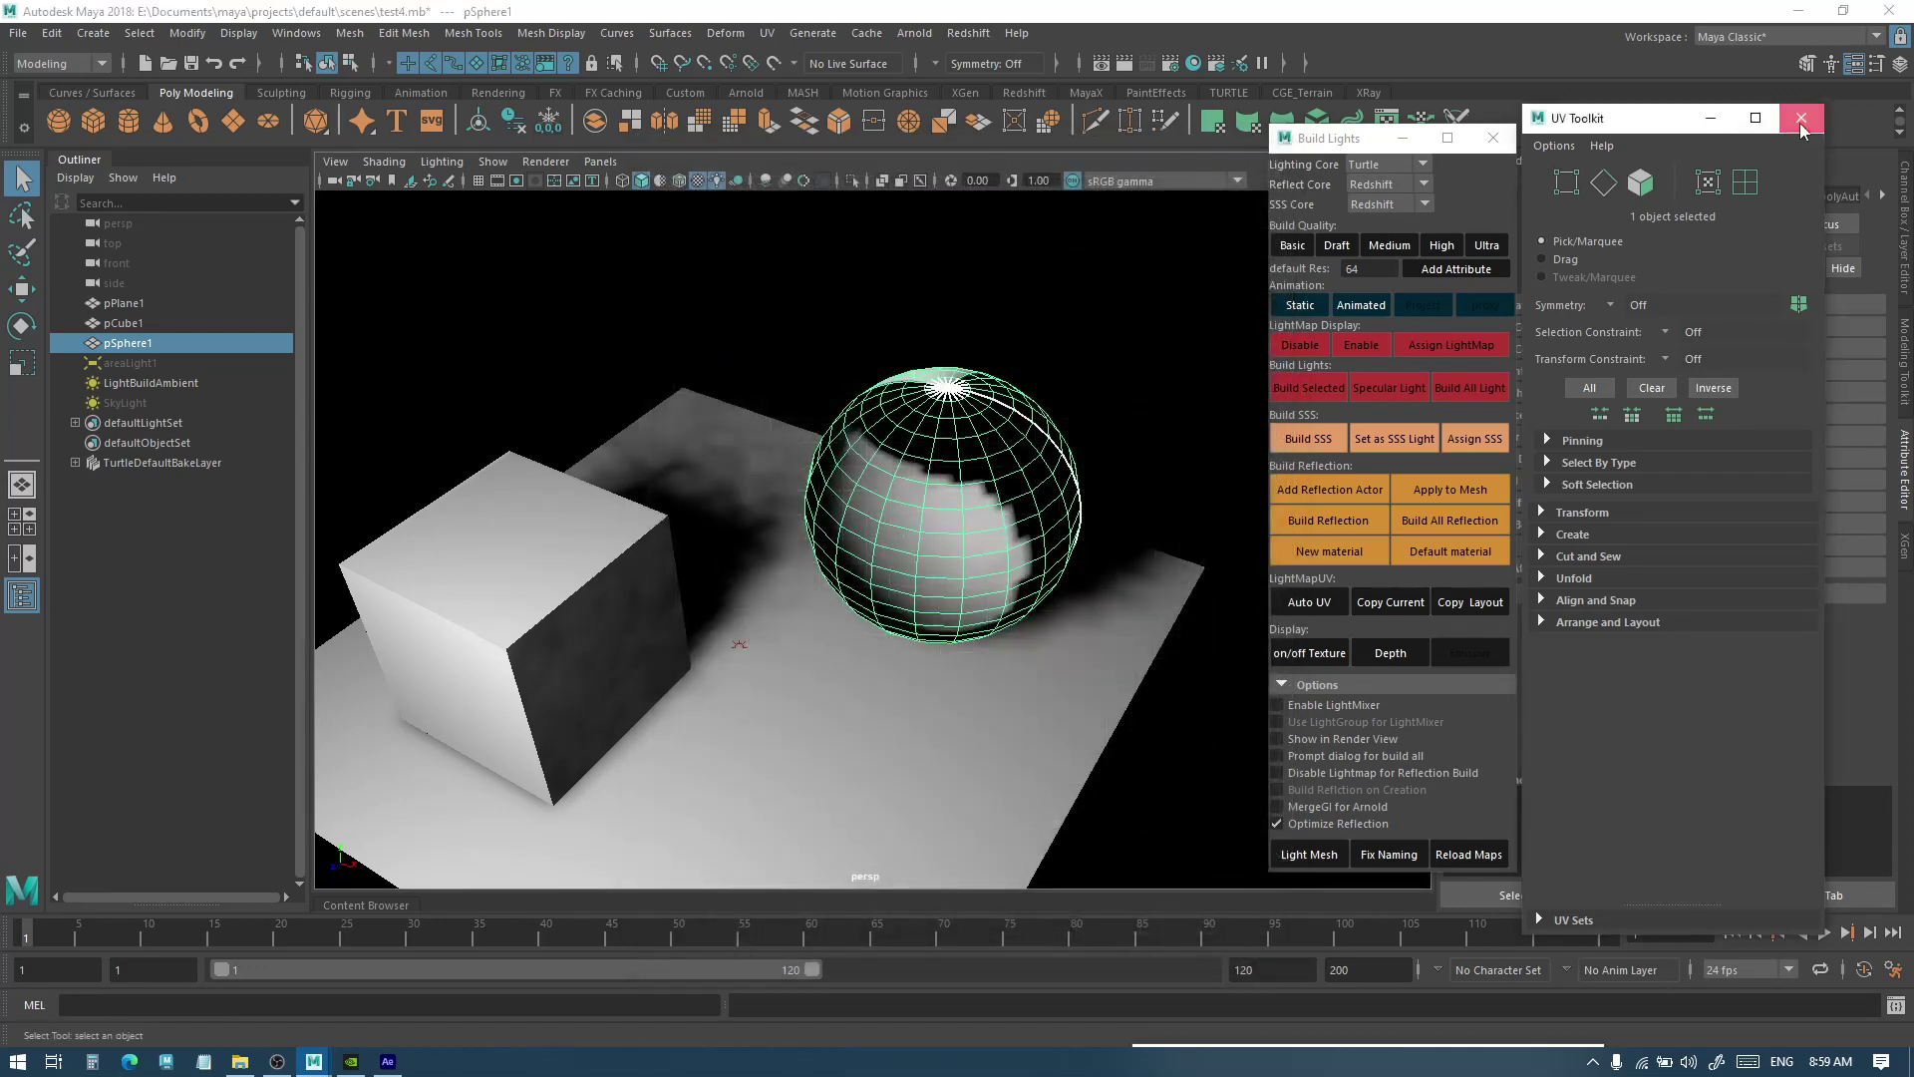
click(1801, 117)
click(1308, 387)
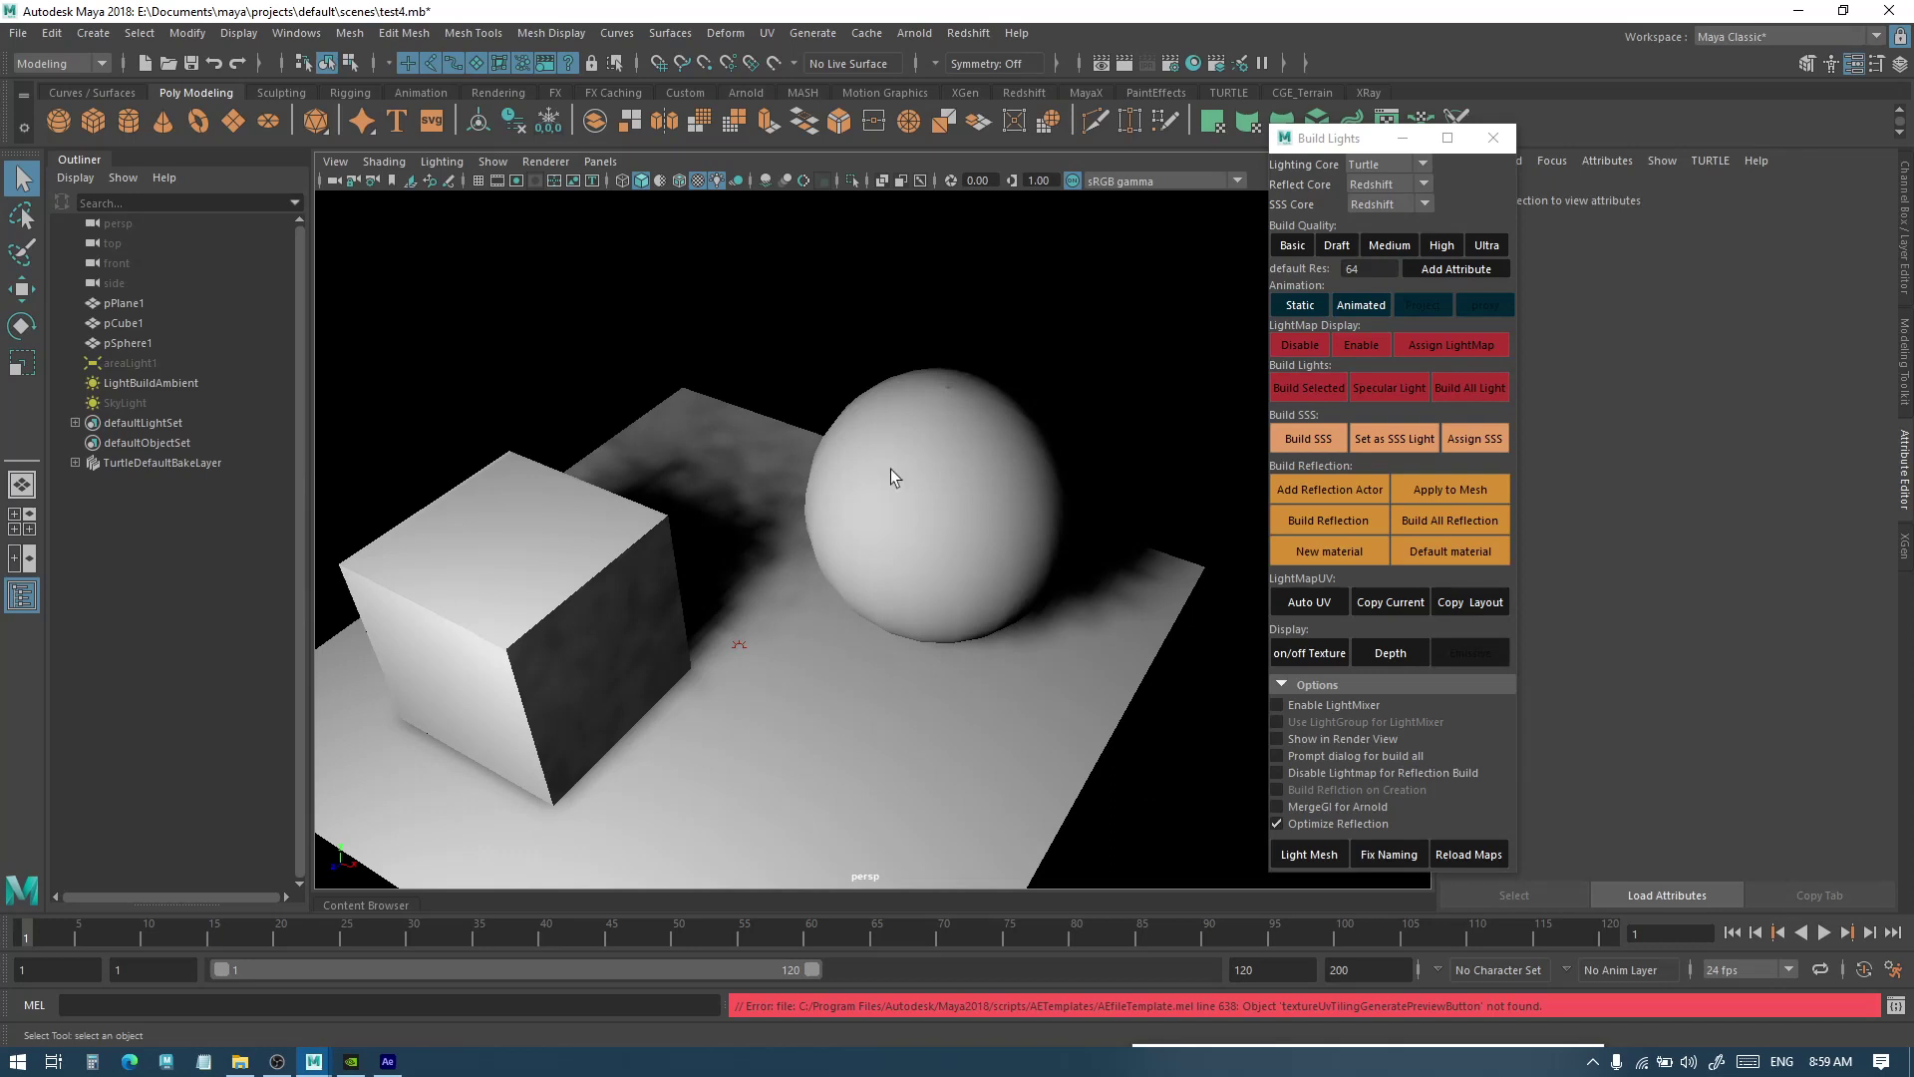
Orbit and move closer to inspect the smoothly shaded sphere beside the cube
alt+drag(971, 431, 846, 429)
alt+right_drag(846, 429, 953, 538)
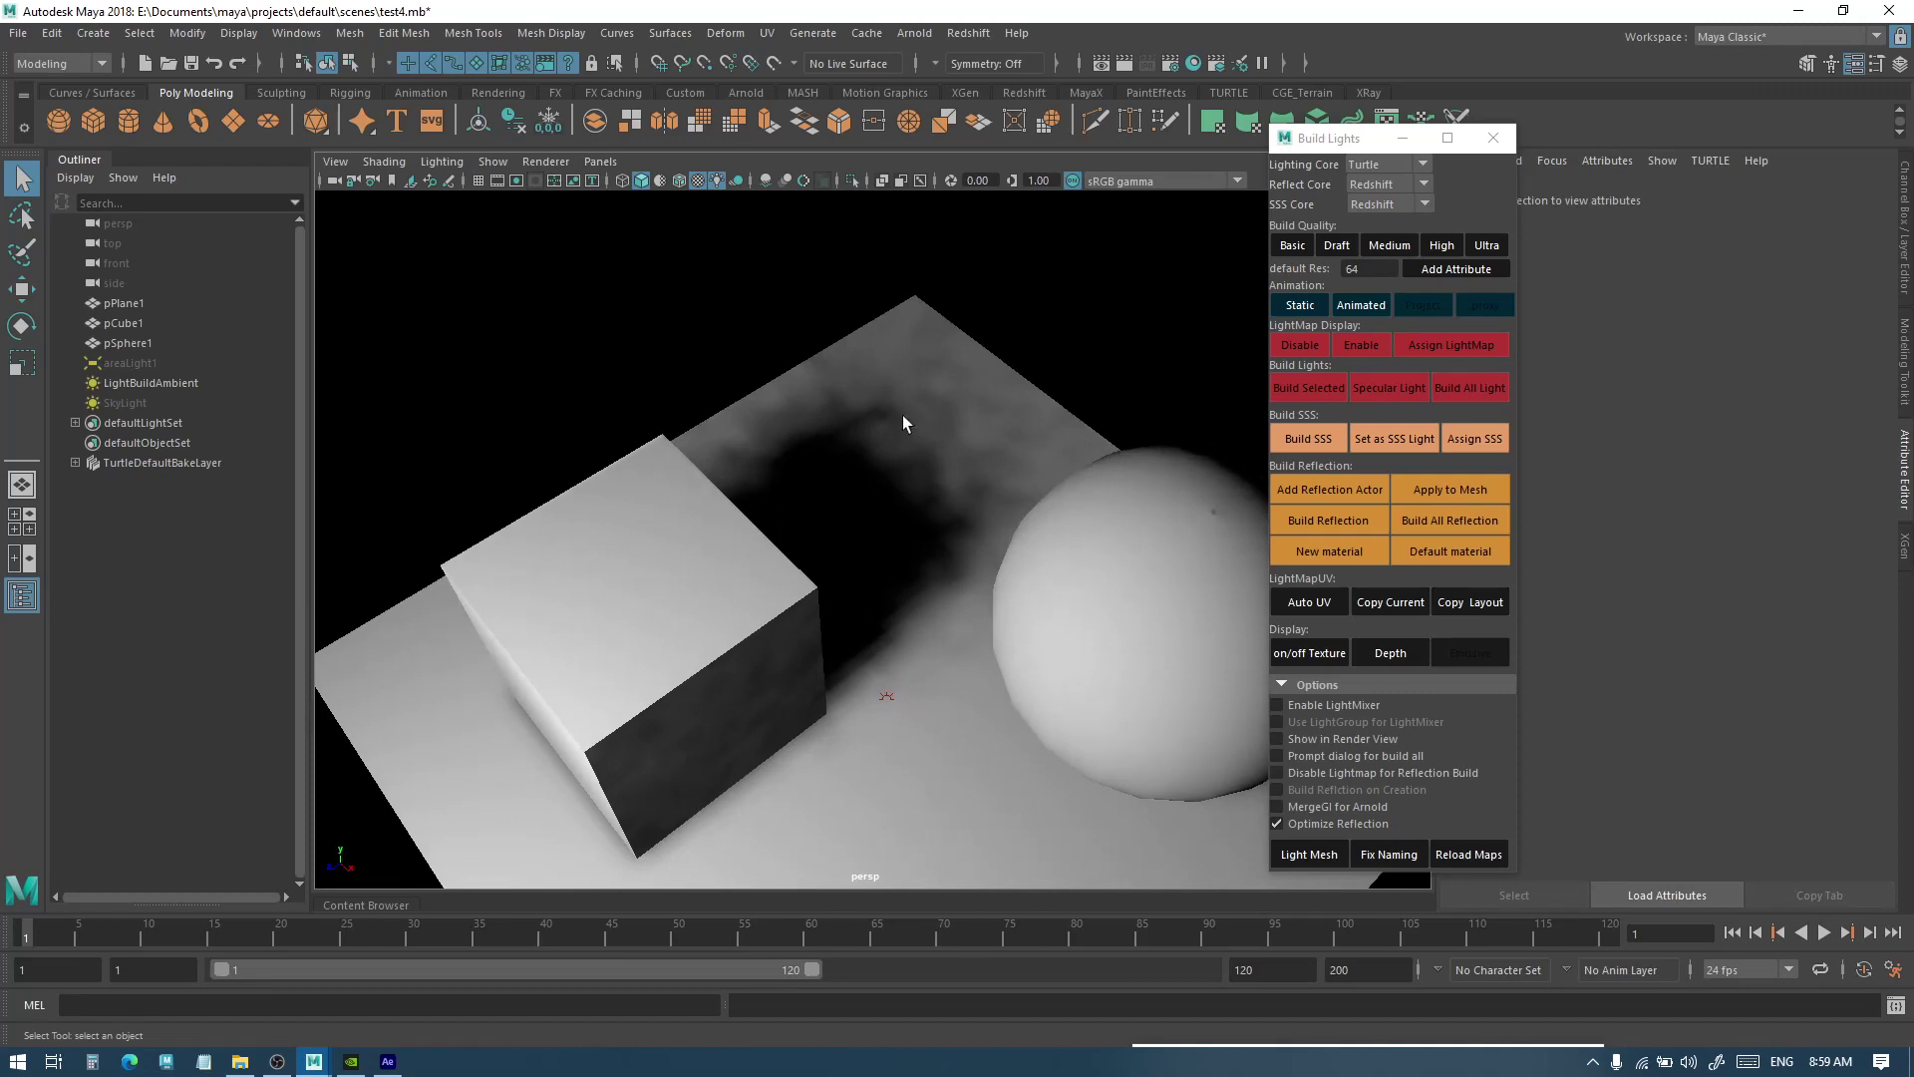
Select the area light and set its Shadow Rays to 64
alt+right_drag(978, 451, 854, 385)
click(177, 361)
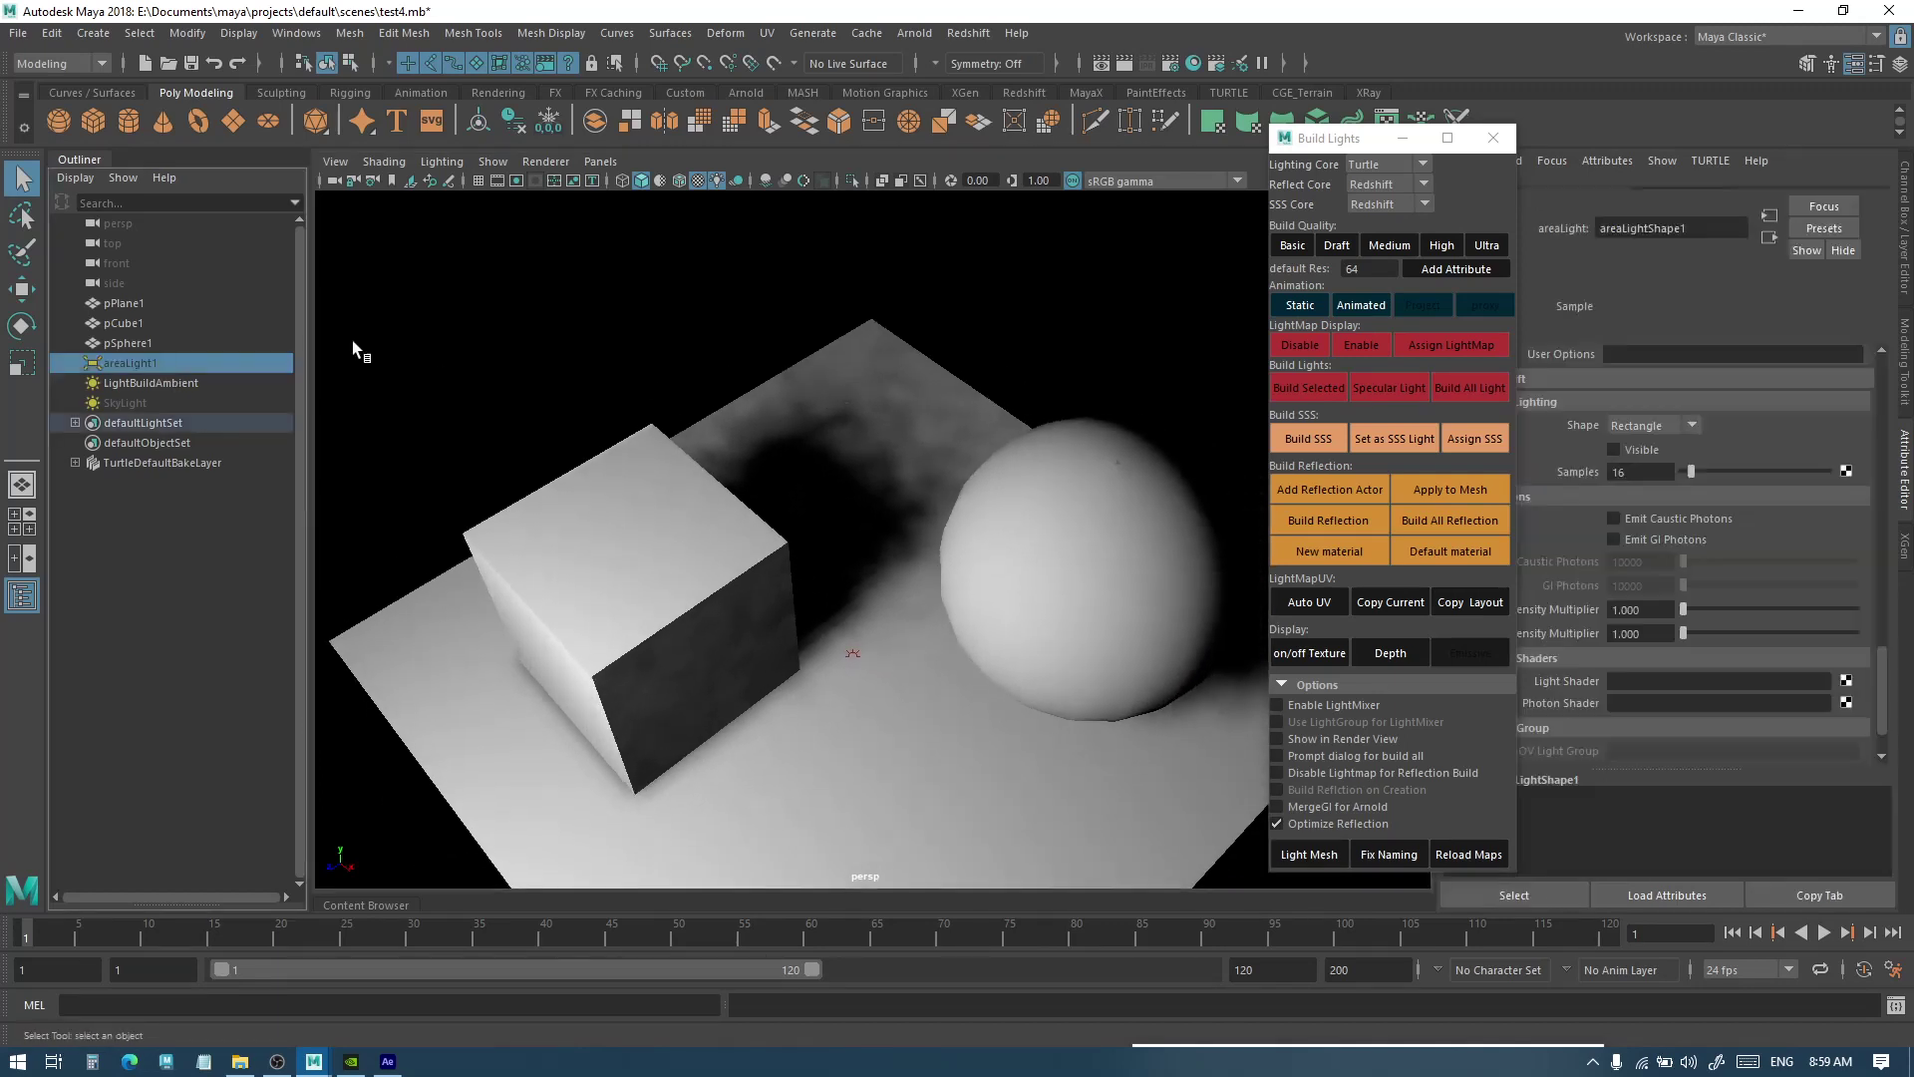
drag(1353, 147, 1163, 138)
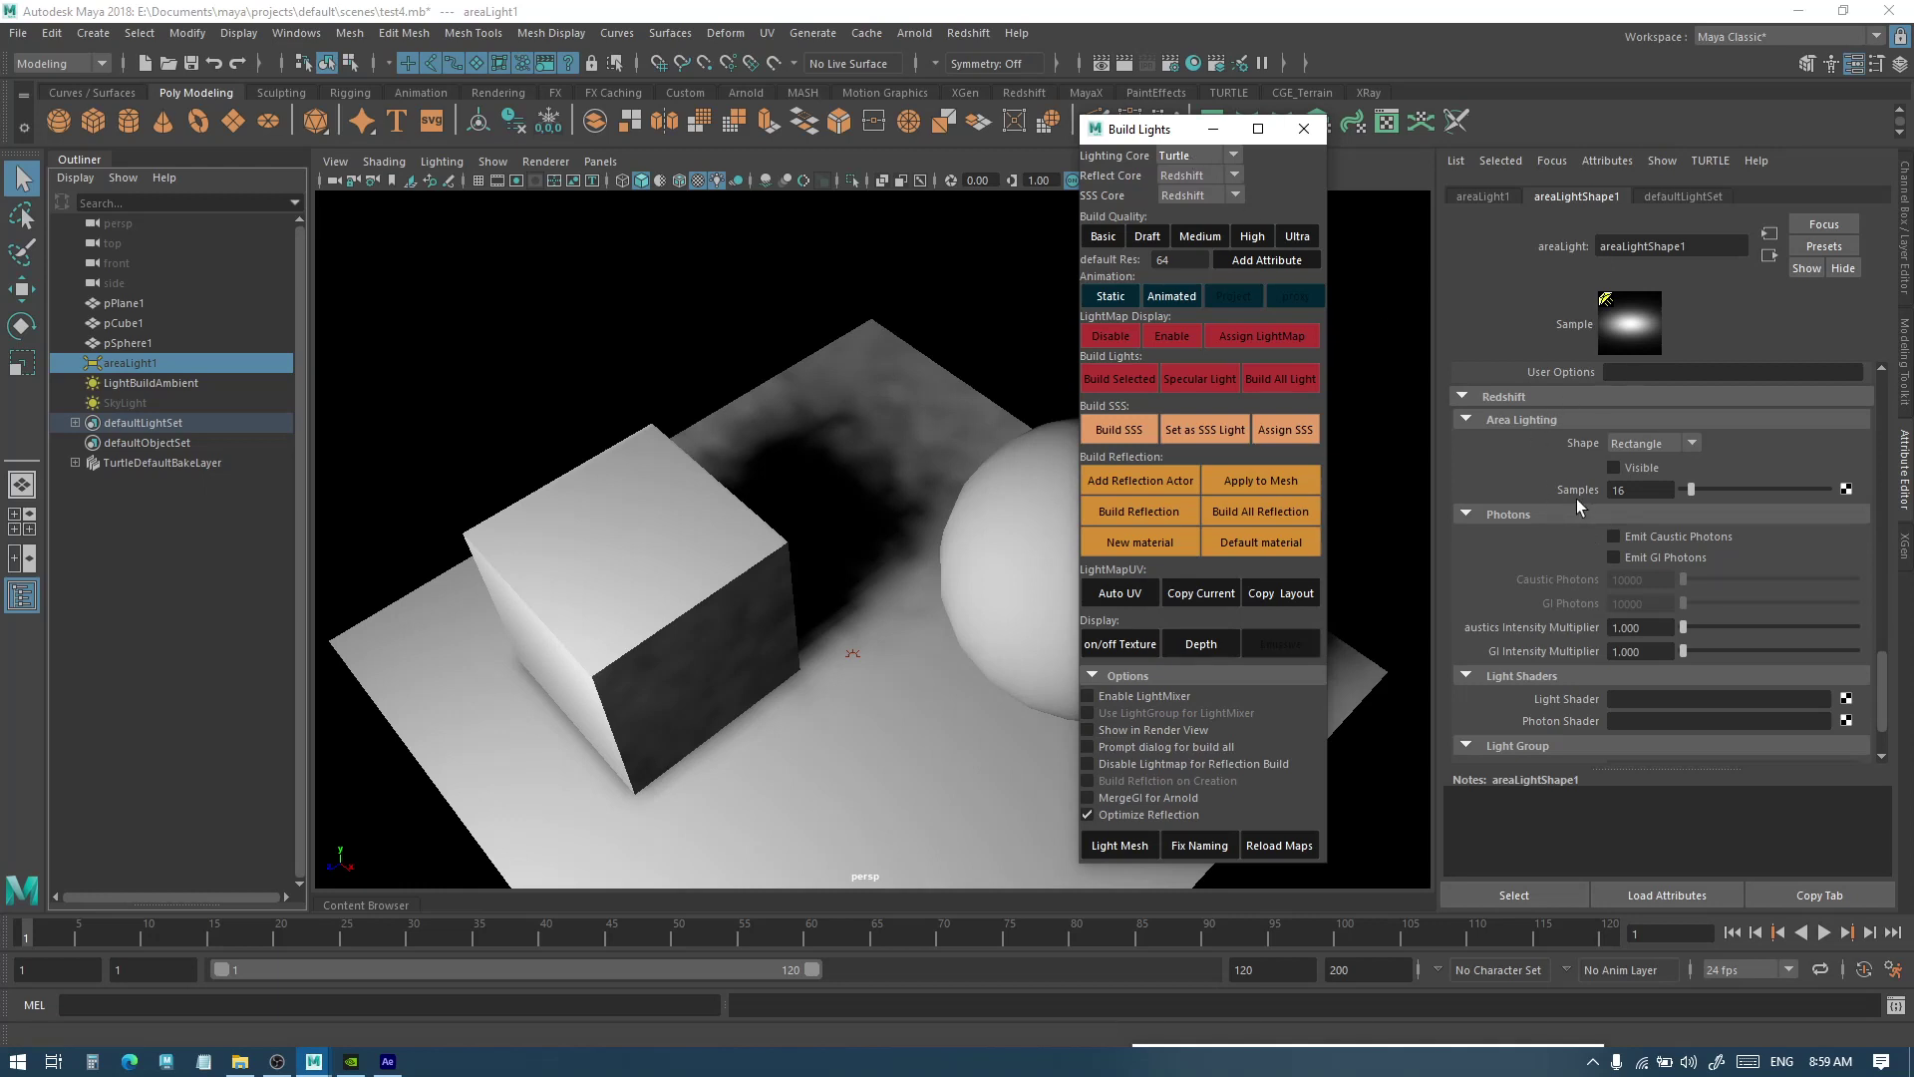
scroll(1580, 498, up, 10)
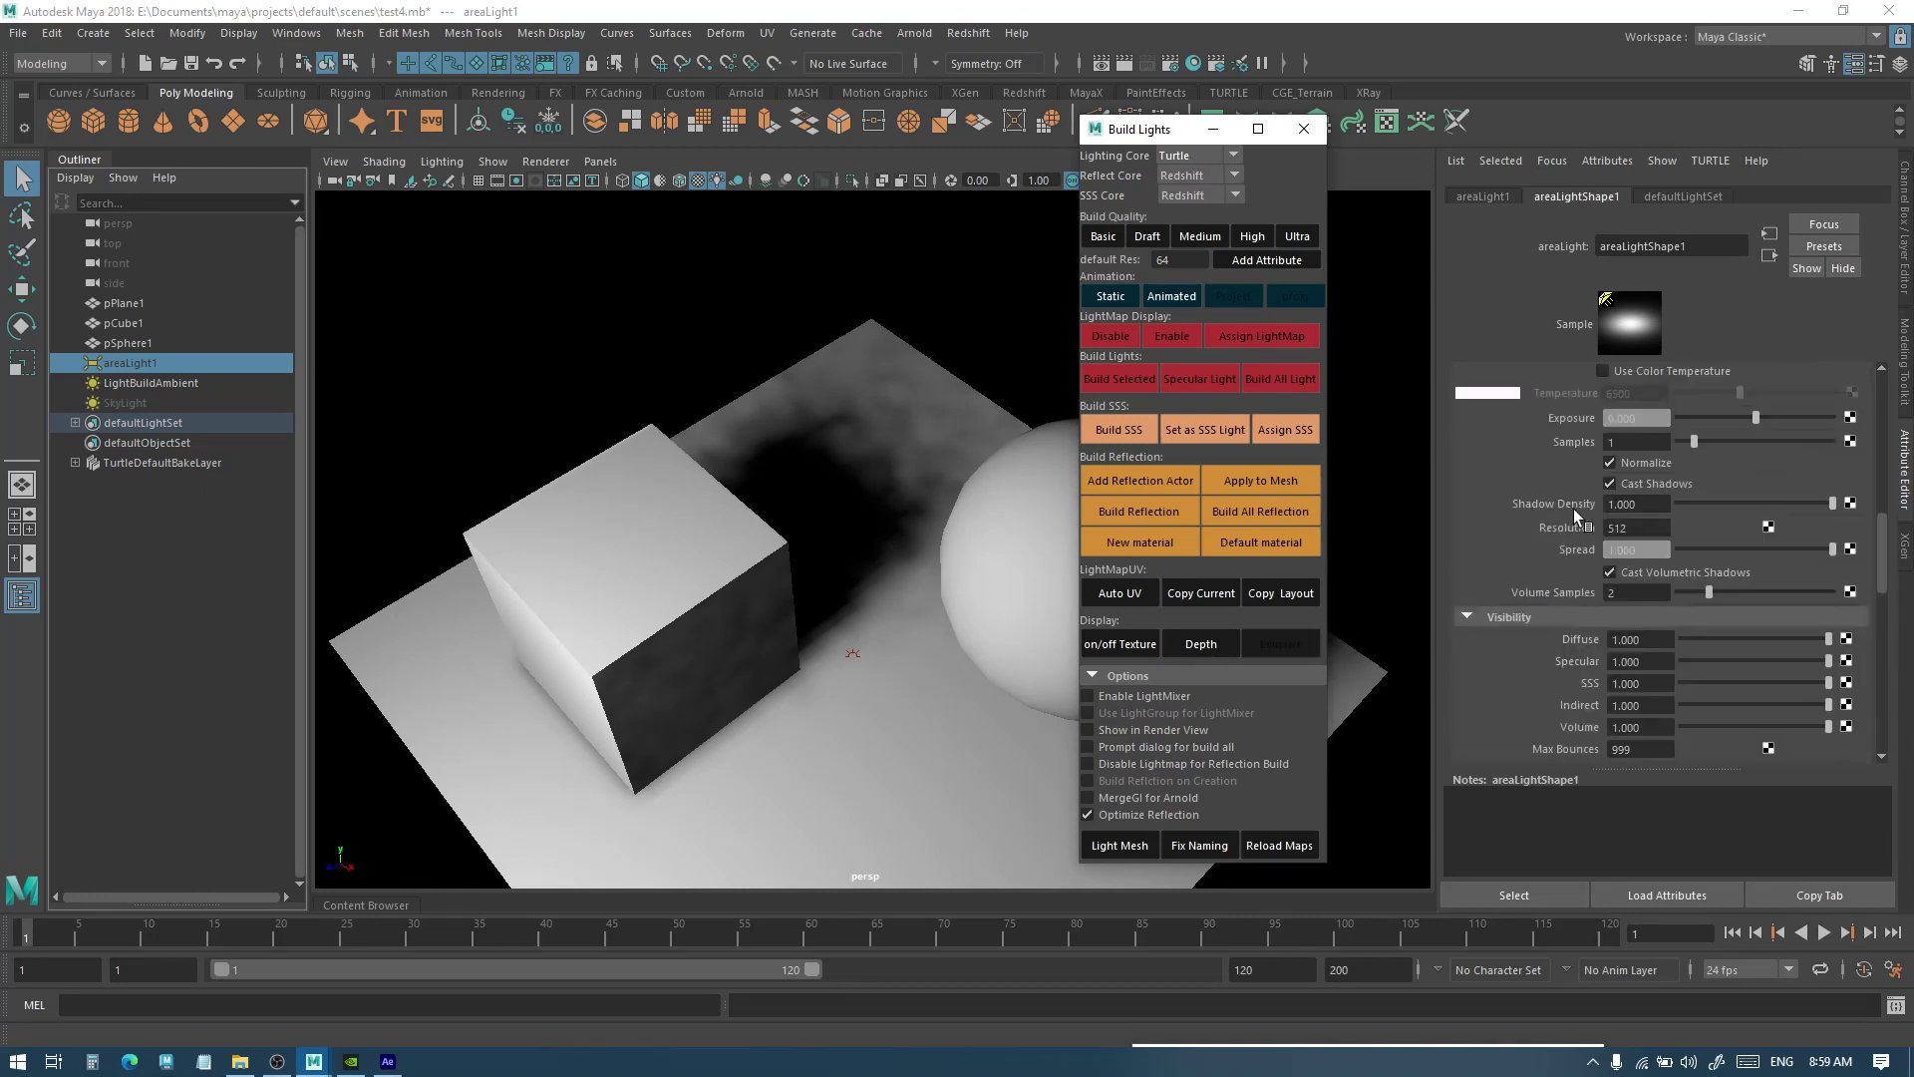
scroll(1573, 550, down, 3)
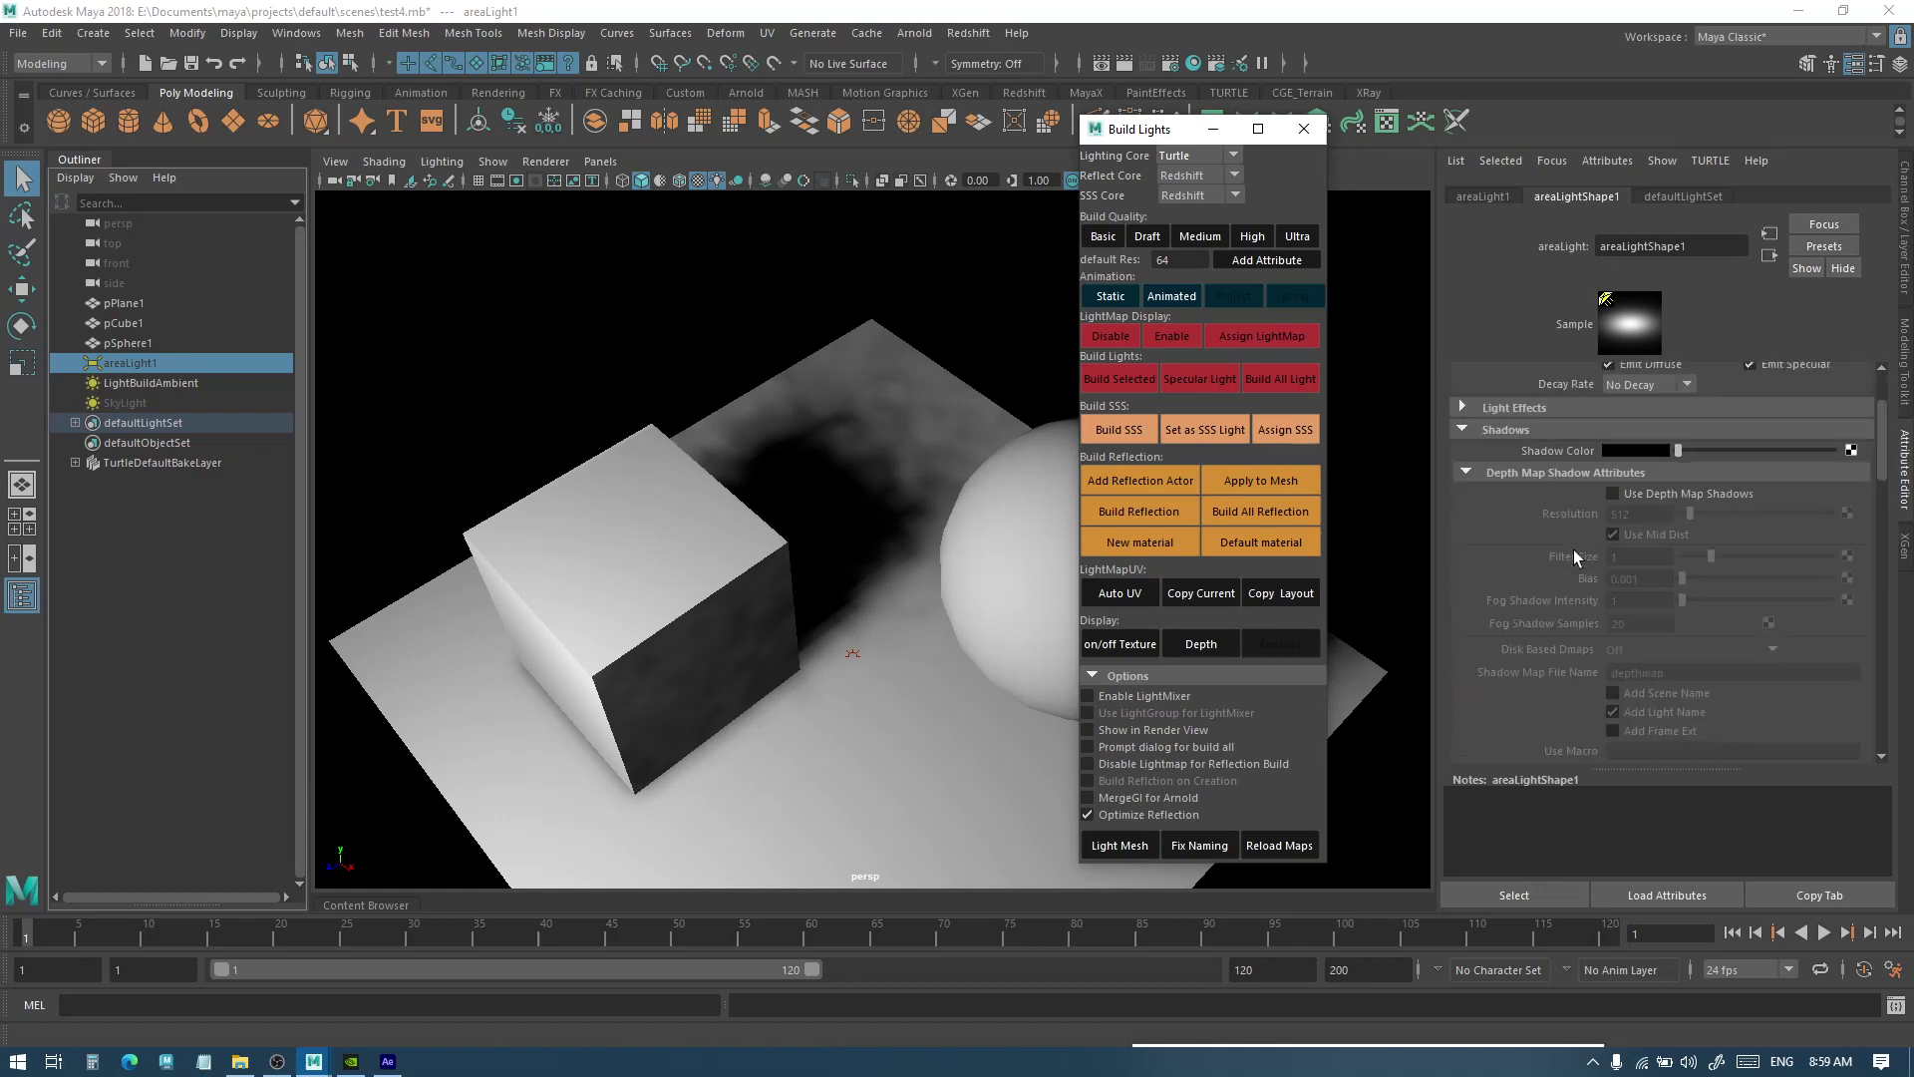
click(1610, 516)
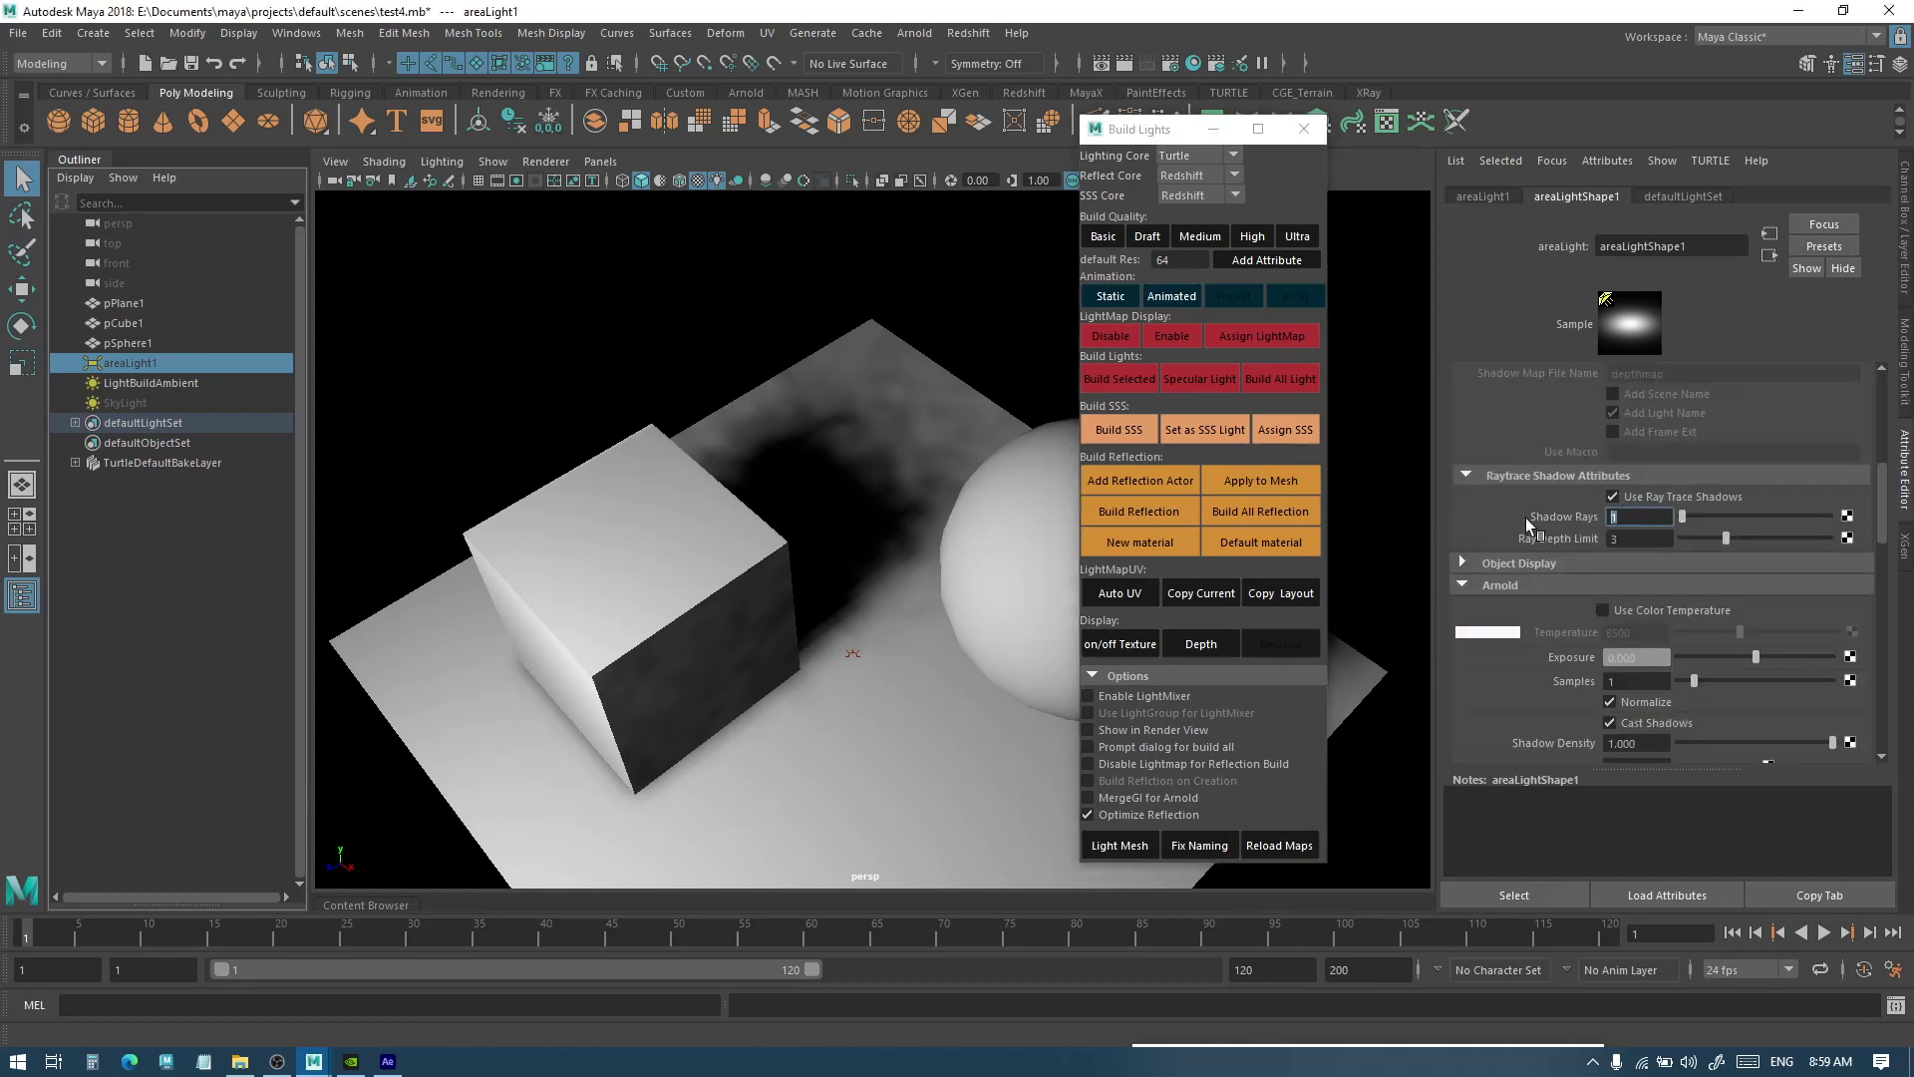
text(64)
key(Return)
Review the area light's sample settings, then rebake everything with Build All Light
scroll(1510, 524, down, 2)
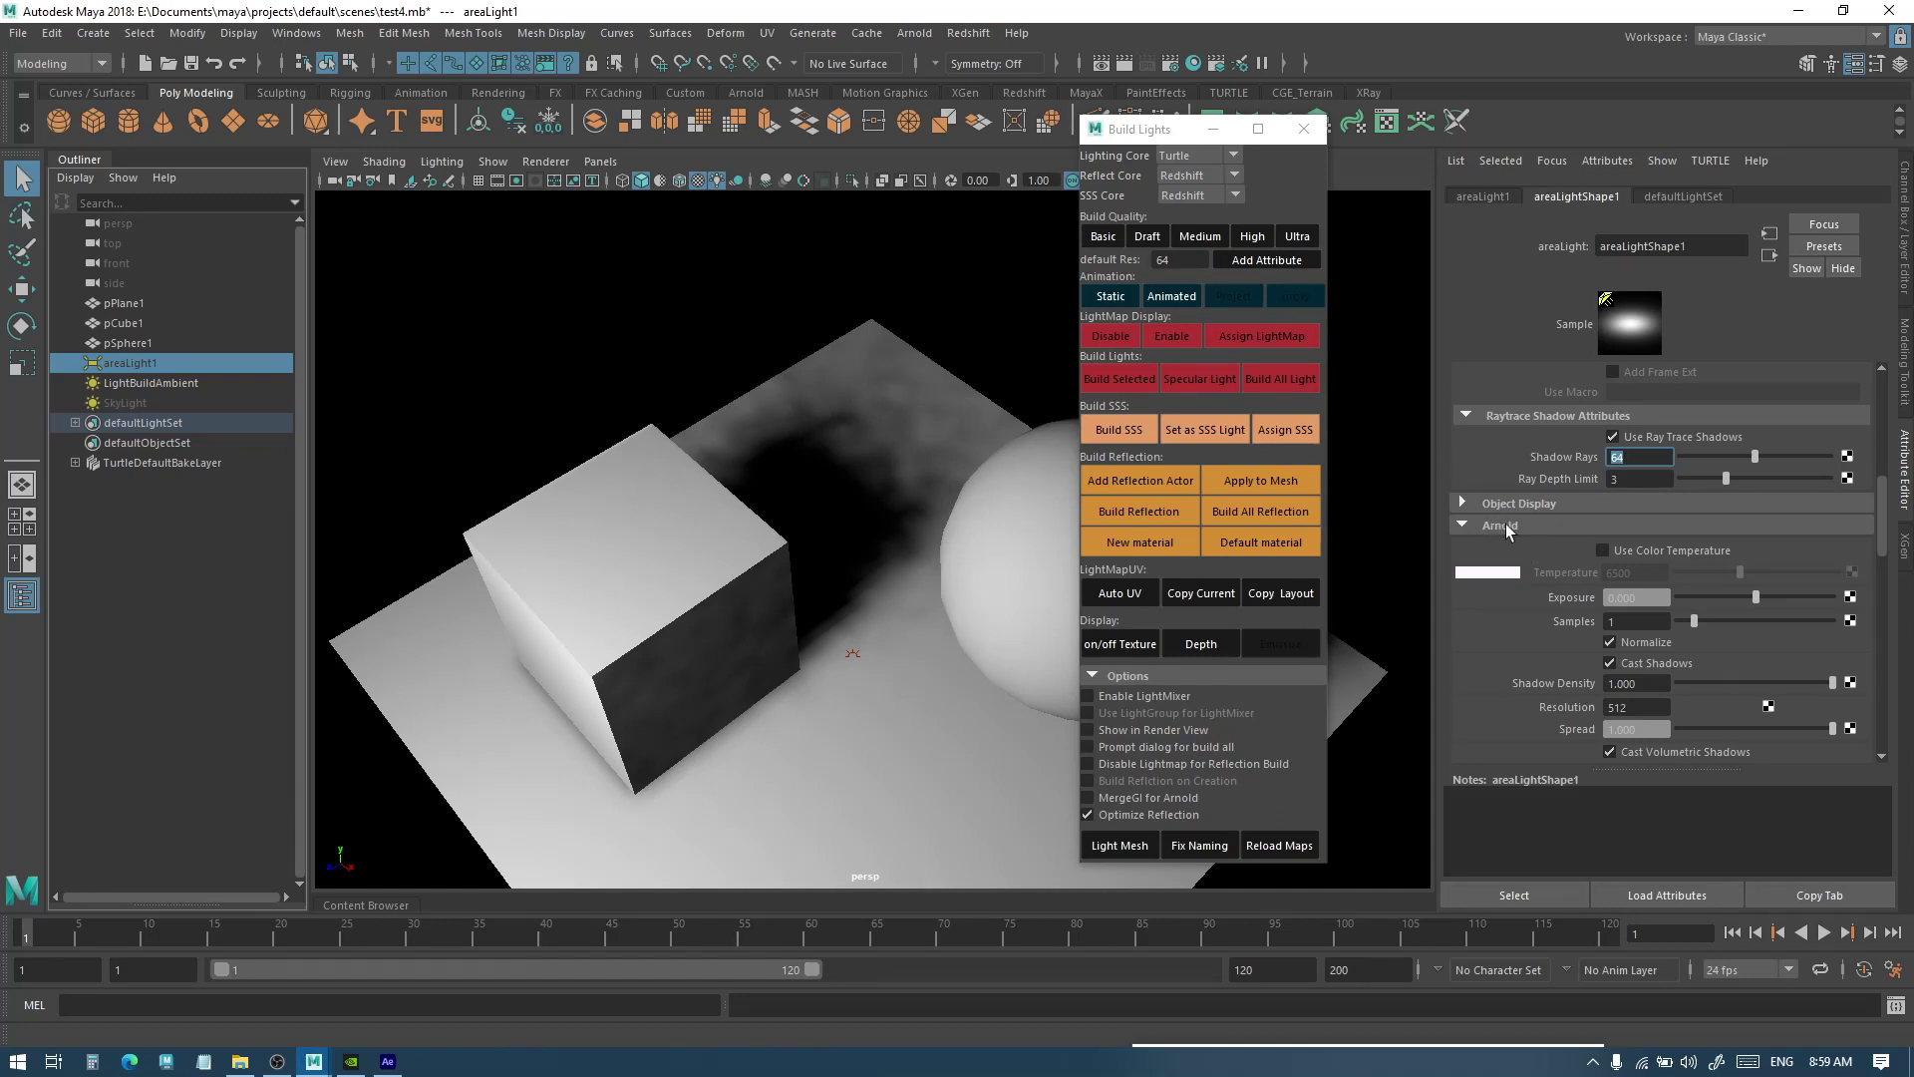
click(1637, 622)
scroll(1583, 620, down, 2)
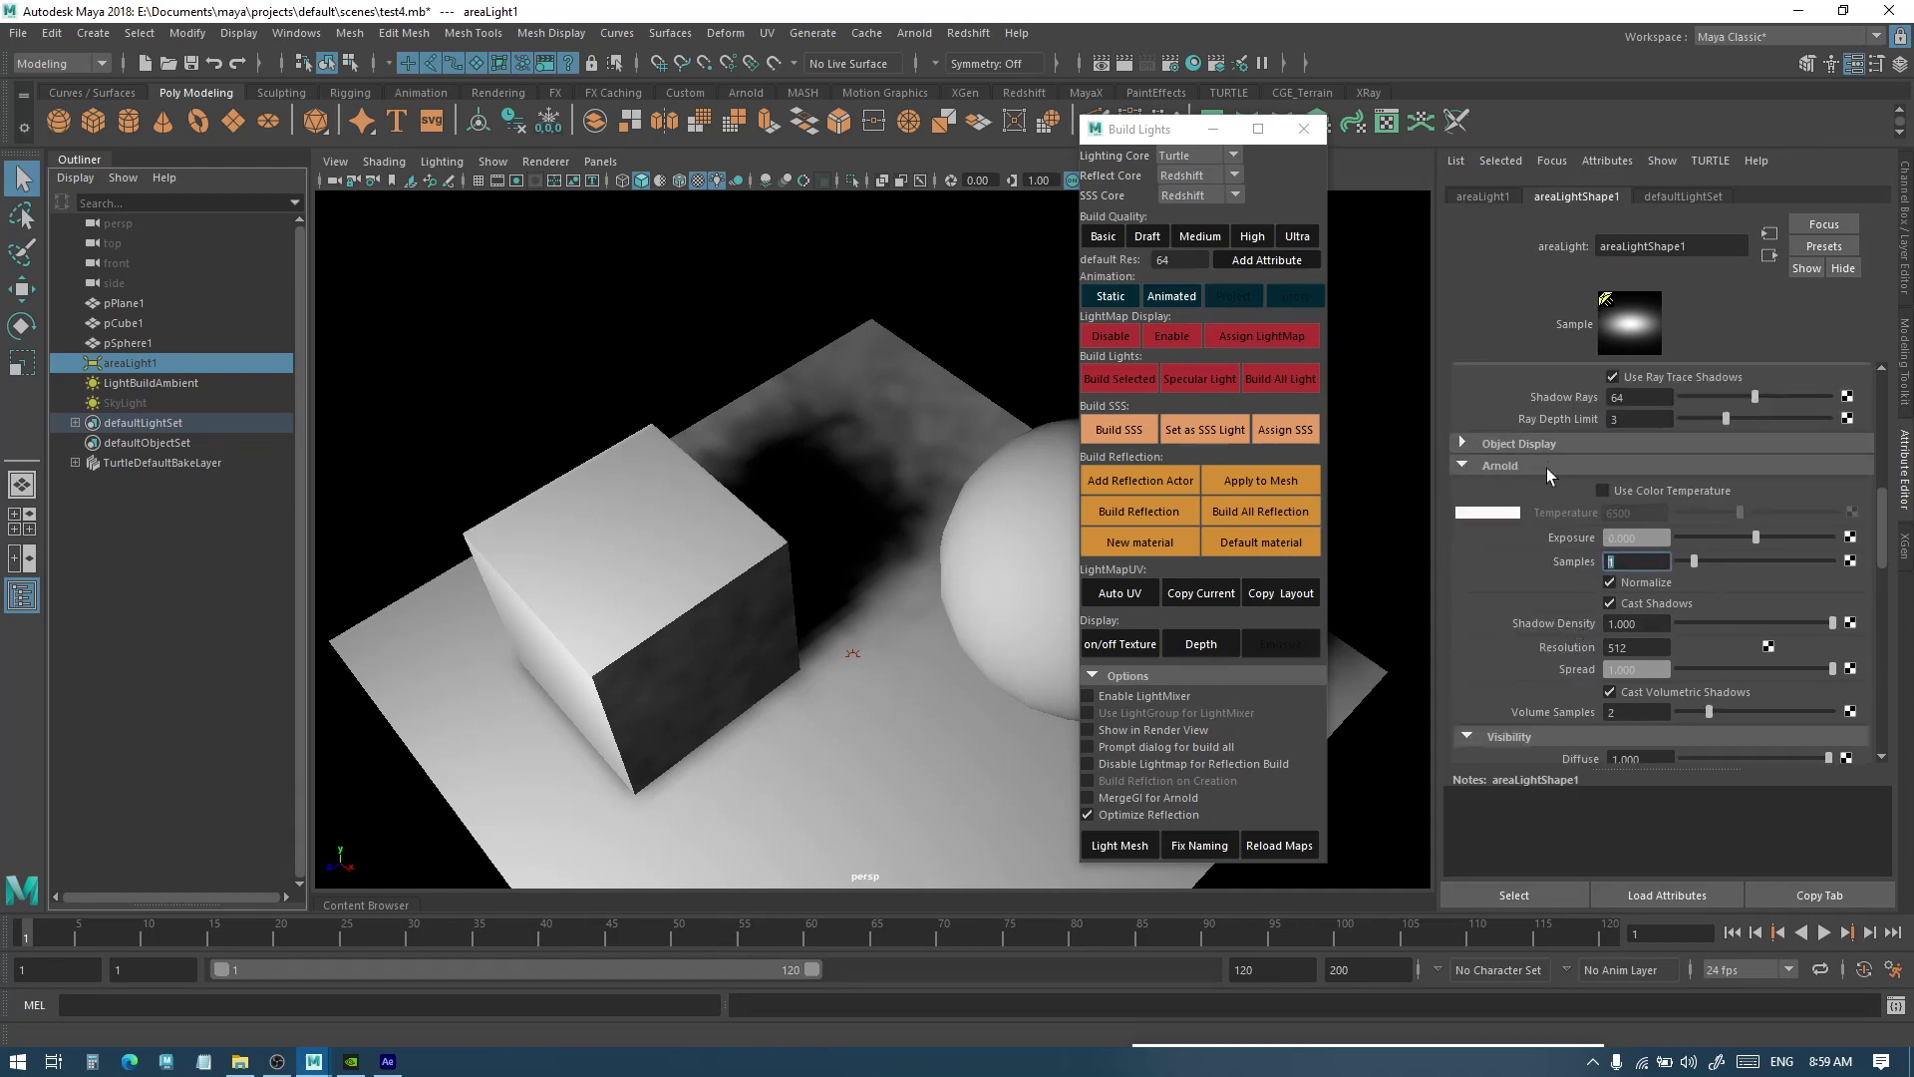
scroll(1546, 624, down, 15)
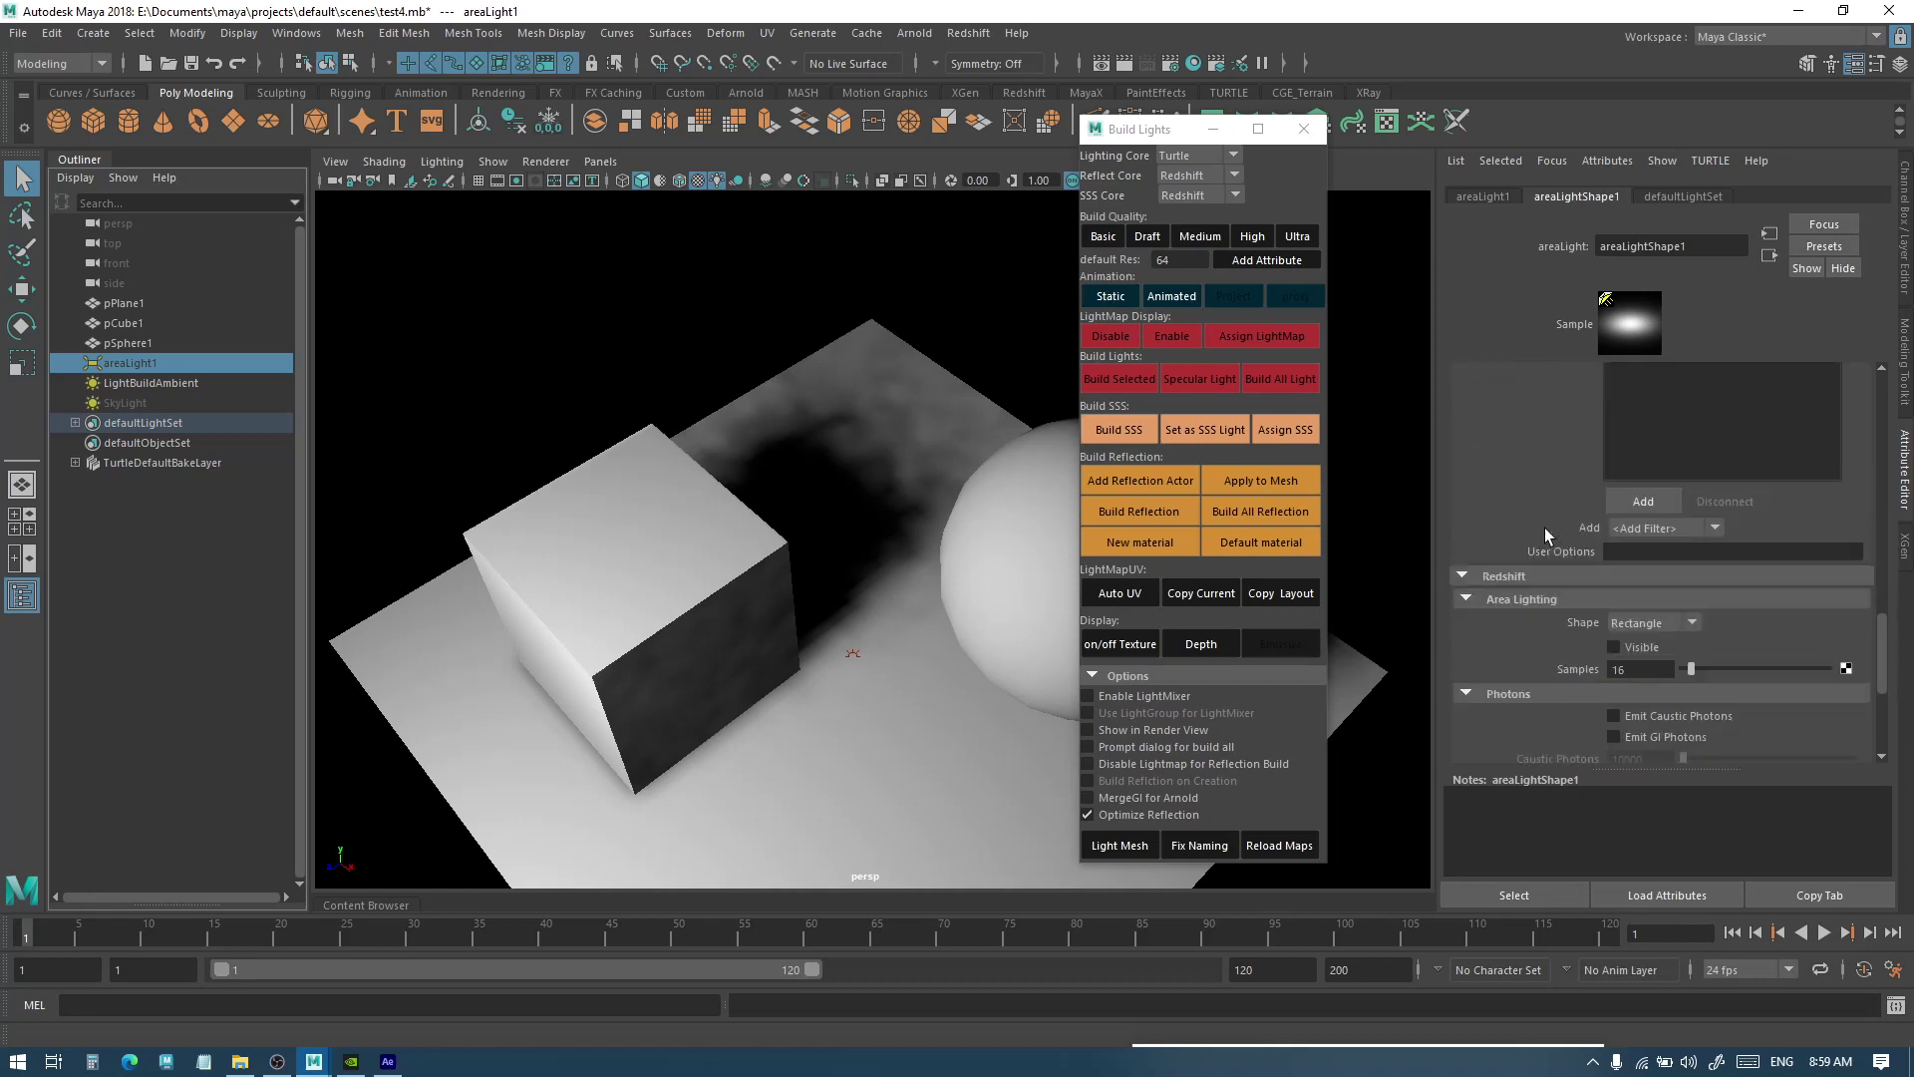
scroll(1545, 529, down, 6)
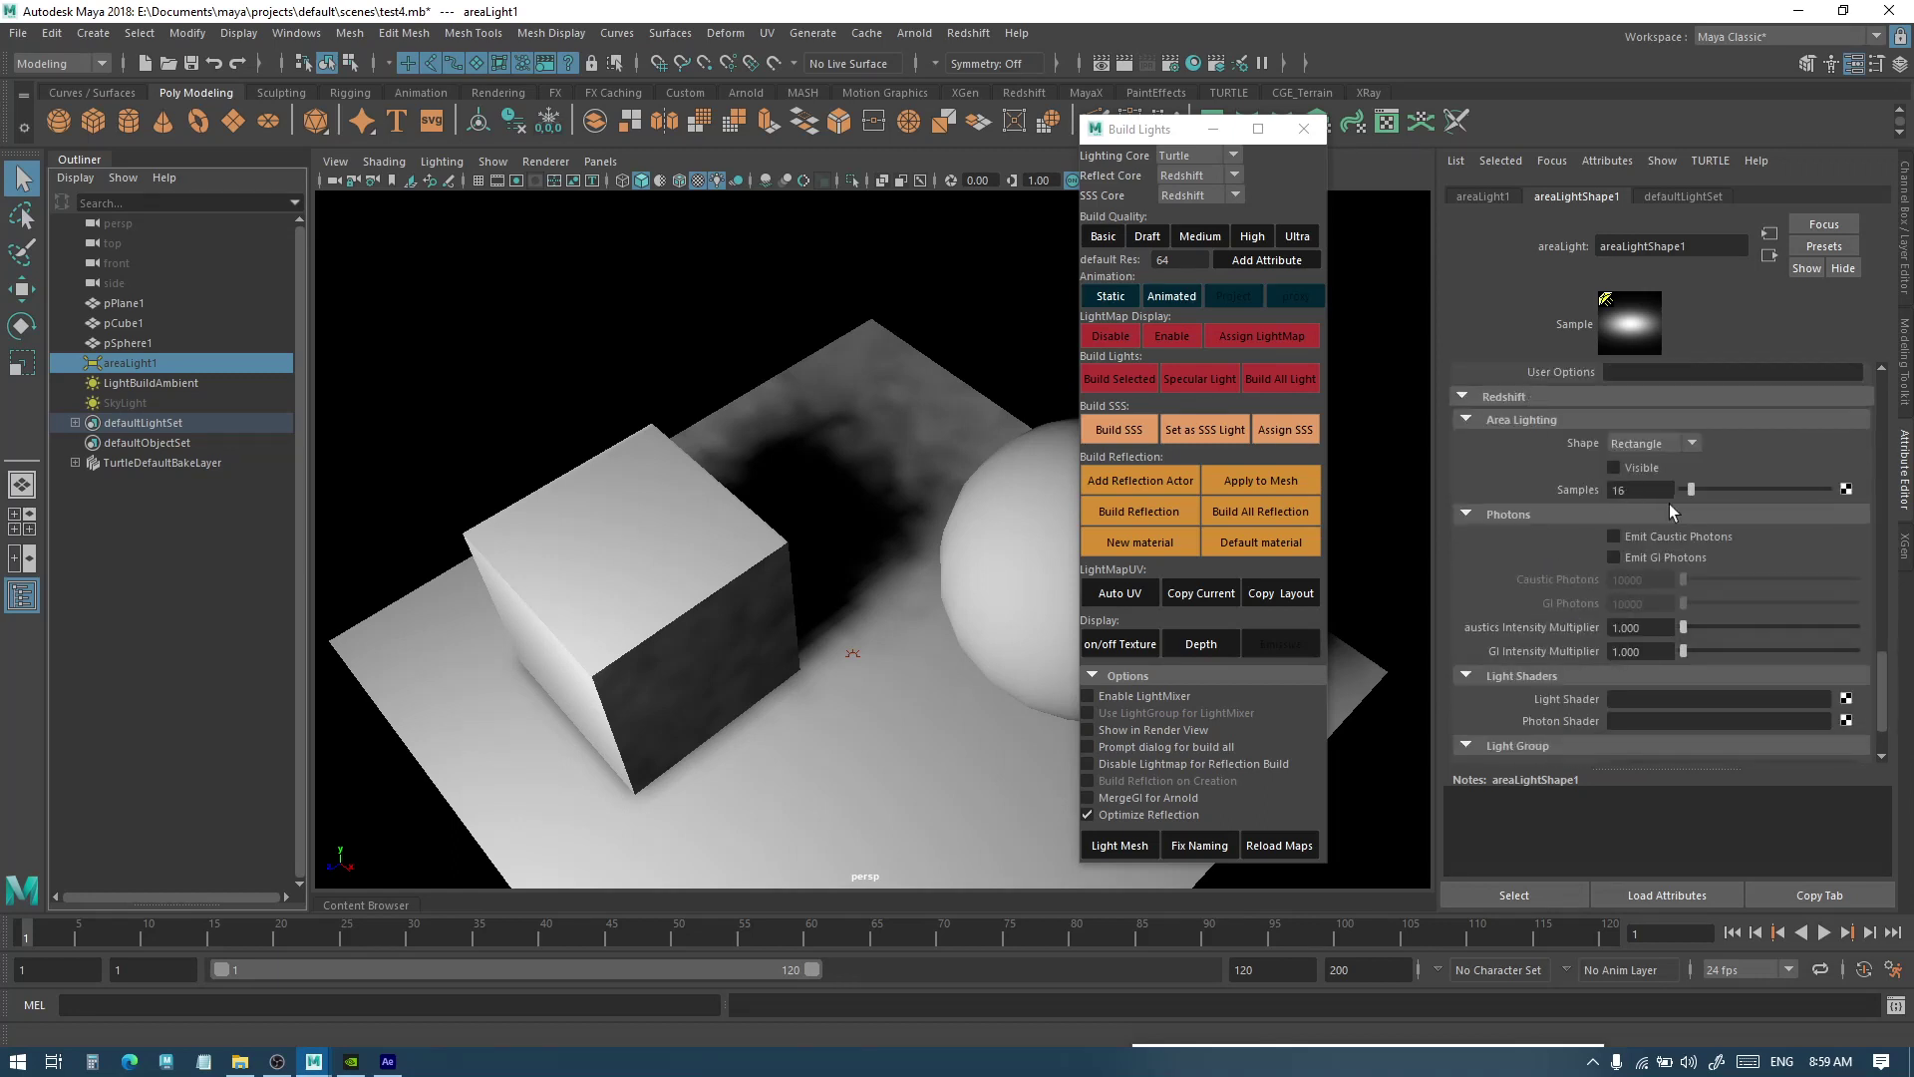
click(1660, 490)
scroll(1623, 488, down, 10)
scroll(1620, 486, up, 2)
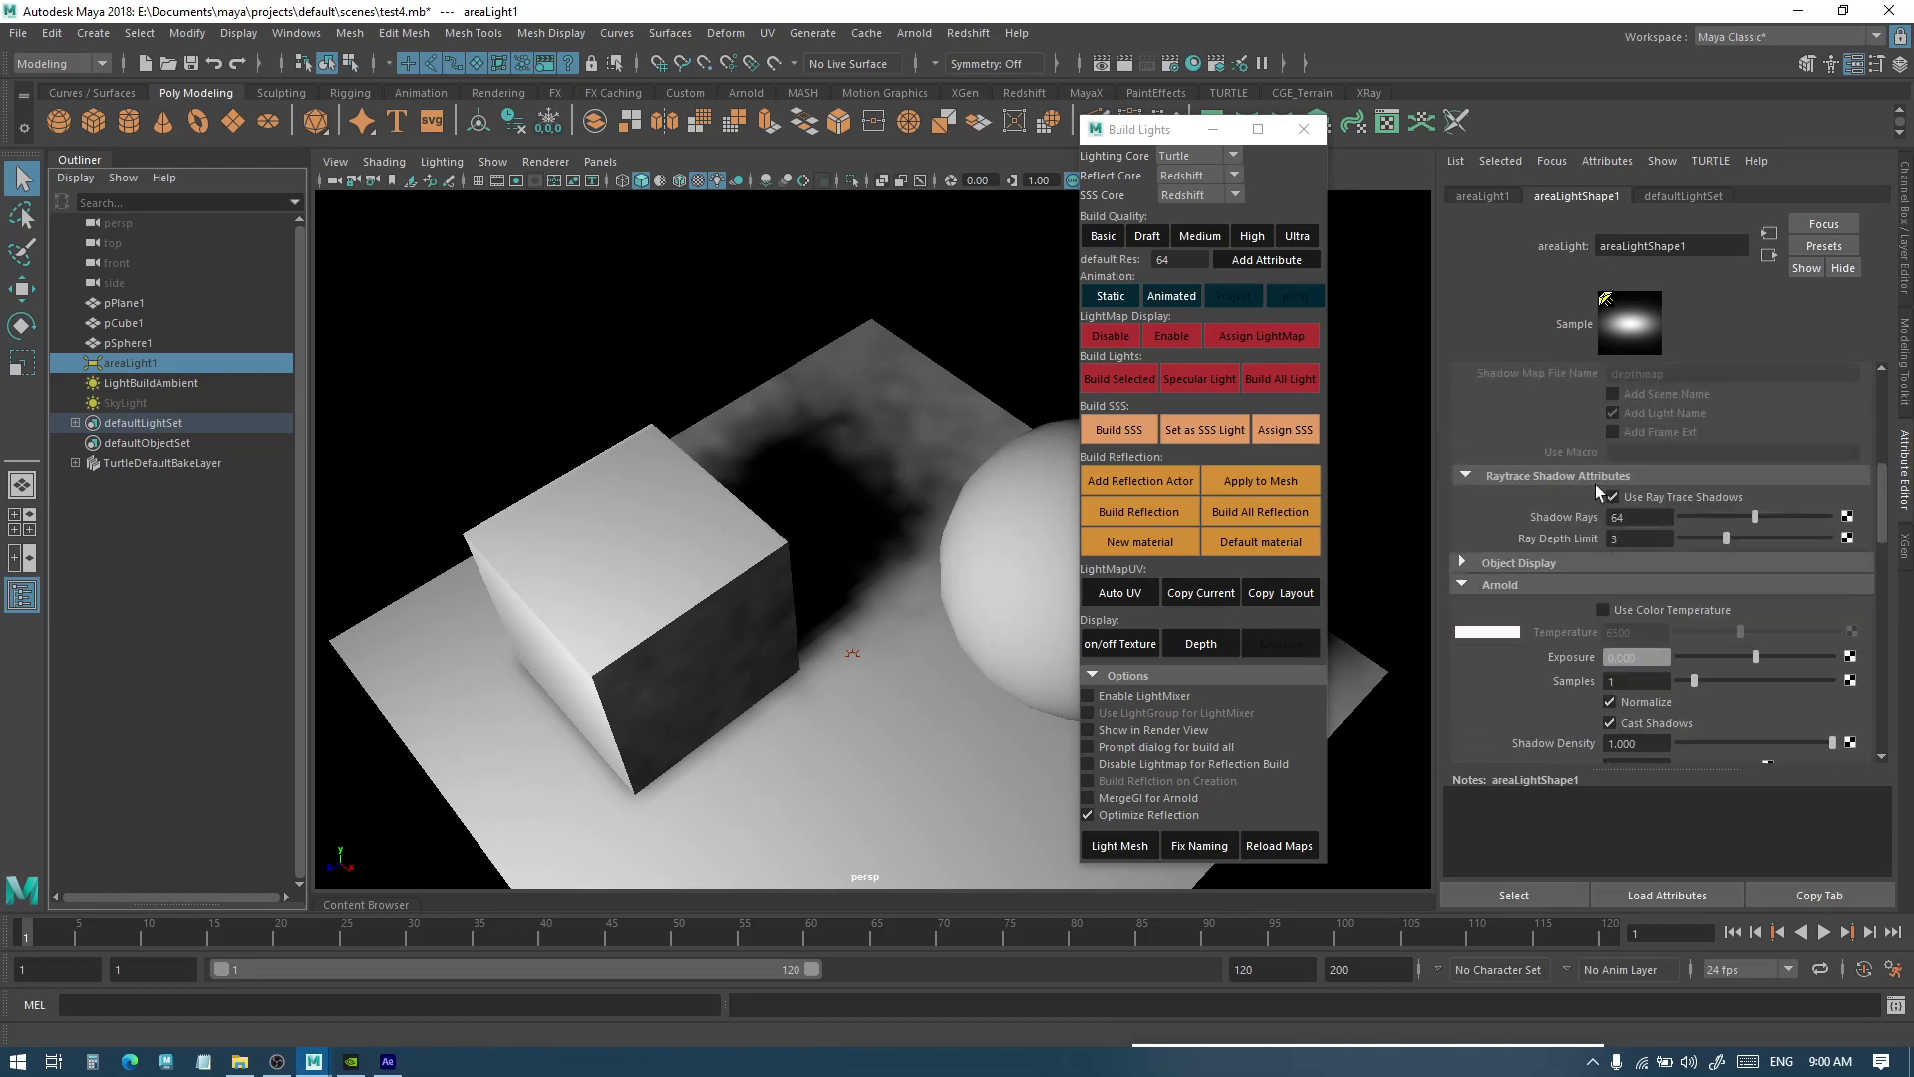
click(1602, 518)
click(1280, 379)
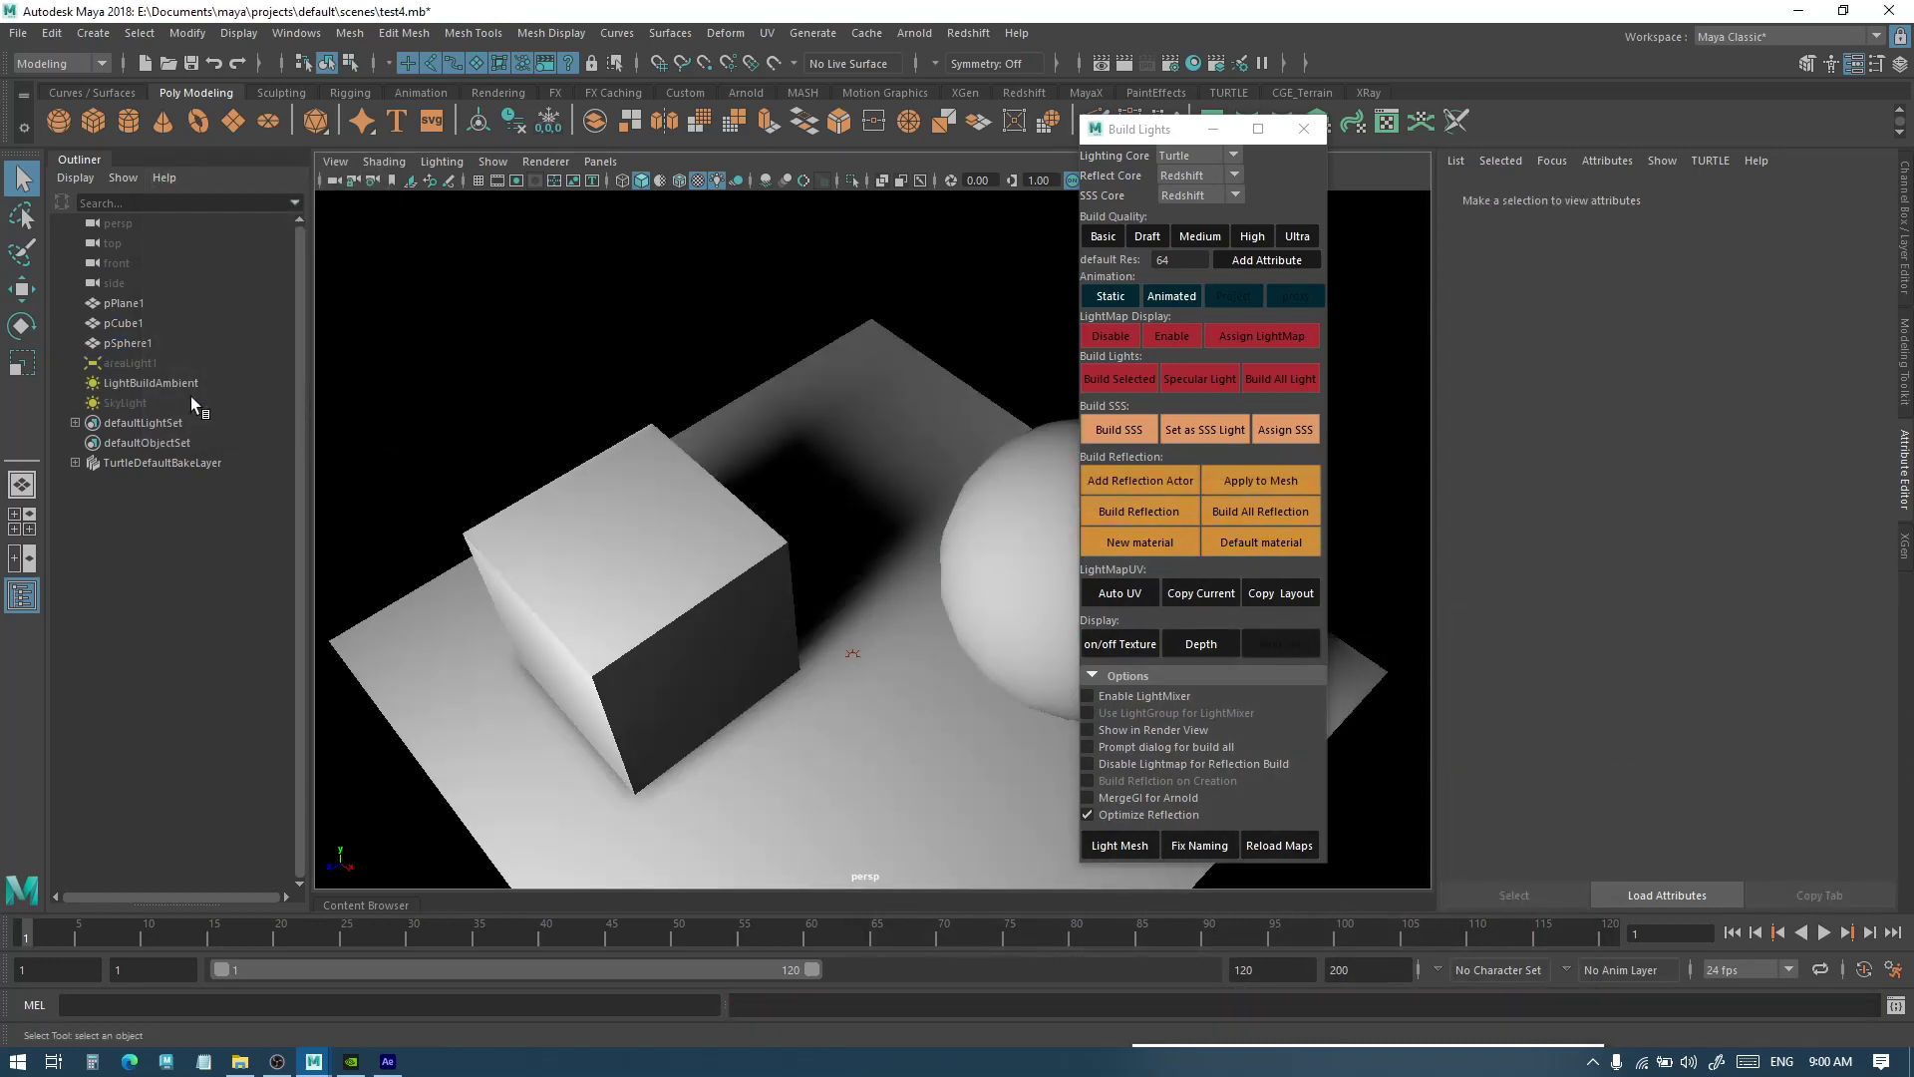
Select areaLight1, edit its Arnold Samples field, and set the lighting core to Arnold
click(174, 365)
scroll(1625, 557, down, 5)
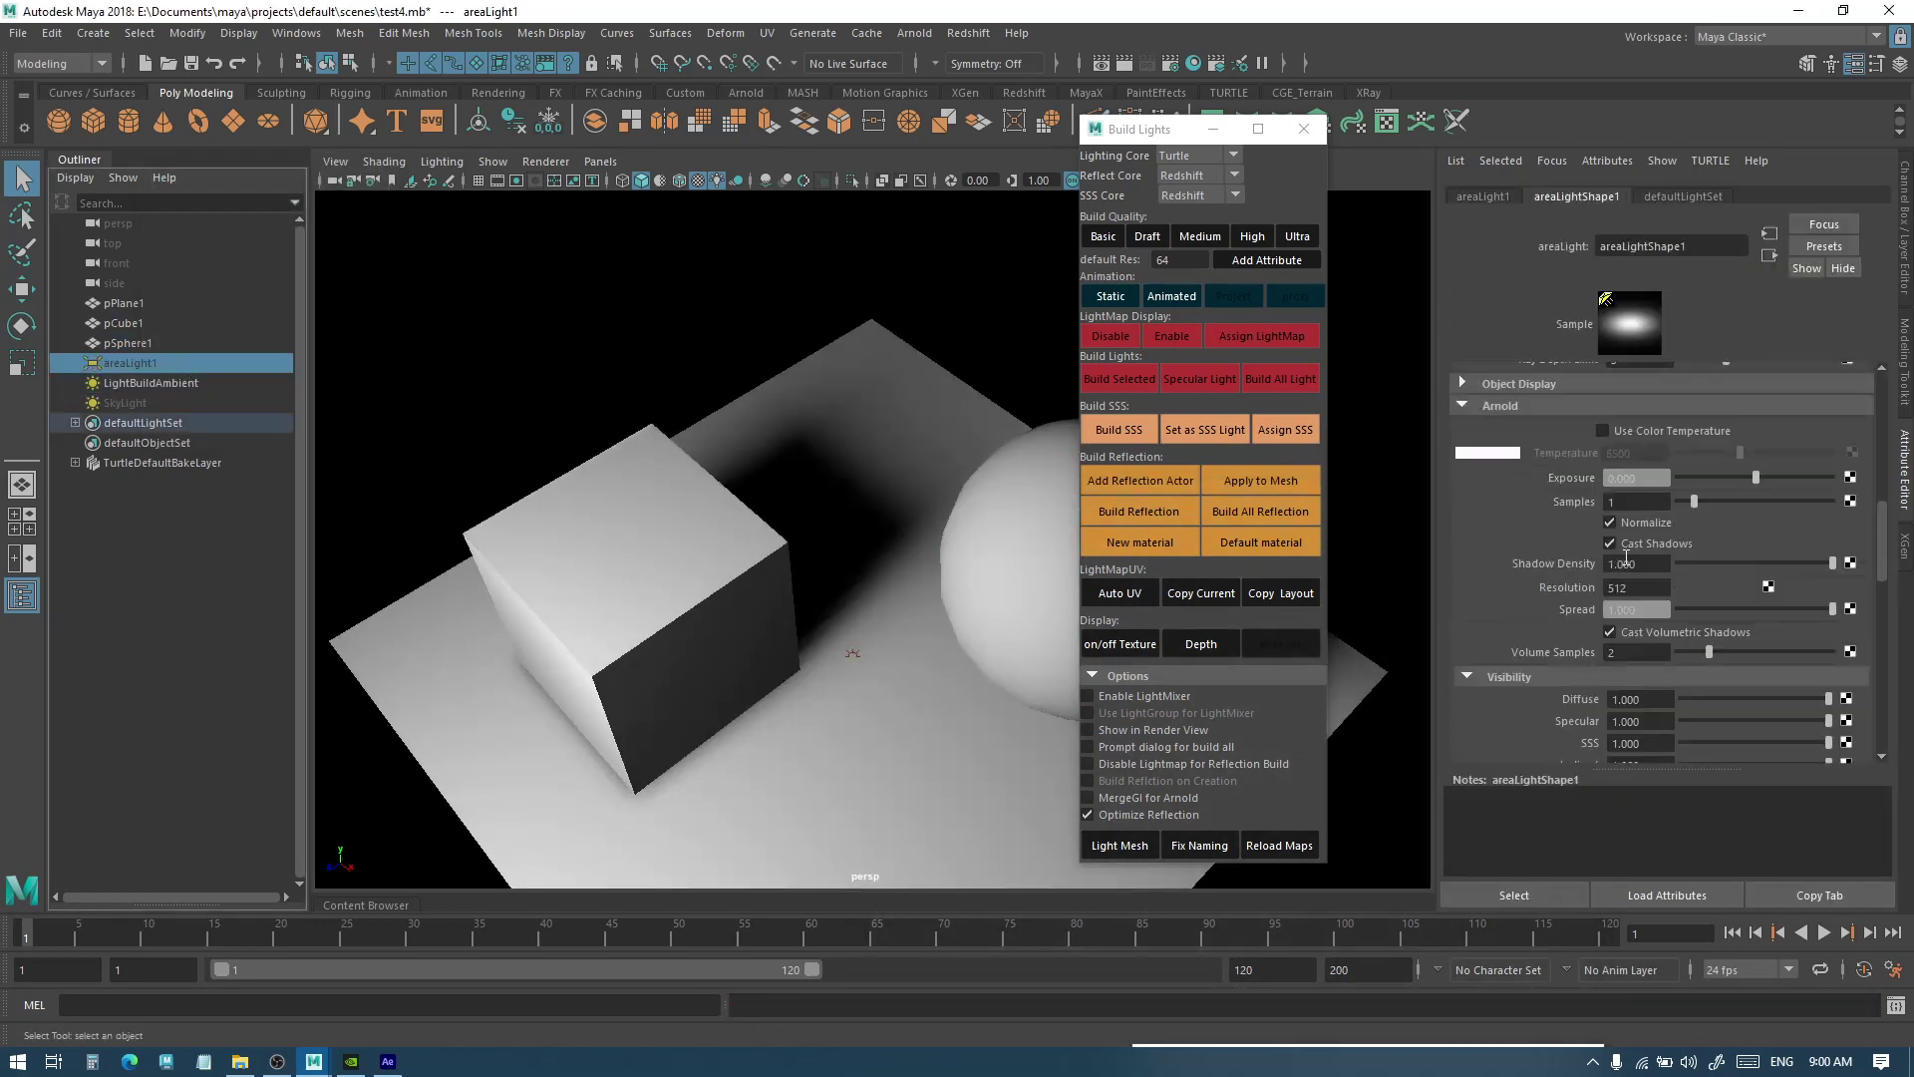
double_click(1610, 501)
click(1182, 156)
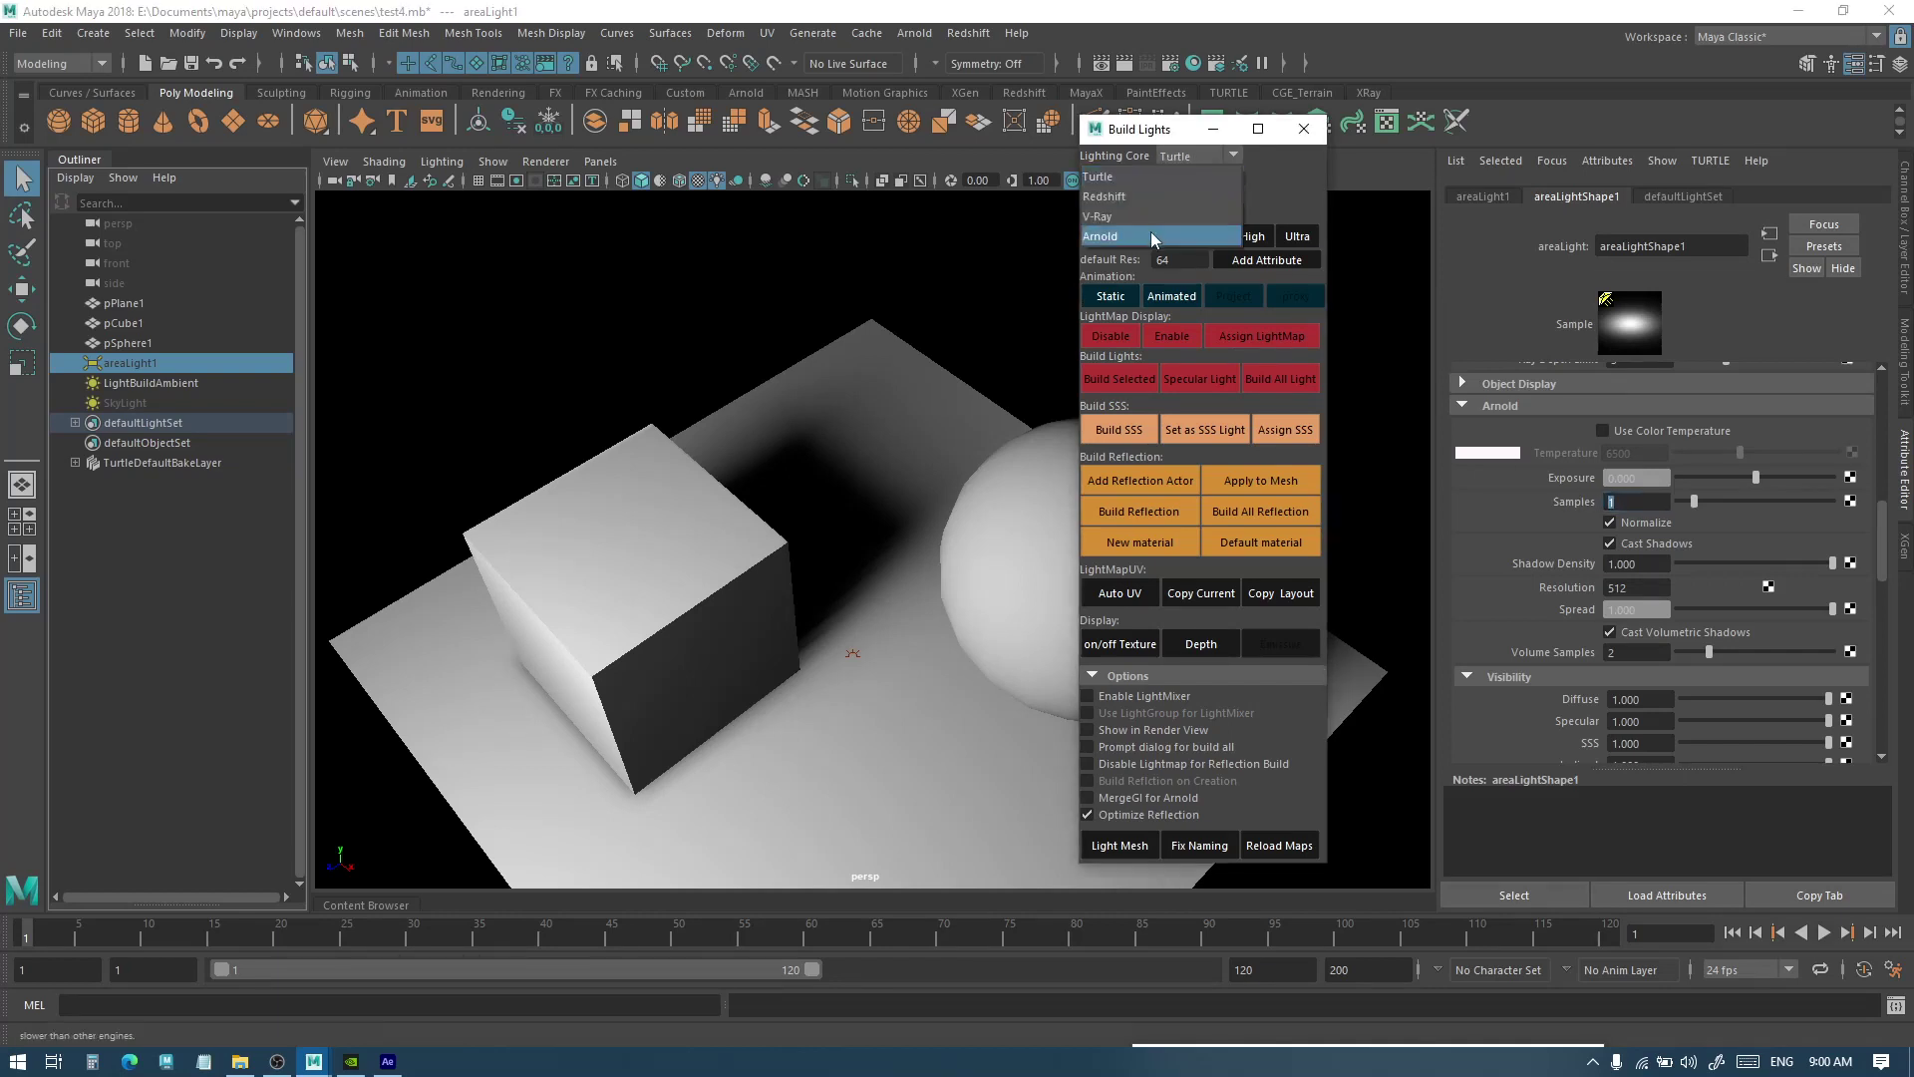
click(1152, 236)
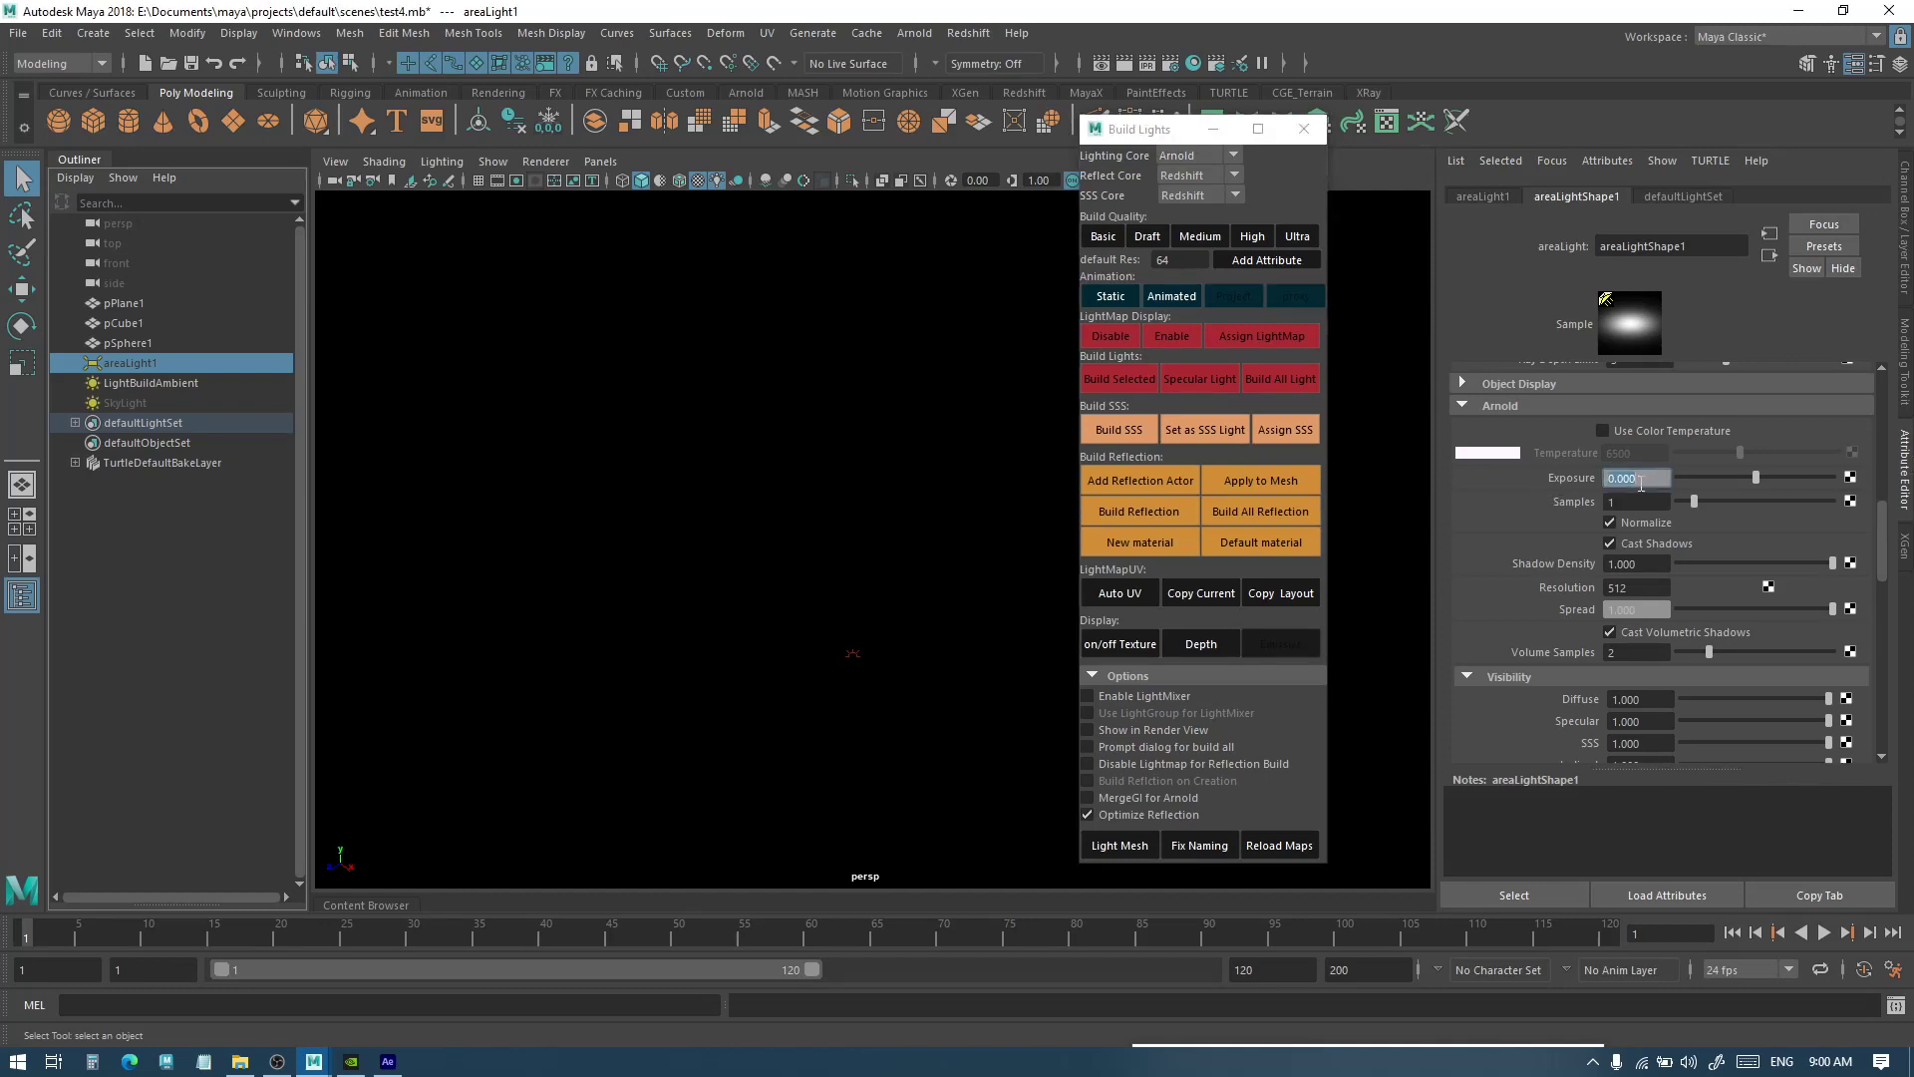
Edit the area light's intensity, leaving it at 1.000
scroll(1655, 552, up, 5)
scroll(1655, 553, up, 2)
drag(1657, 442, 1550, 445)
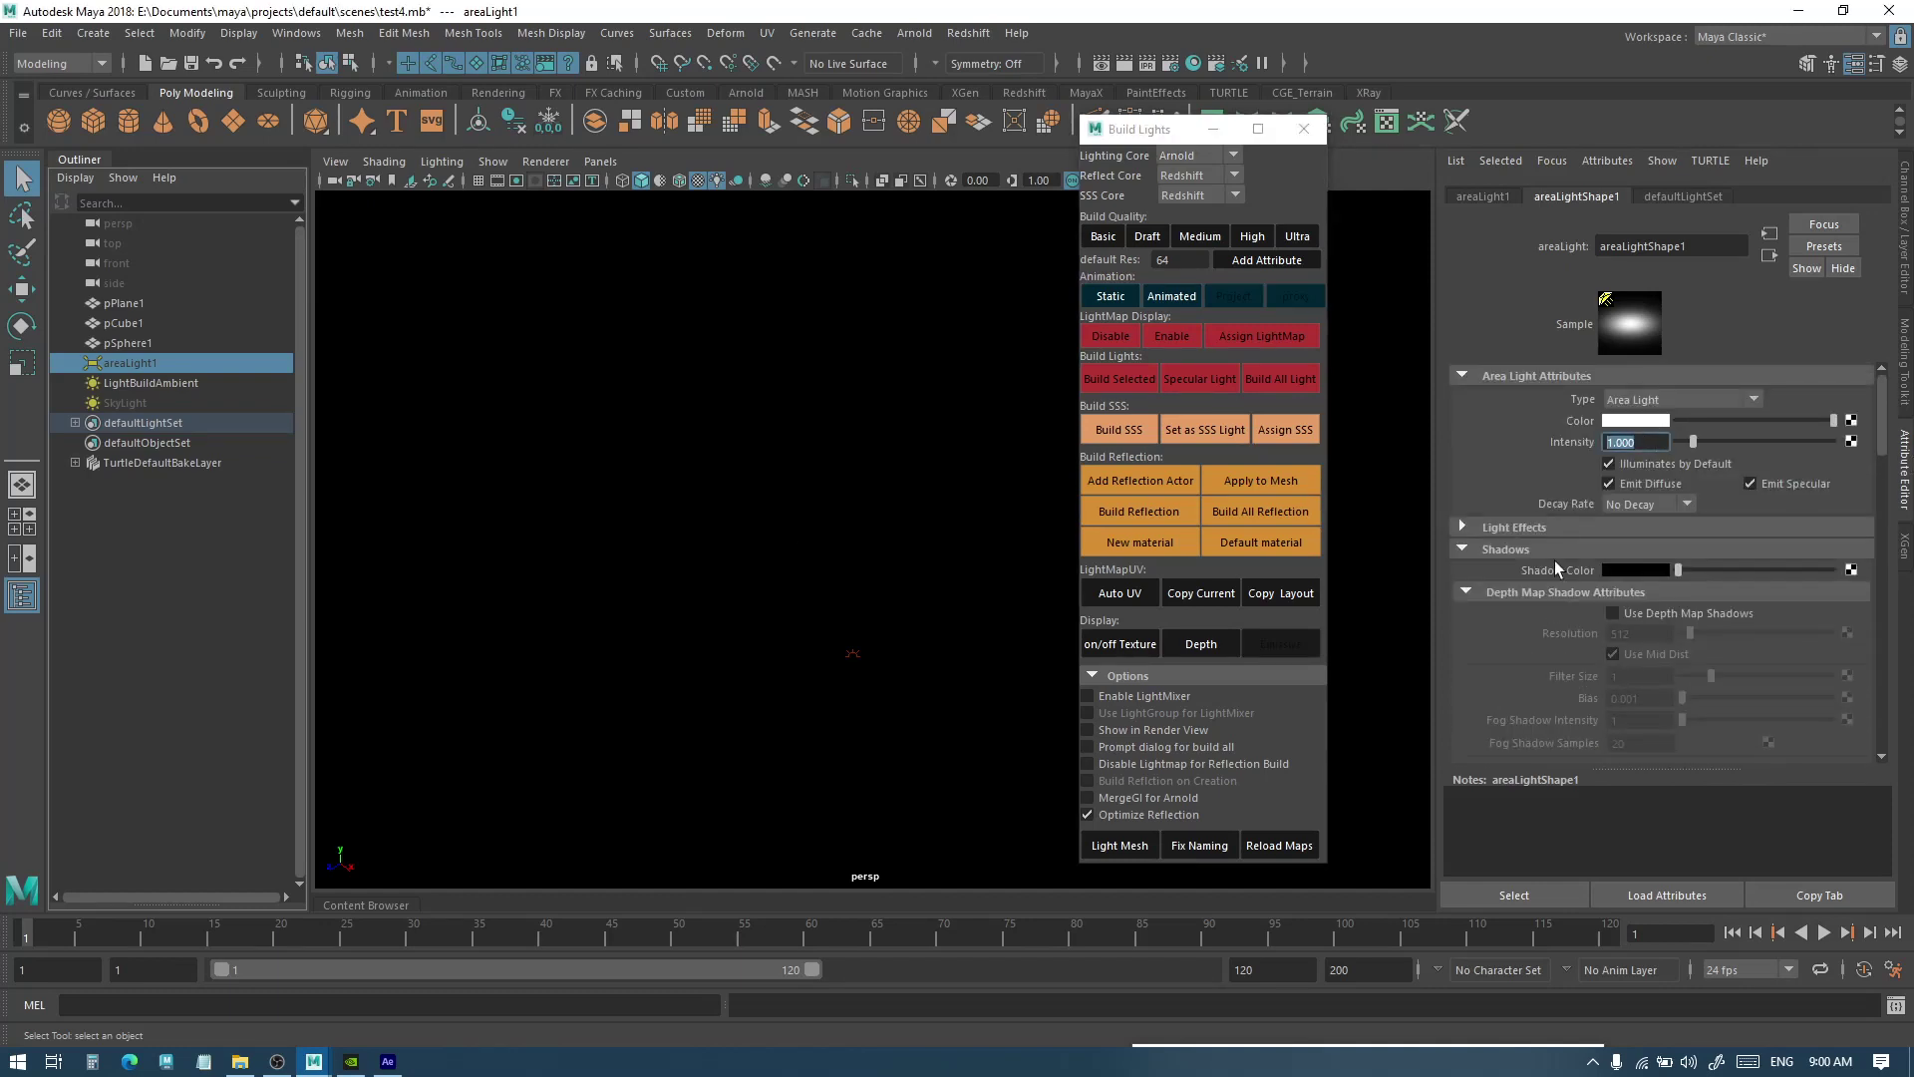
key(Return)
click(1635, 441)
key(Left)
key(Left)
key(Left)
key(BackSpace)
key(Return)
Bake with Arnold exposure 15, then lower the exposure to 12 and rebake
scroll(1594, 482, down, 5)
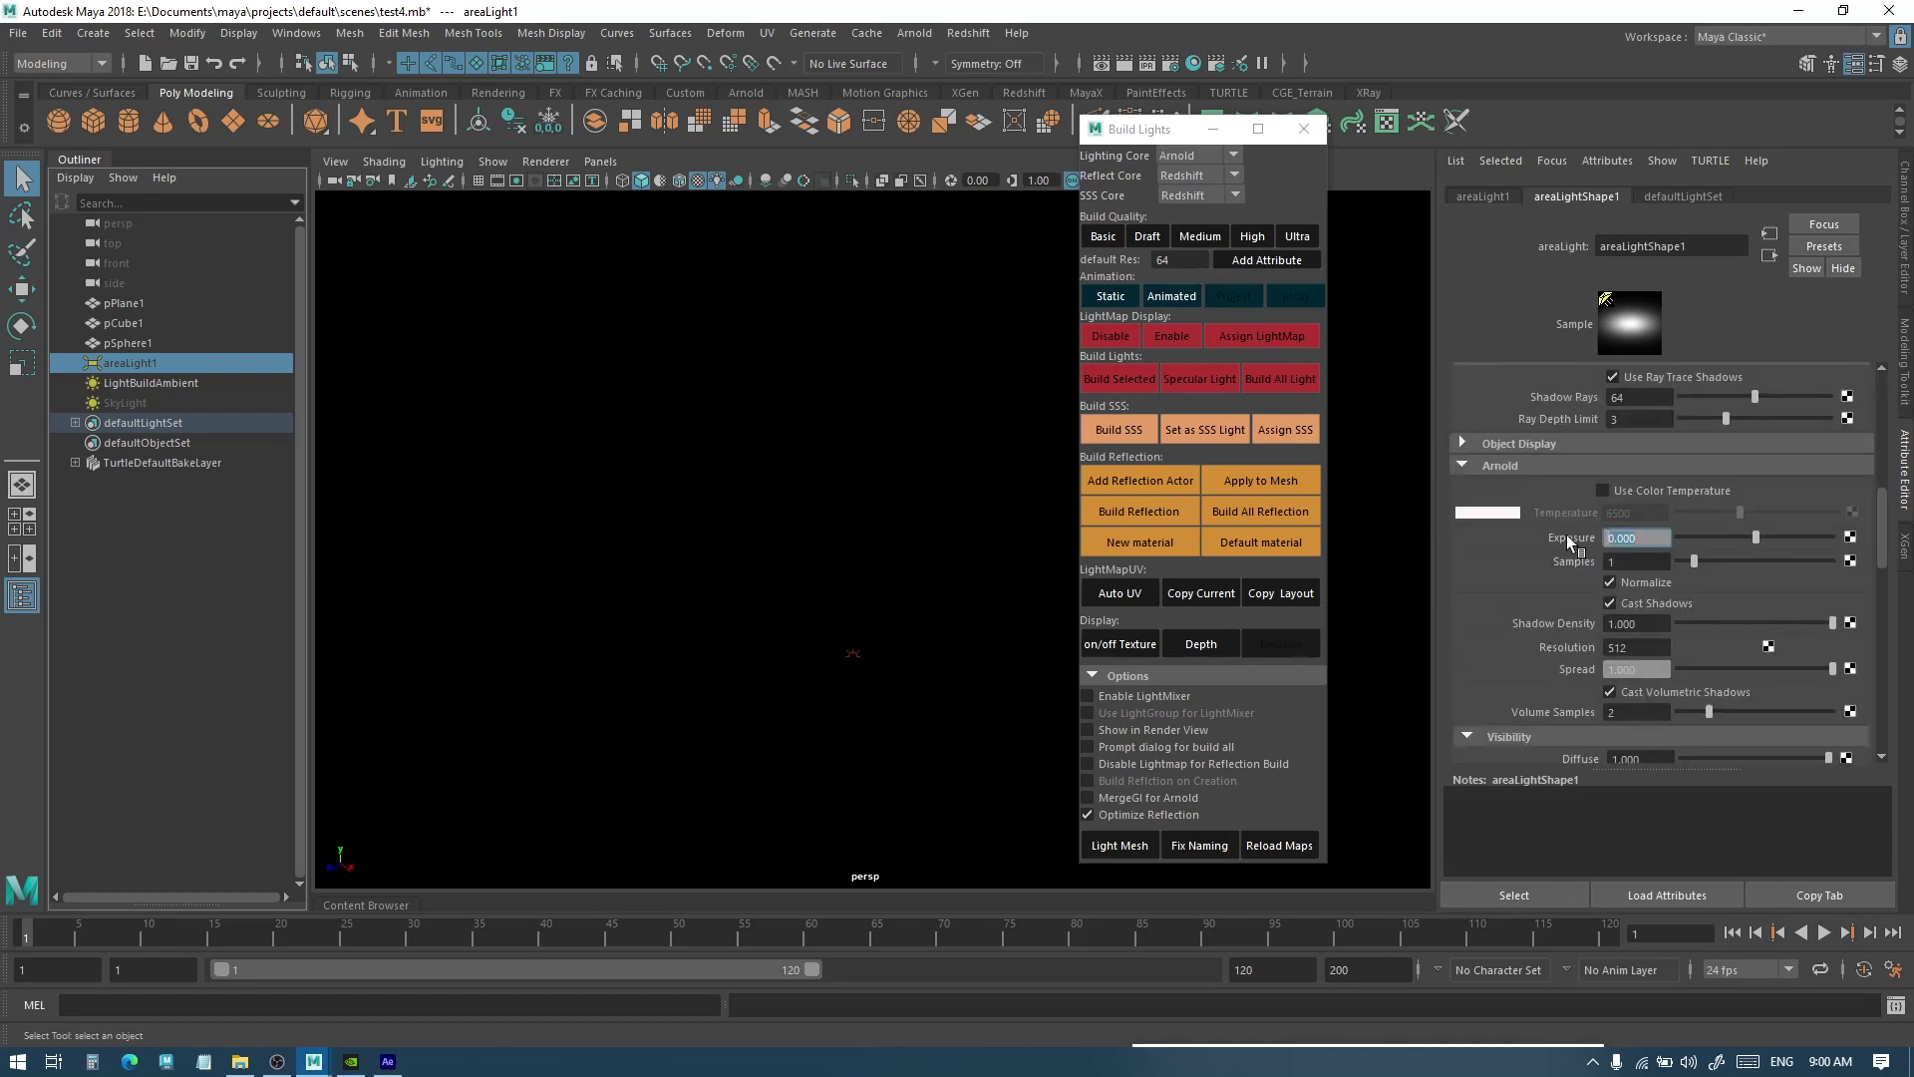
text(15)
key(Return)
click(1286, 378)
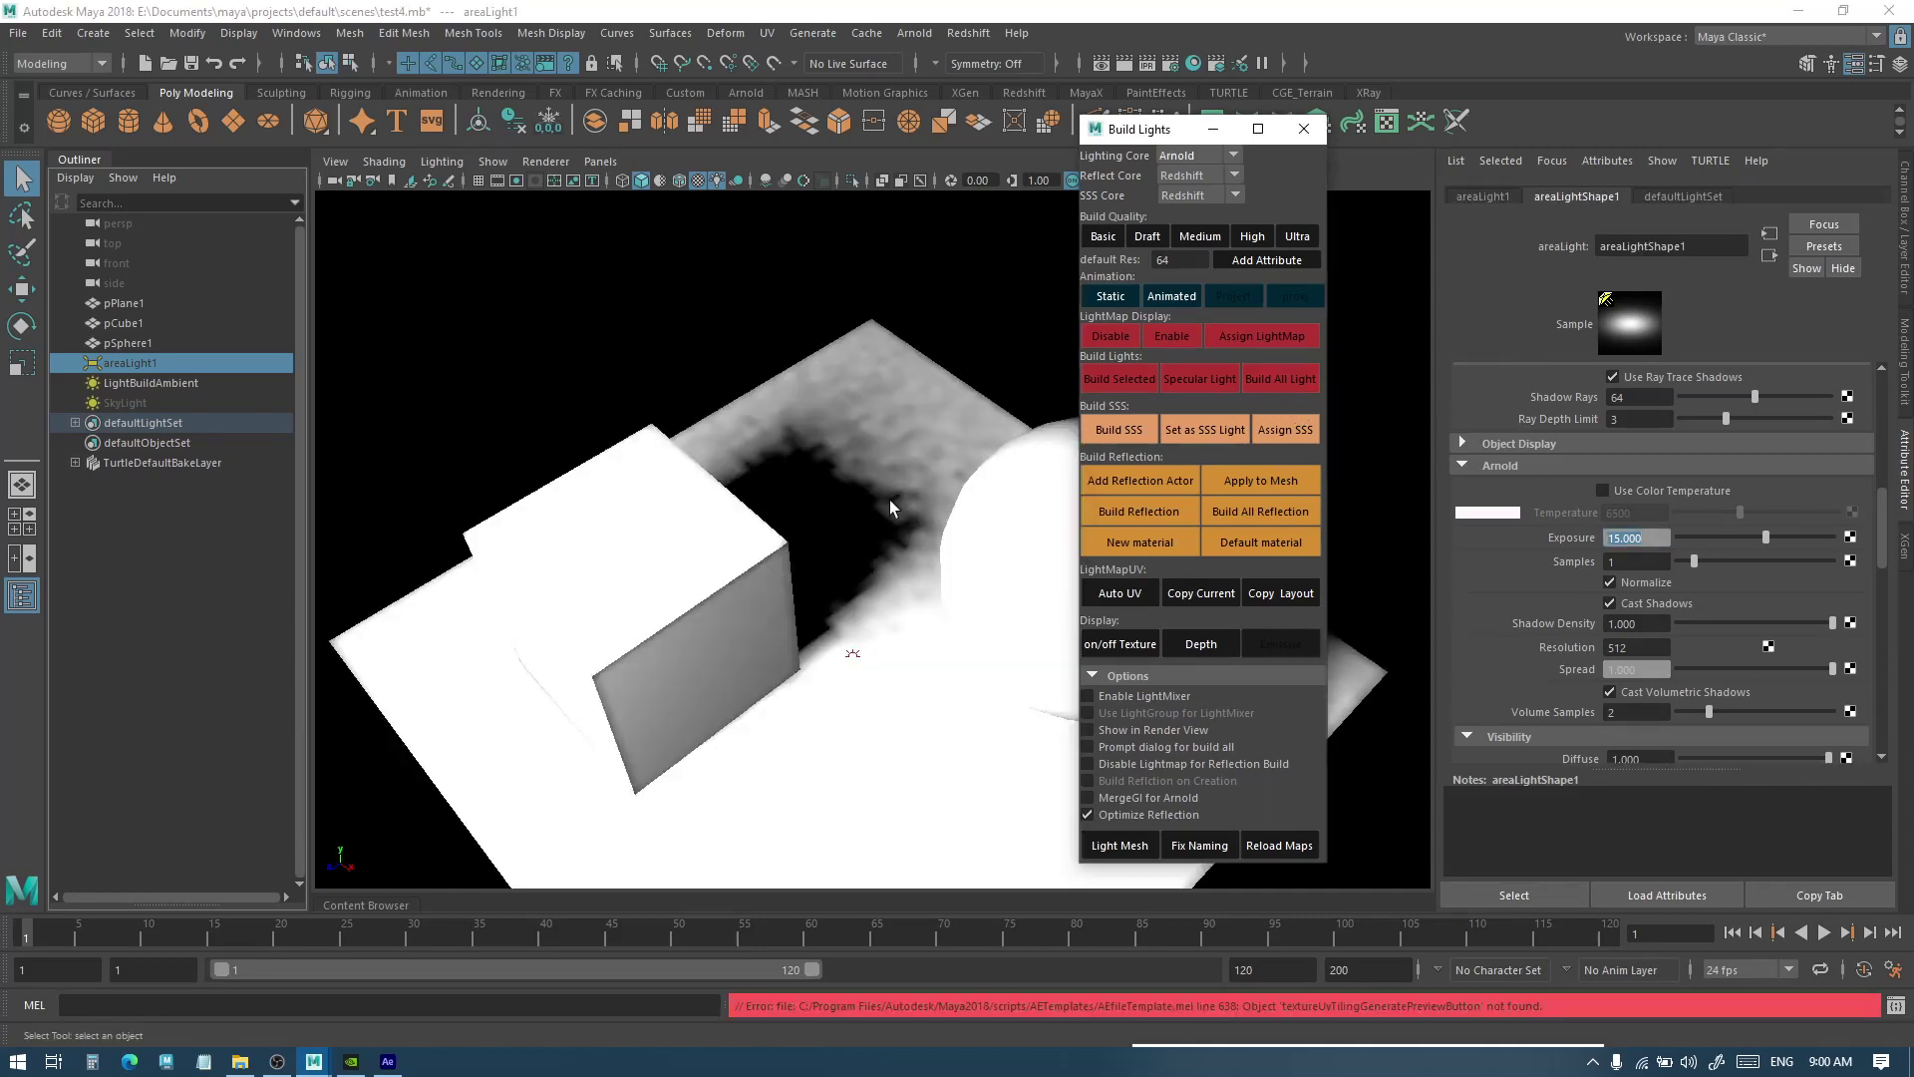
click(1539, 538)
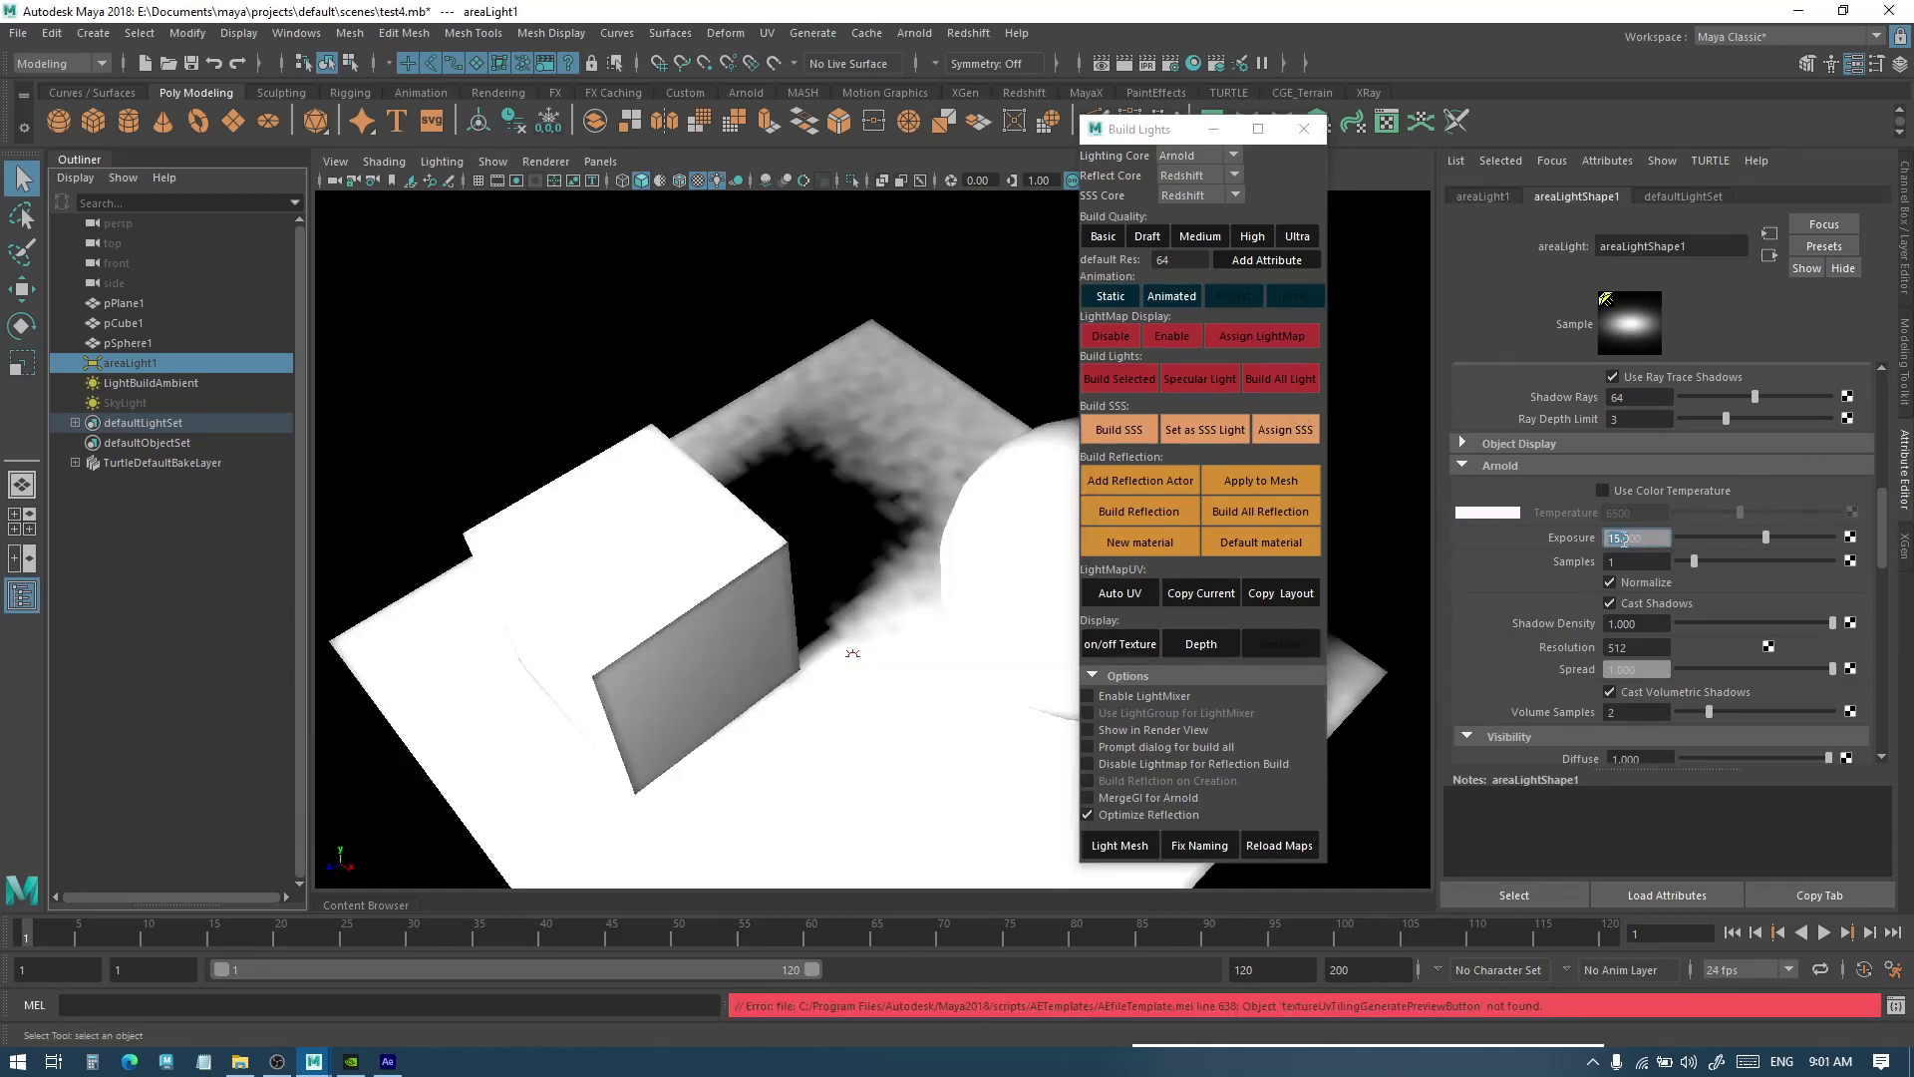
text(12)
key(Return)
click(1279, 379)
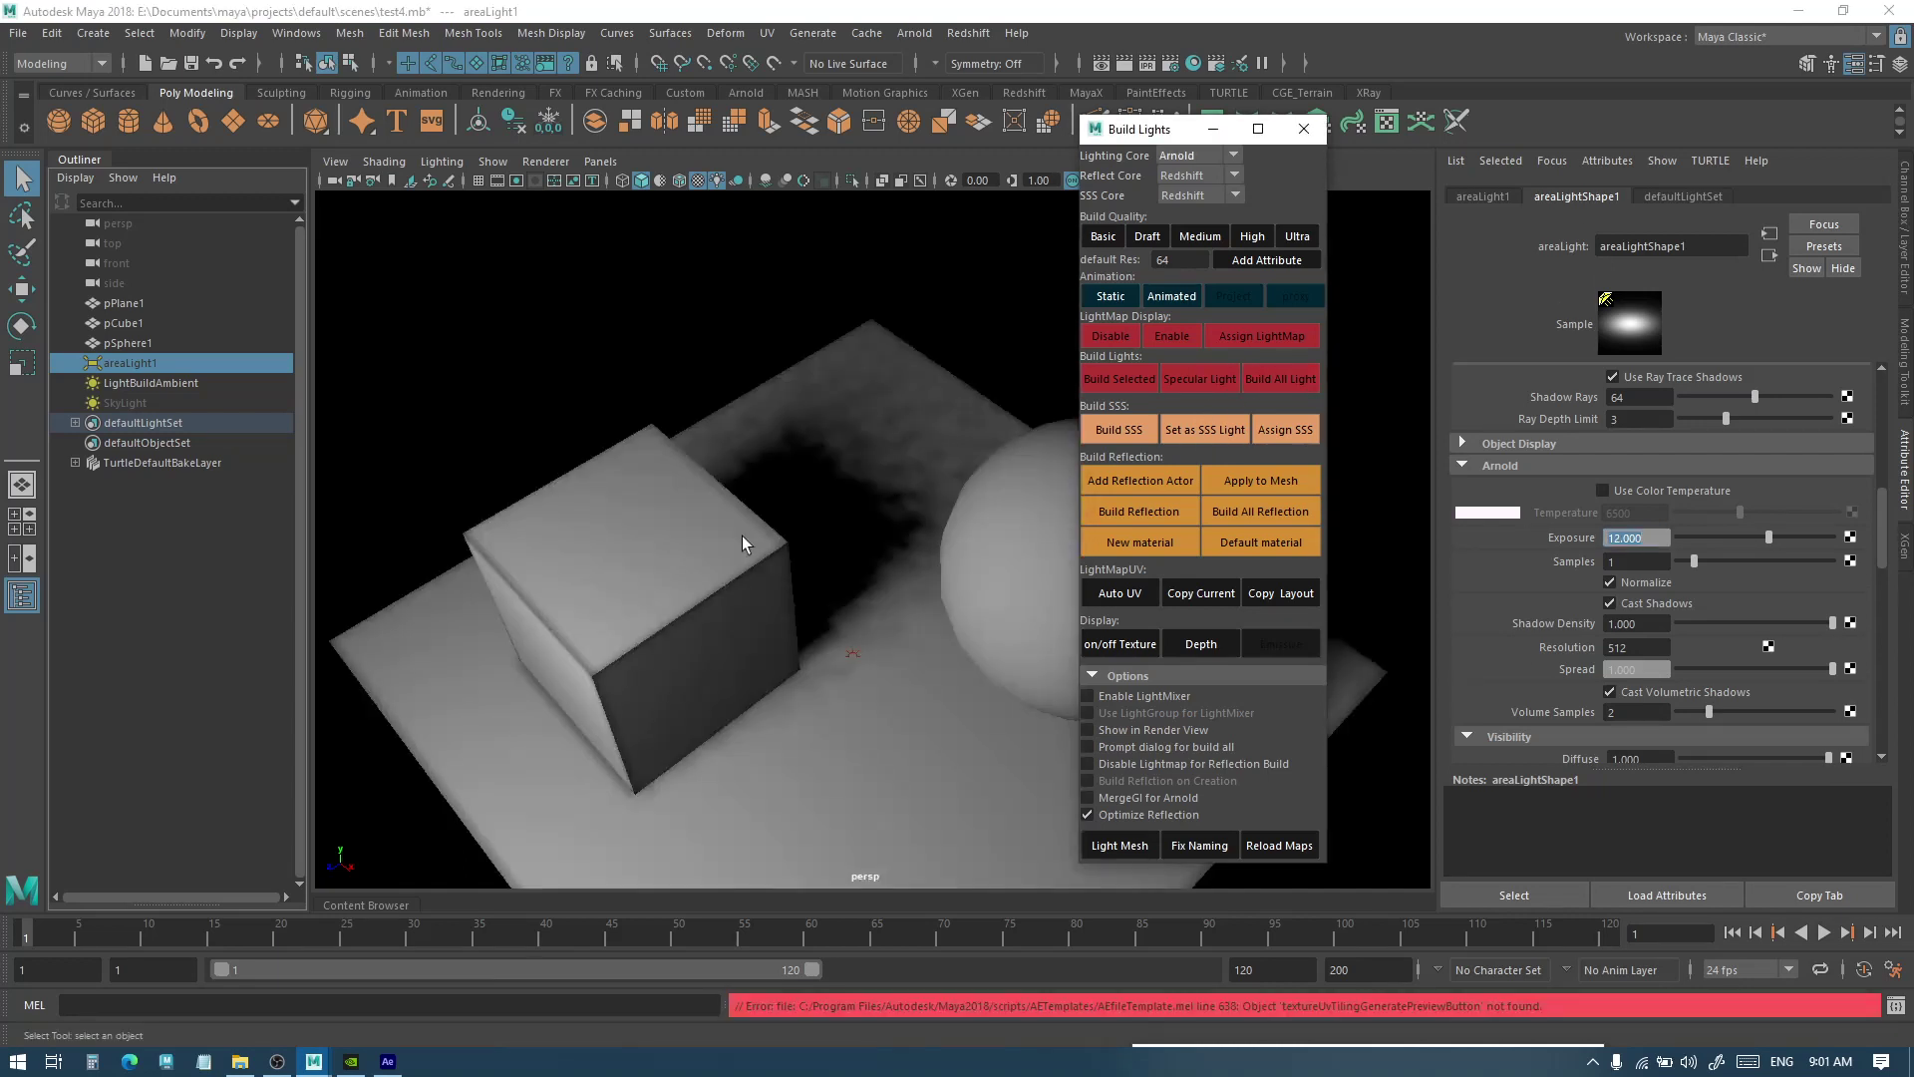
Bake with 3 area-light samples, then settle on 5 samples, rebake, and inspect the shadows
click(1633, 562)
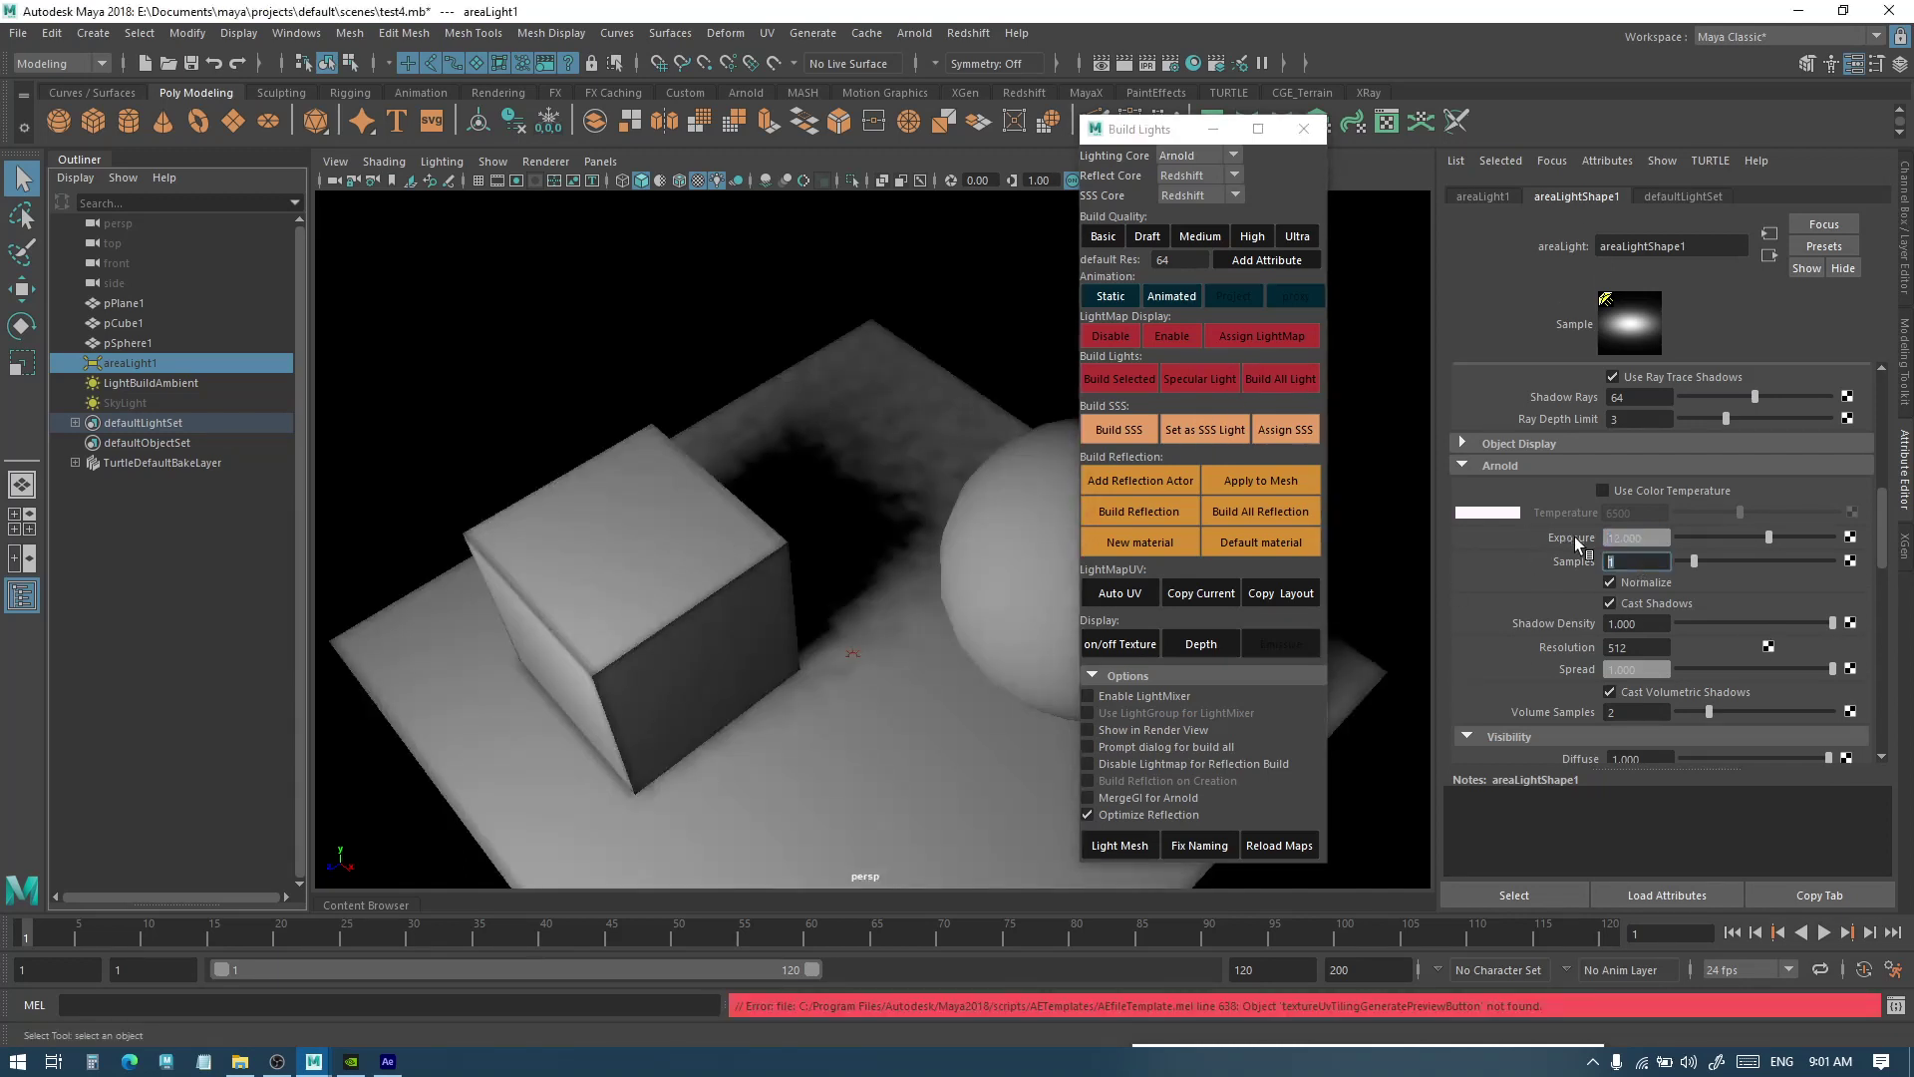
double_click(1633, 561)
text(3)
key(Return)
click(1268, 381)
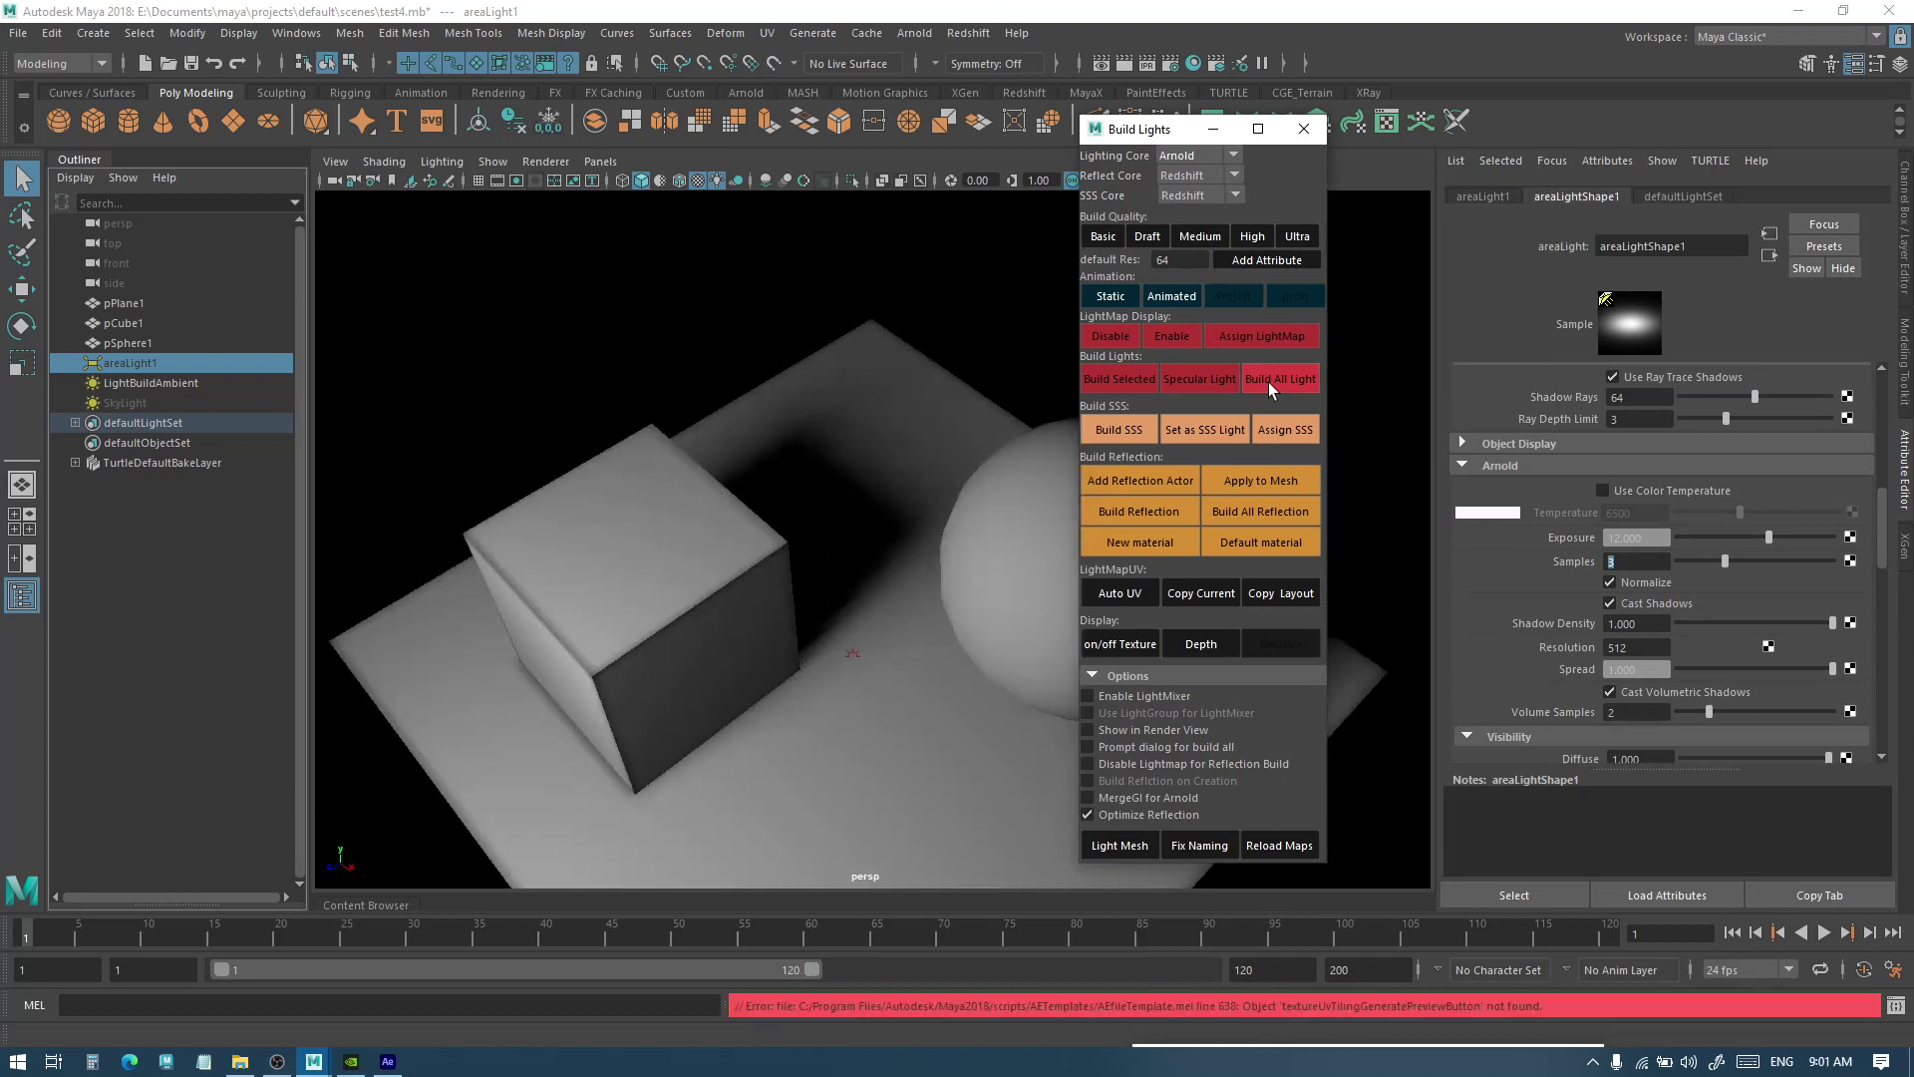
click(1549, 556)
text(25)
key(Return)
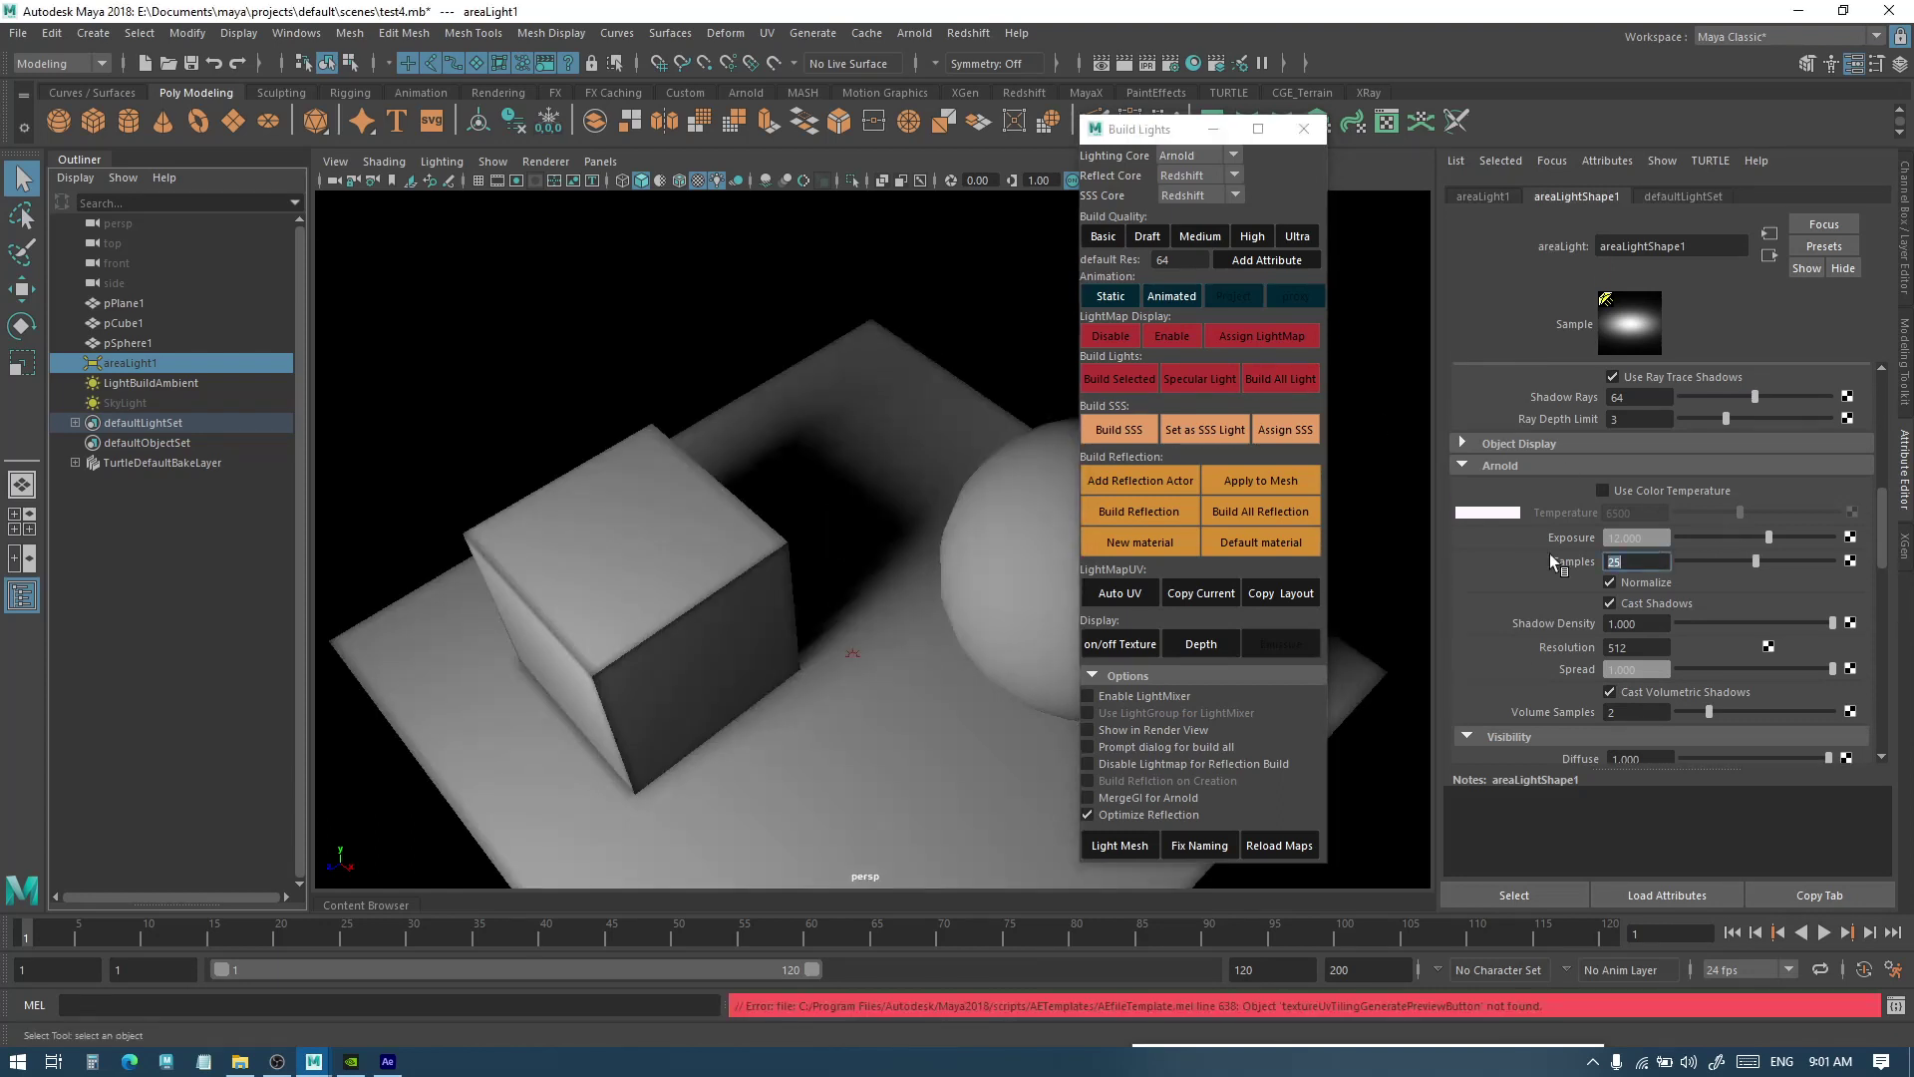
text(5)
key(Return)
click(1264, 377)
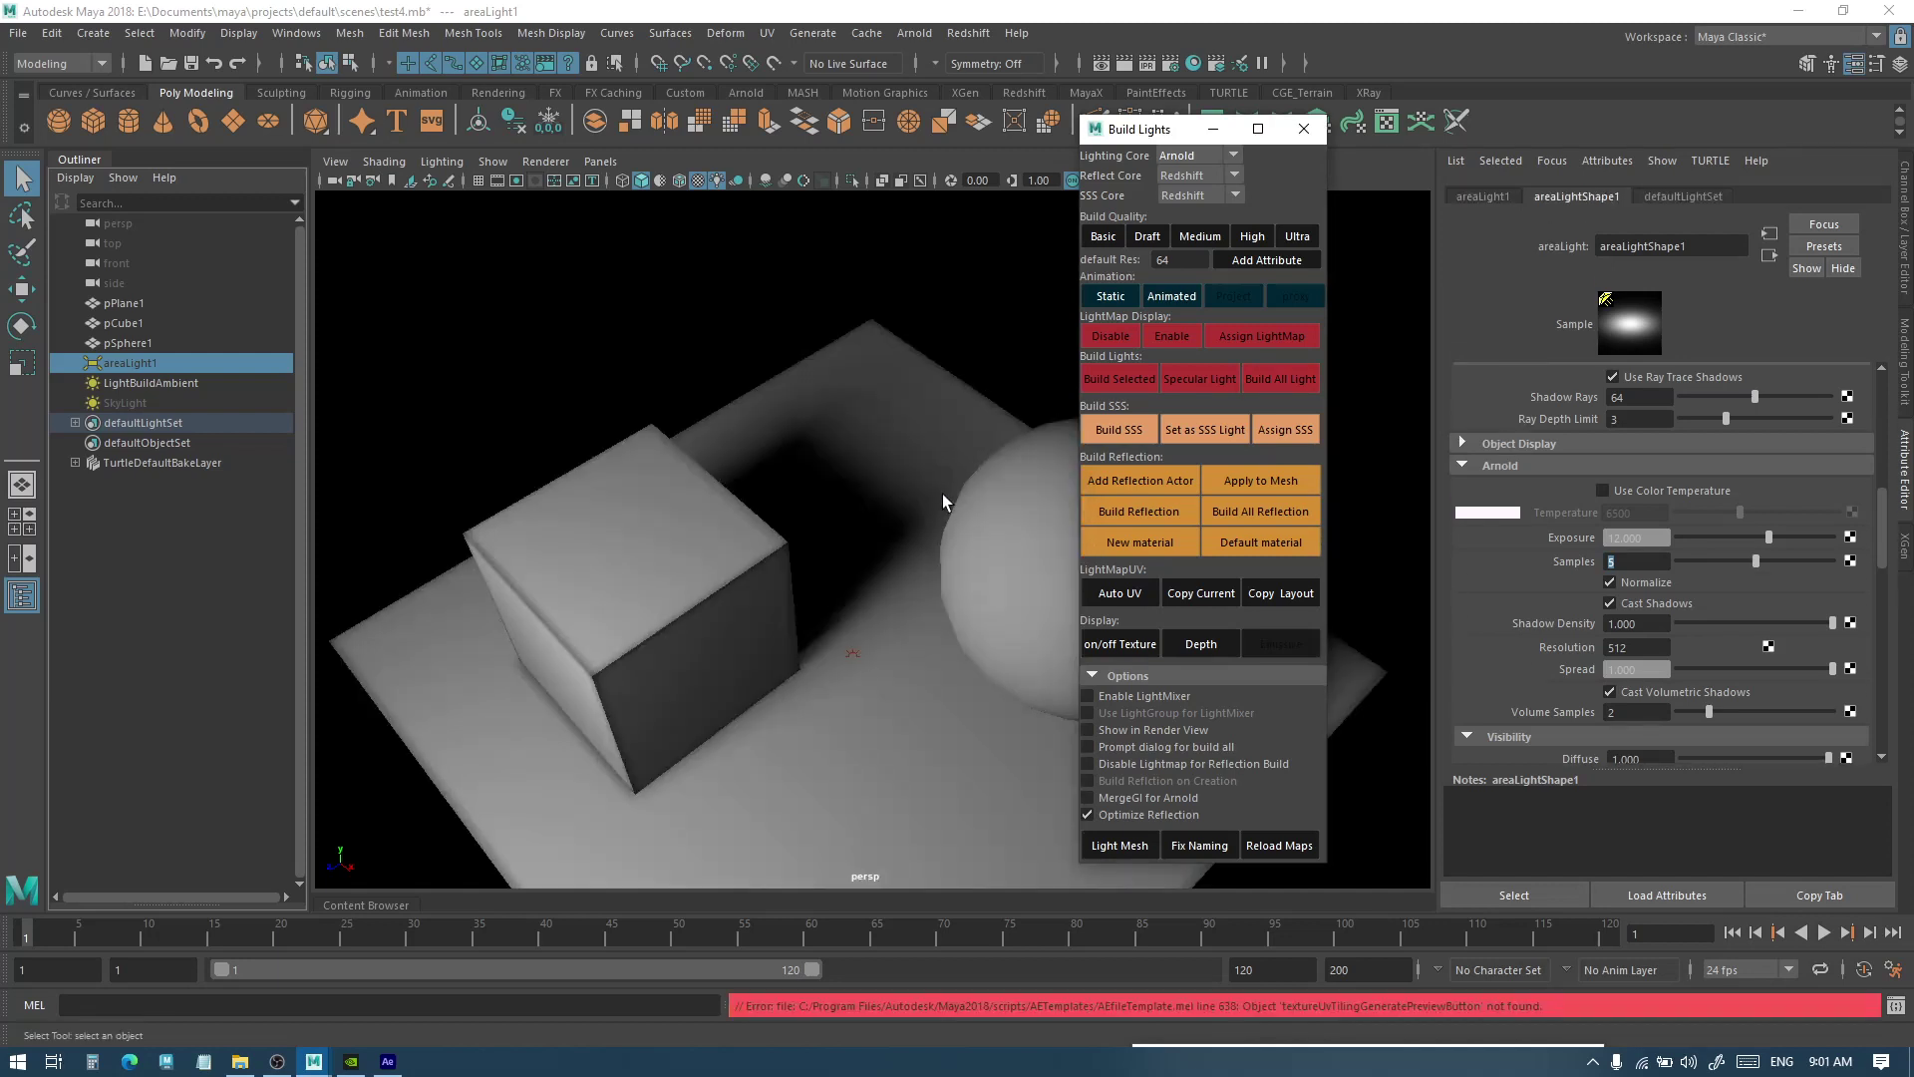
mouse_move(920, 497)
alt+mouse_down()
mouse_move(734, 512)
mouse_move(854, 512)
mouse_move(947, 477)
alt+mouse_up()
Switch the lightmap baking engine to Redshift
click(1192, 154)
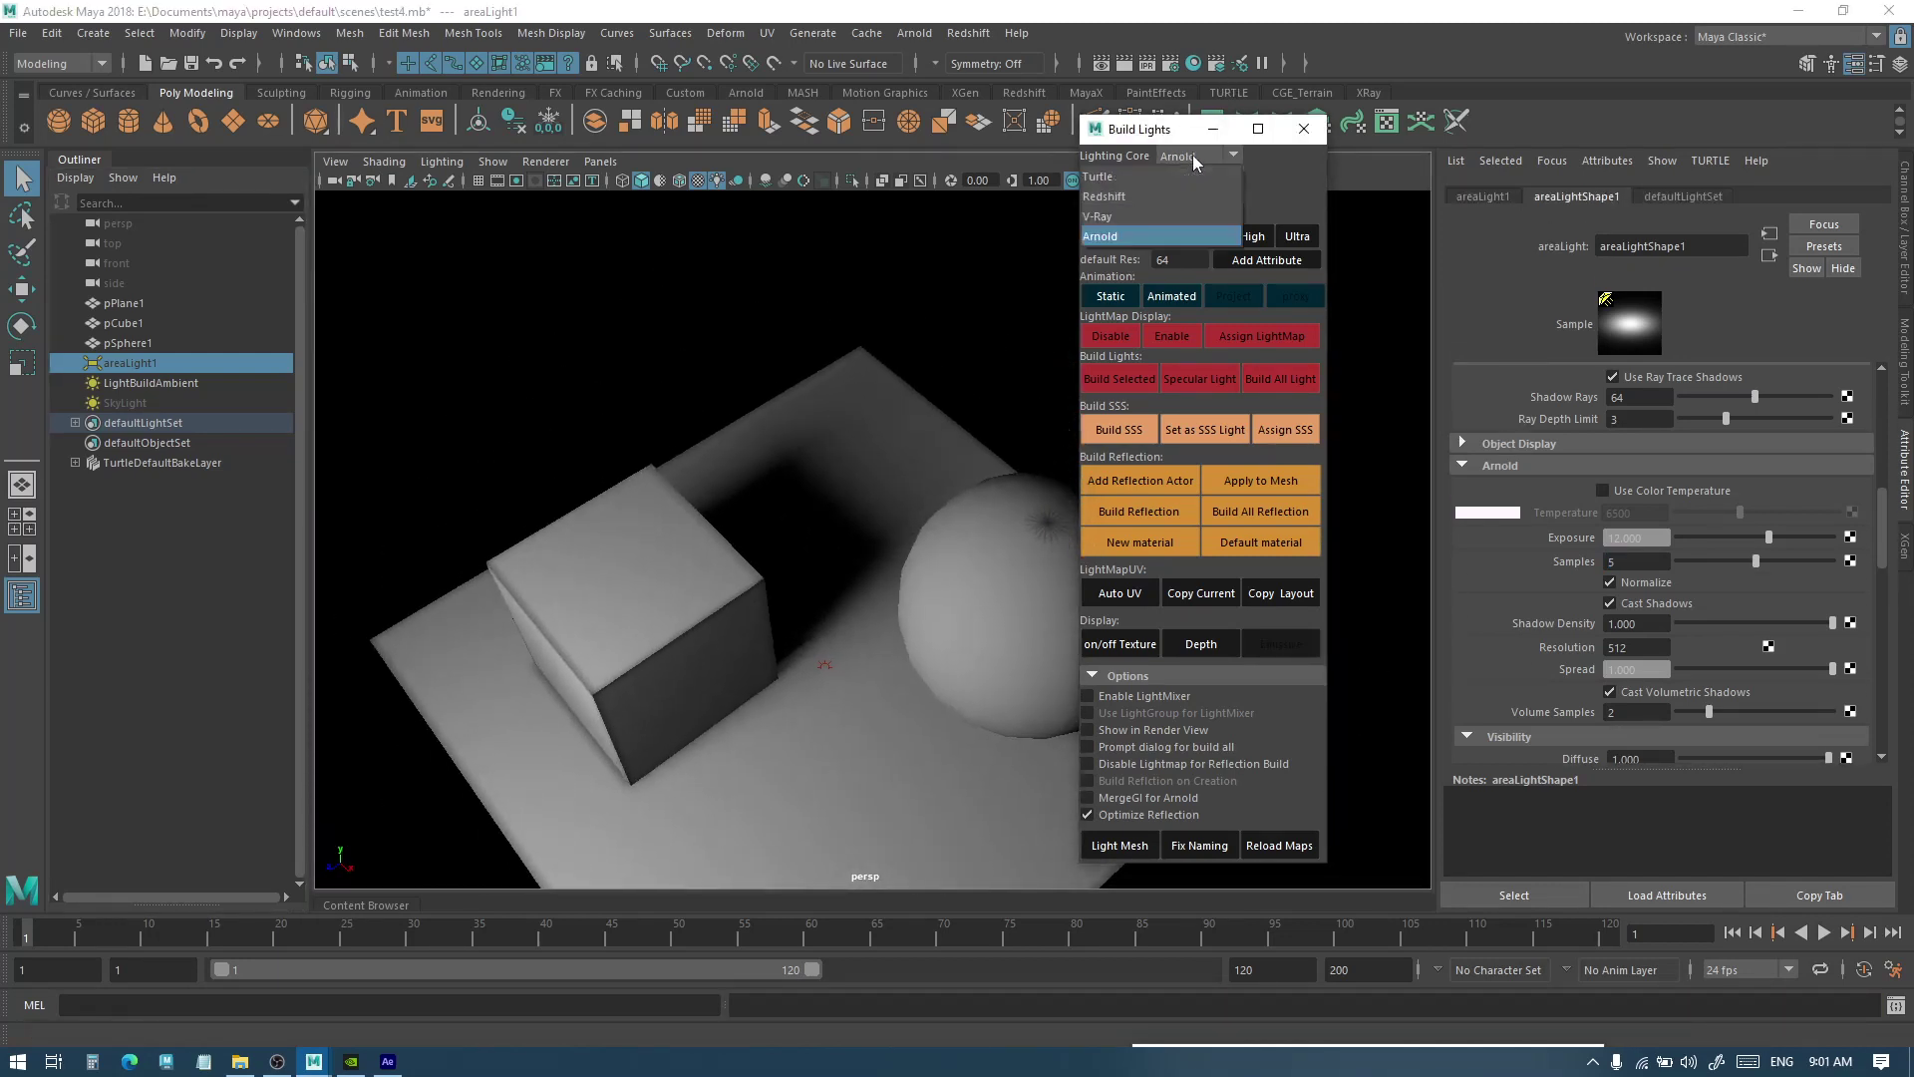
click(1161, 196)
scroll(1636, 602, down, 5)
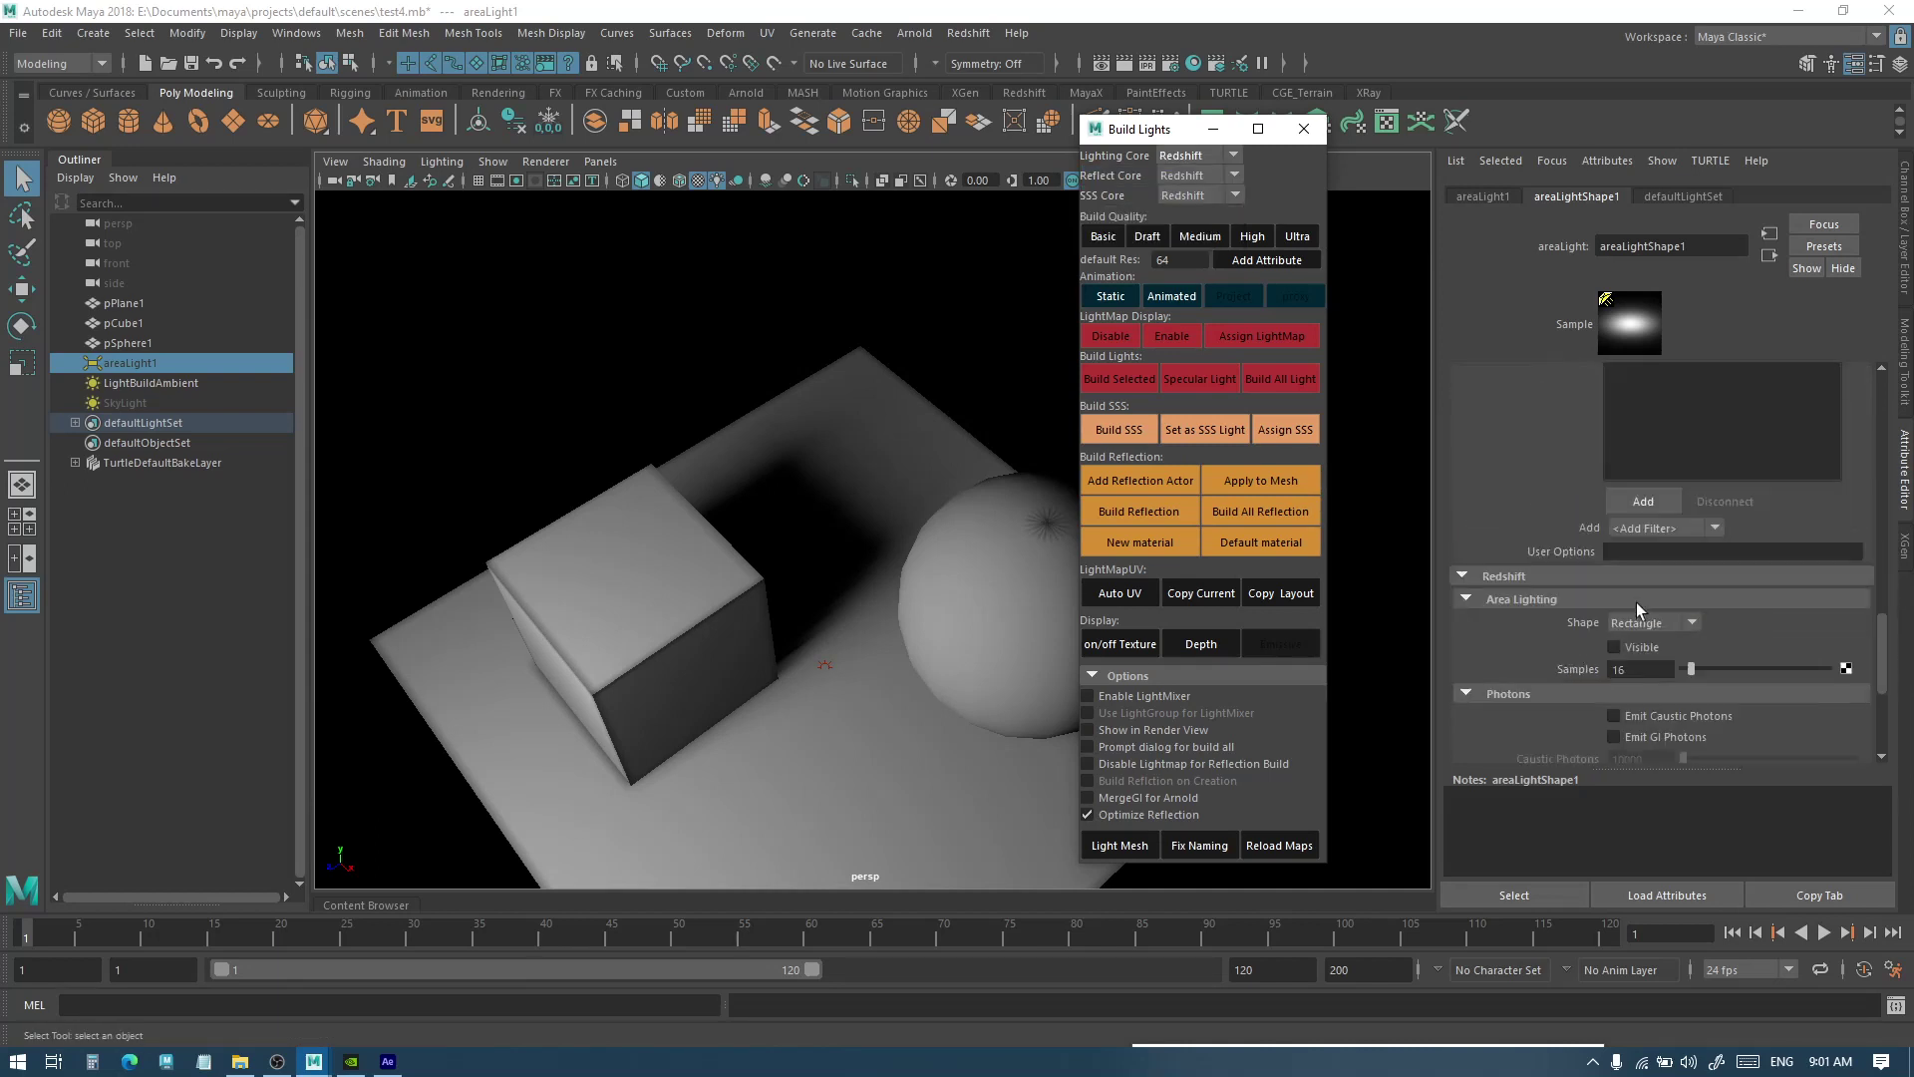
Set the area light's Redshift samples to 512 and rebake all lights
drag(1690, 489, 1828, 488)
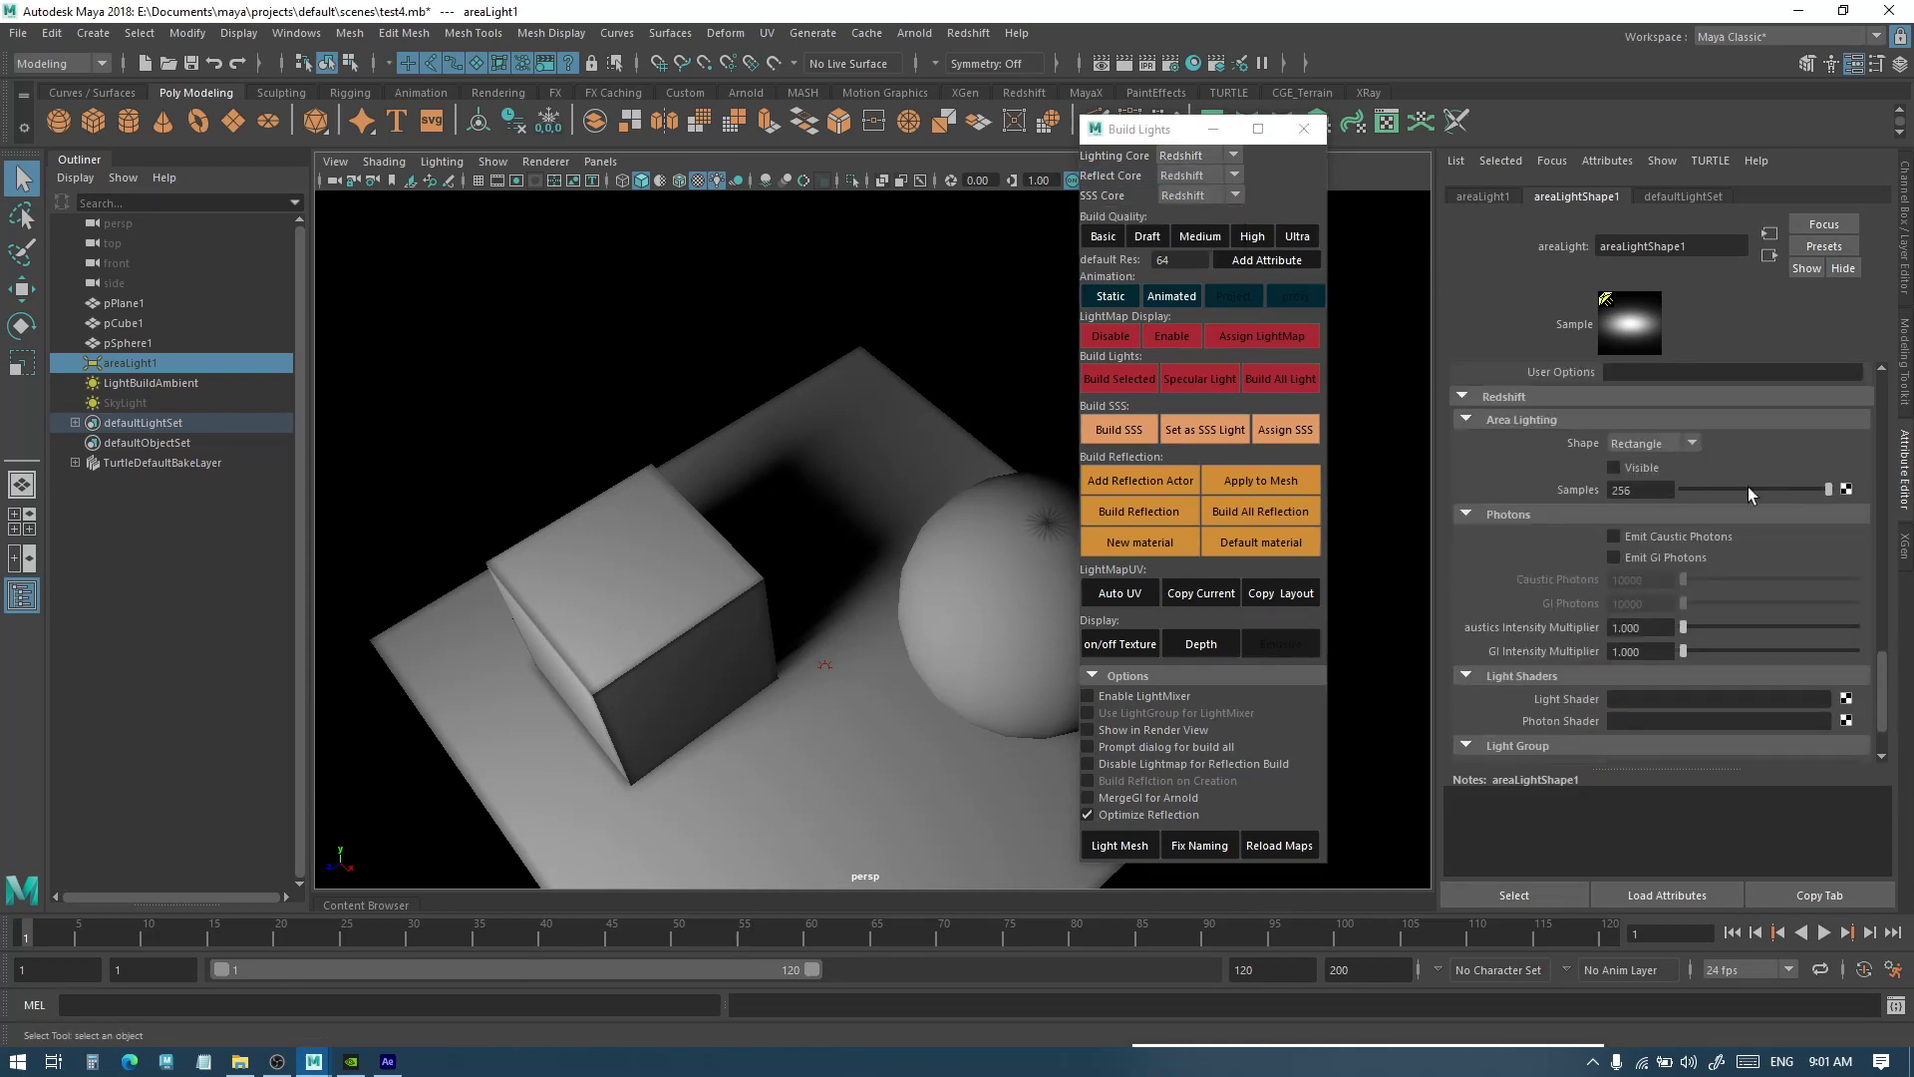
click(1664, 489)
double_click(1663, 489)
text(1)
text(512)
key(Return)
click(1289, 373)
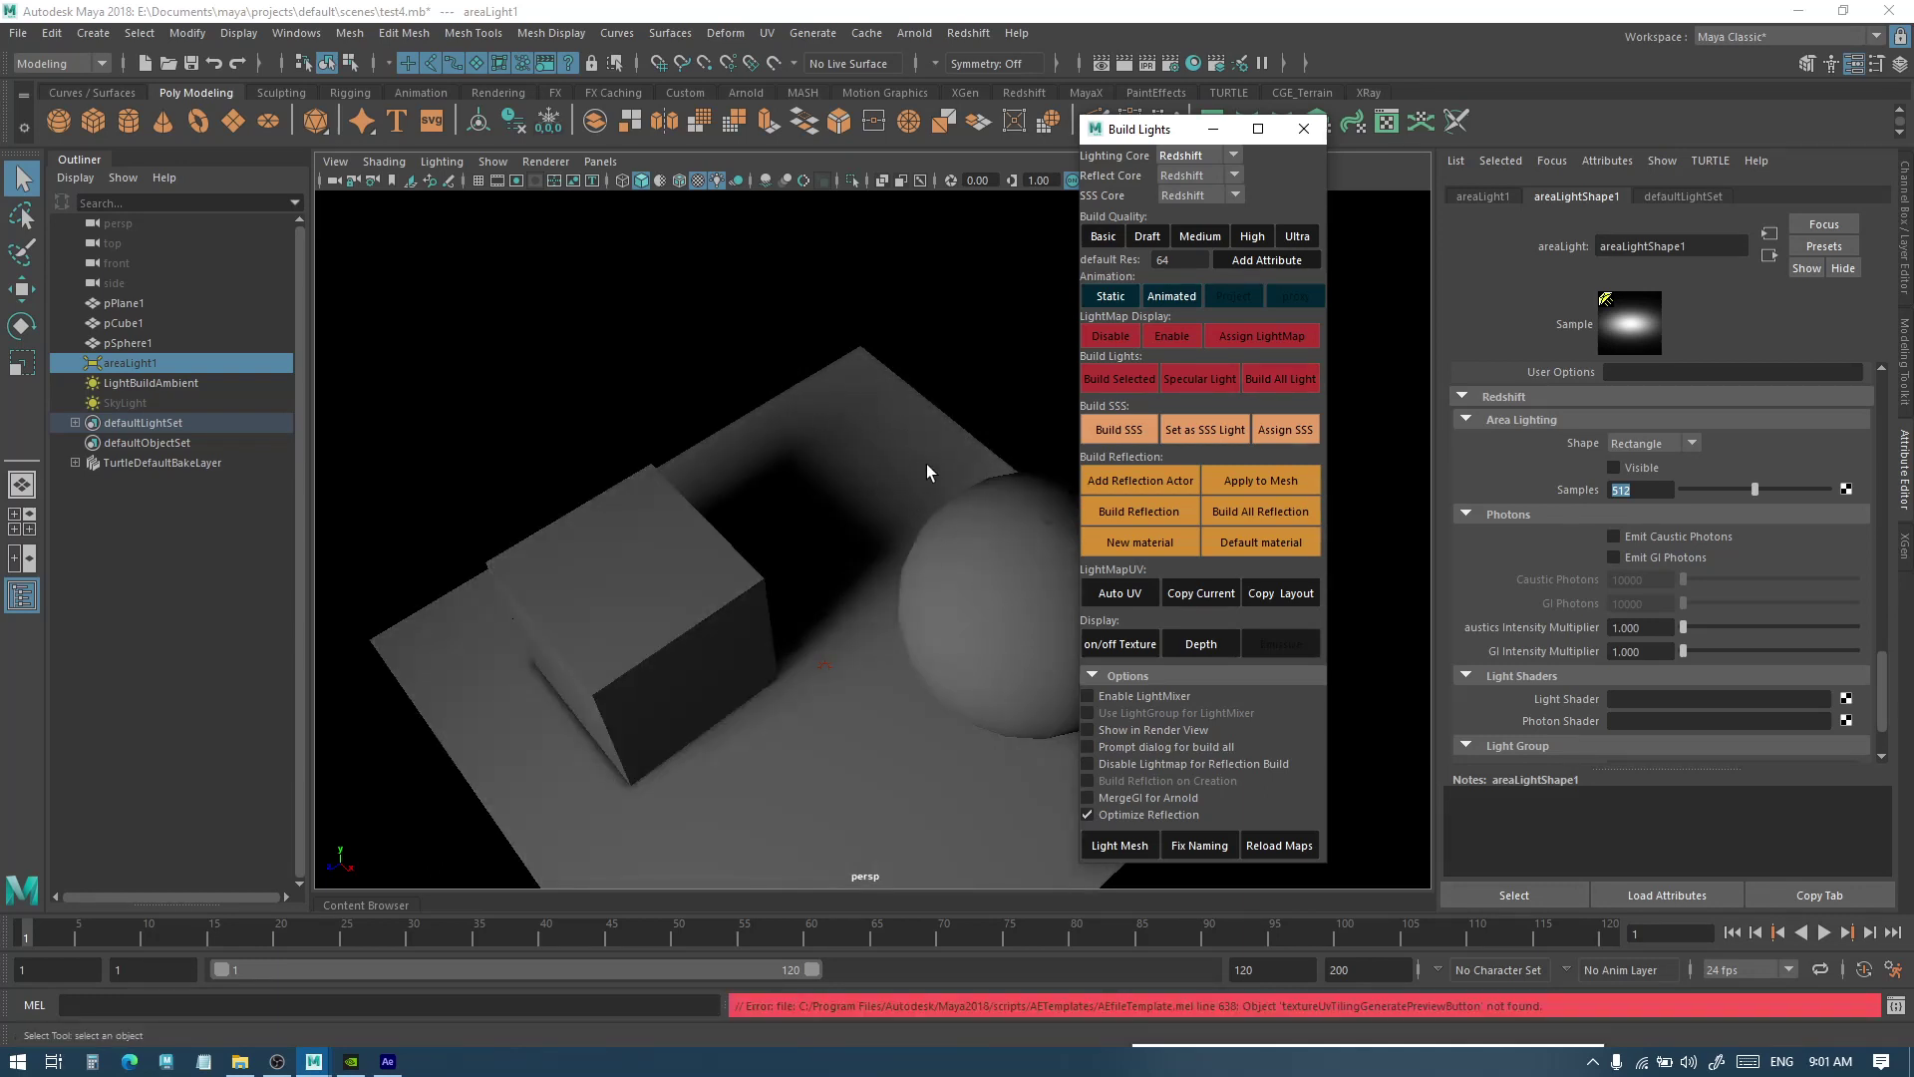
mouse_move(926, 464)
alt+mouse_down()
mouse_move(940, 483)
mouse_move(863, 459)
mouse_move(899, 464)
alt+mouse_up()
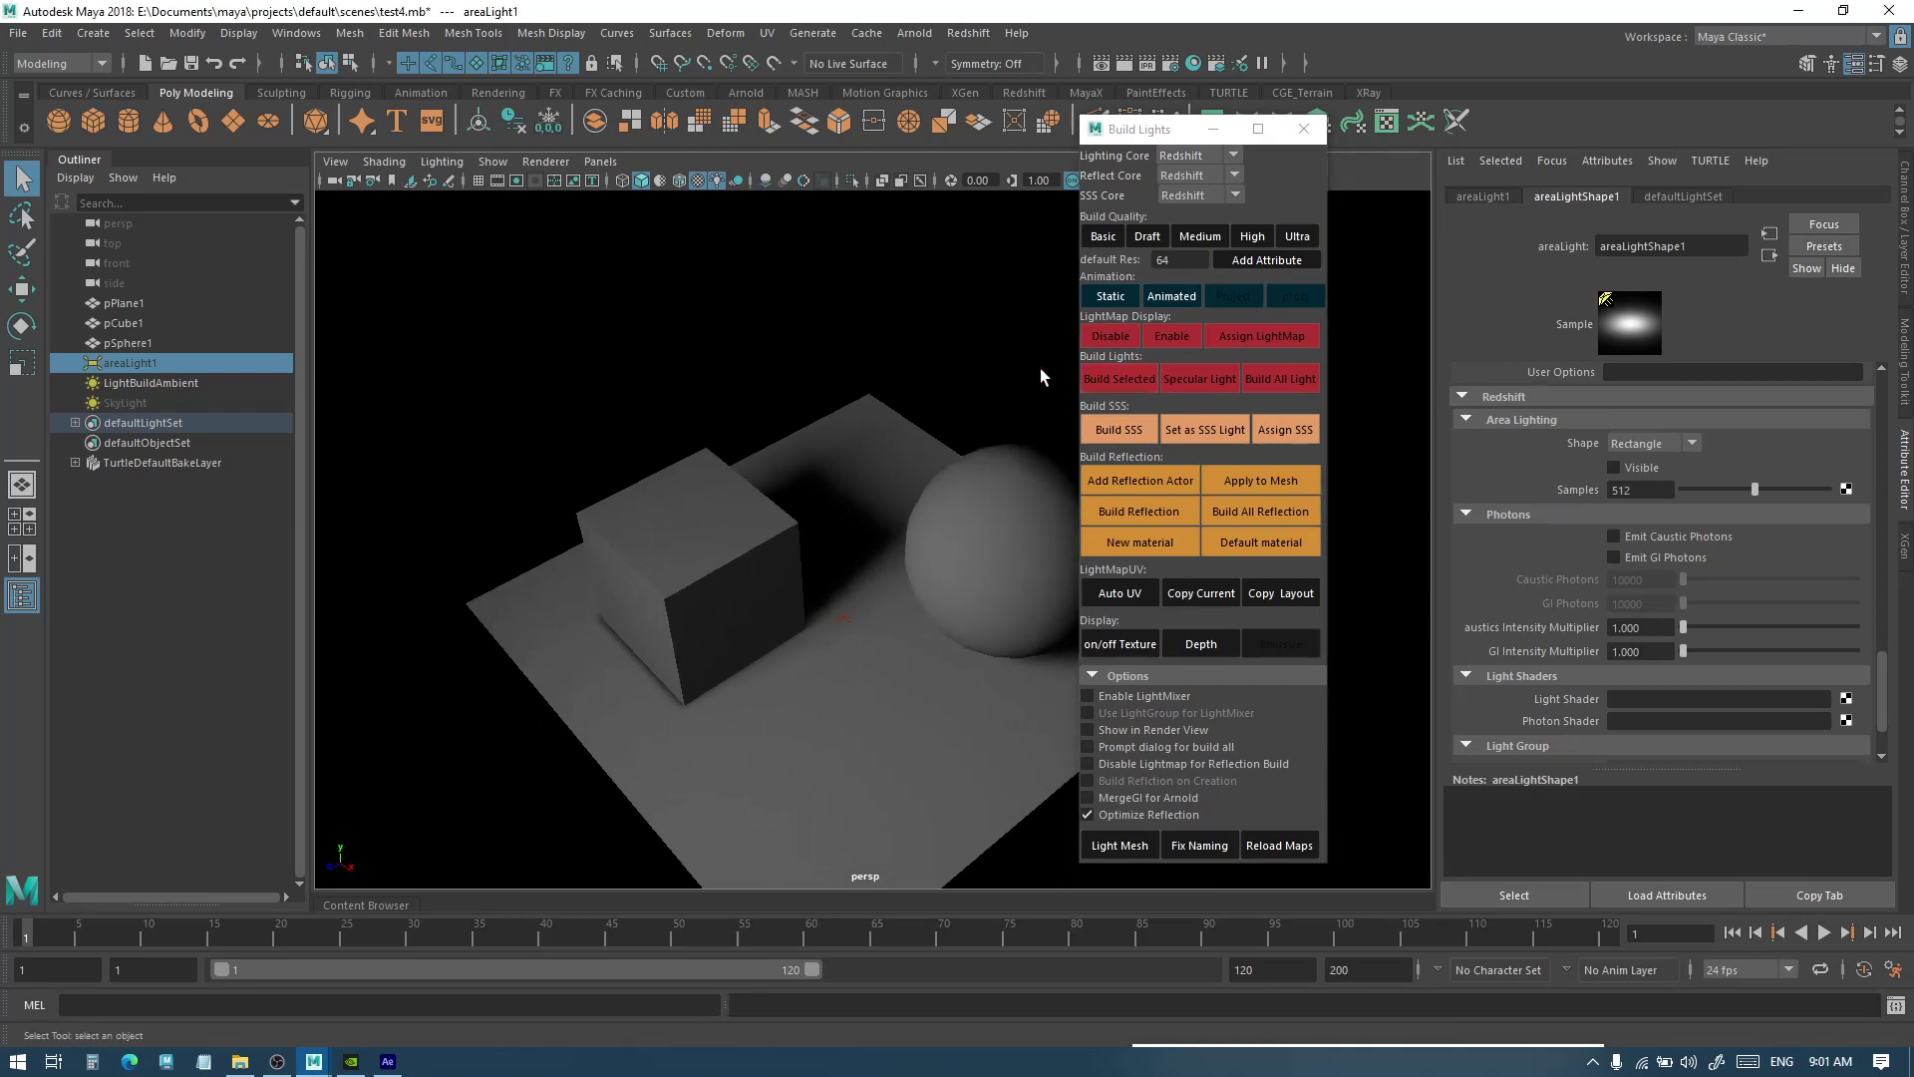
Bake all lights with Turtle as the lighting core and inspect the result
click(1191, 156)
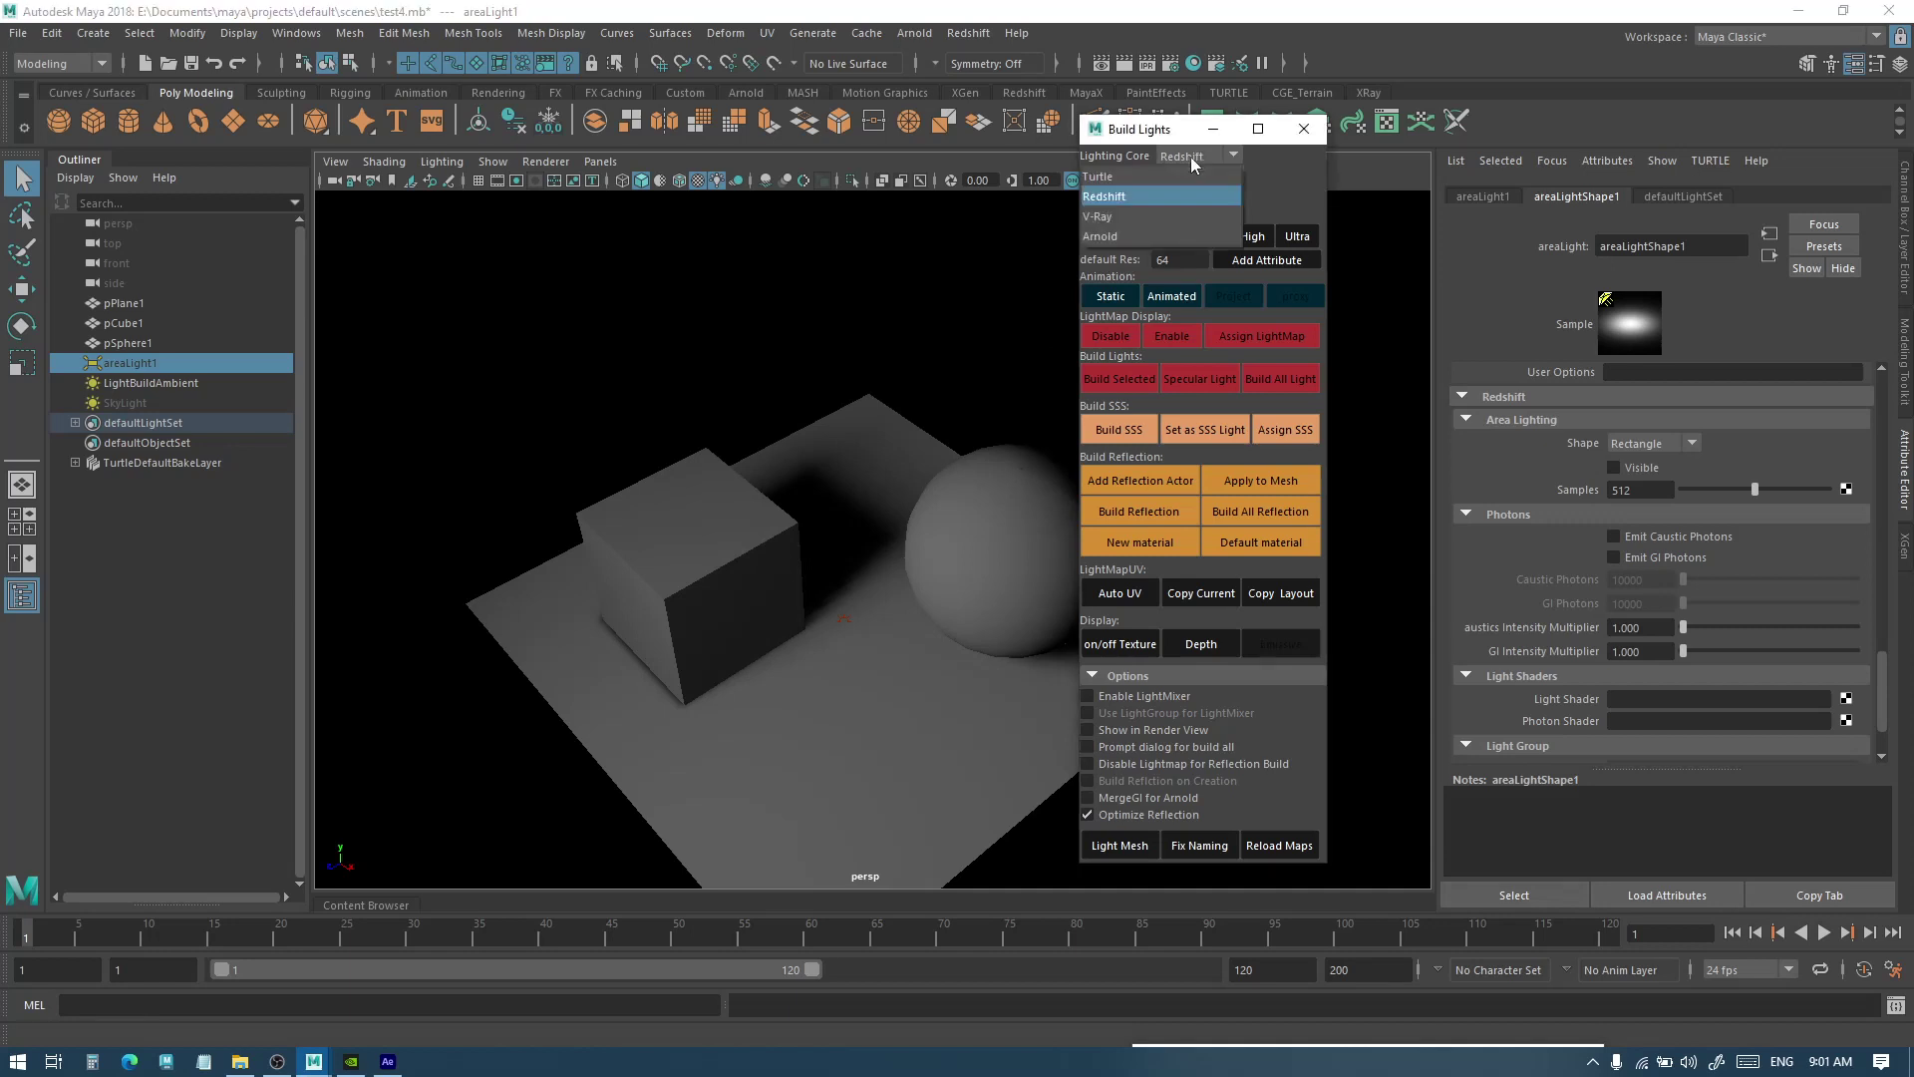
click(1159, 176)
click(1278, 380)
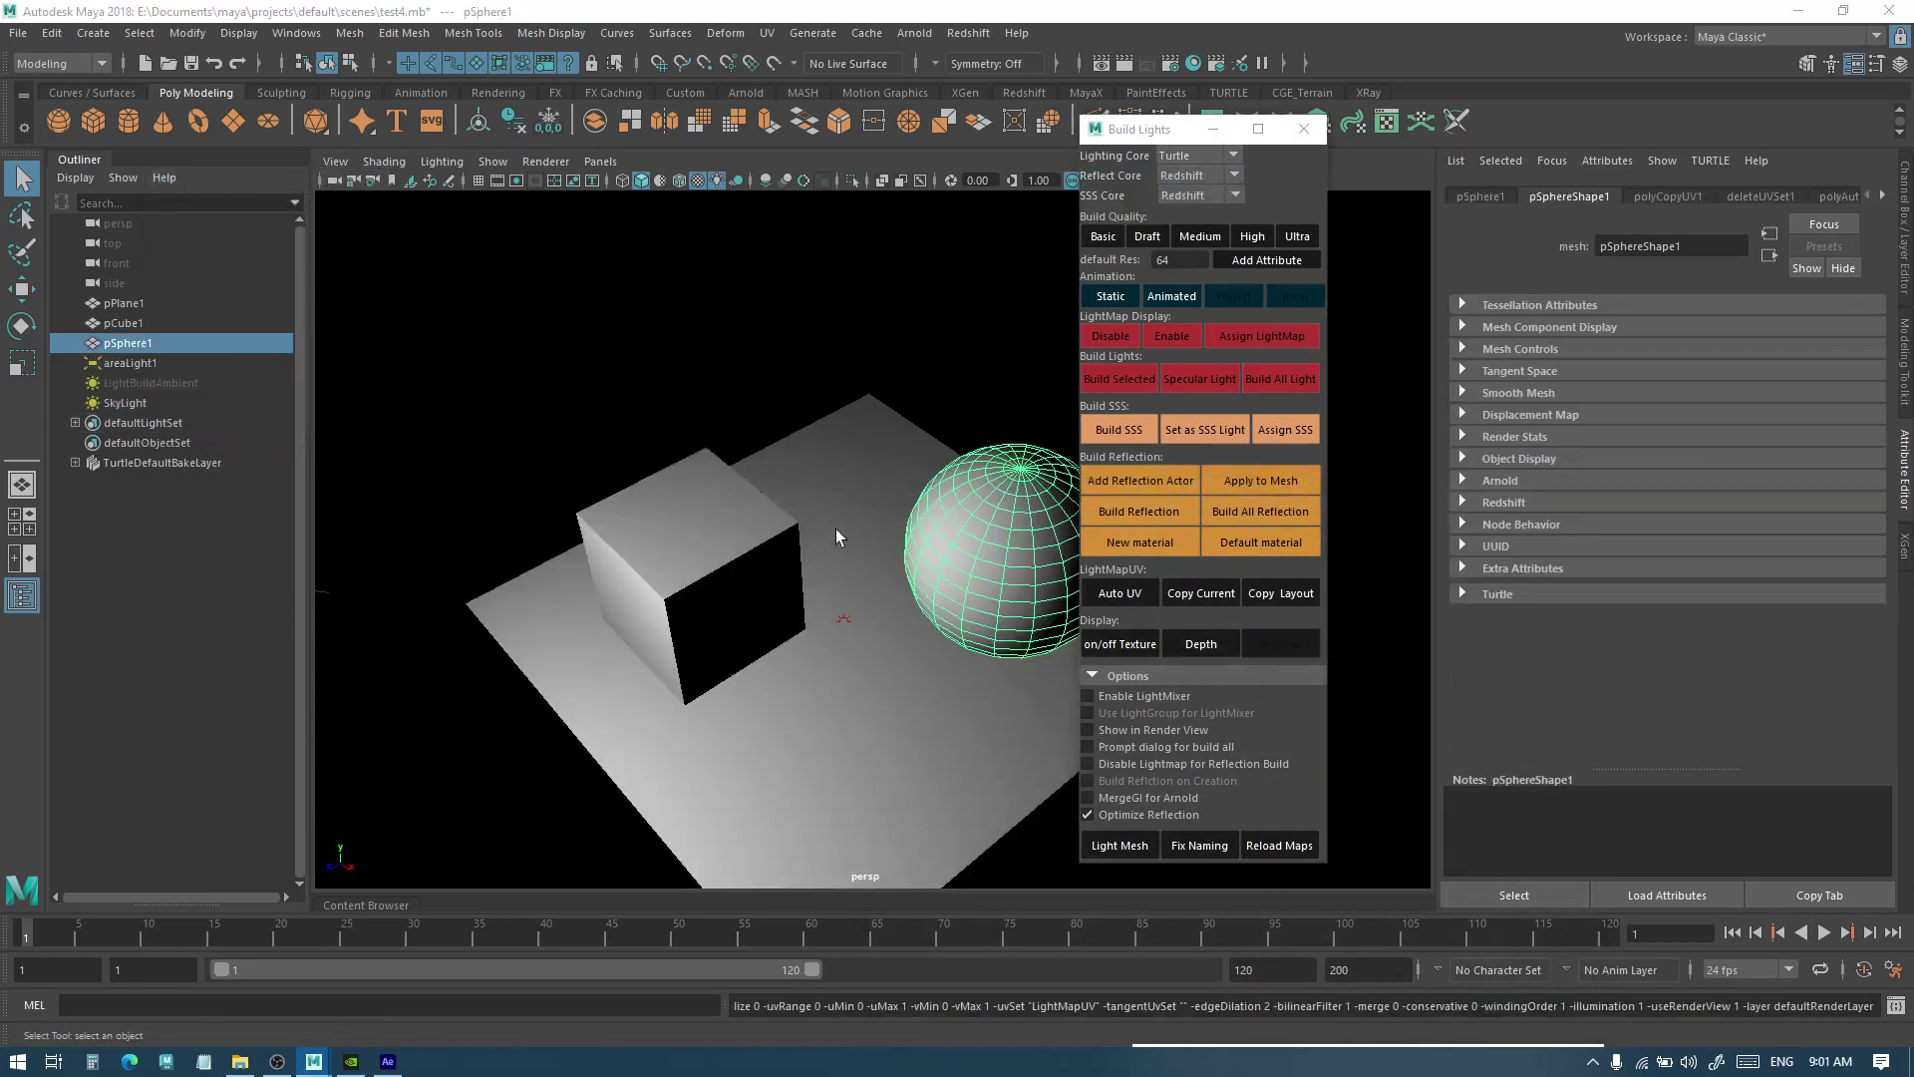
mouse_move(852, 444)
alt+mouse_down()
mouse_move(908, 477)
mouse_move(874, 471)
alt+mouse_up()
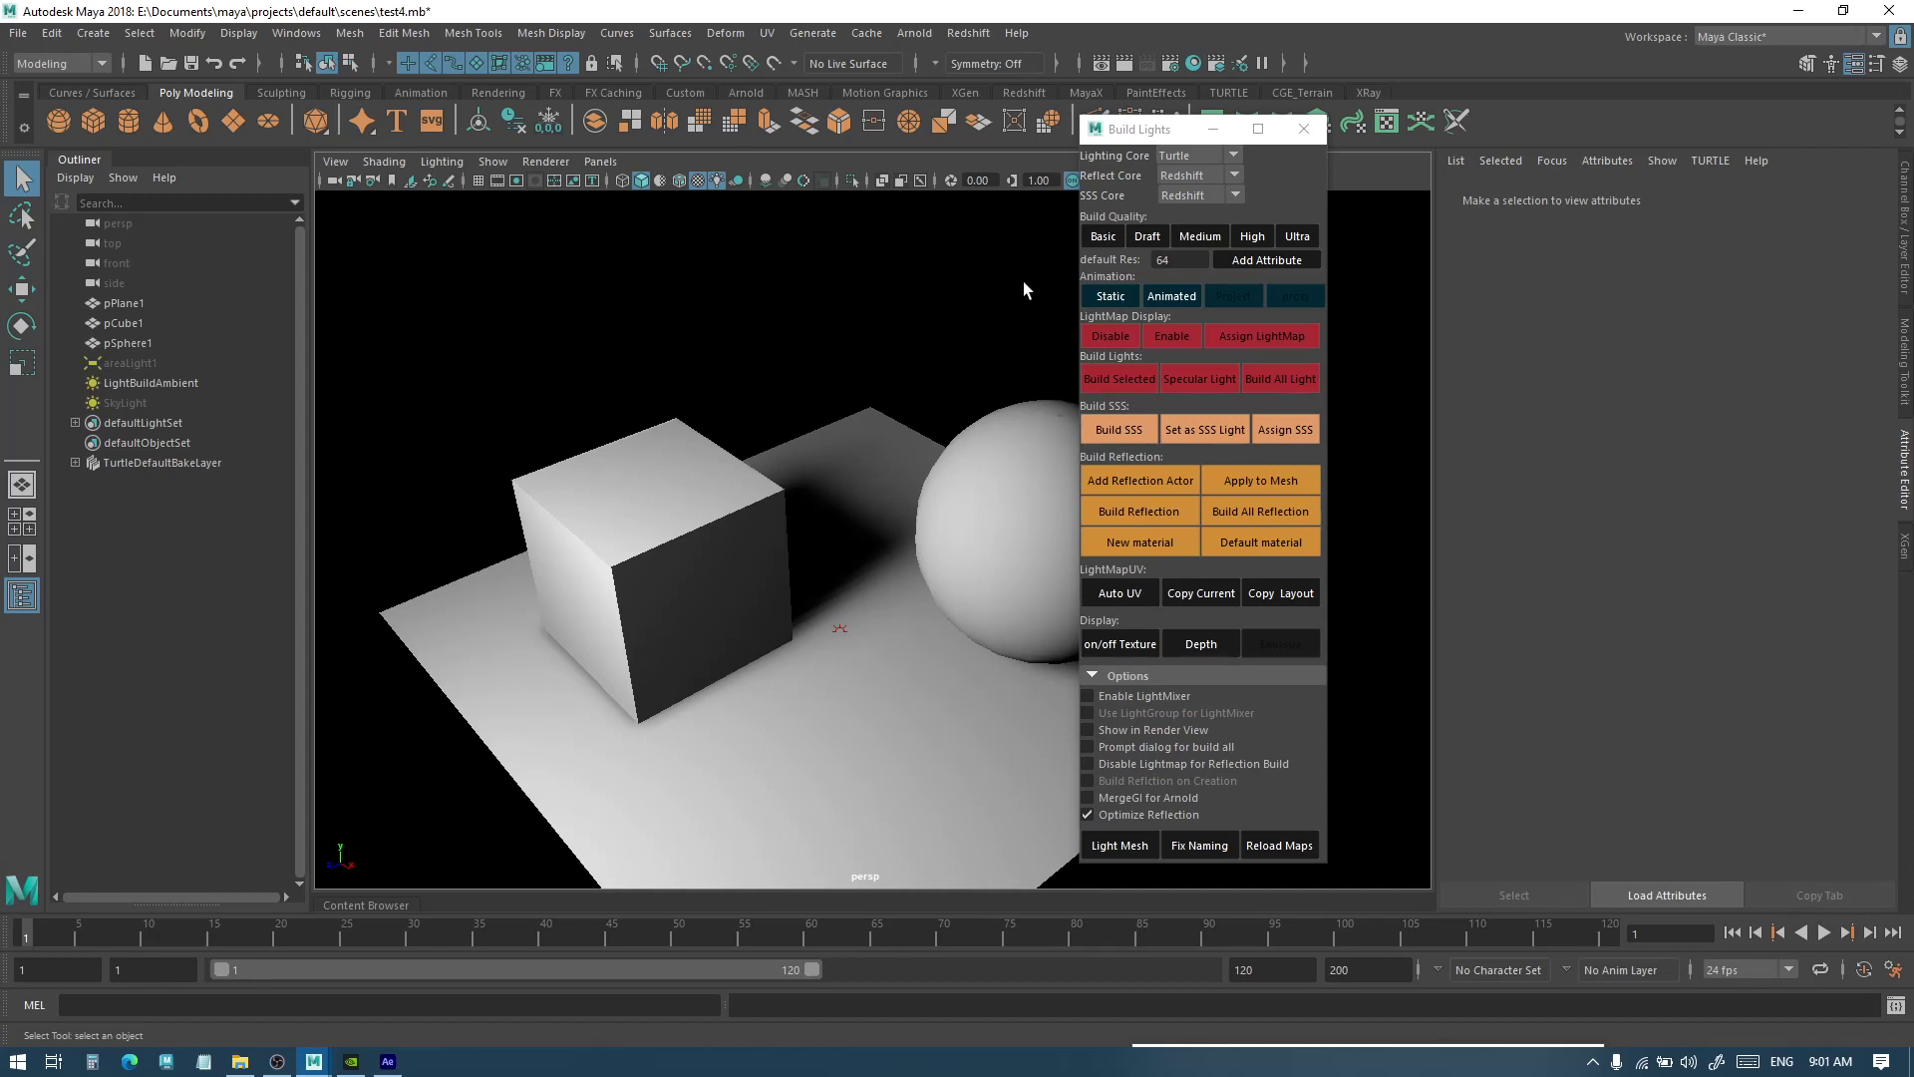
Switch the lighting core back to Redshift and rebake all lights
click(1178, 160)
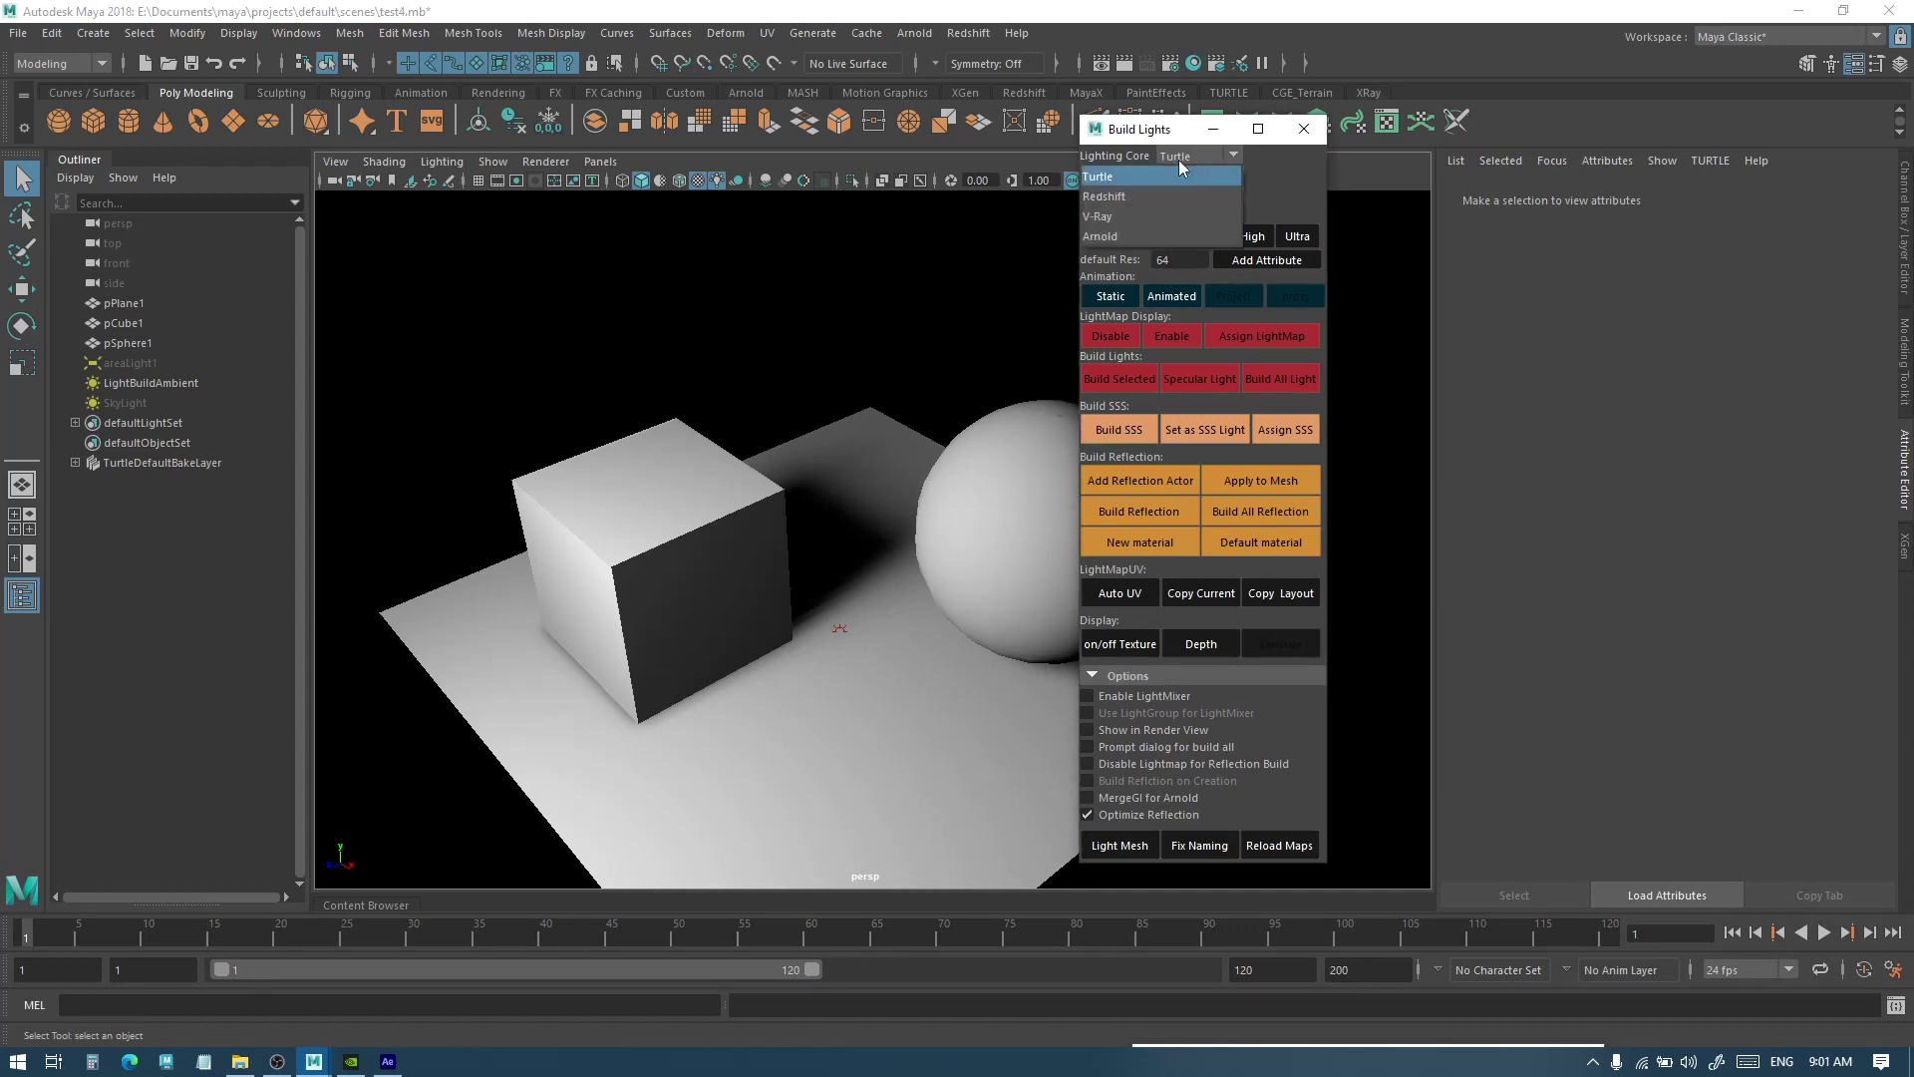
click(1168, 183)
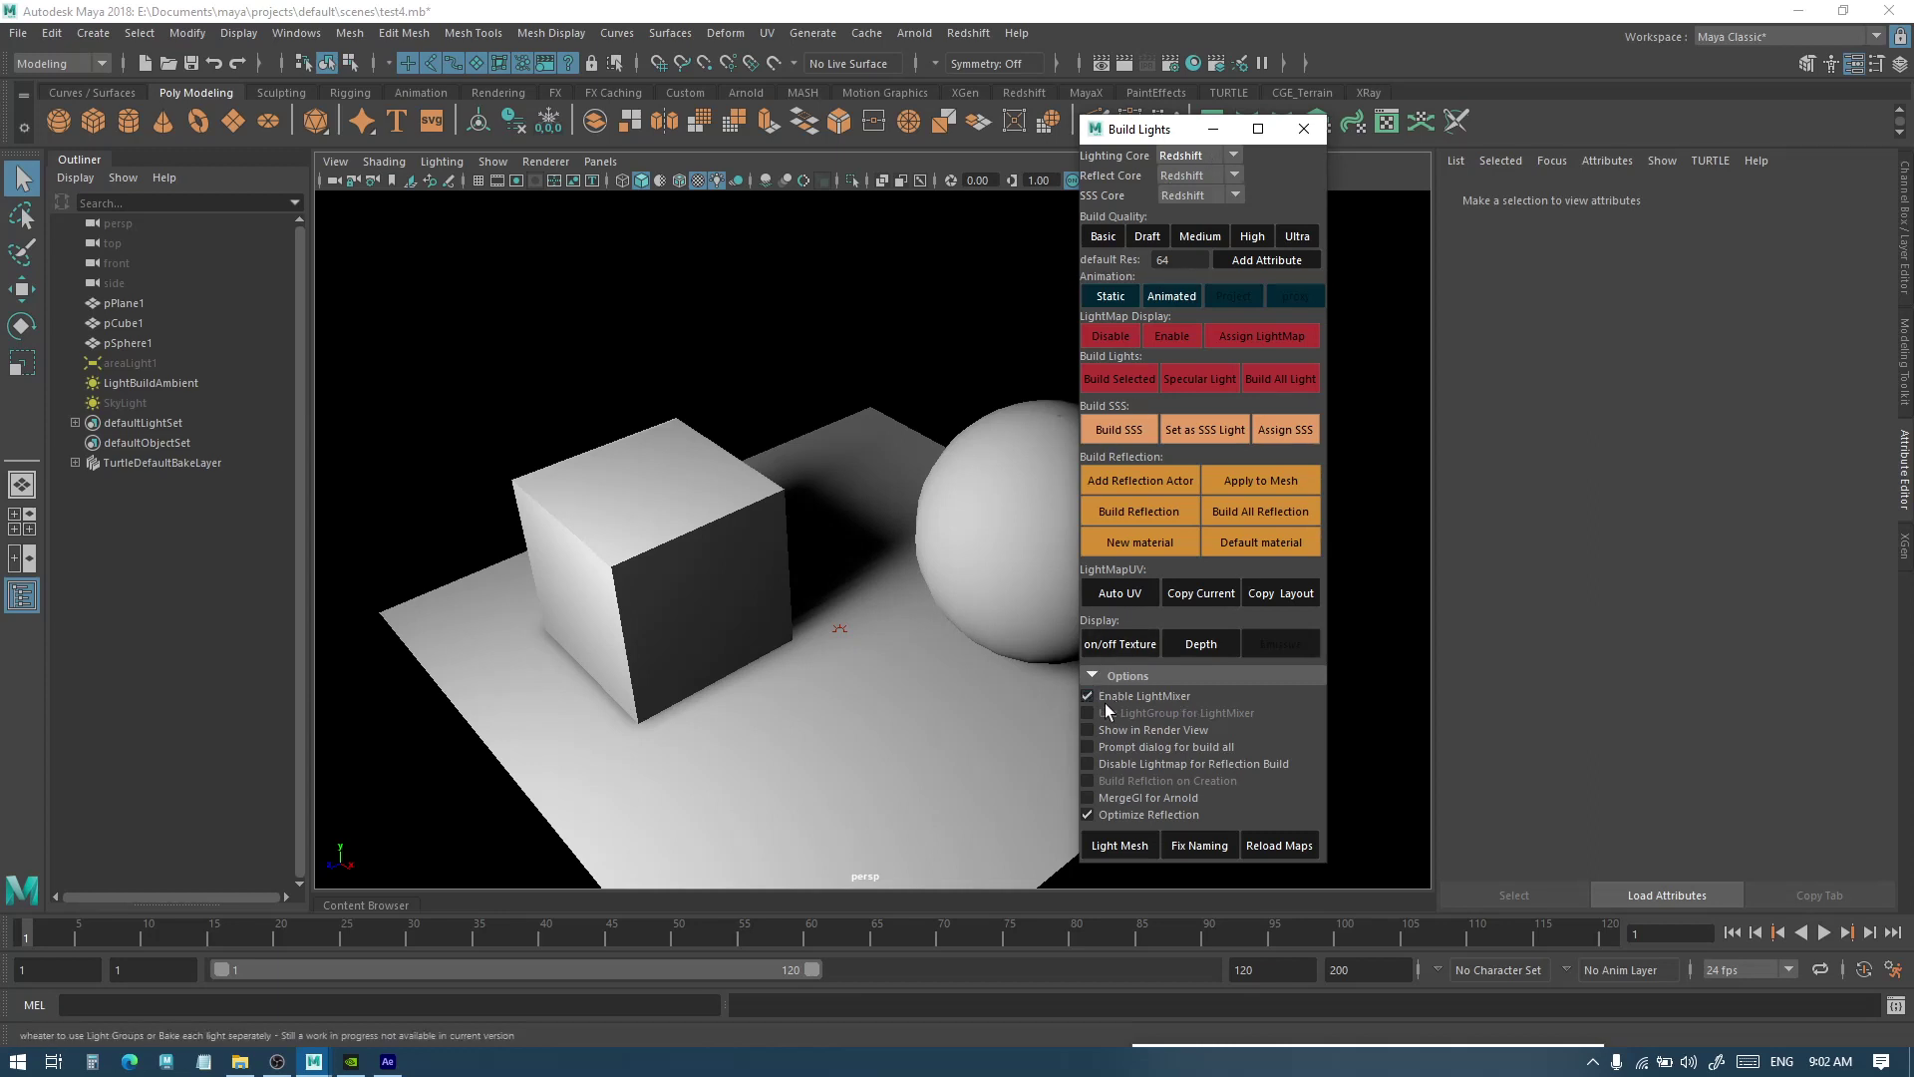
click(1310, 383)
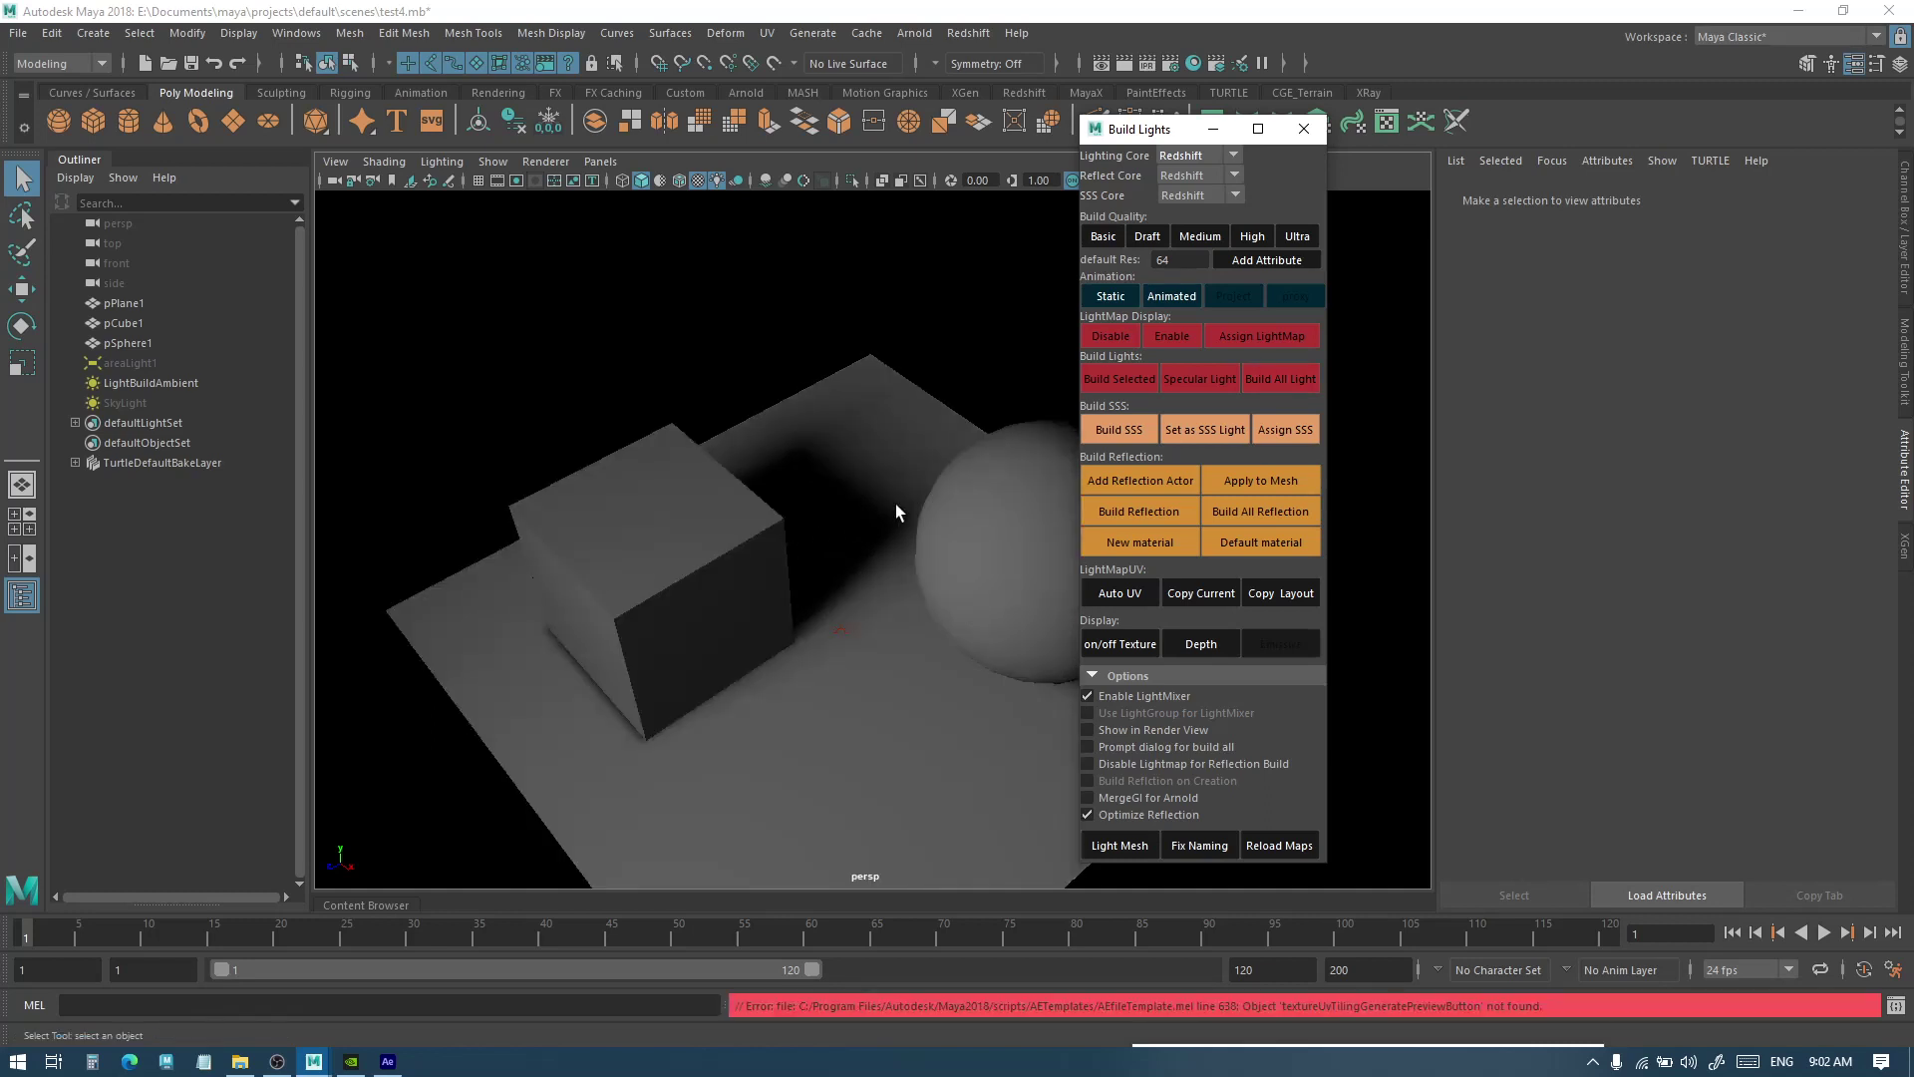
click(943, 385)
Undo the last lightmap build, then select the sphere to view its lambert1 material
key(ctrl+z)
key(ctrl+z)
key(ctrl+z)
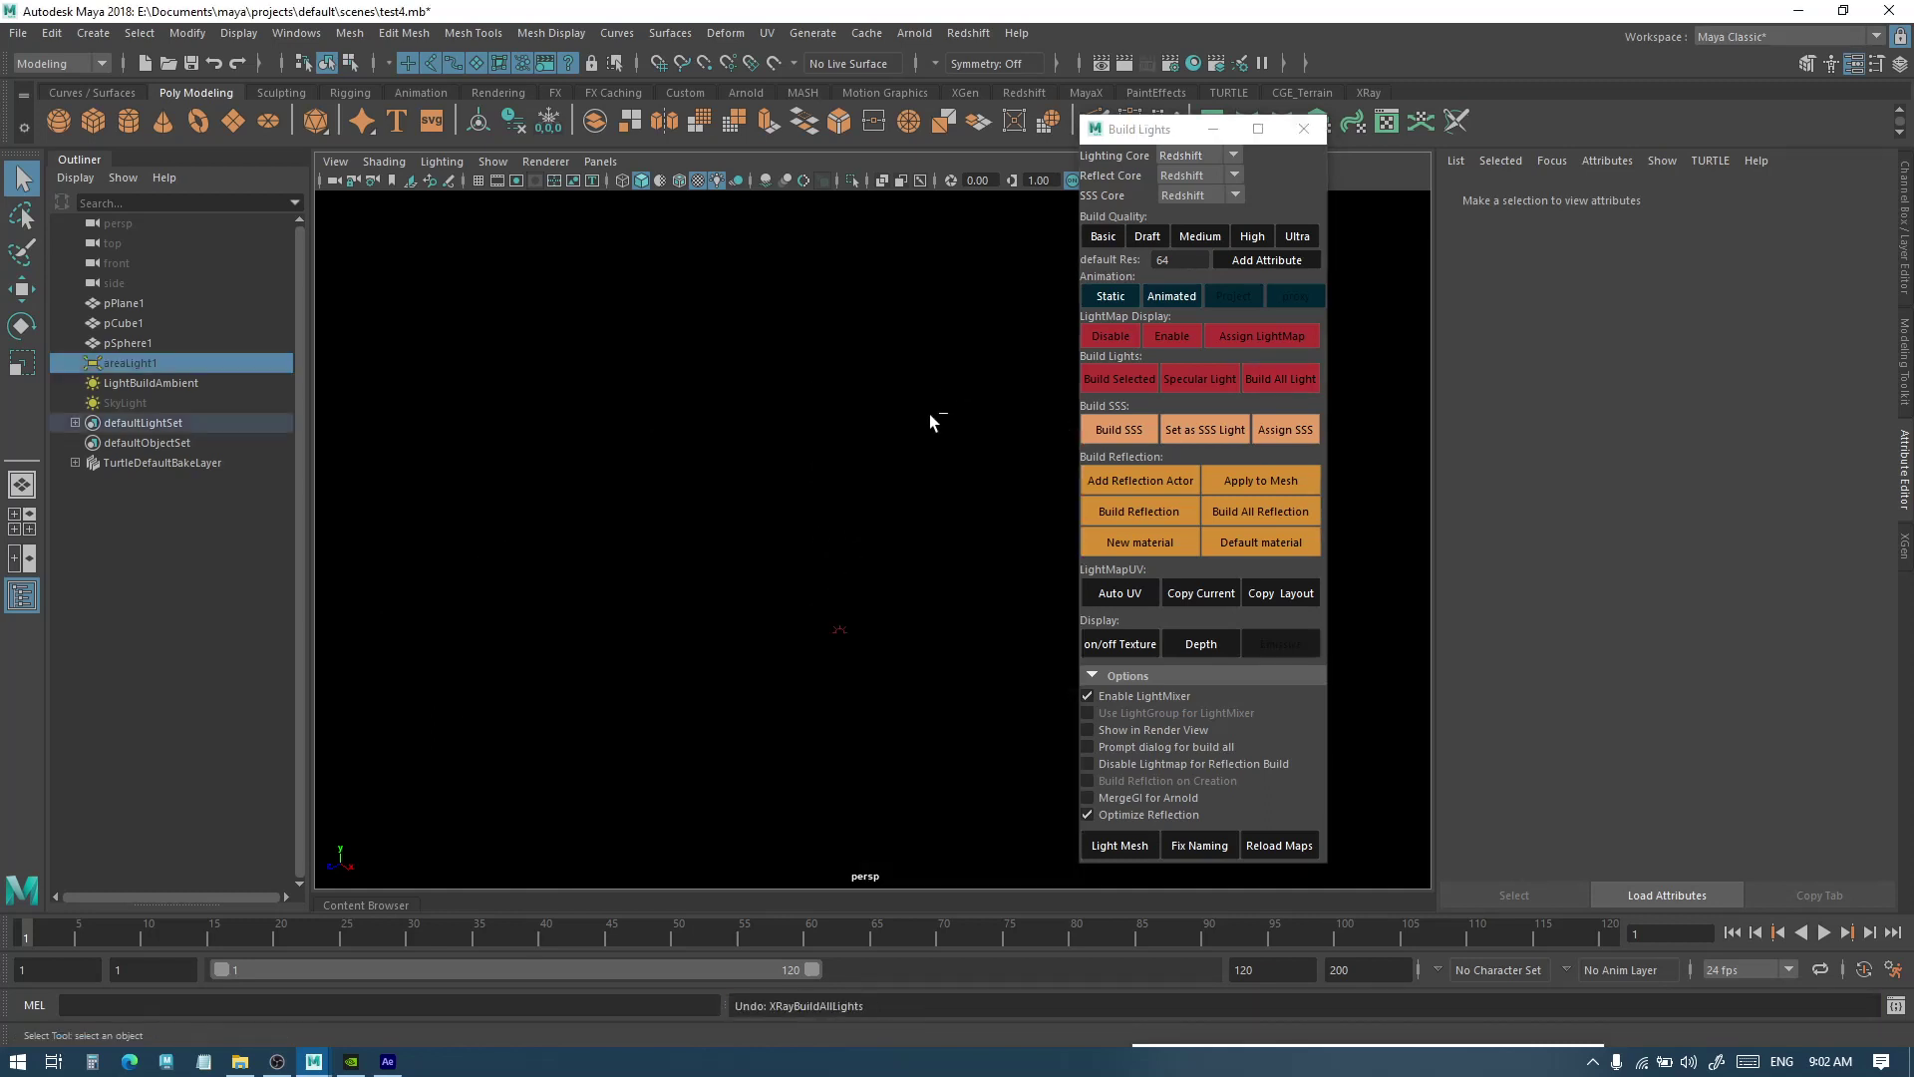
click(708, 564)
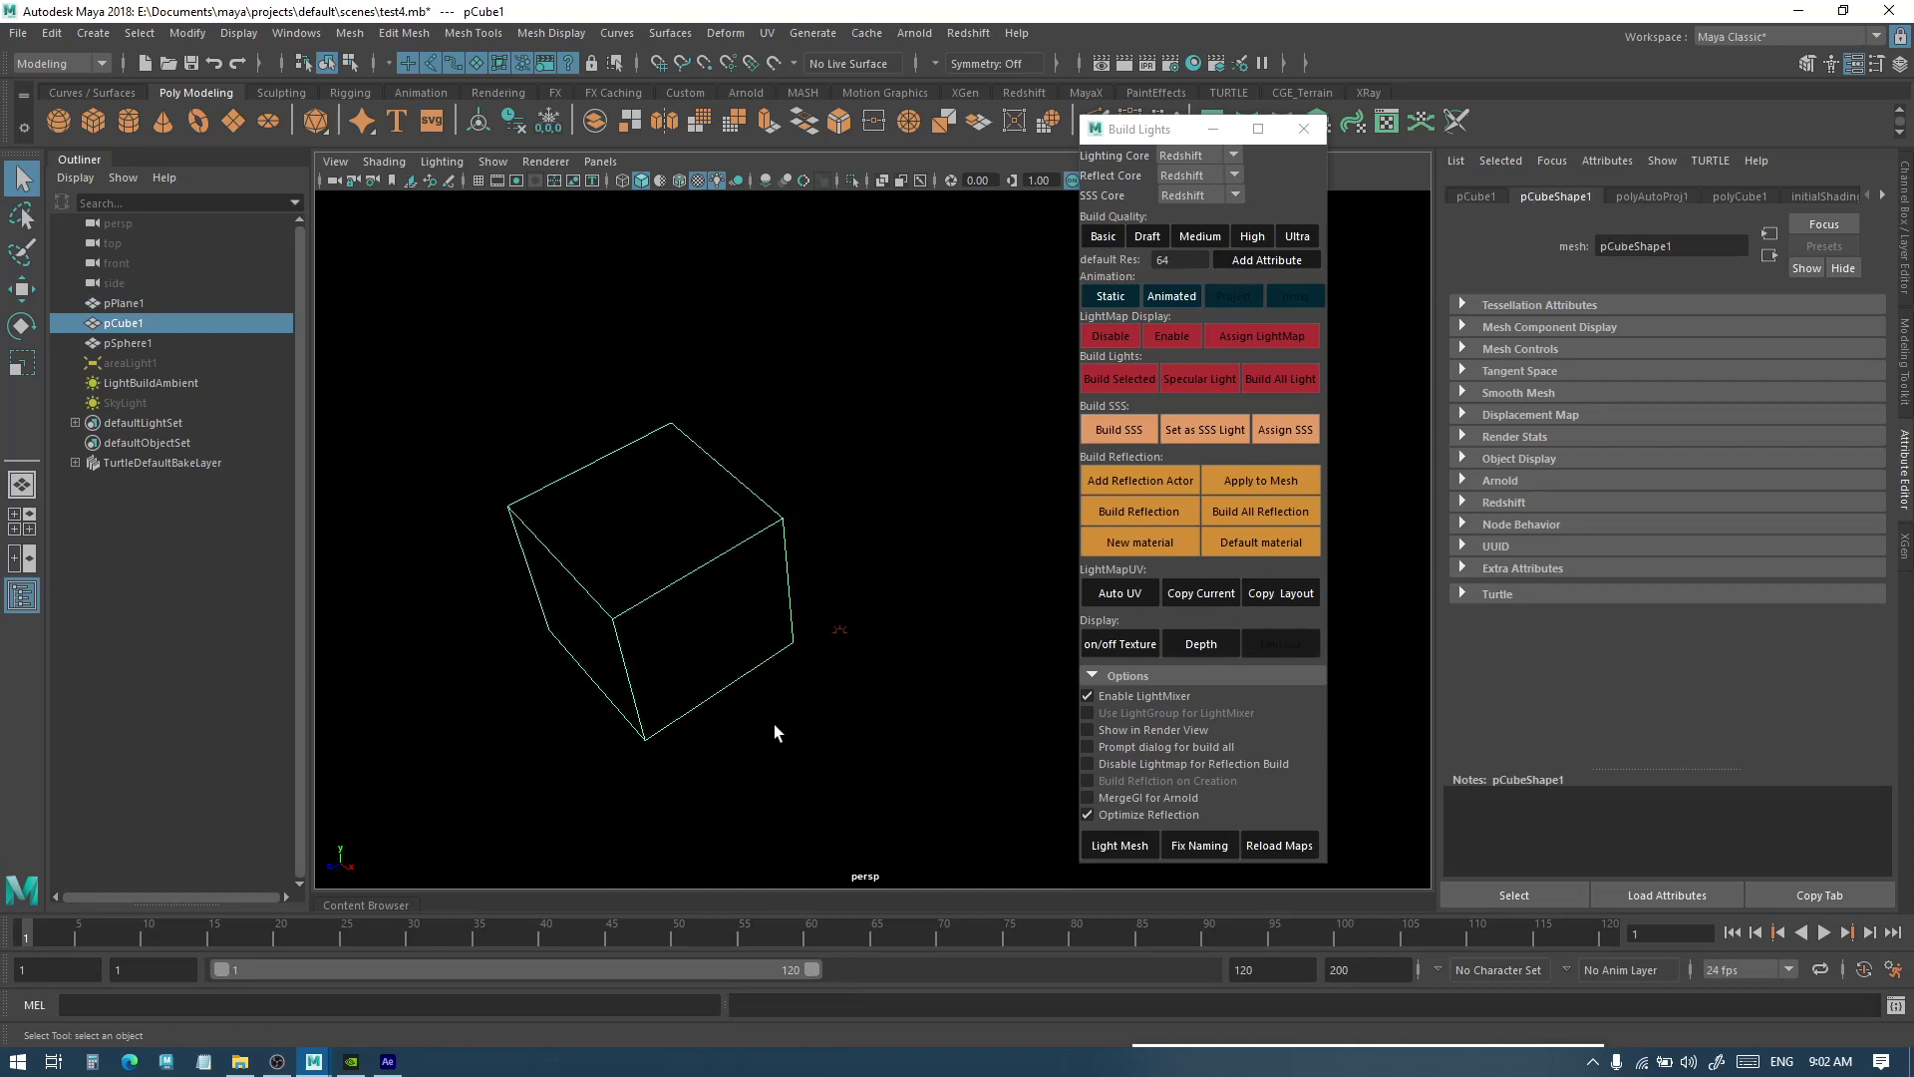
key(ctrl+z)
key(ctrl+z)
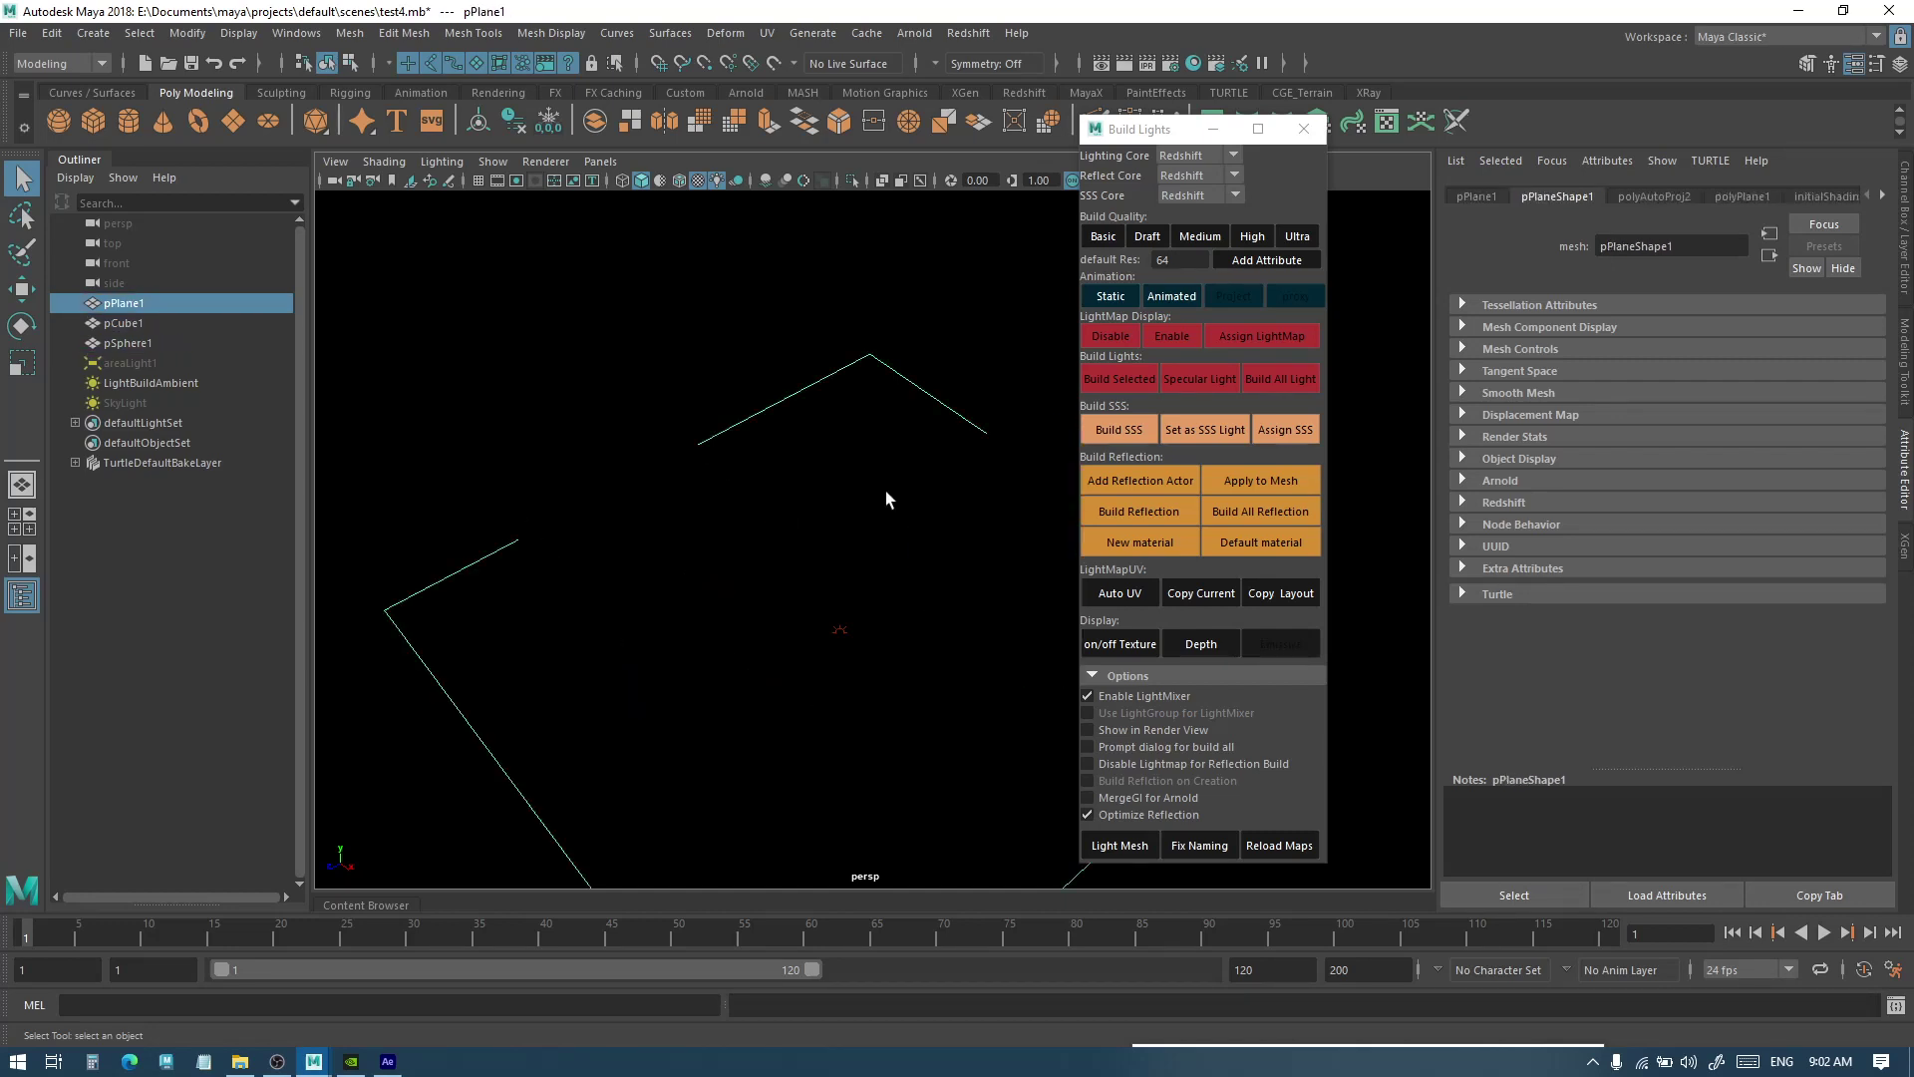
click(1264, 379)
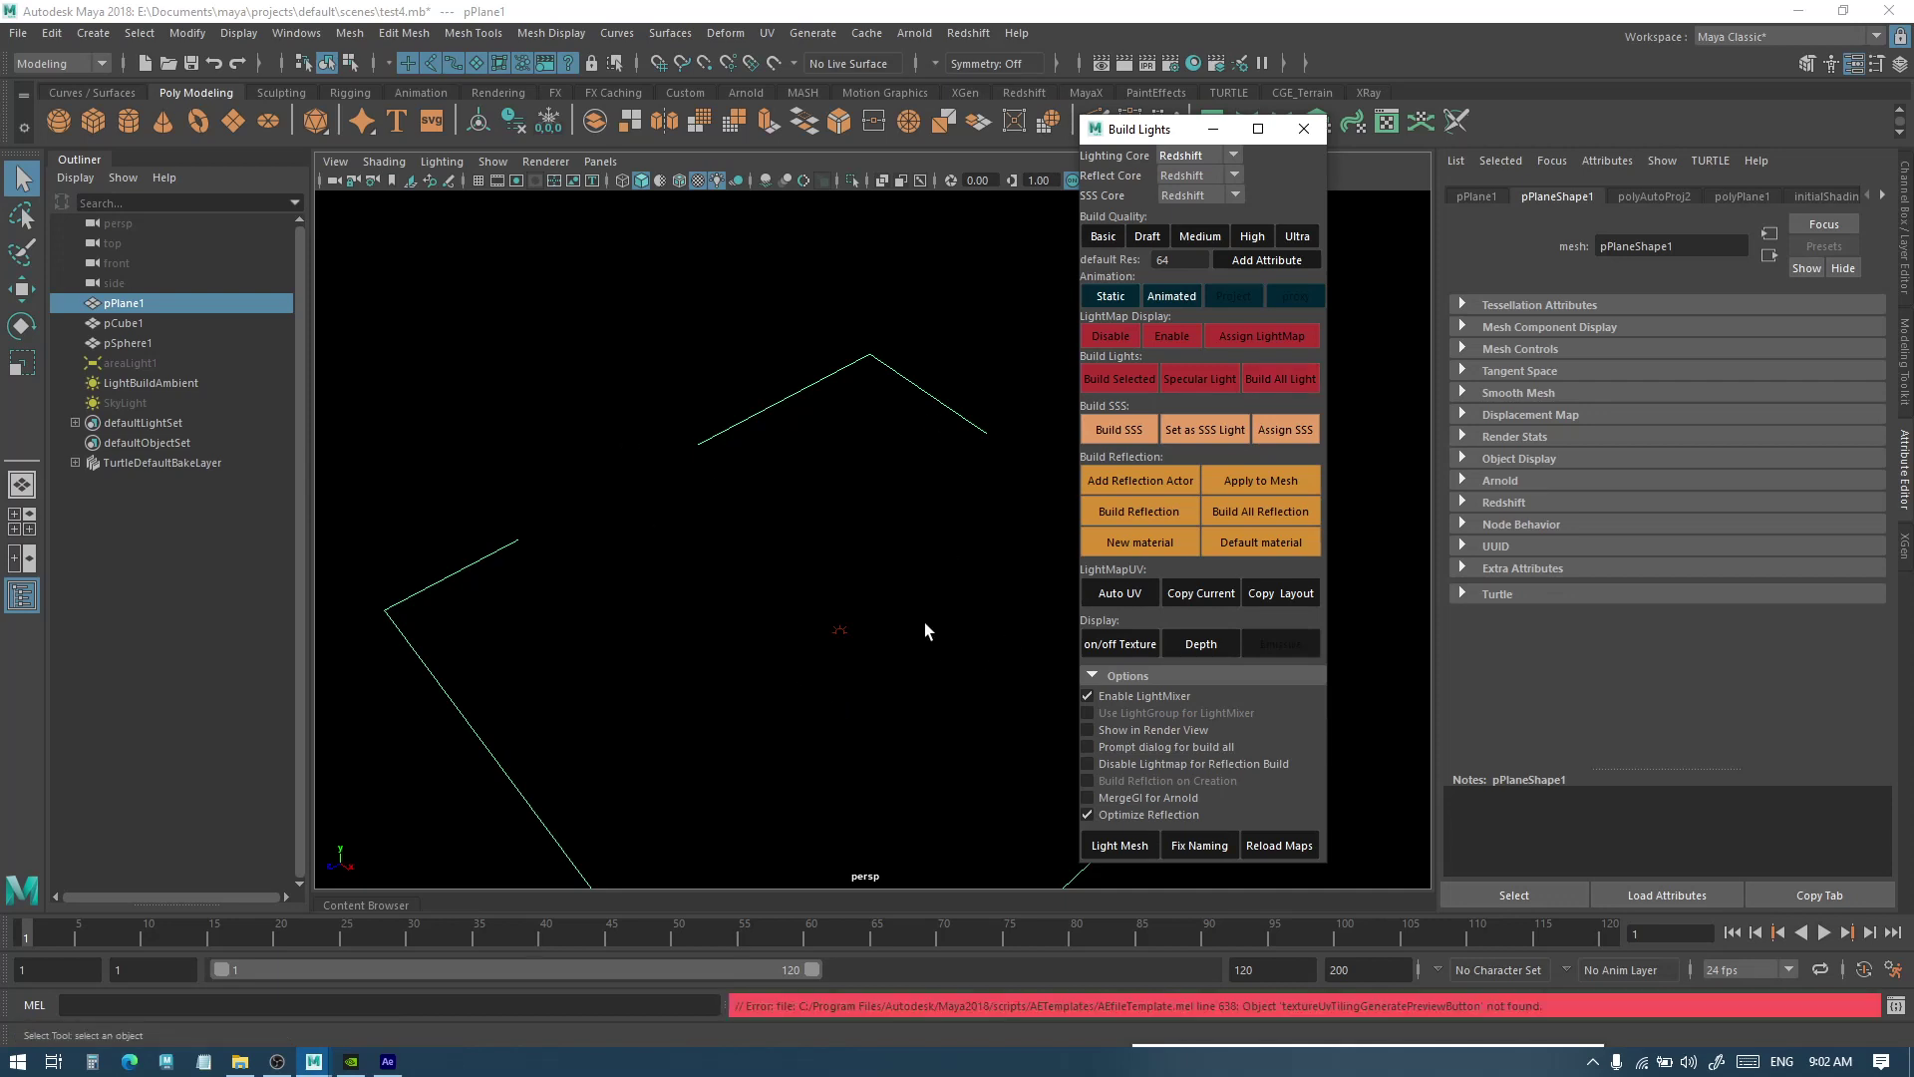
click(919, 478)
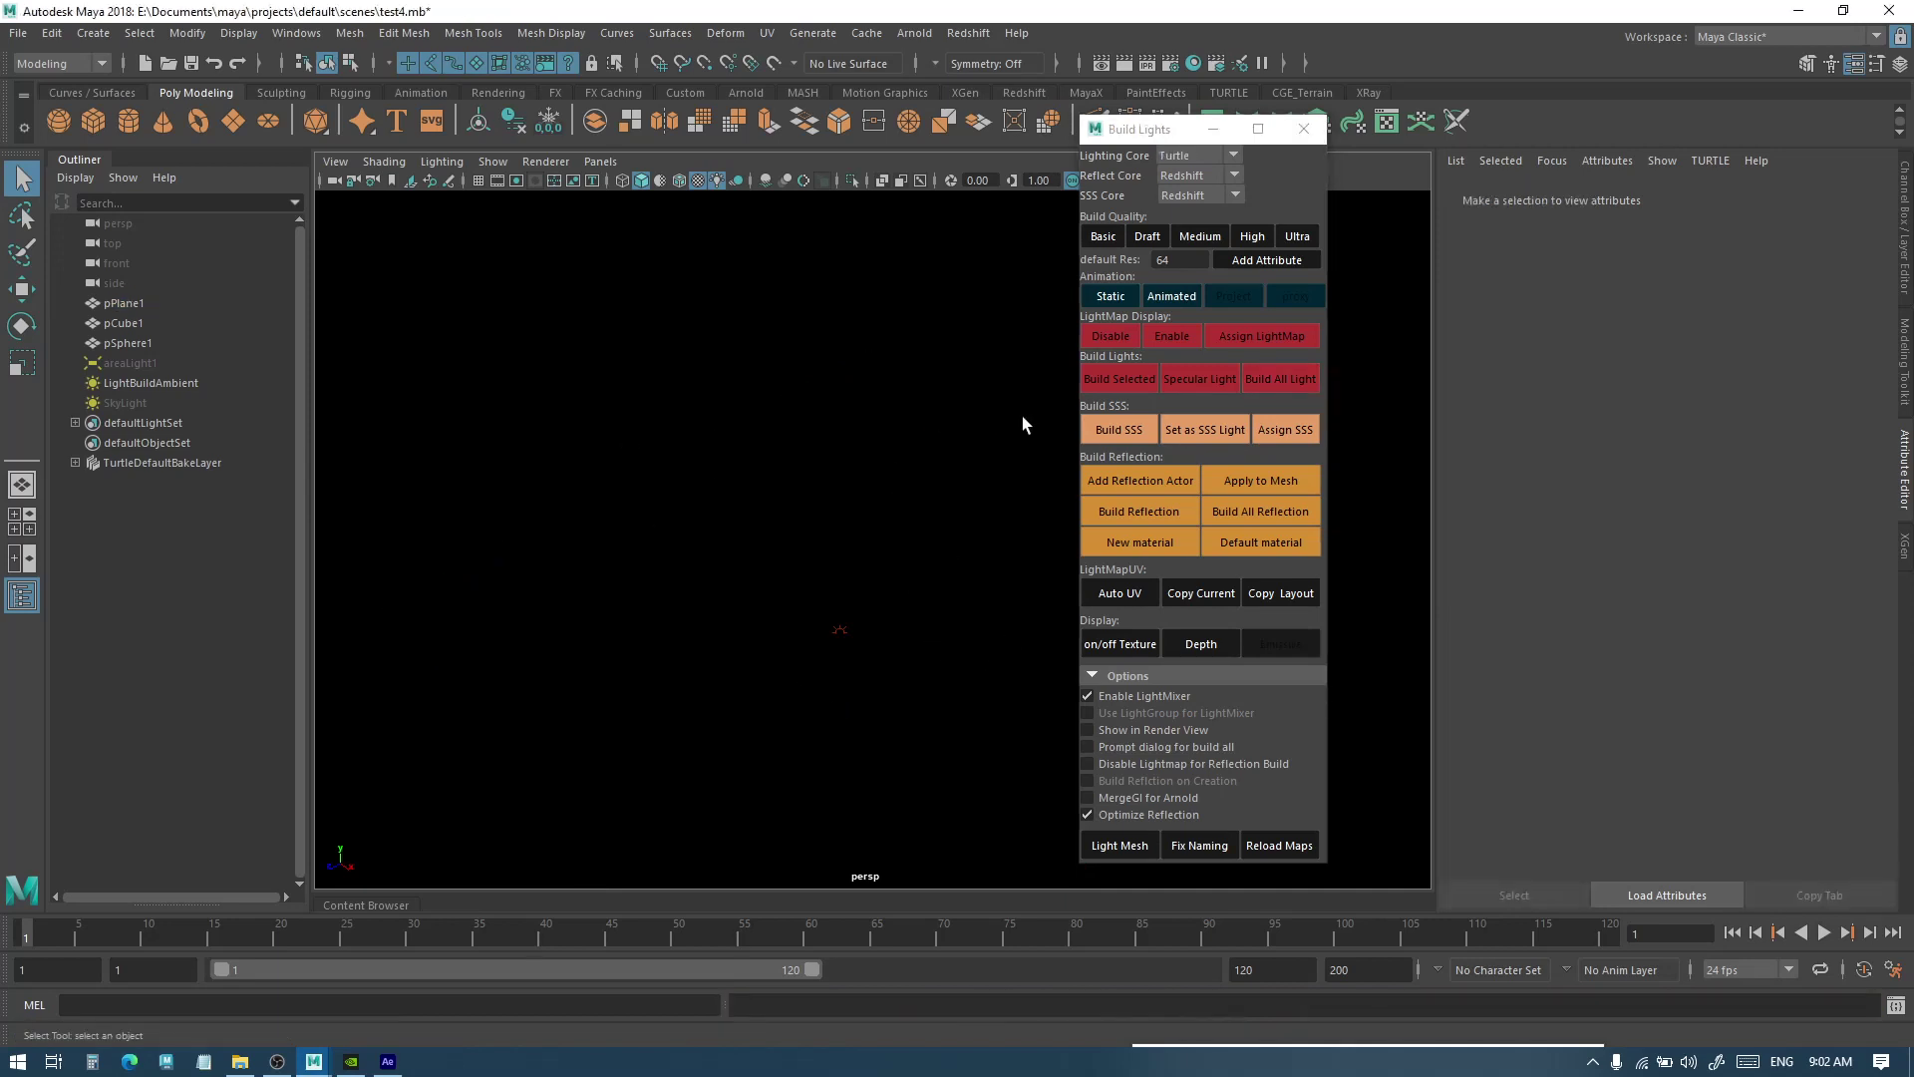
click(1003, 529)
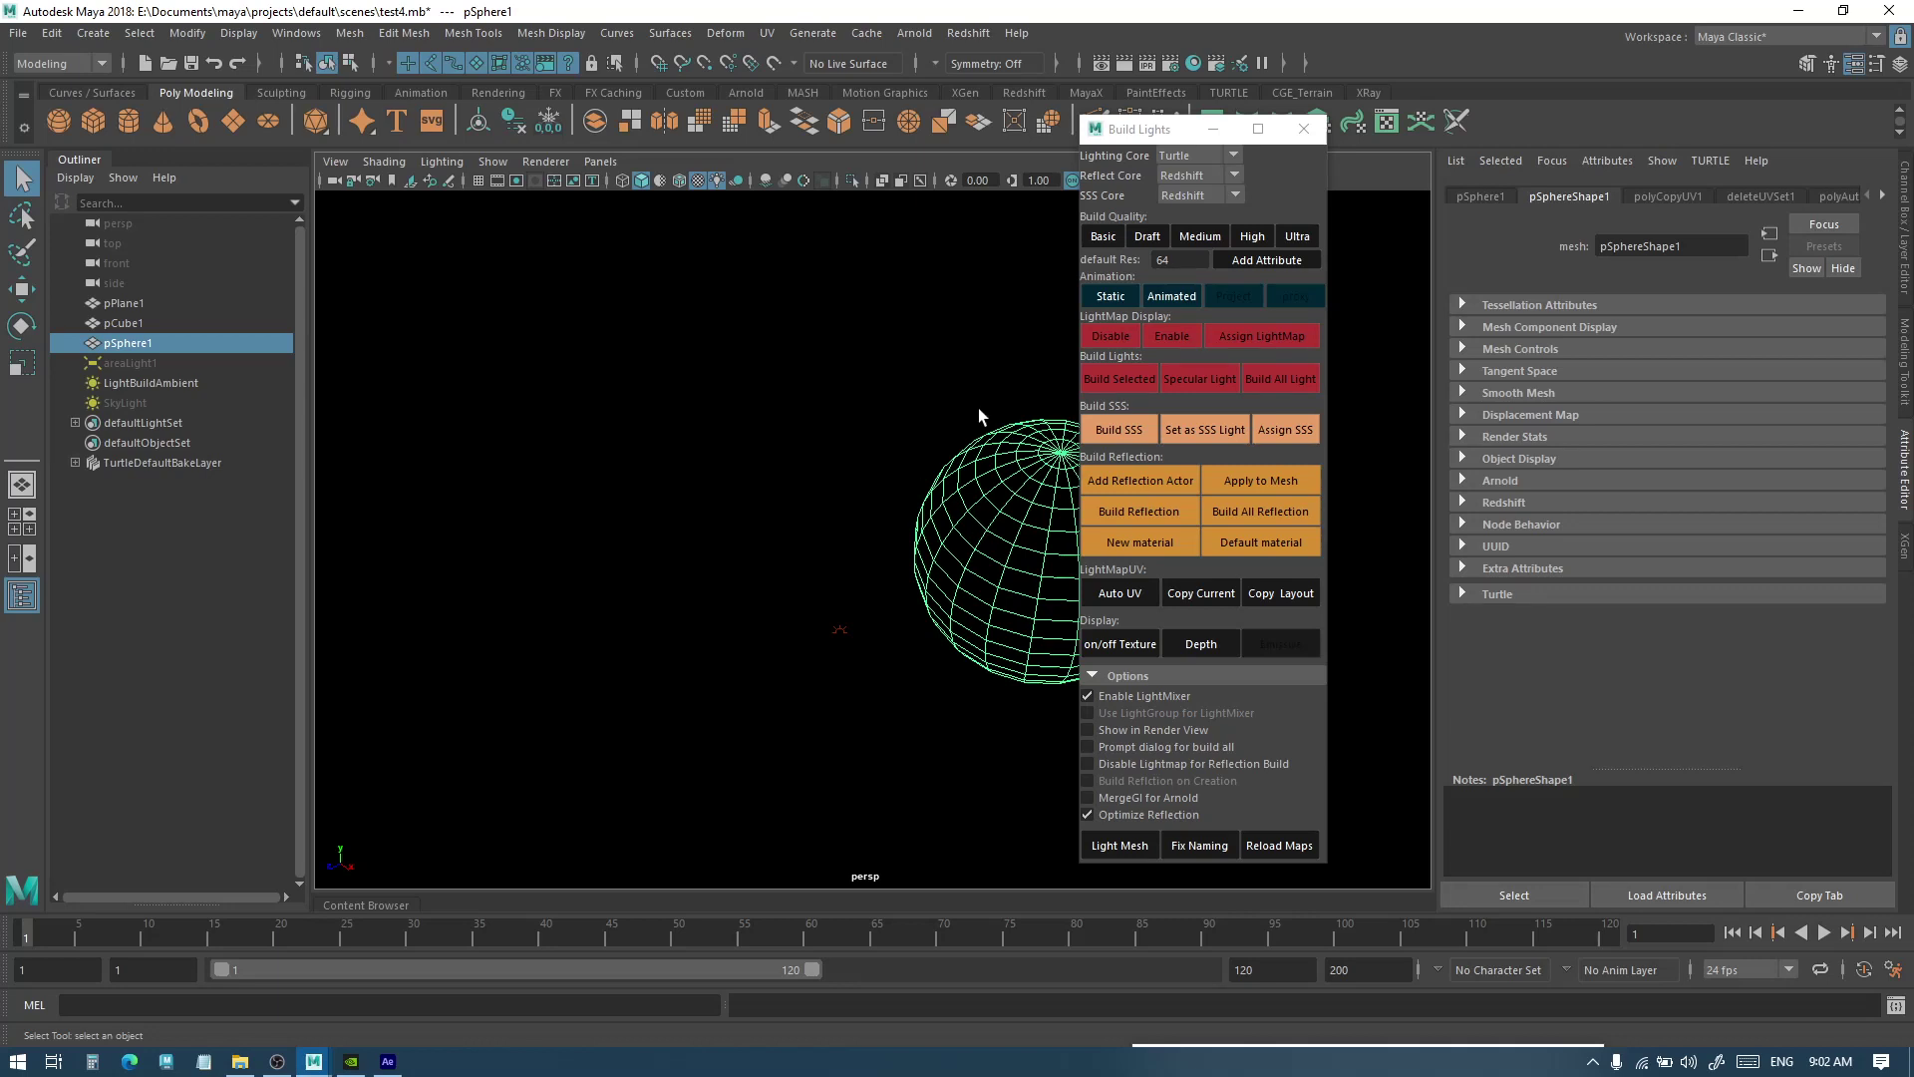
right_drag(978, 409, 955, 454)
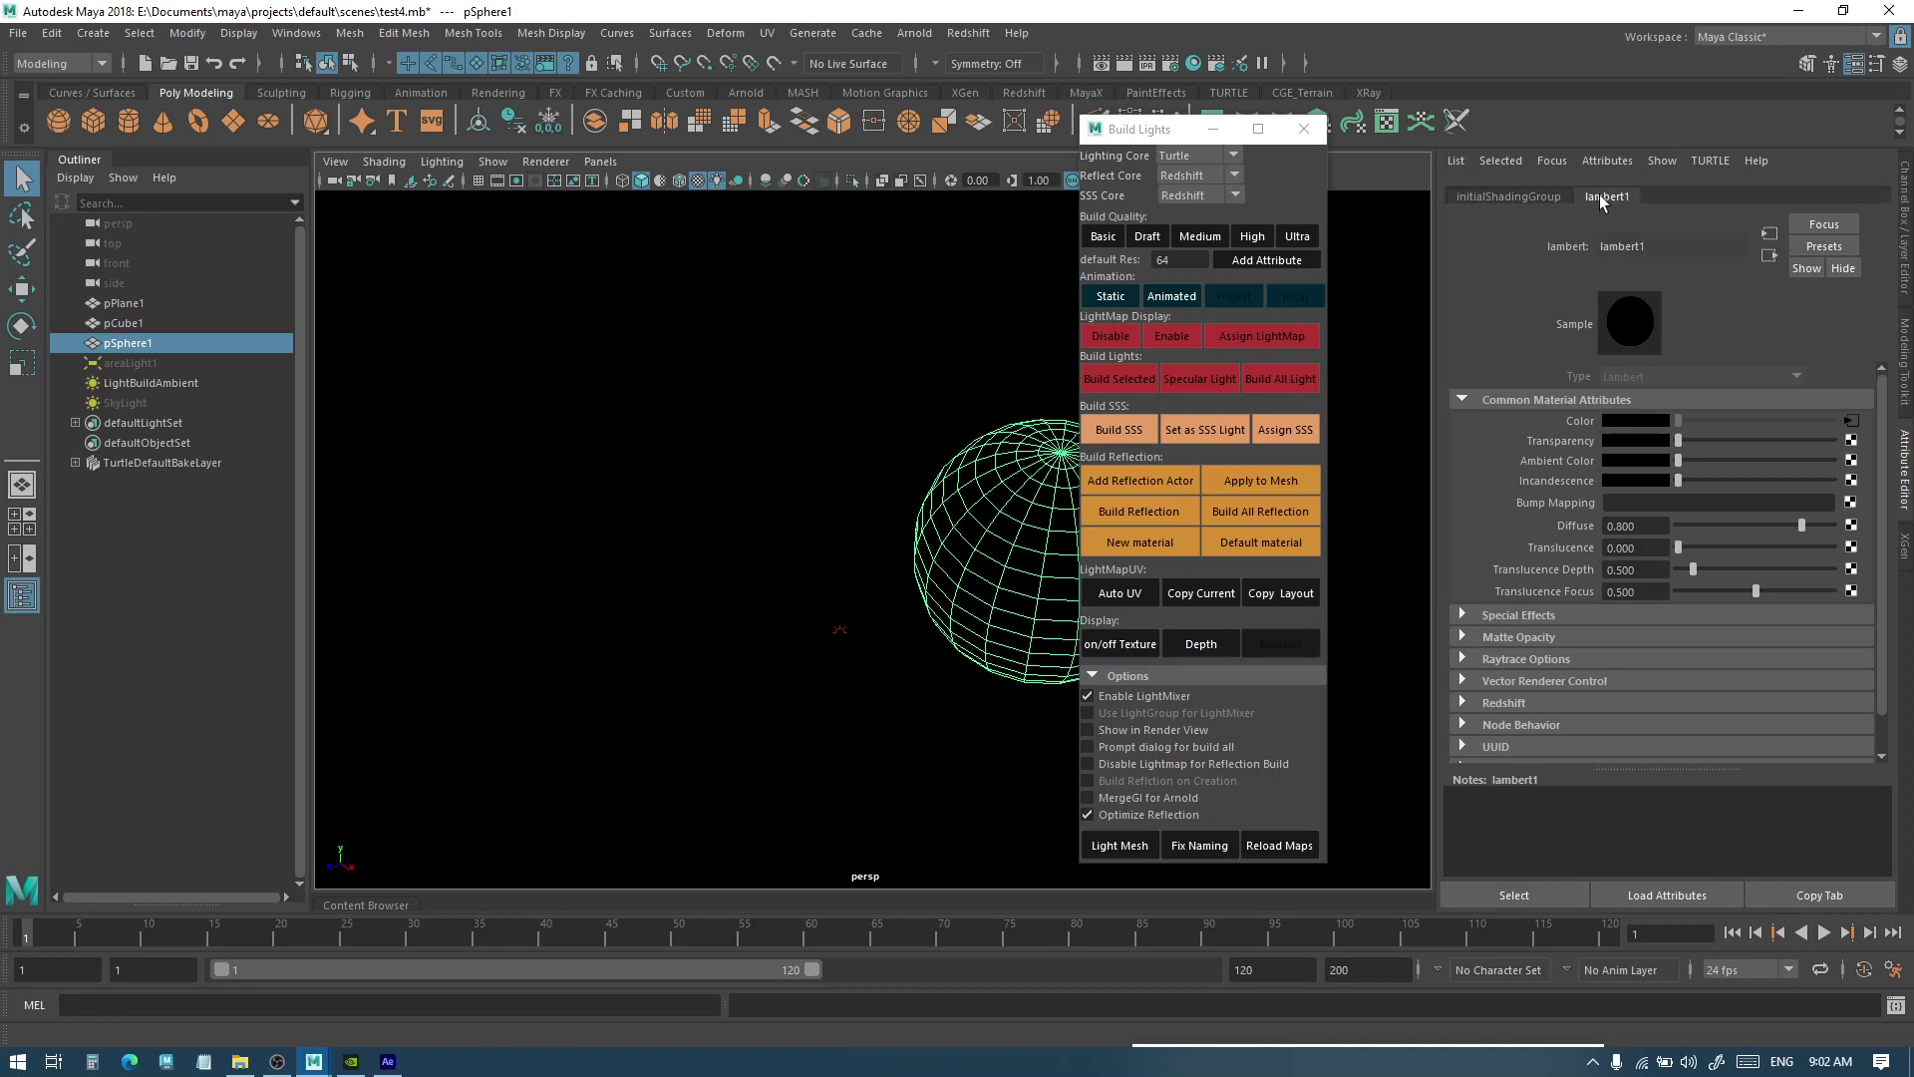
Open the lightMapLayer texture from the material colour and review its layers
click(1851, 420)
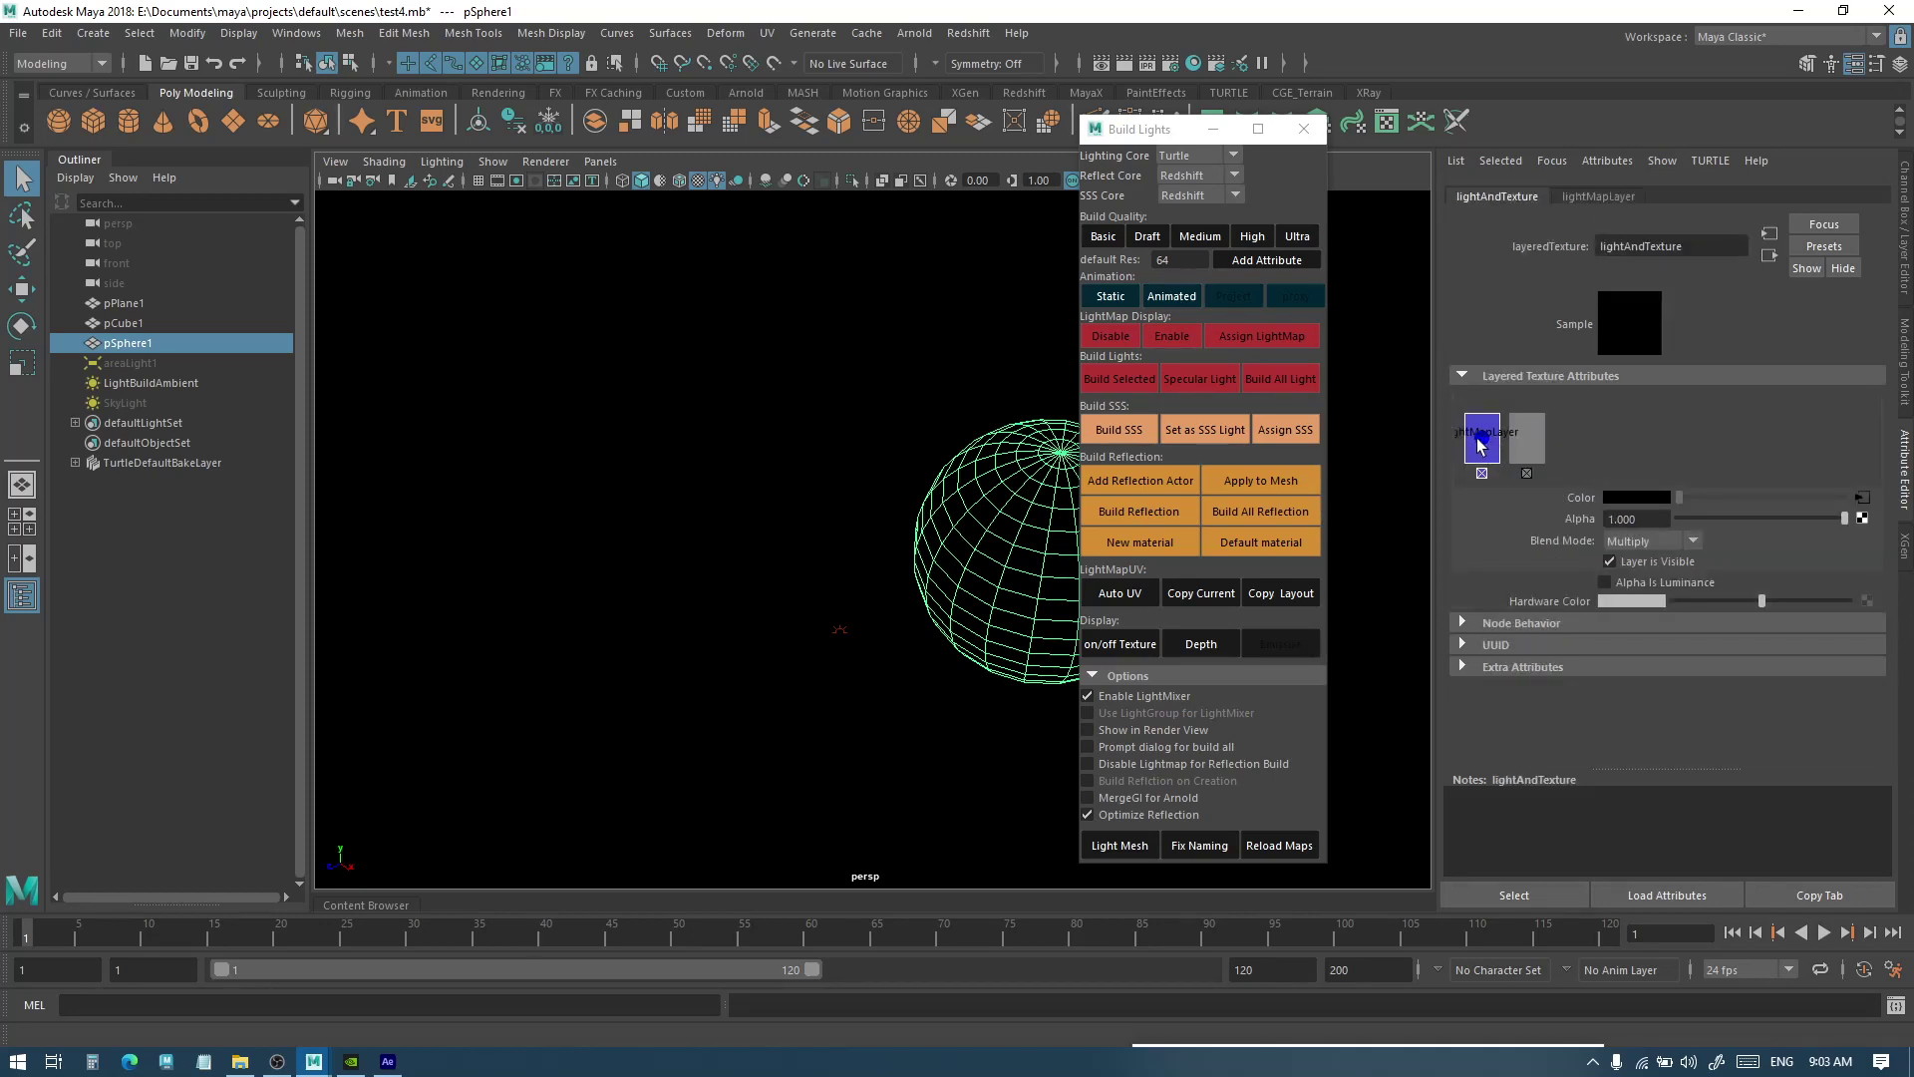
click(1483, 448)
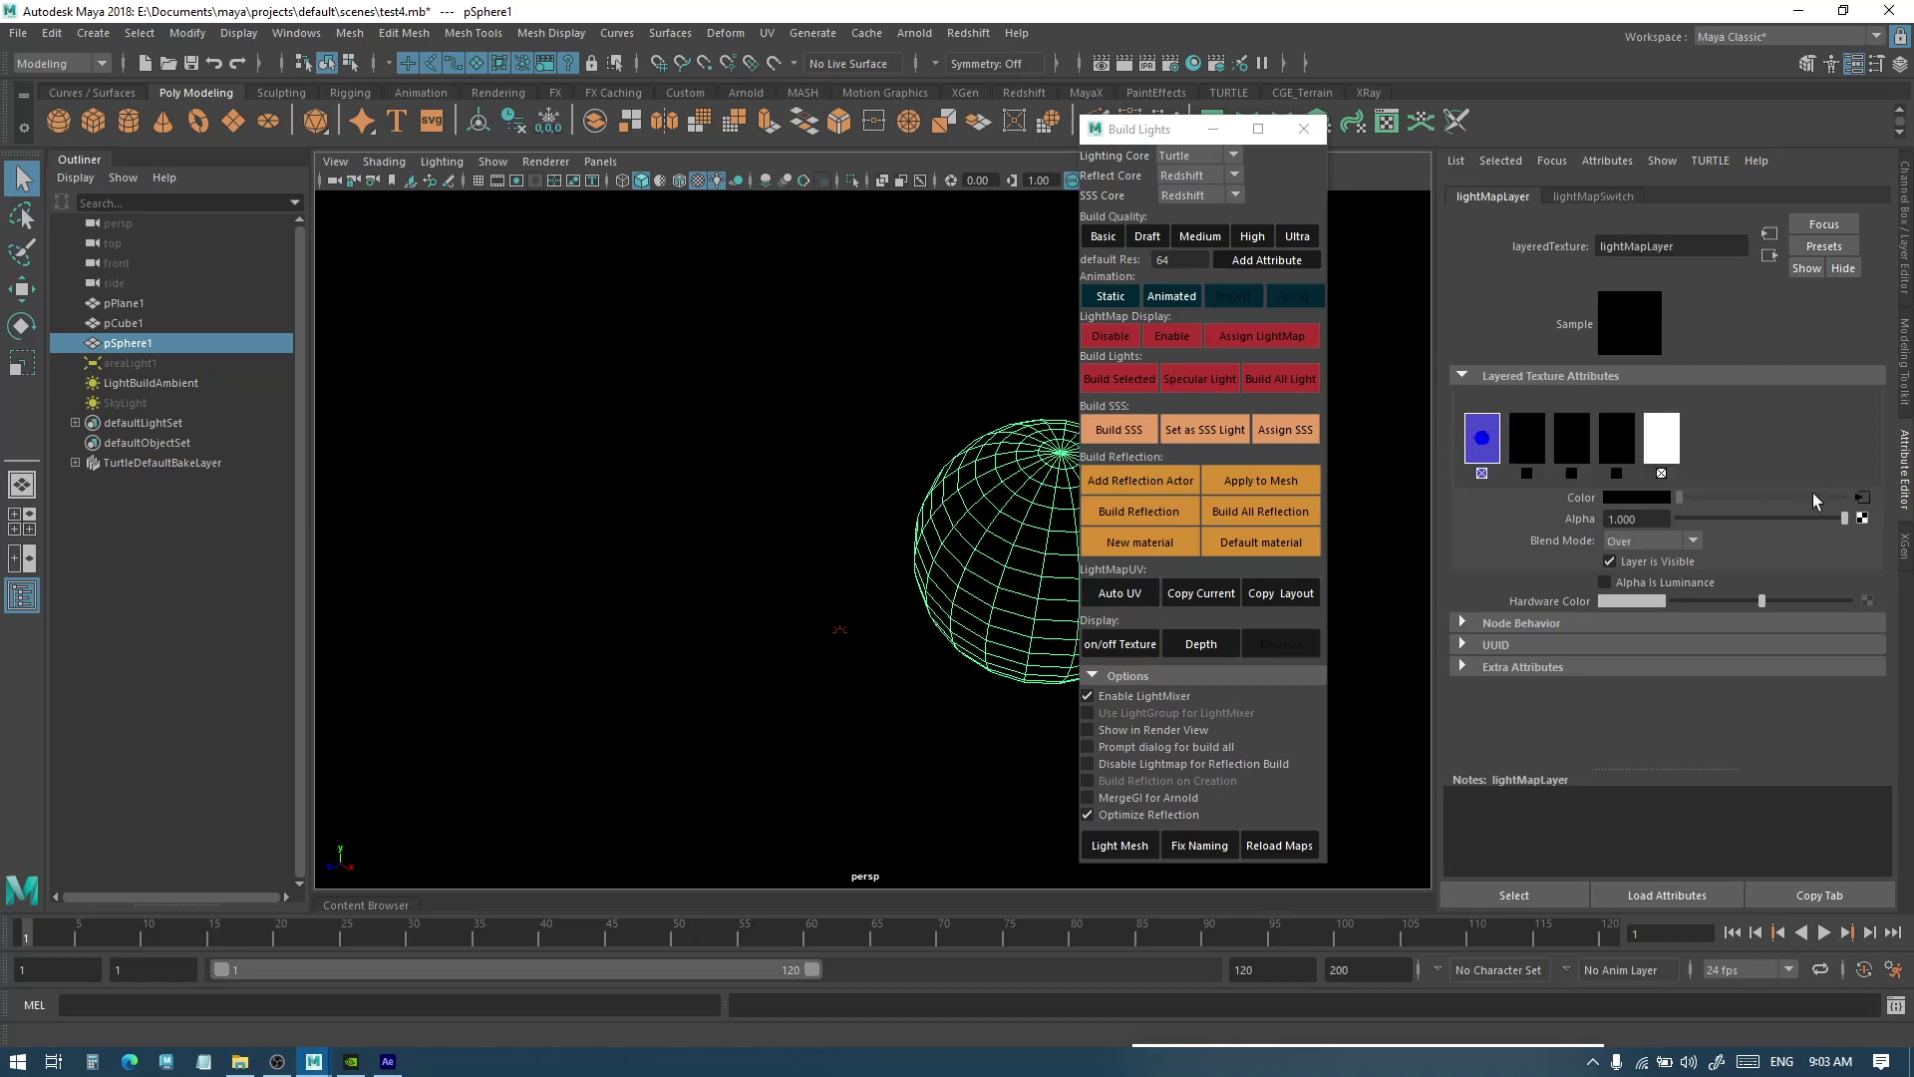
click(1524, 440)
click(1573, 435)
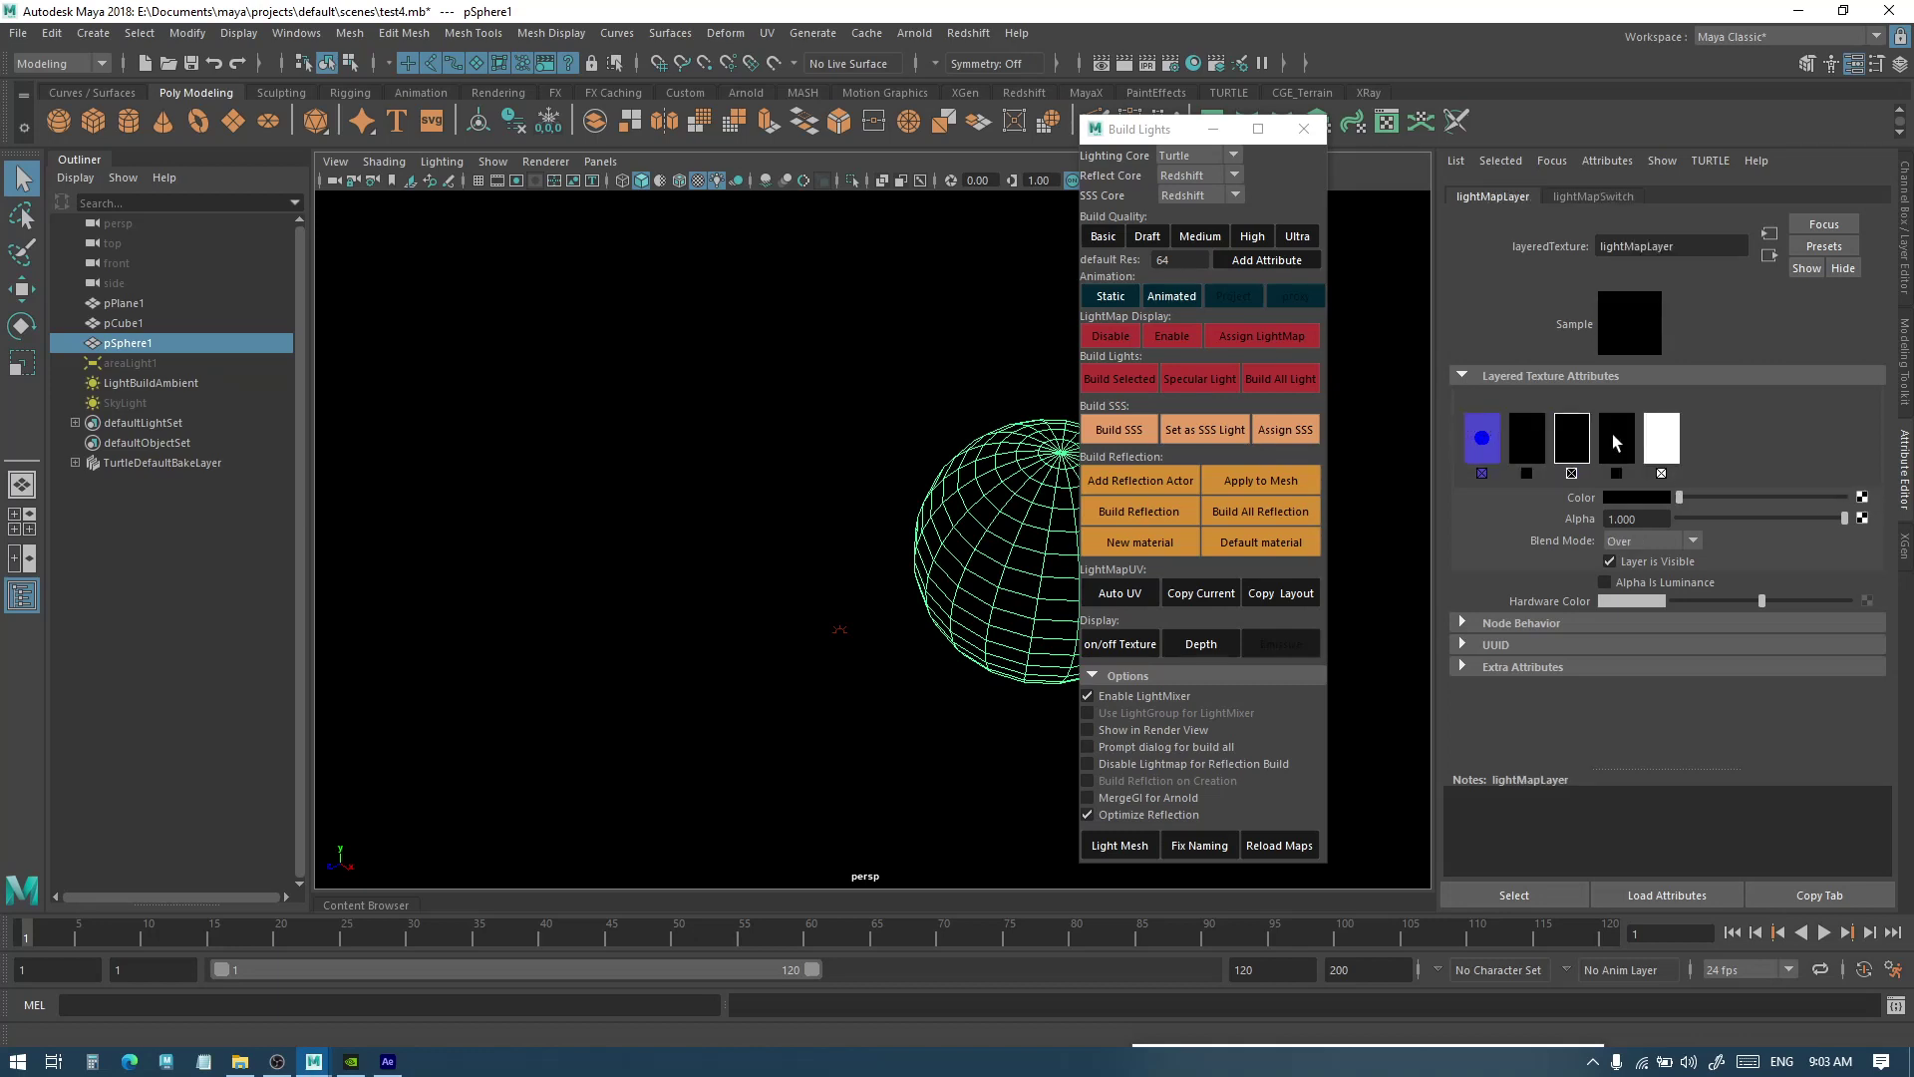
click(1614, 434)
click(1526, 446)
mouse_move(1526, 446)
middle_down()
mouse_move(1496, 438)
mouse_move(1532, 443)
middle_up()
click(1572, 437)
Remove the three black layers, leaving only the blue and white layers
click(1616, 473)
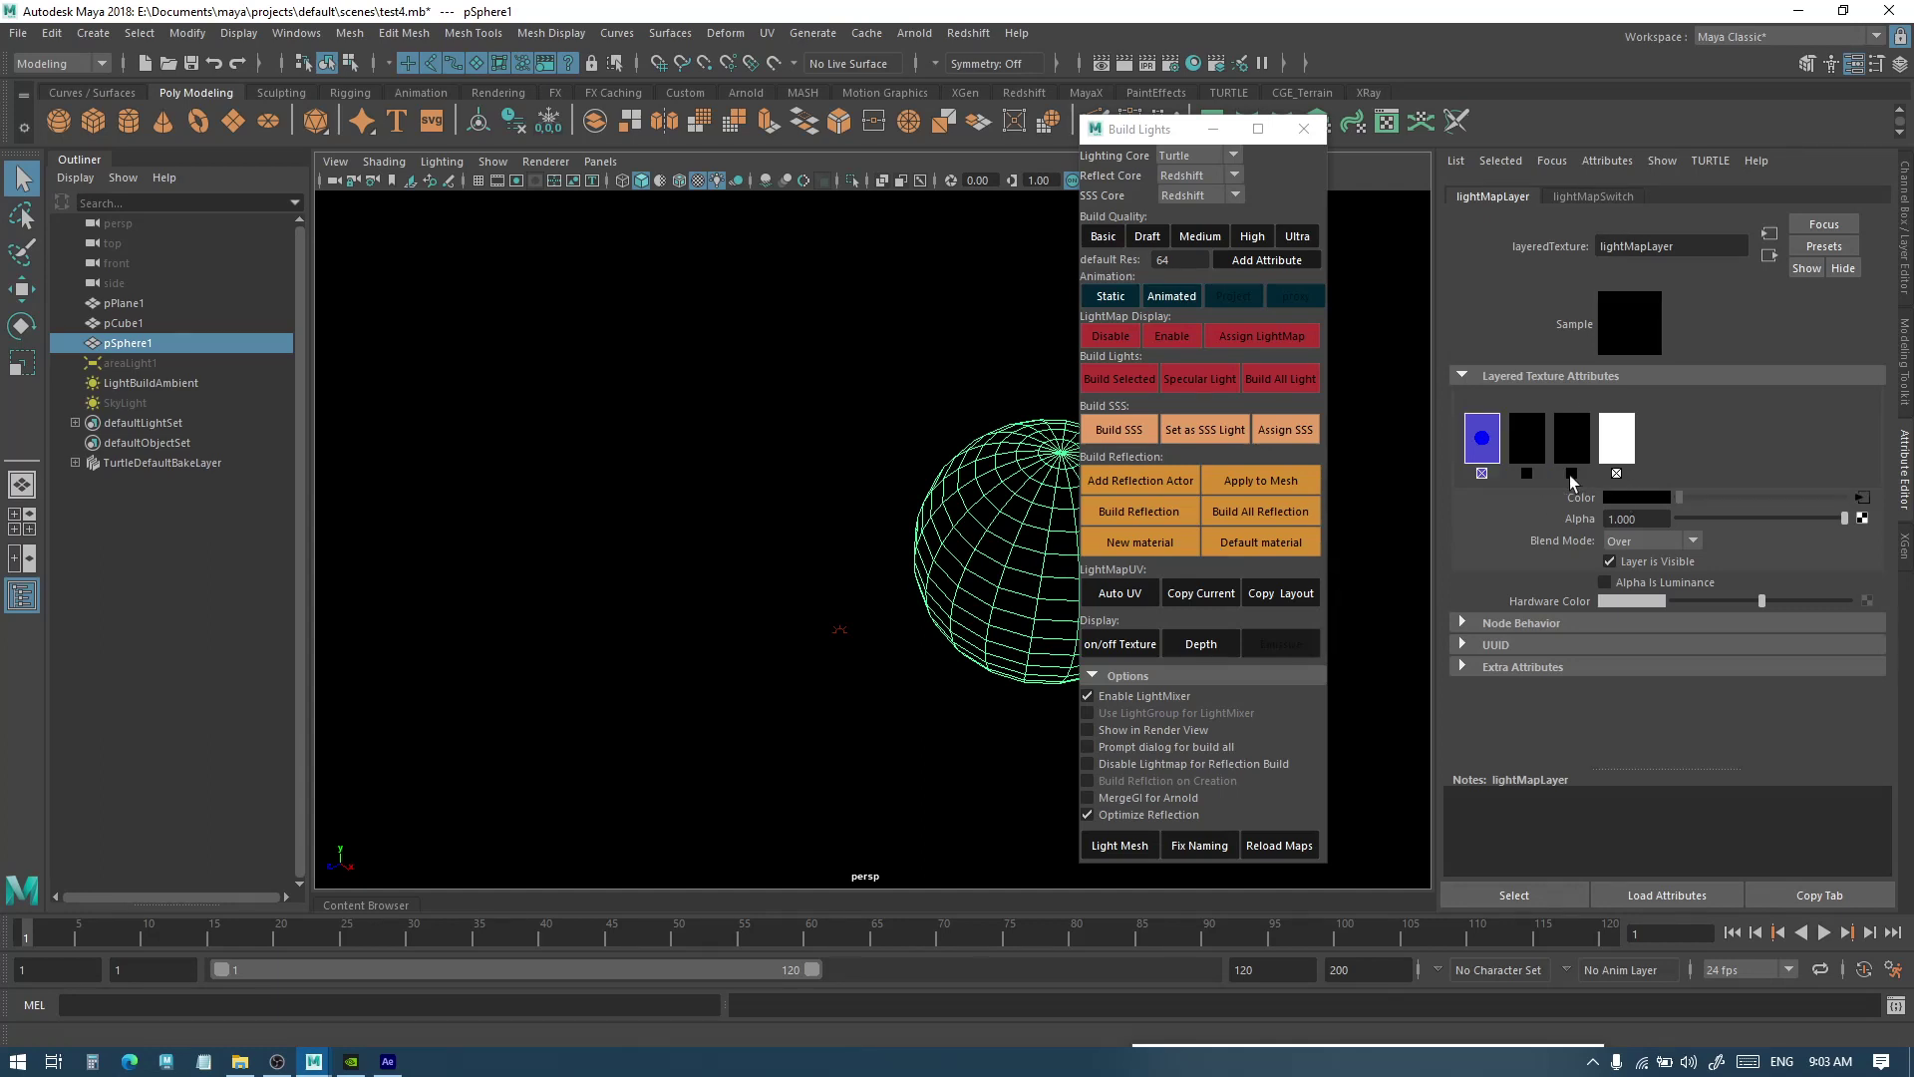
click(1571, 473)
click(1528, 473)
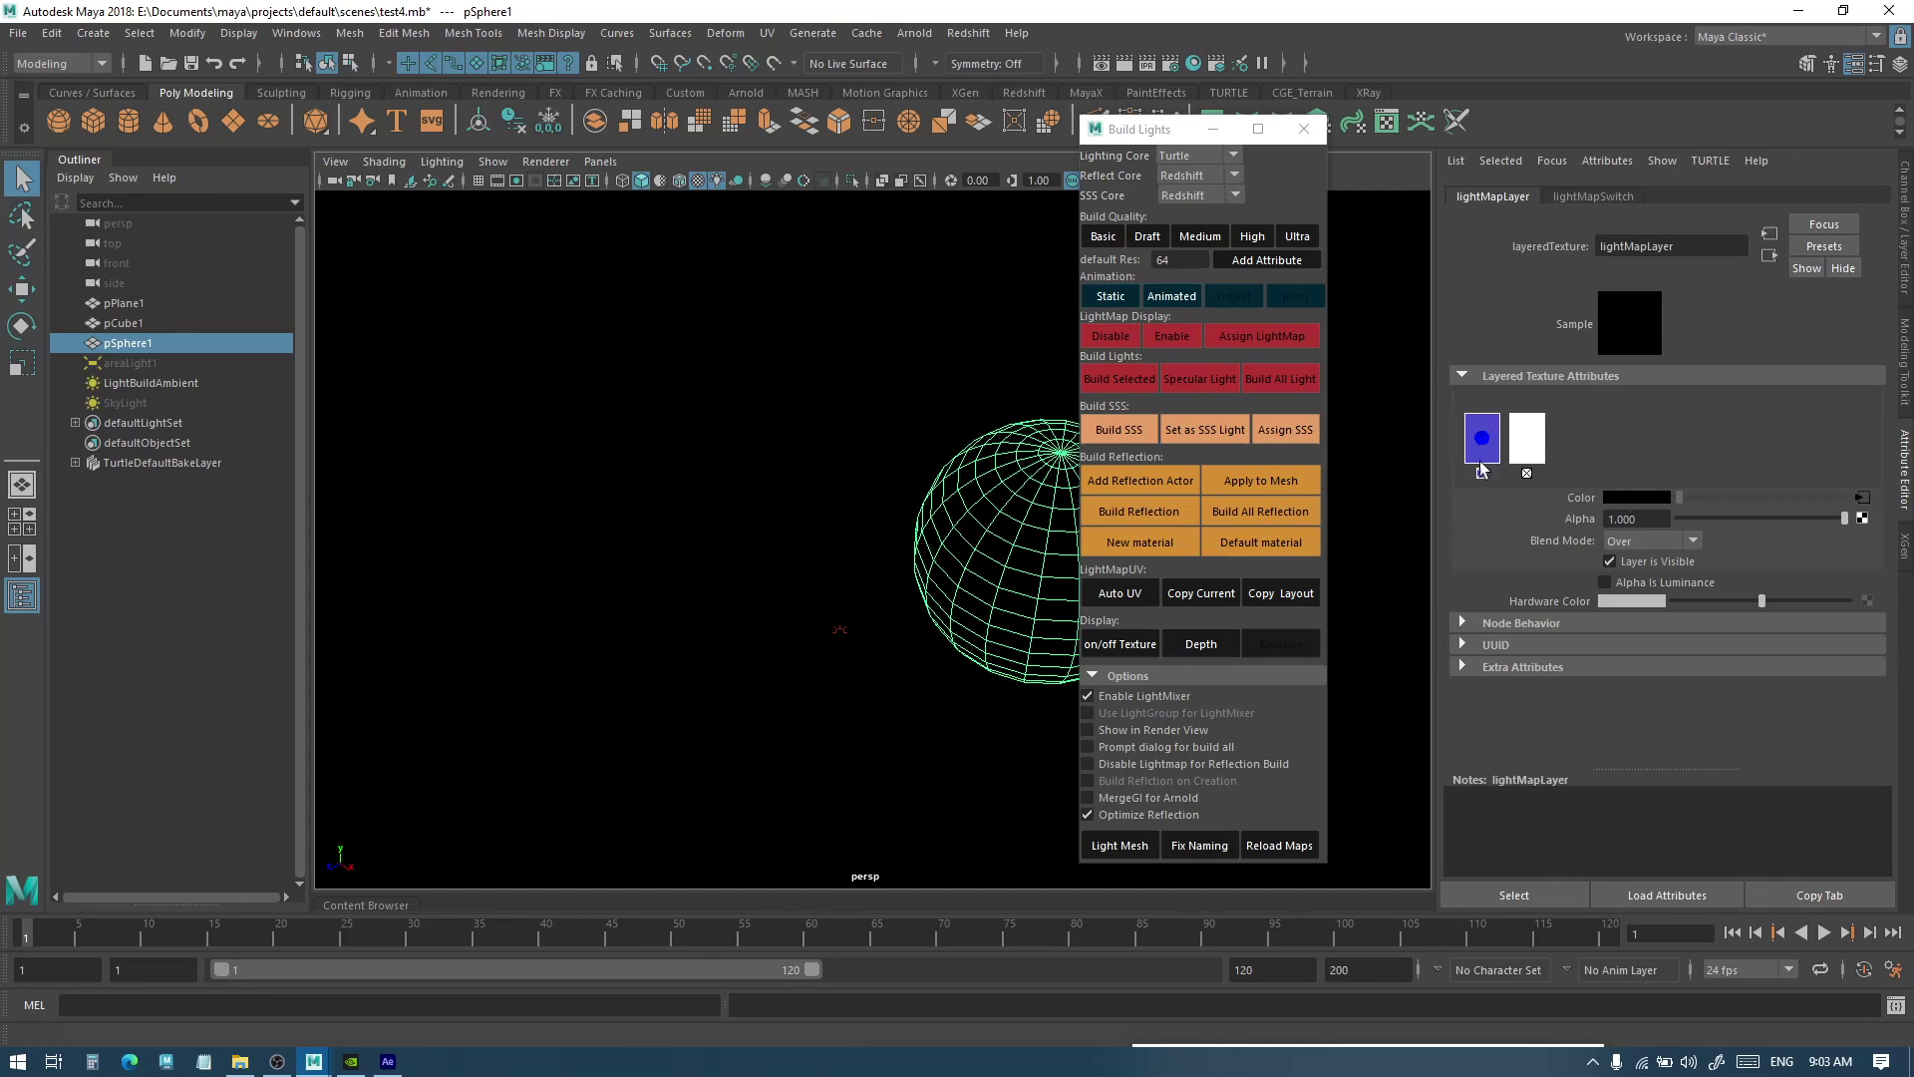
click(997, 419)
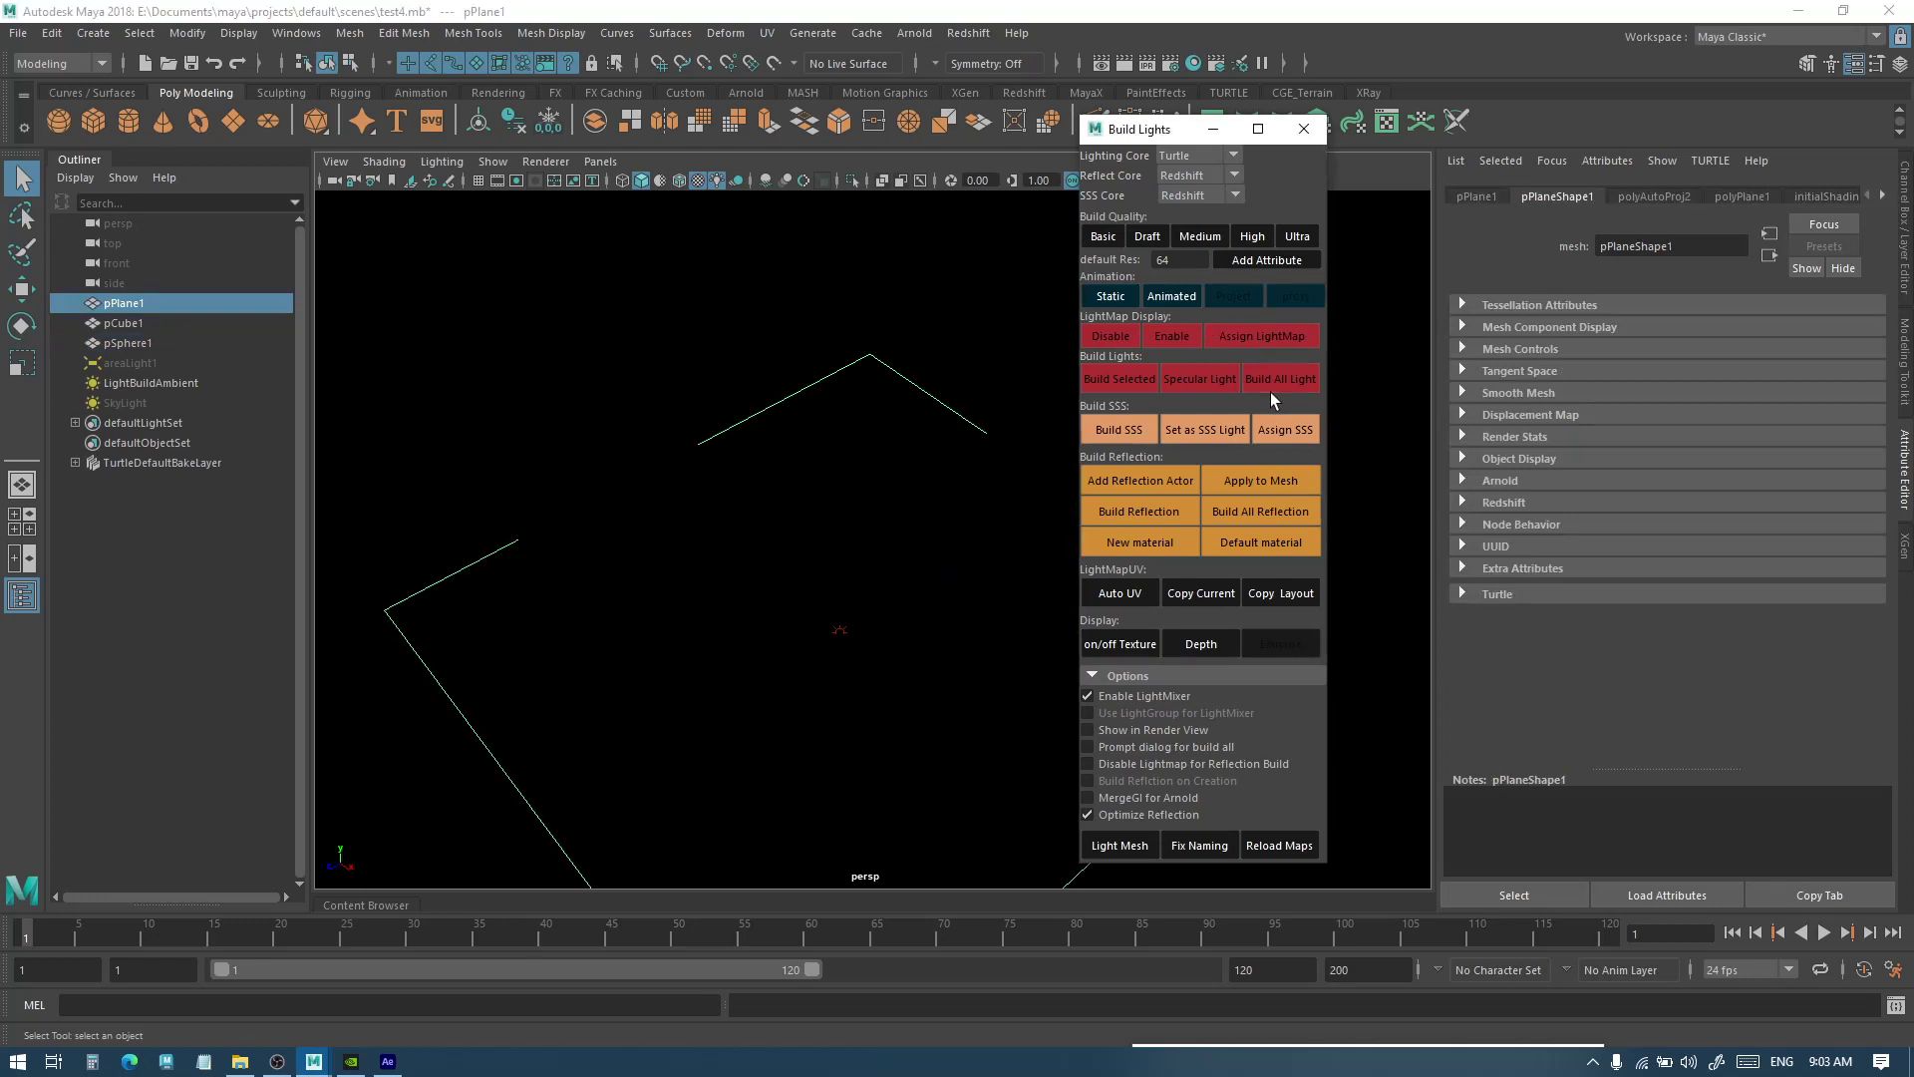
Inspect the soft baked cube and sphere shadows, then set the lighting core to Redshift
click(702, 416)
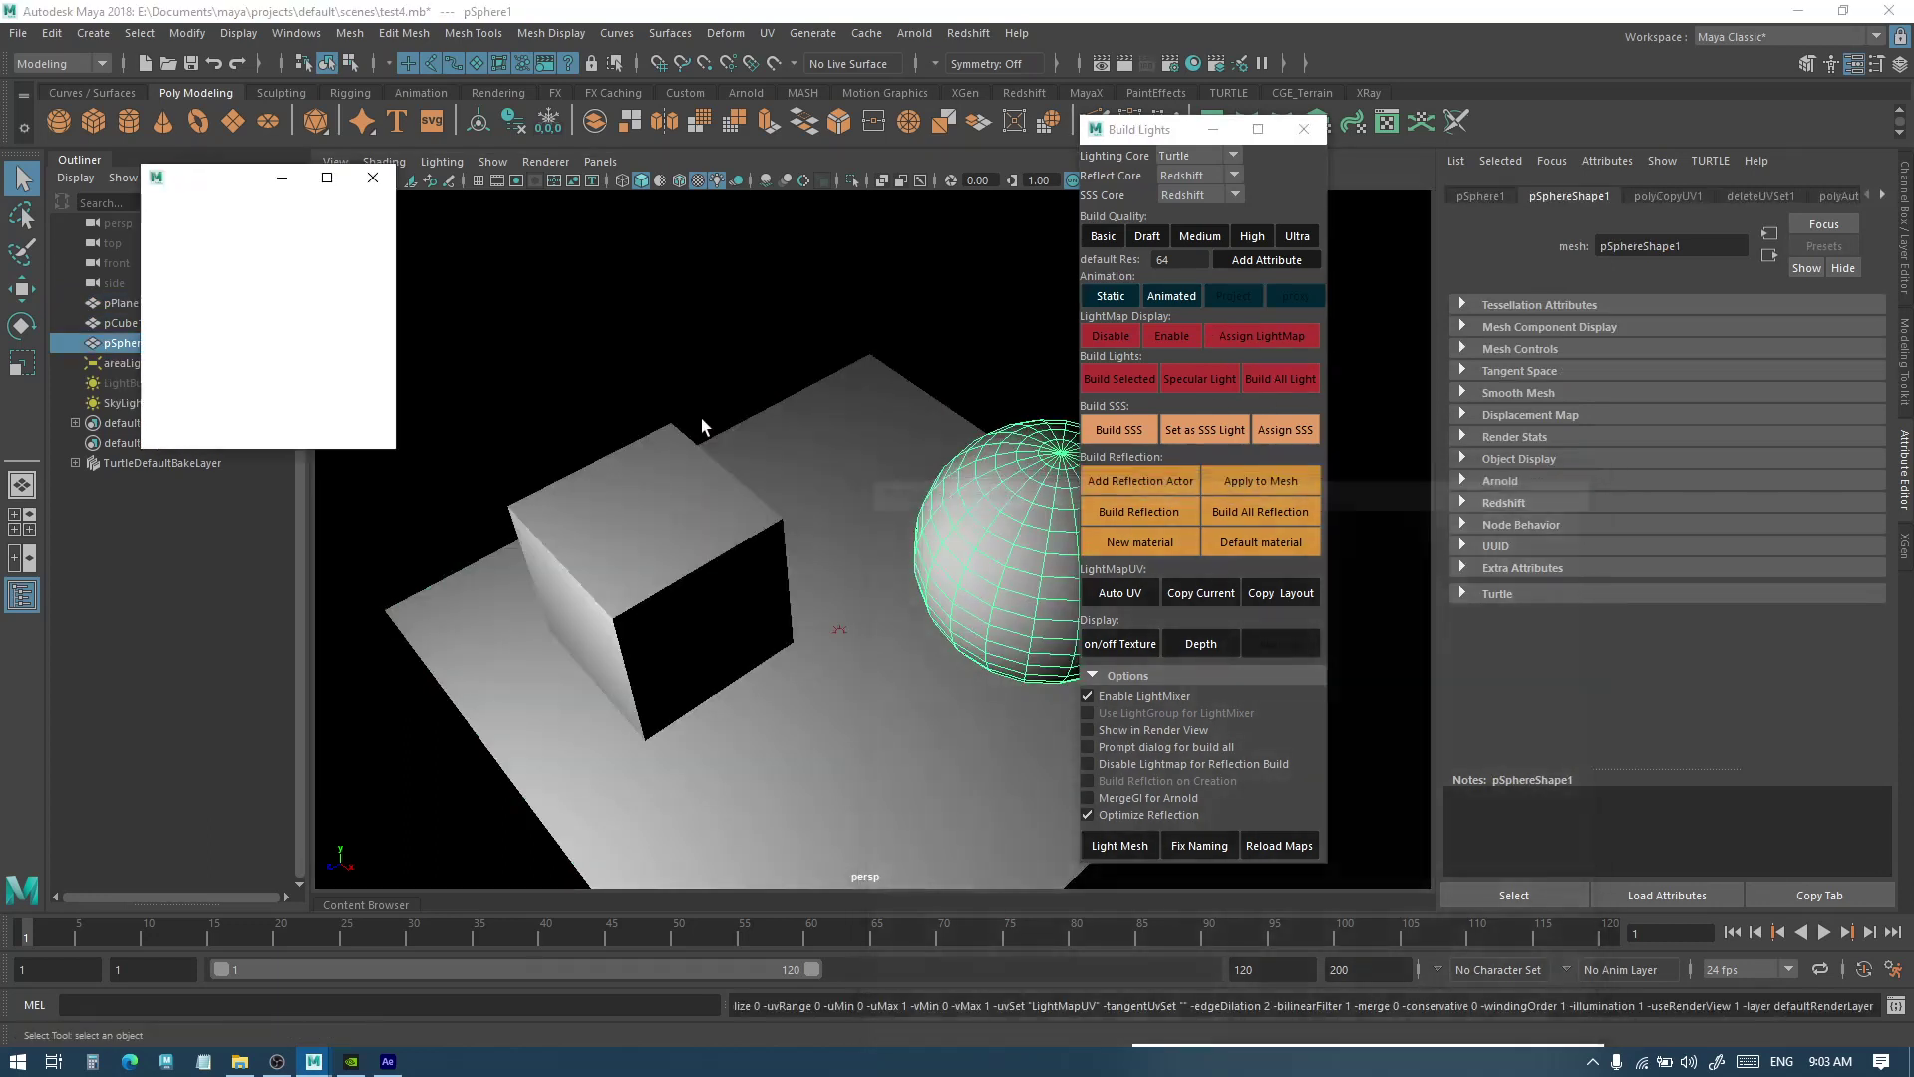
scroll(929, 662, down, 3)
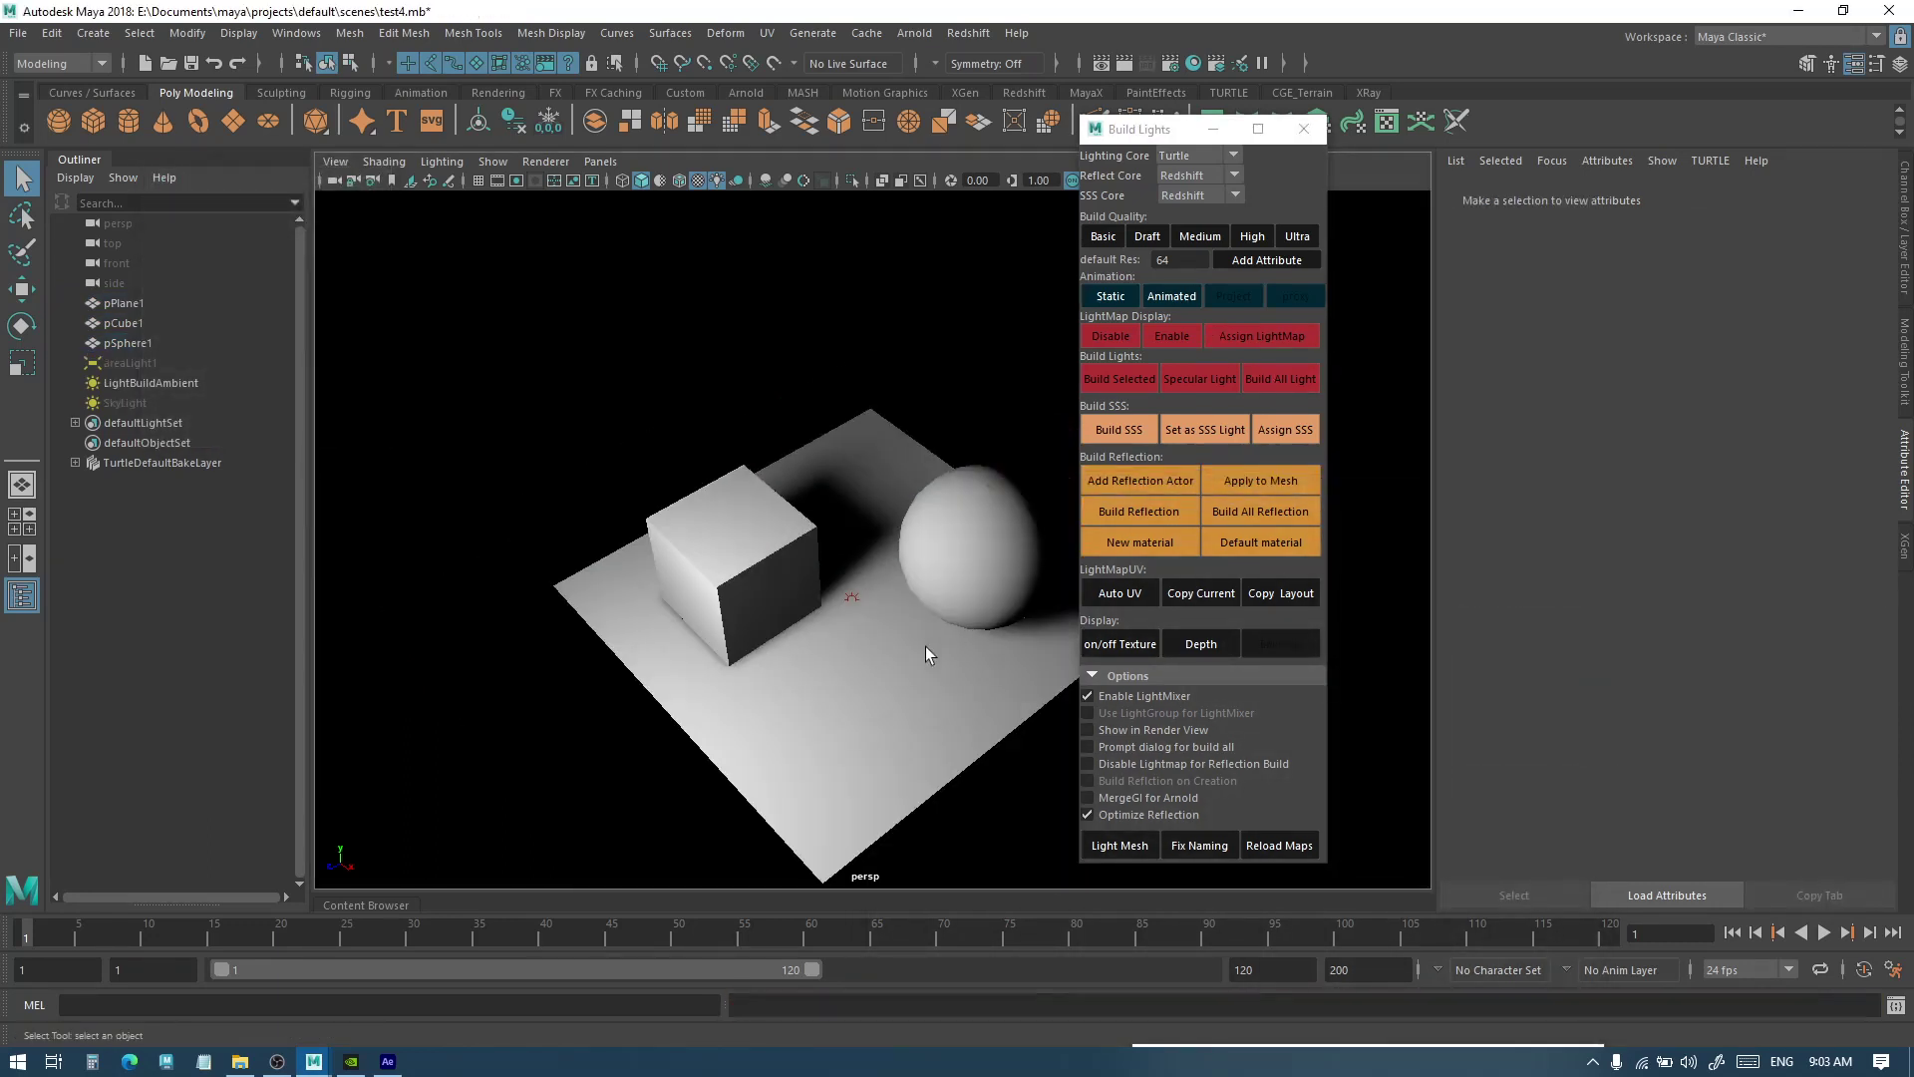
scroll(818, 558, up, 4)
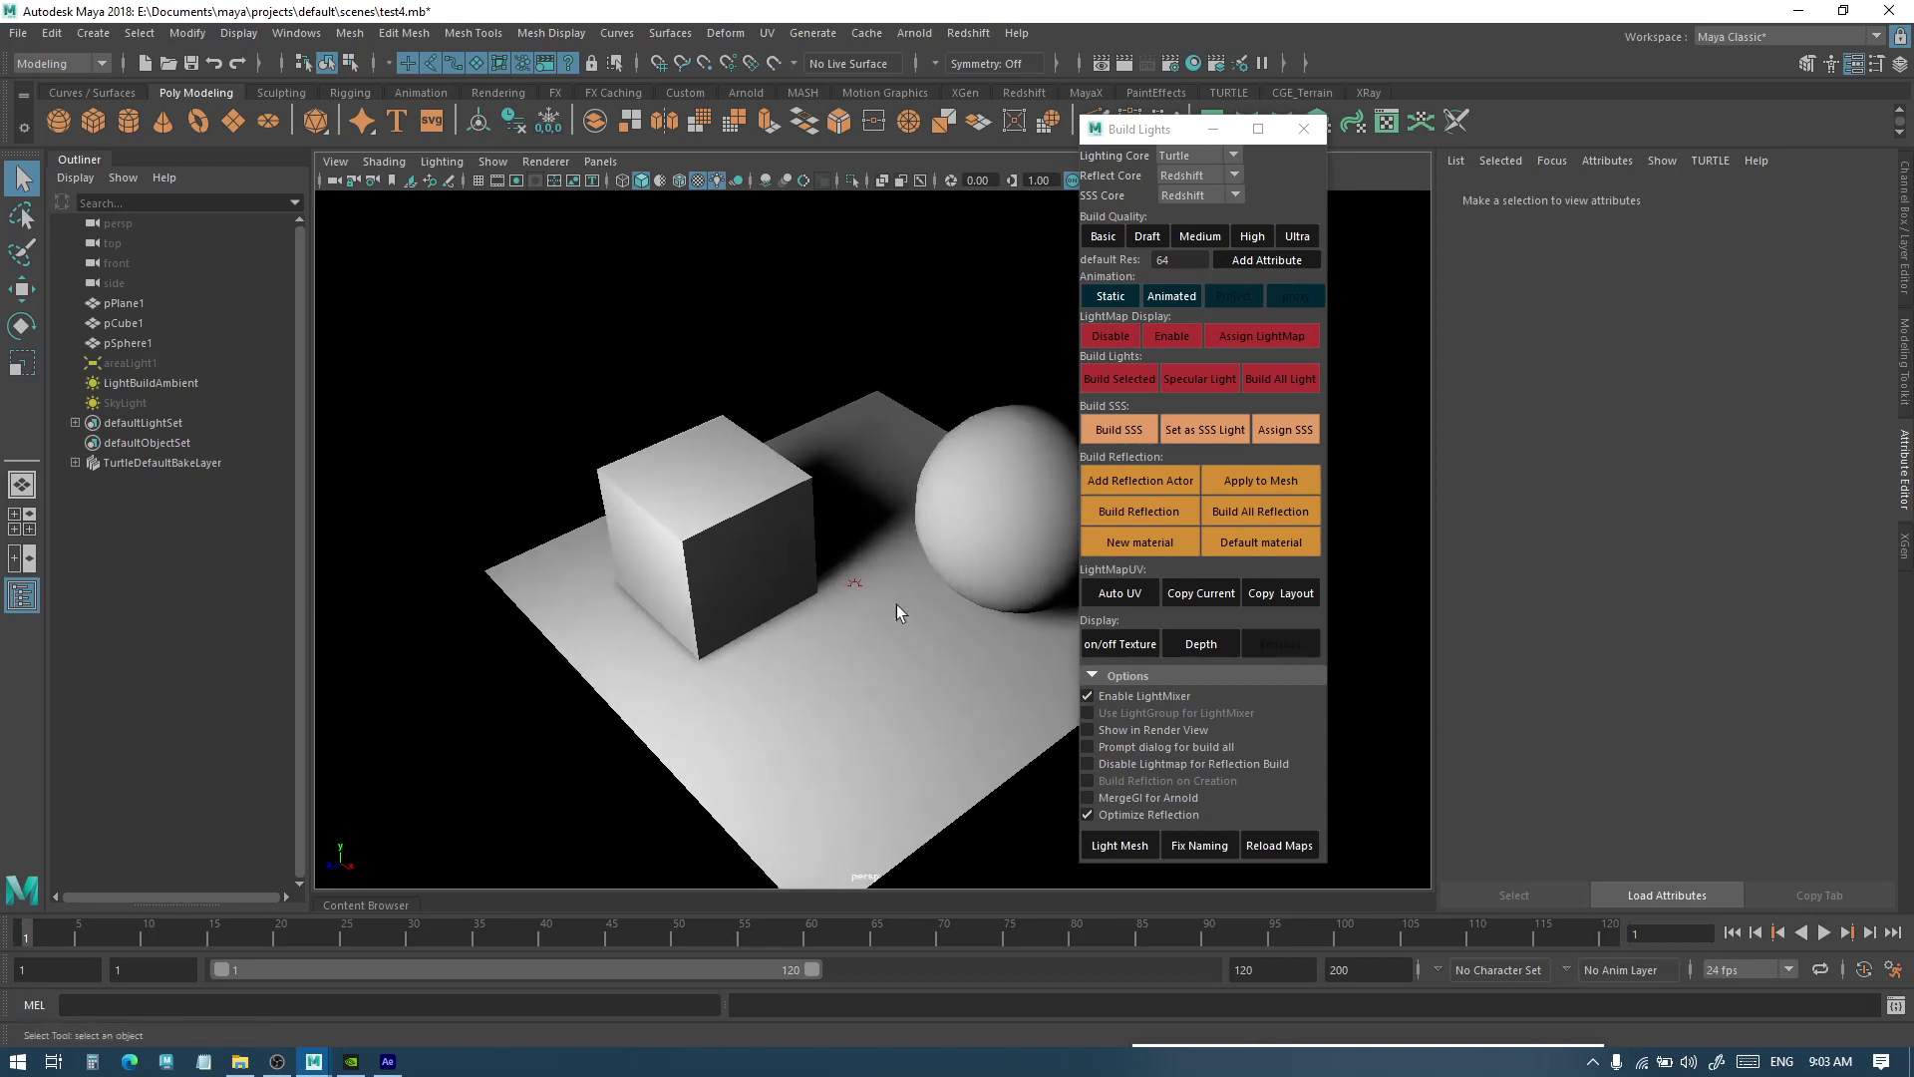
alt+drag(918, 571, 954, 634)
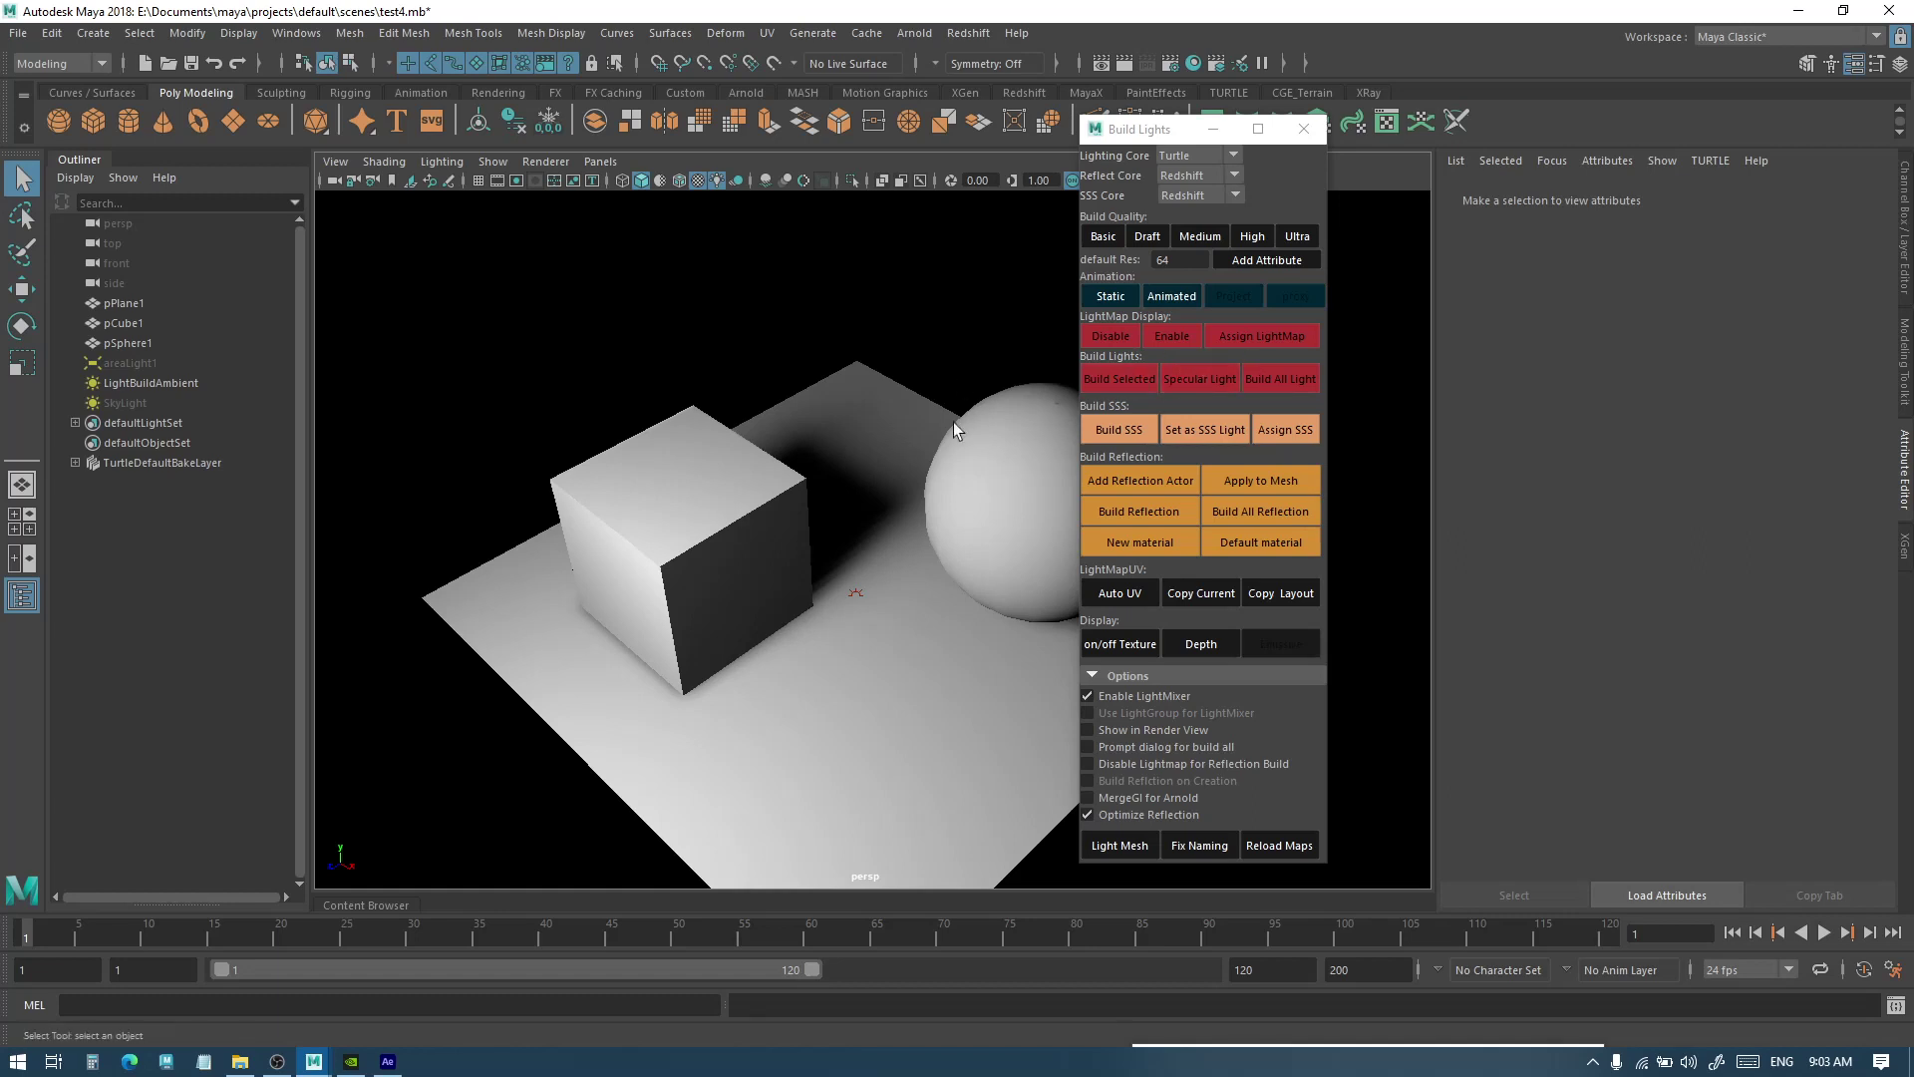
click(1197, 155)
click(1177, 176)
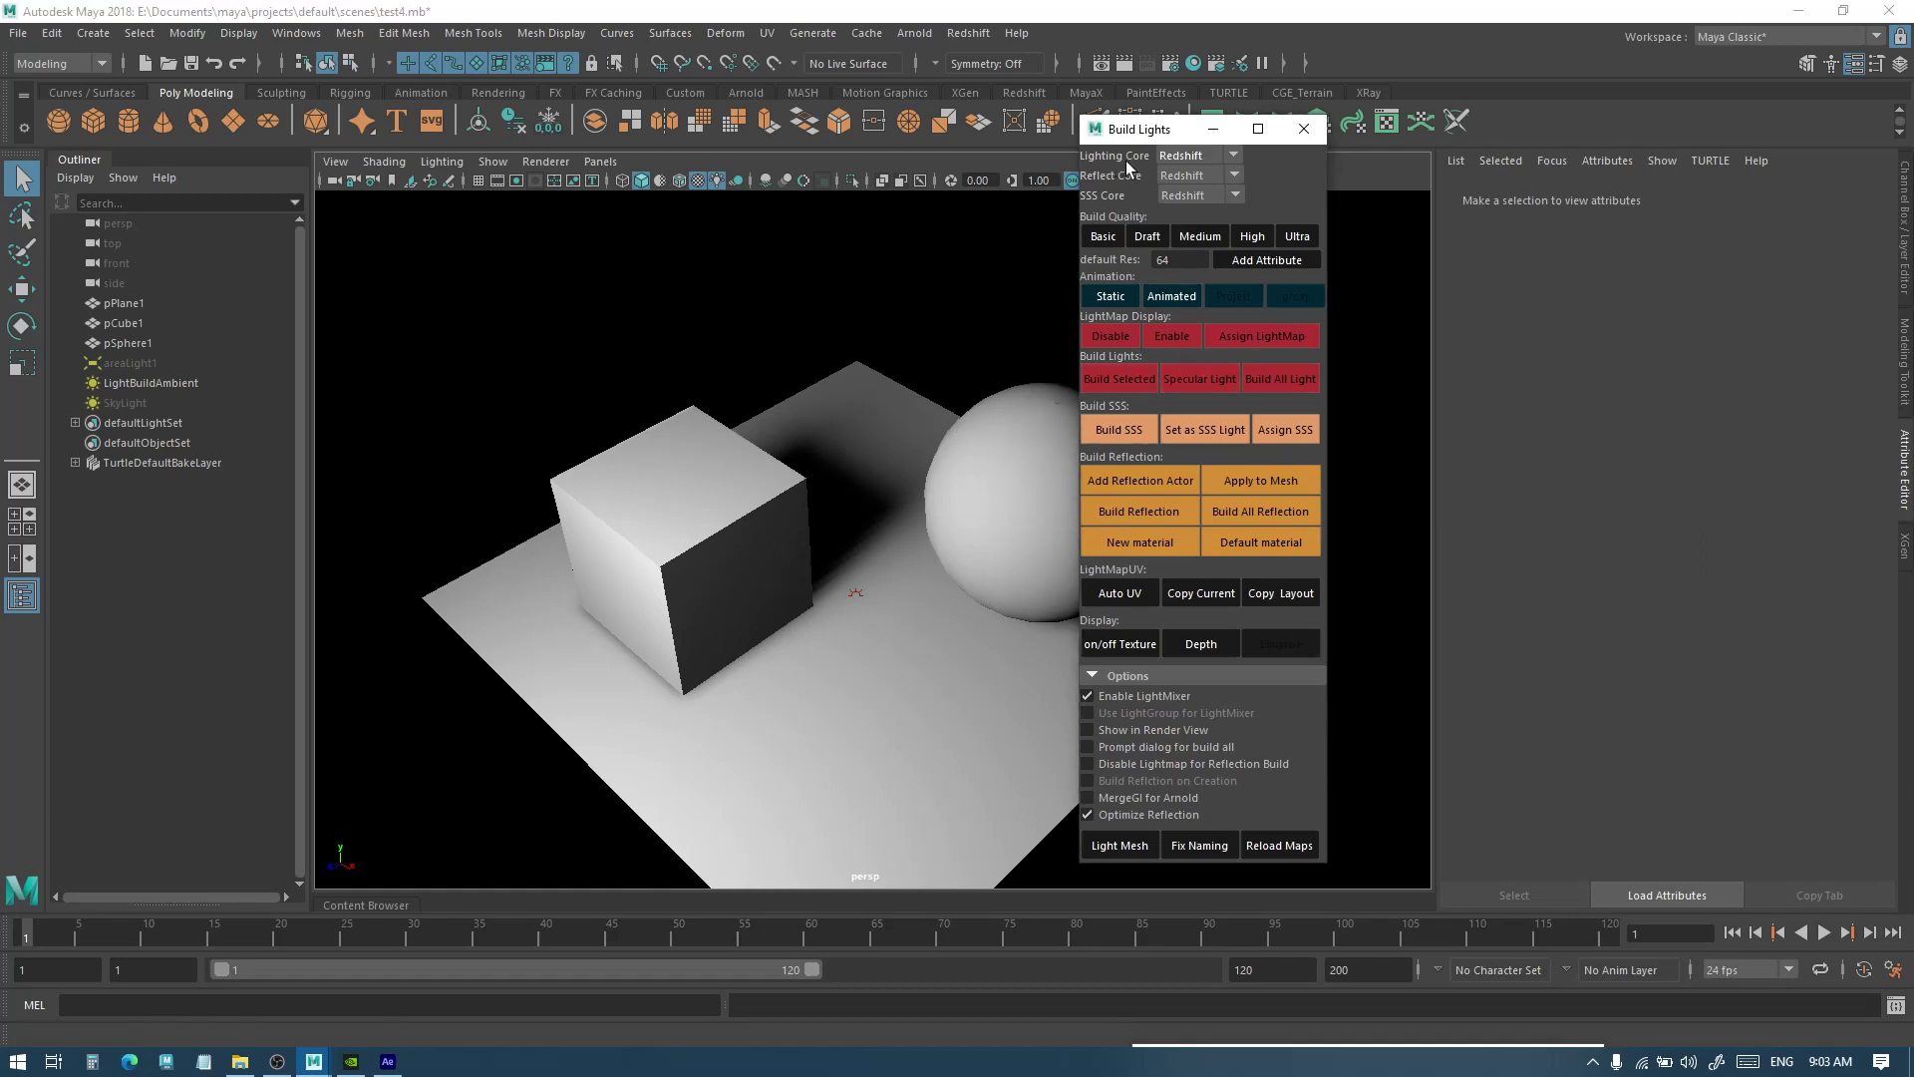
Keep Redshift as the lighting core and toggle the cube's smooth preview on and off
click(1168, 156)
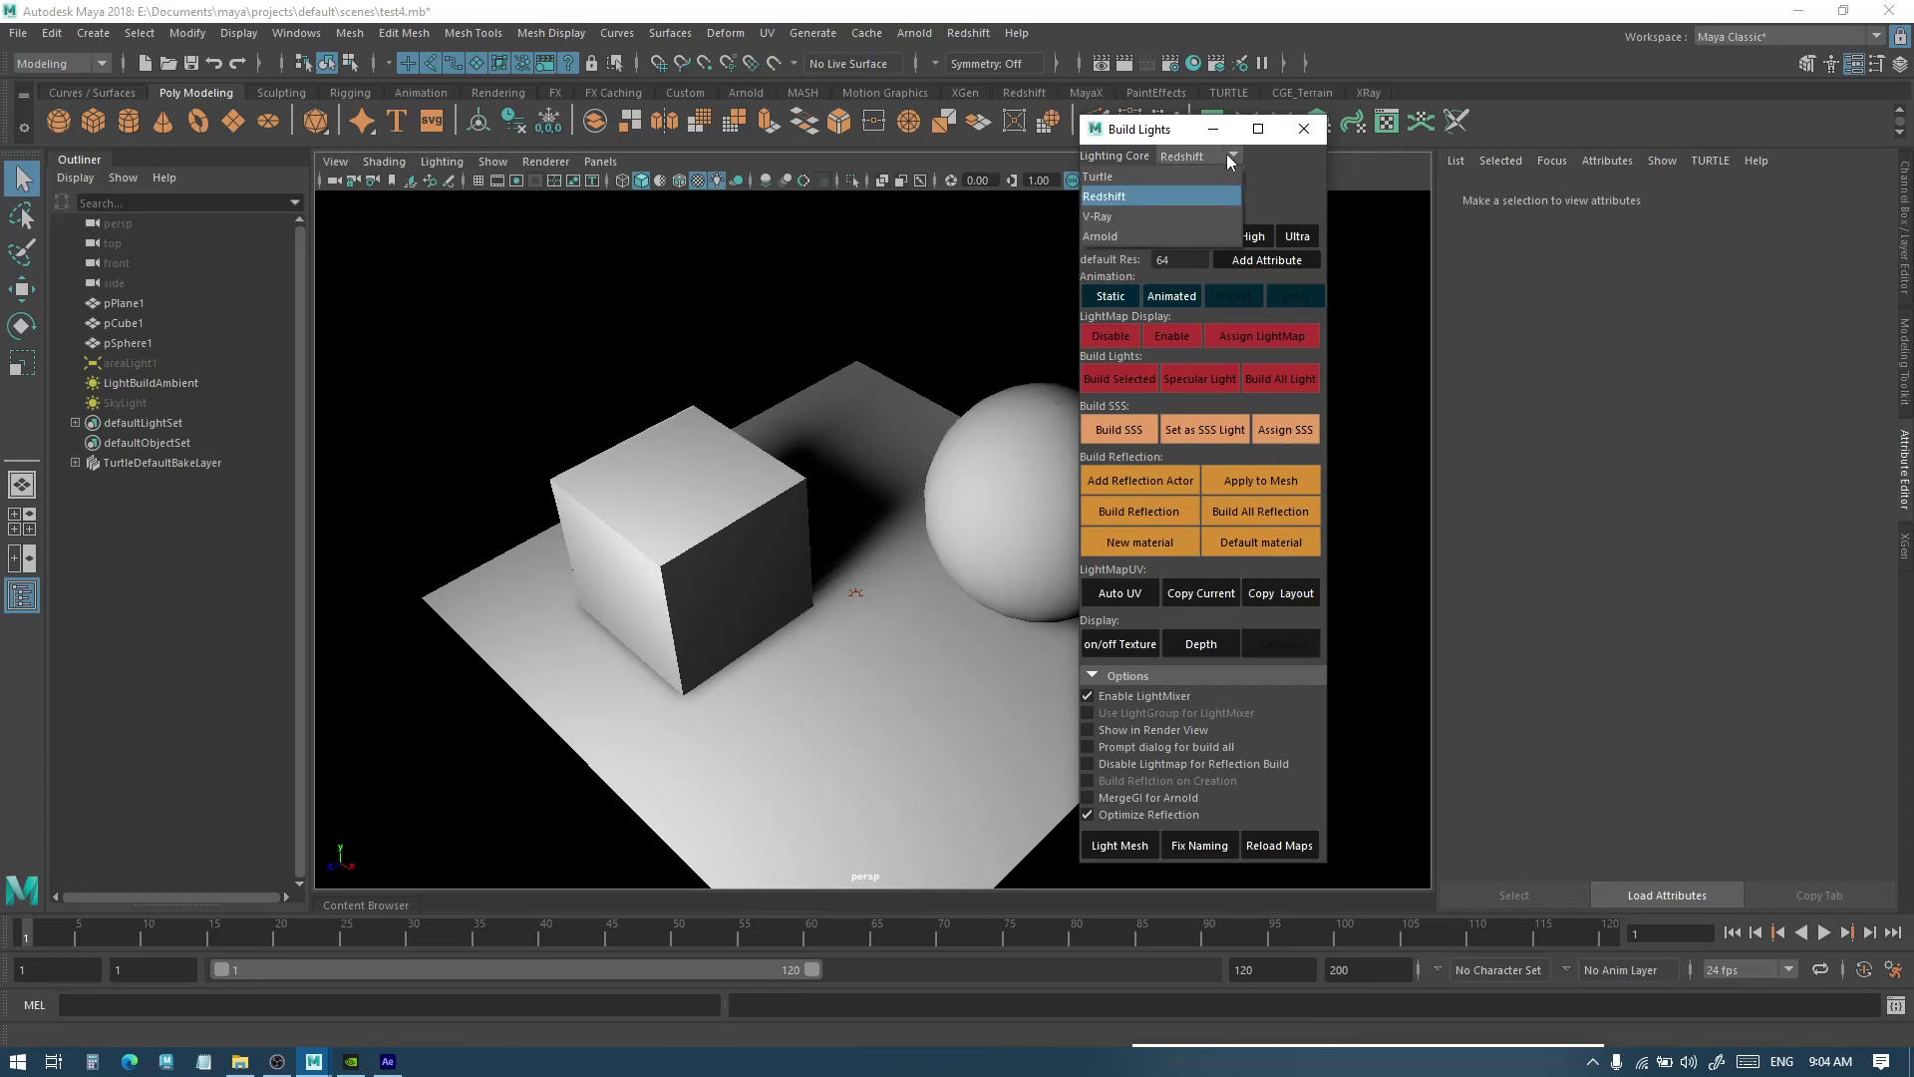
click(1169, 158)
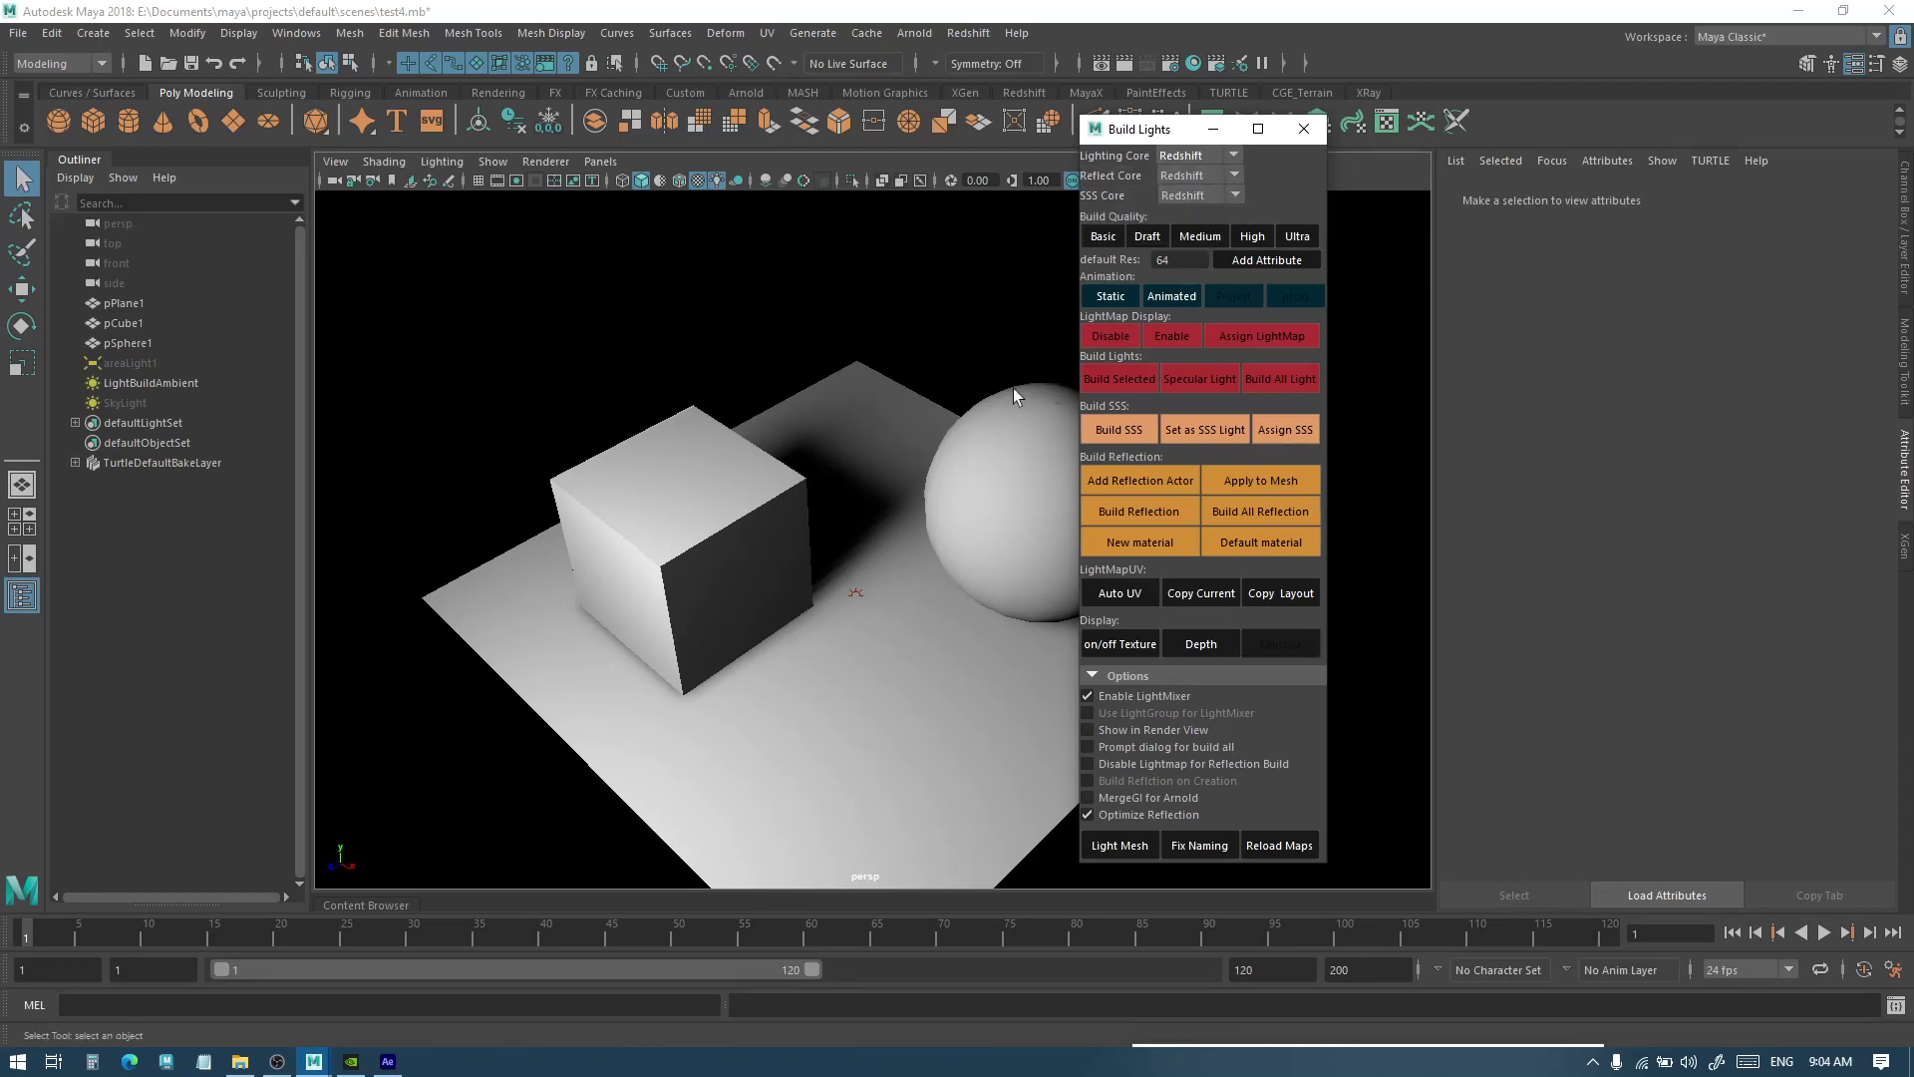
scroll(854, 474, up, 5)
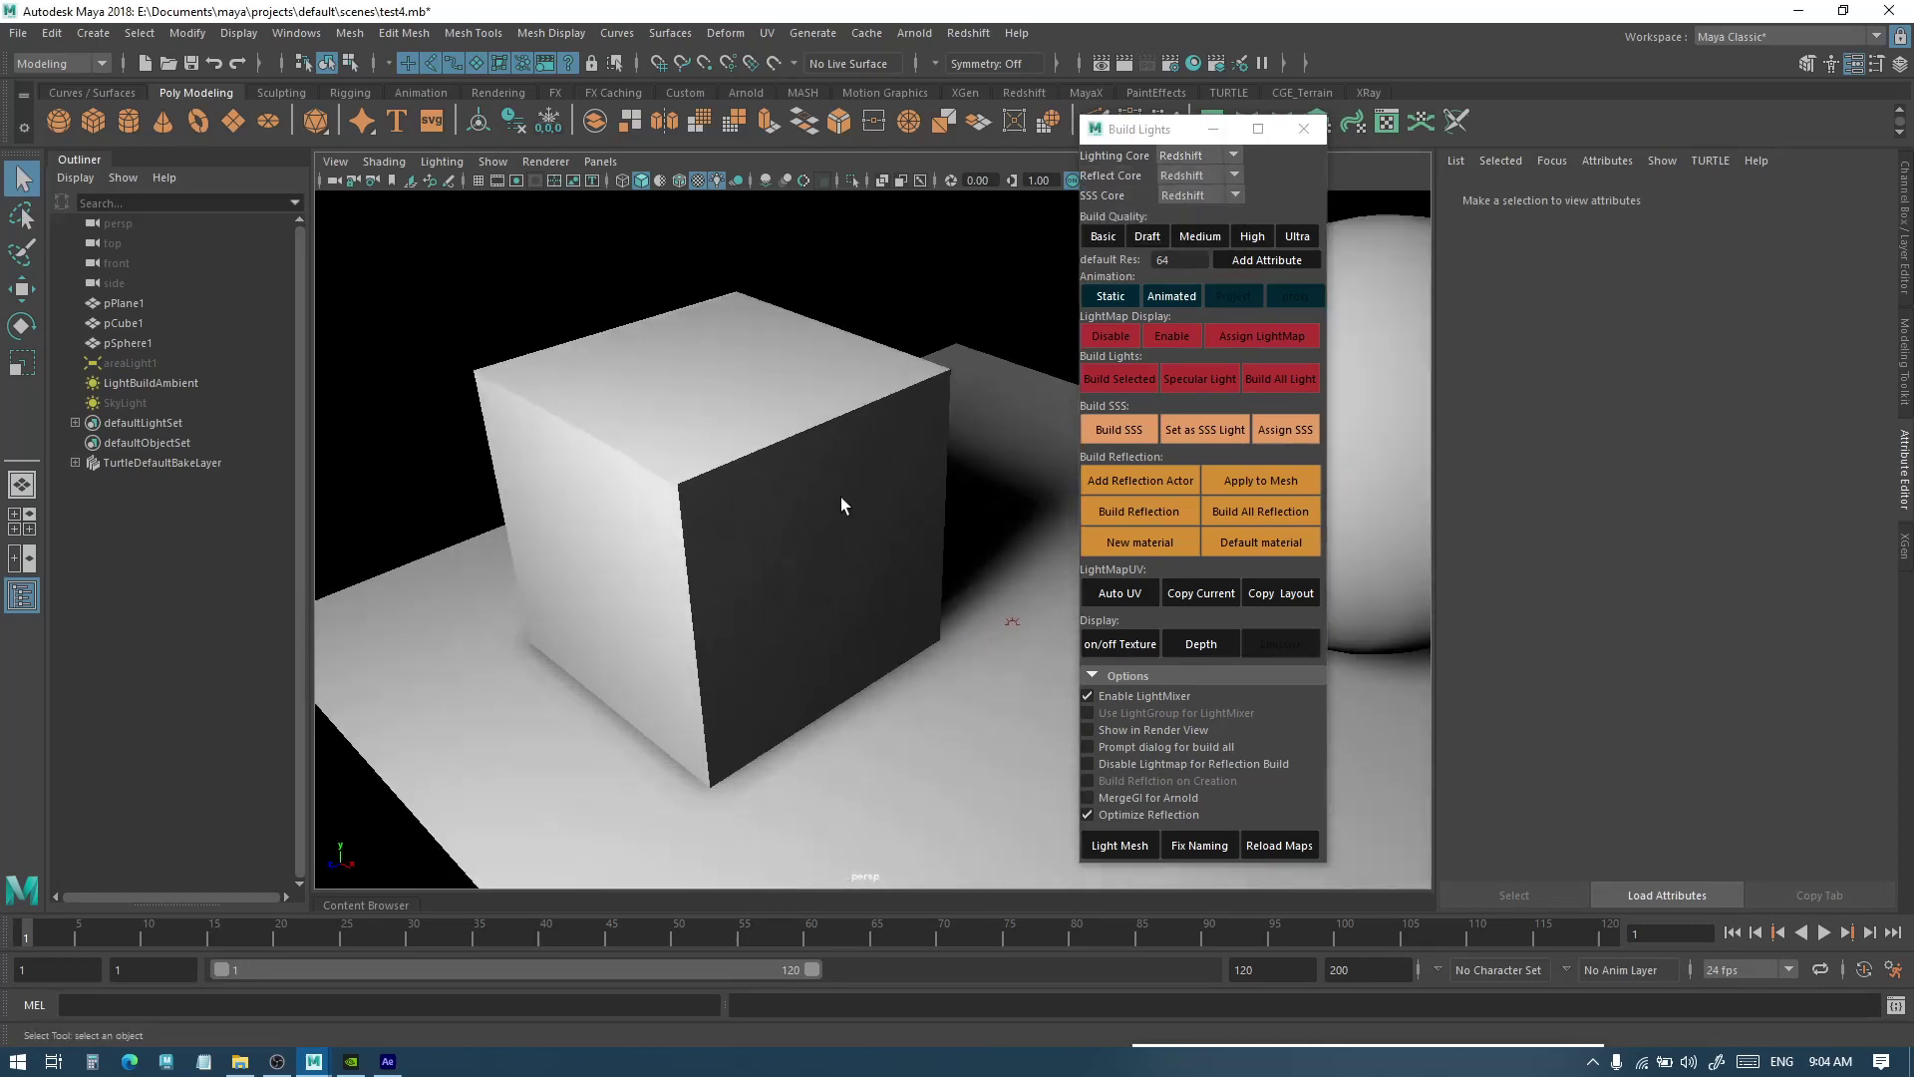
click(840, 495)
key(3)
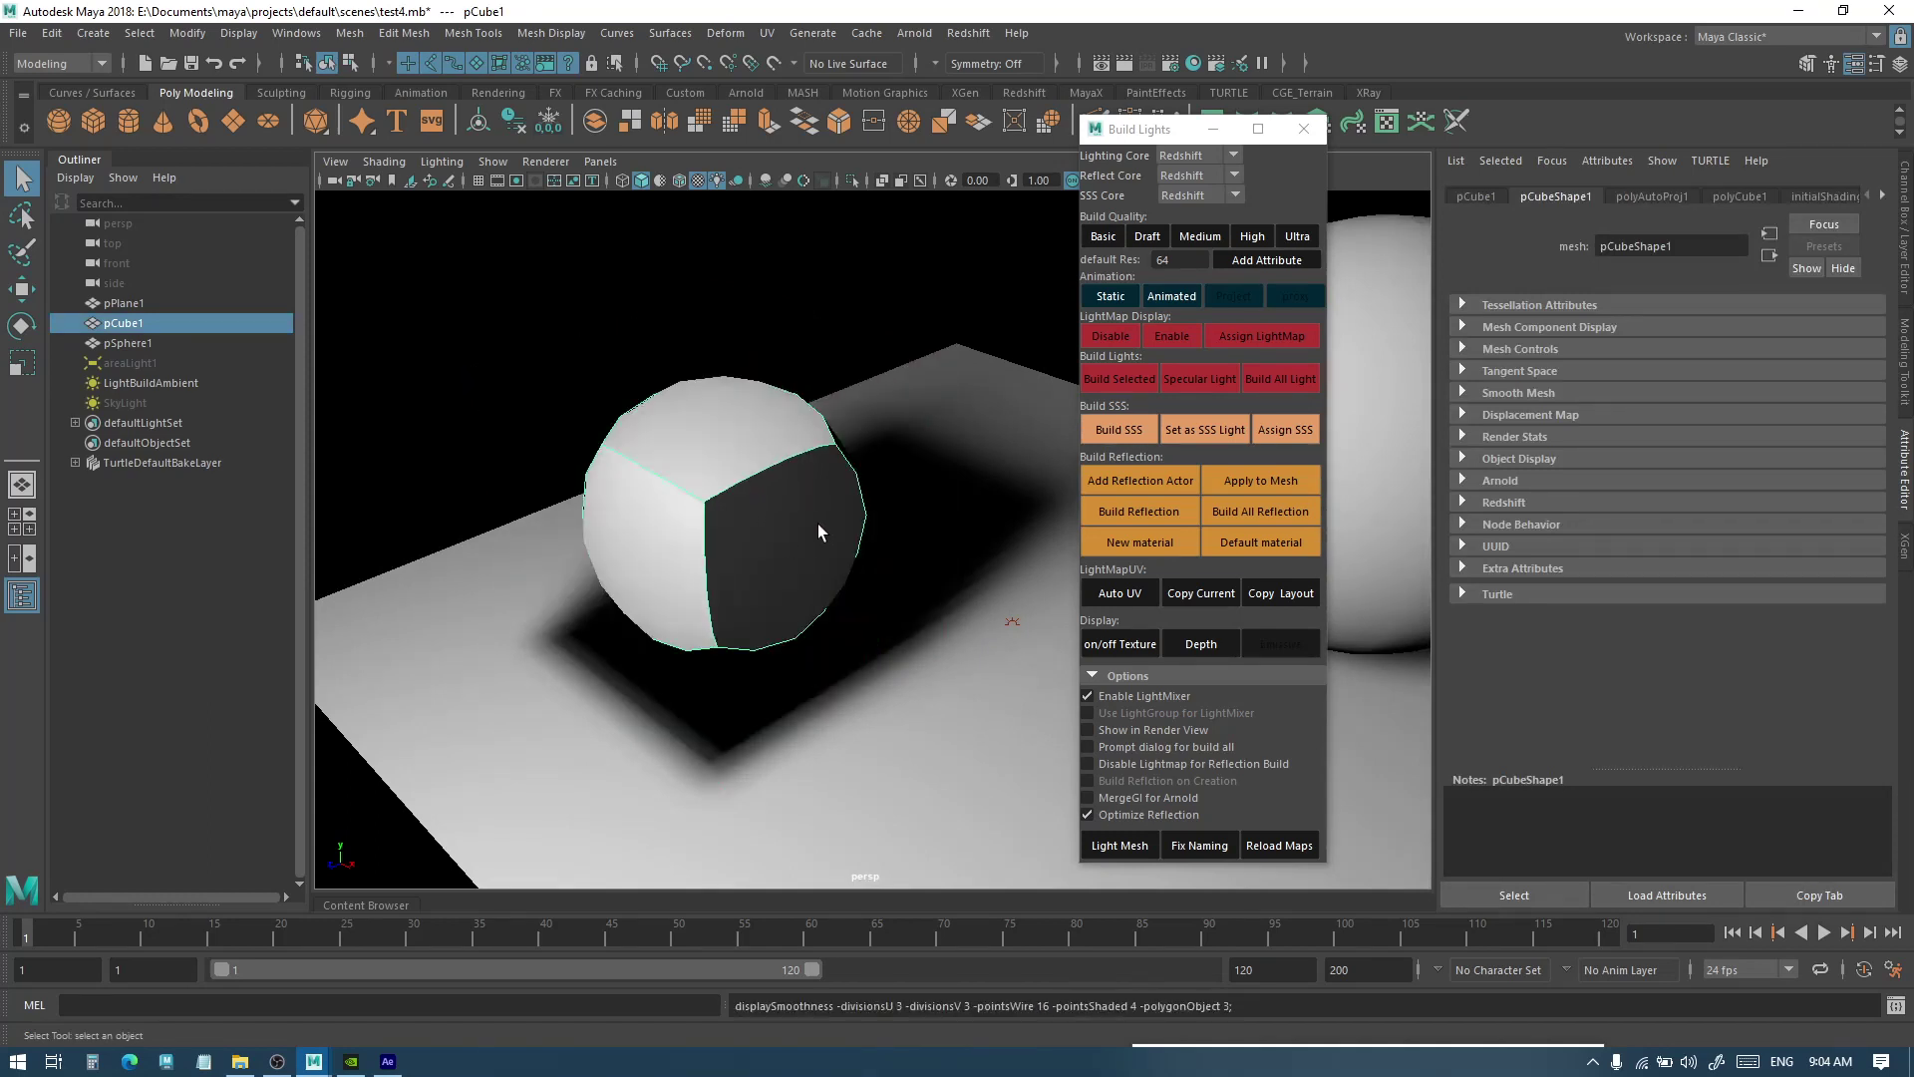
click(1122, 379)
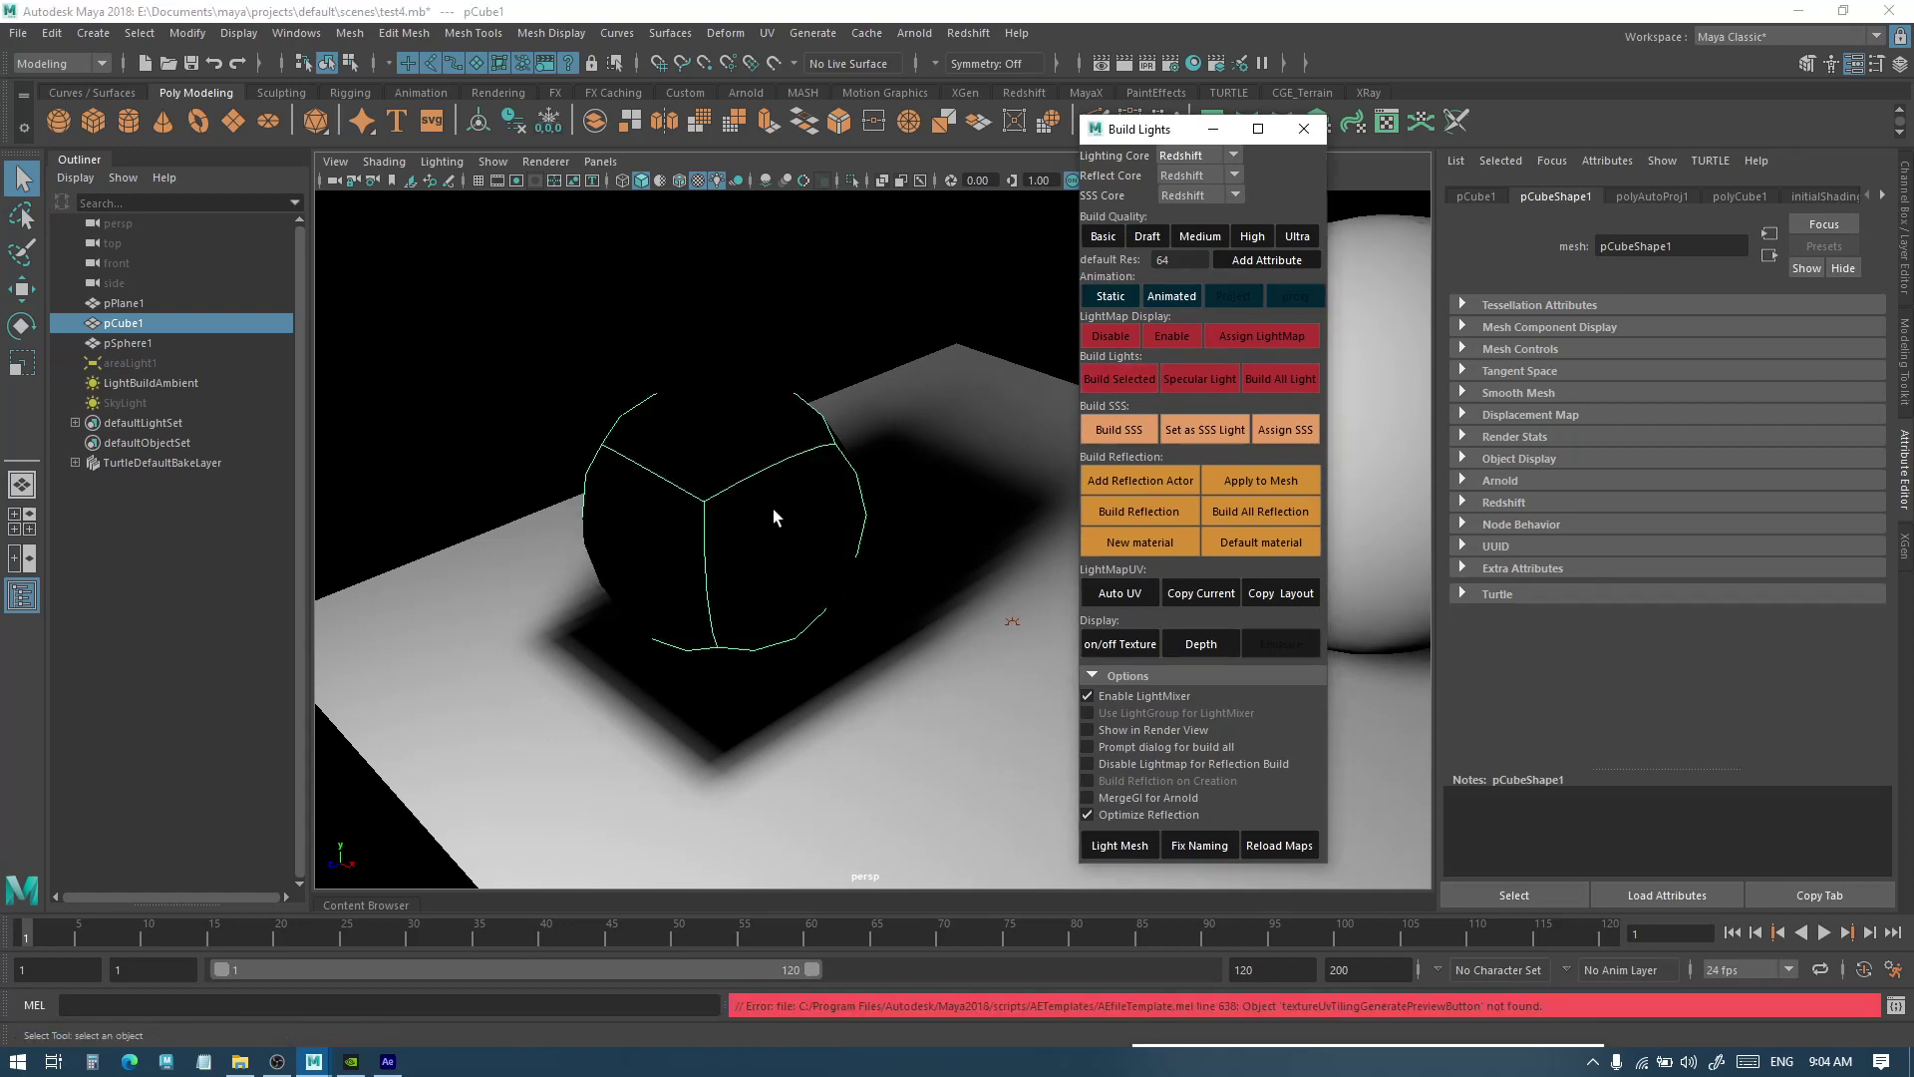
key(1)
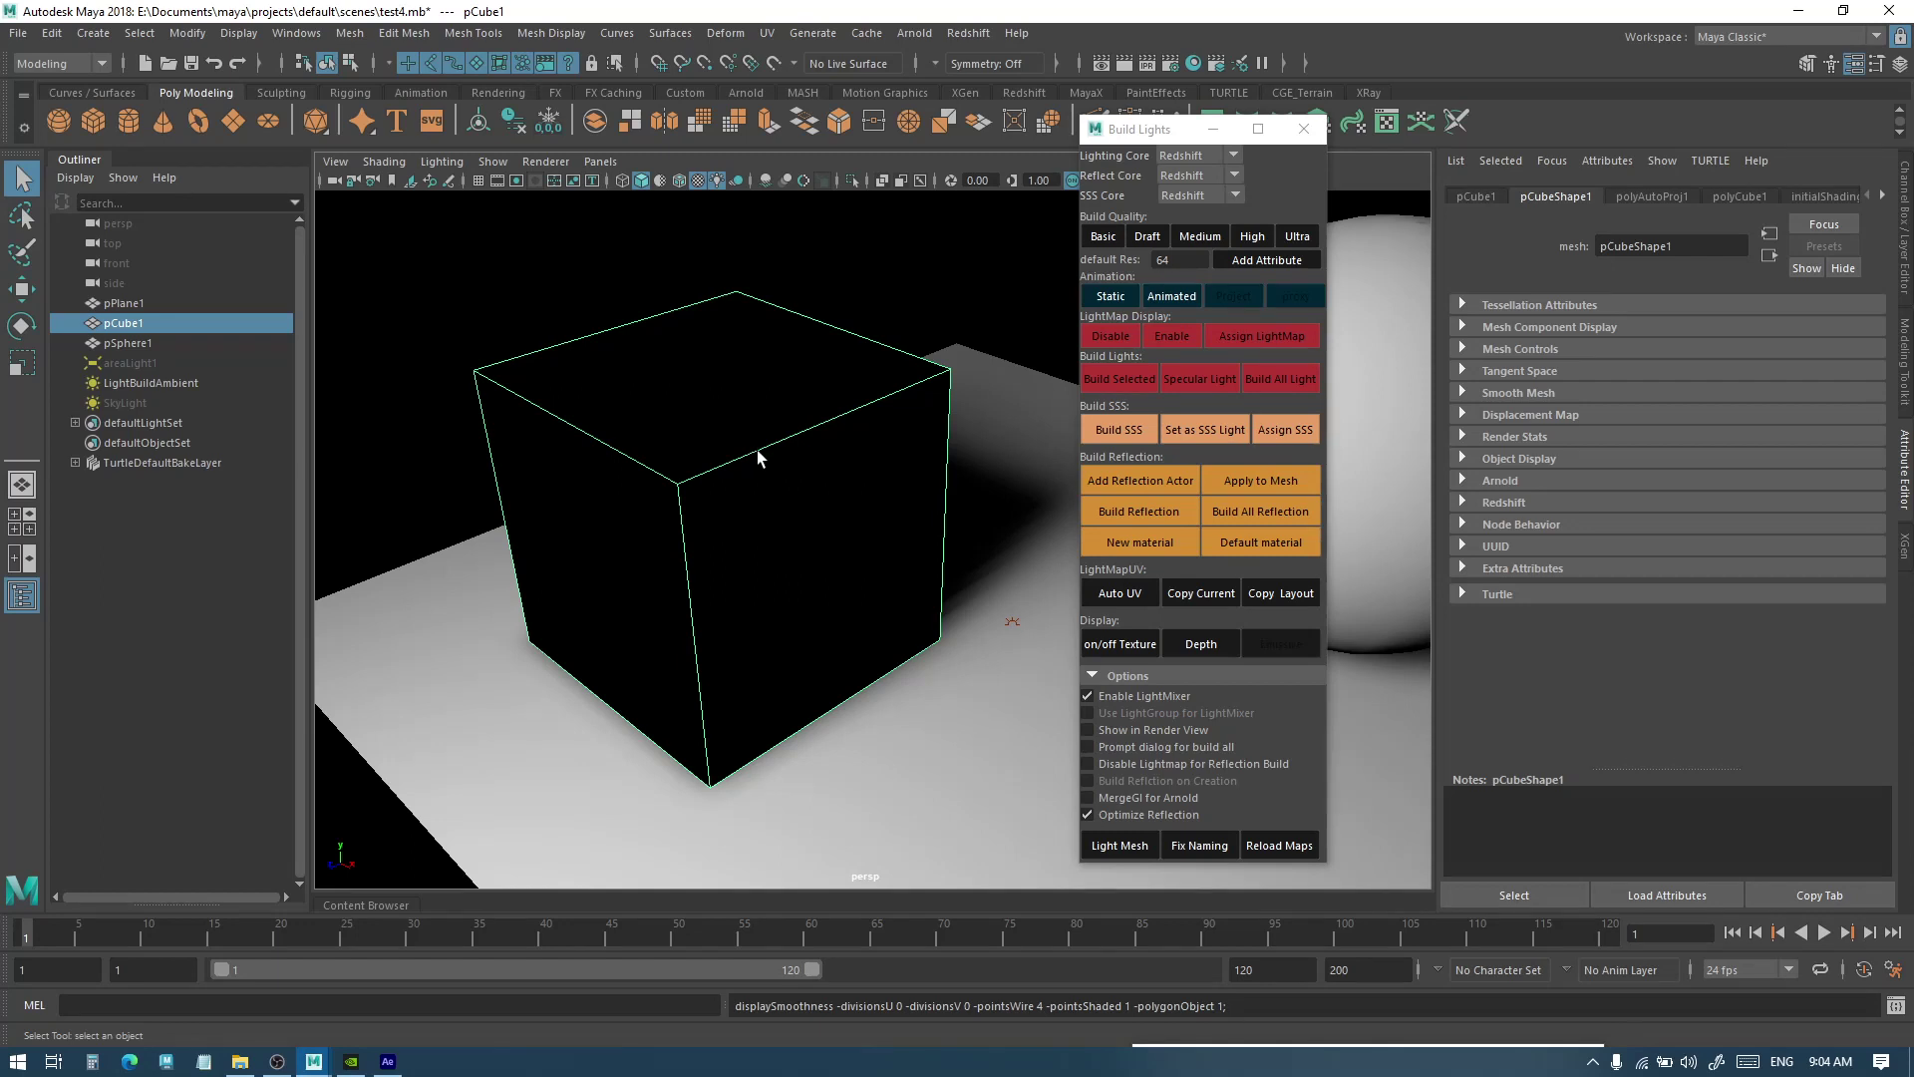
Turn on the sphere's smooth mesh preview, then deselect it and select the plane
alt+drag(757, 450, 889, 437)
click(889, 436)
key(3)
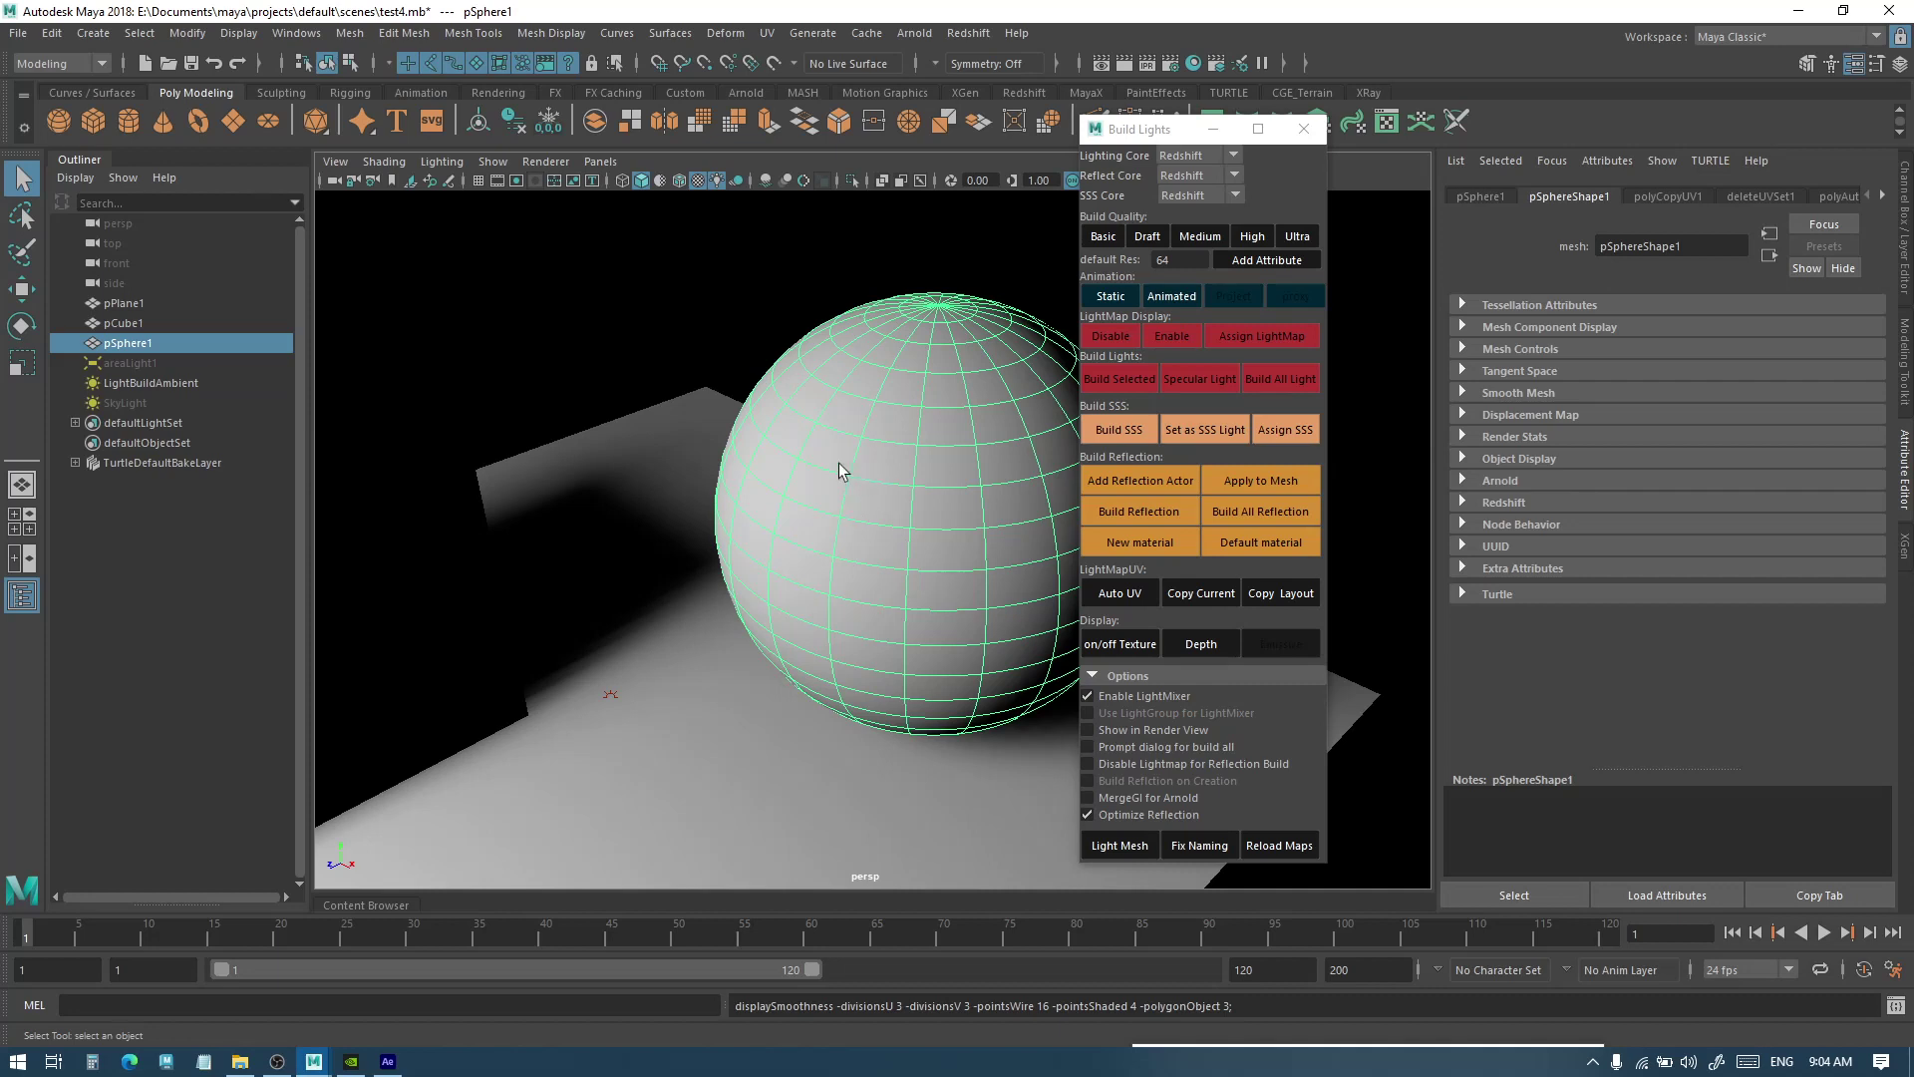
key(1)
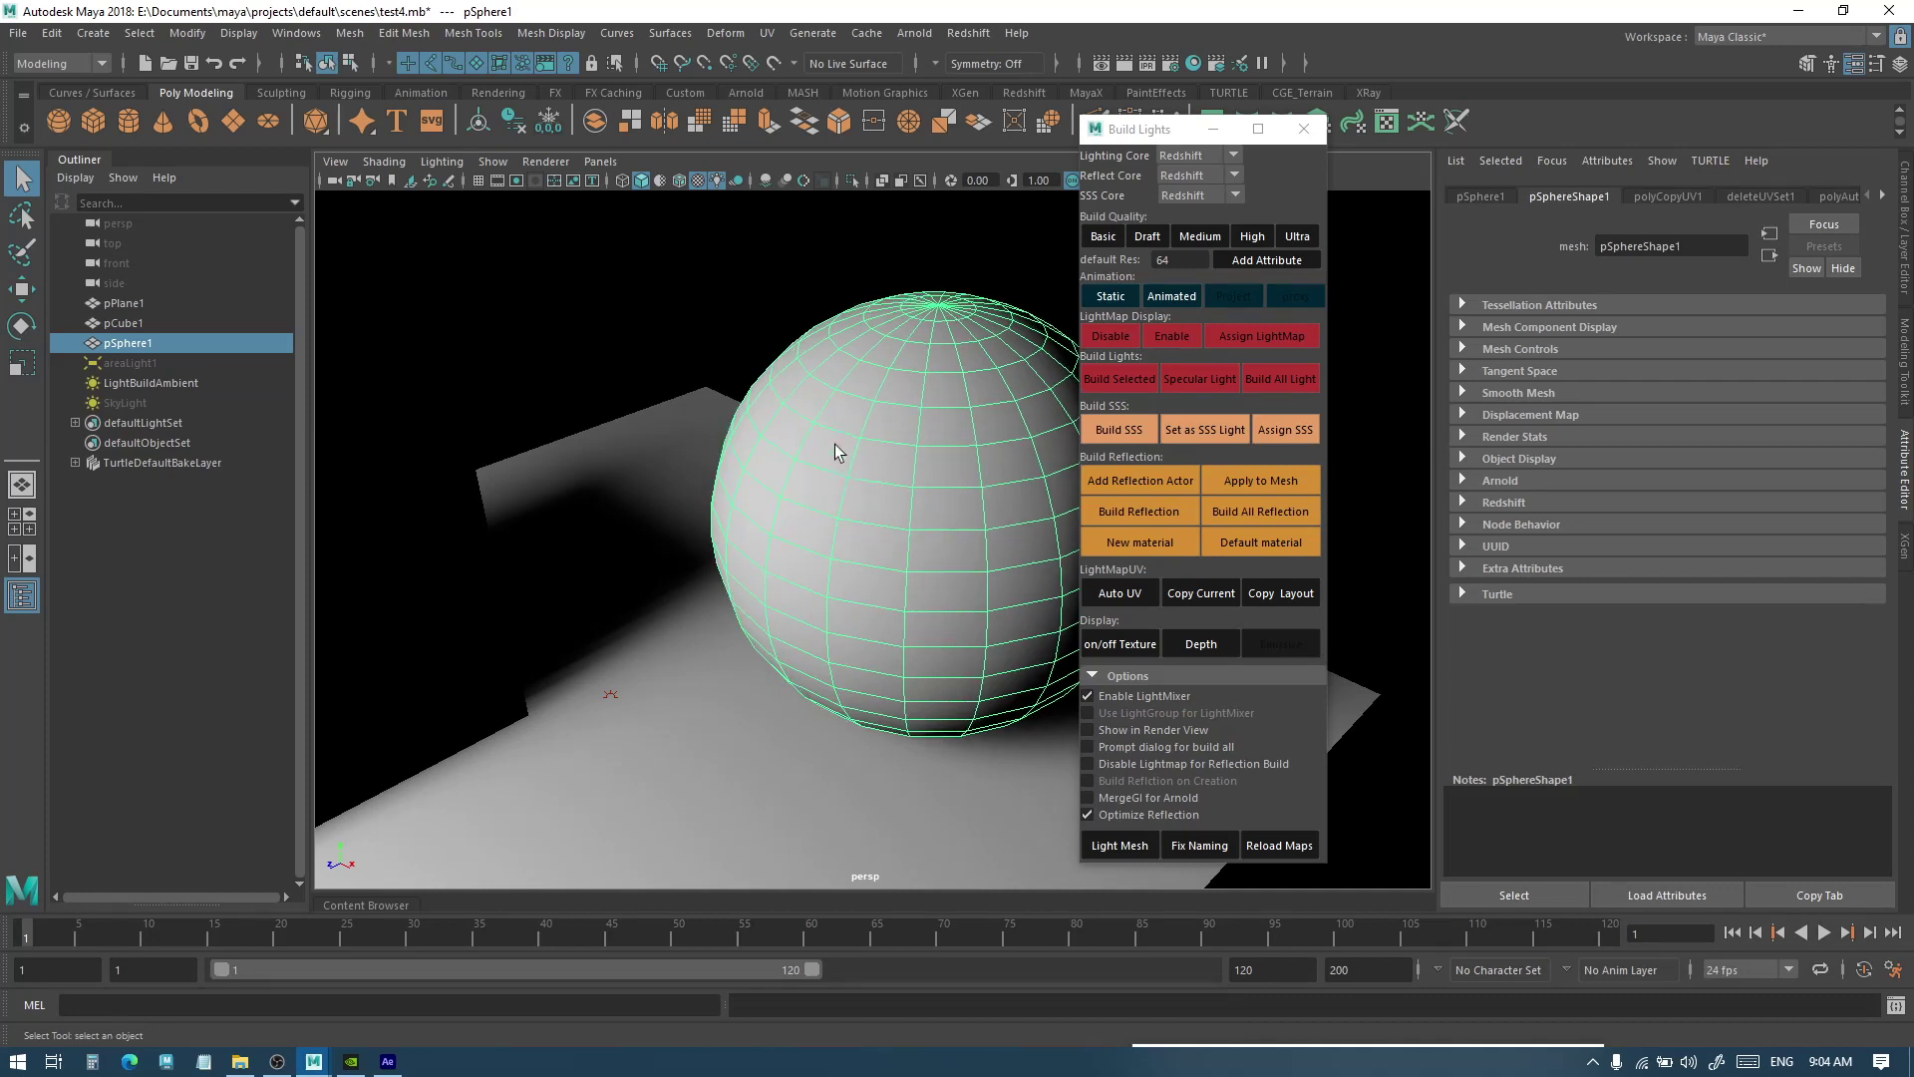
key(2)
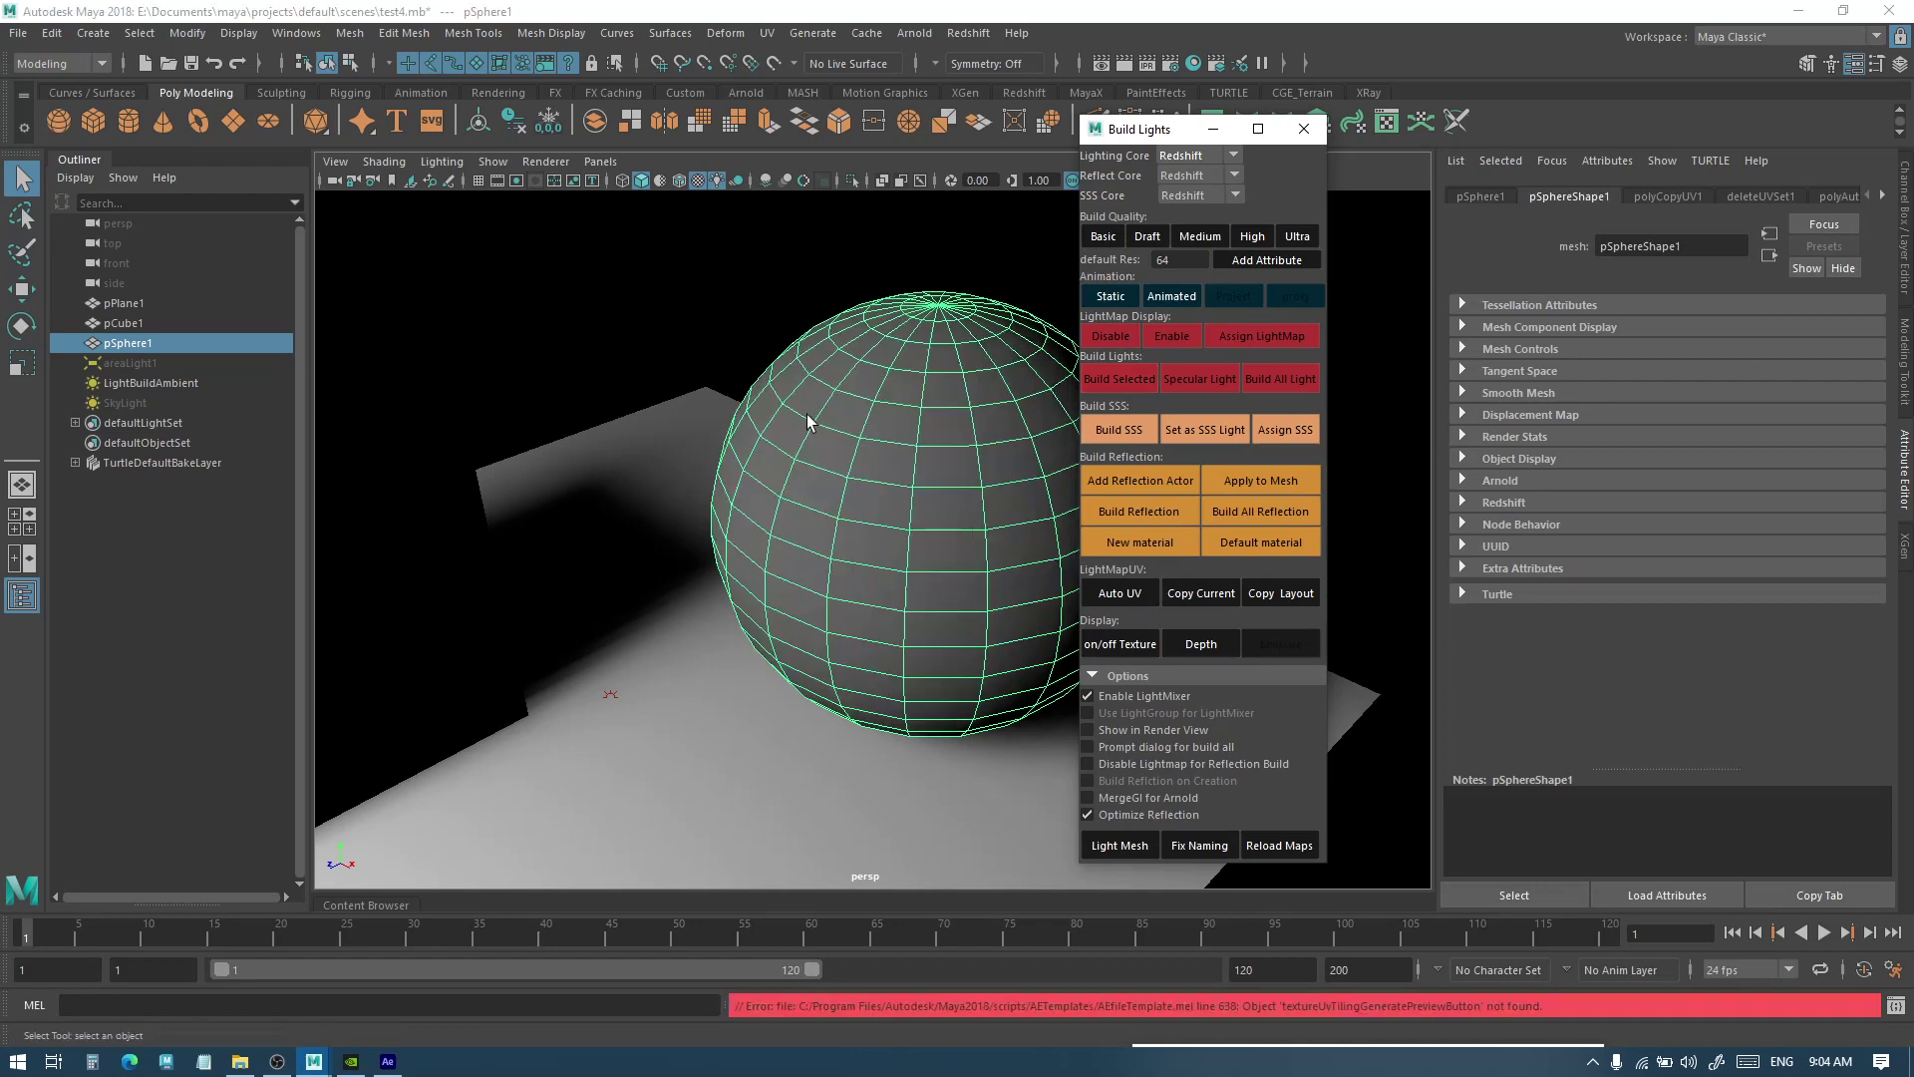
key(3)
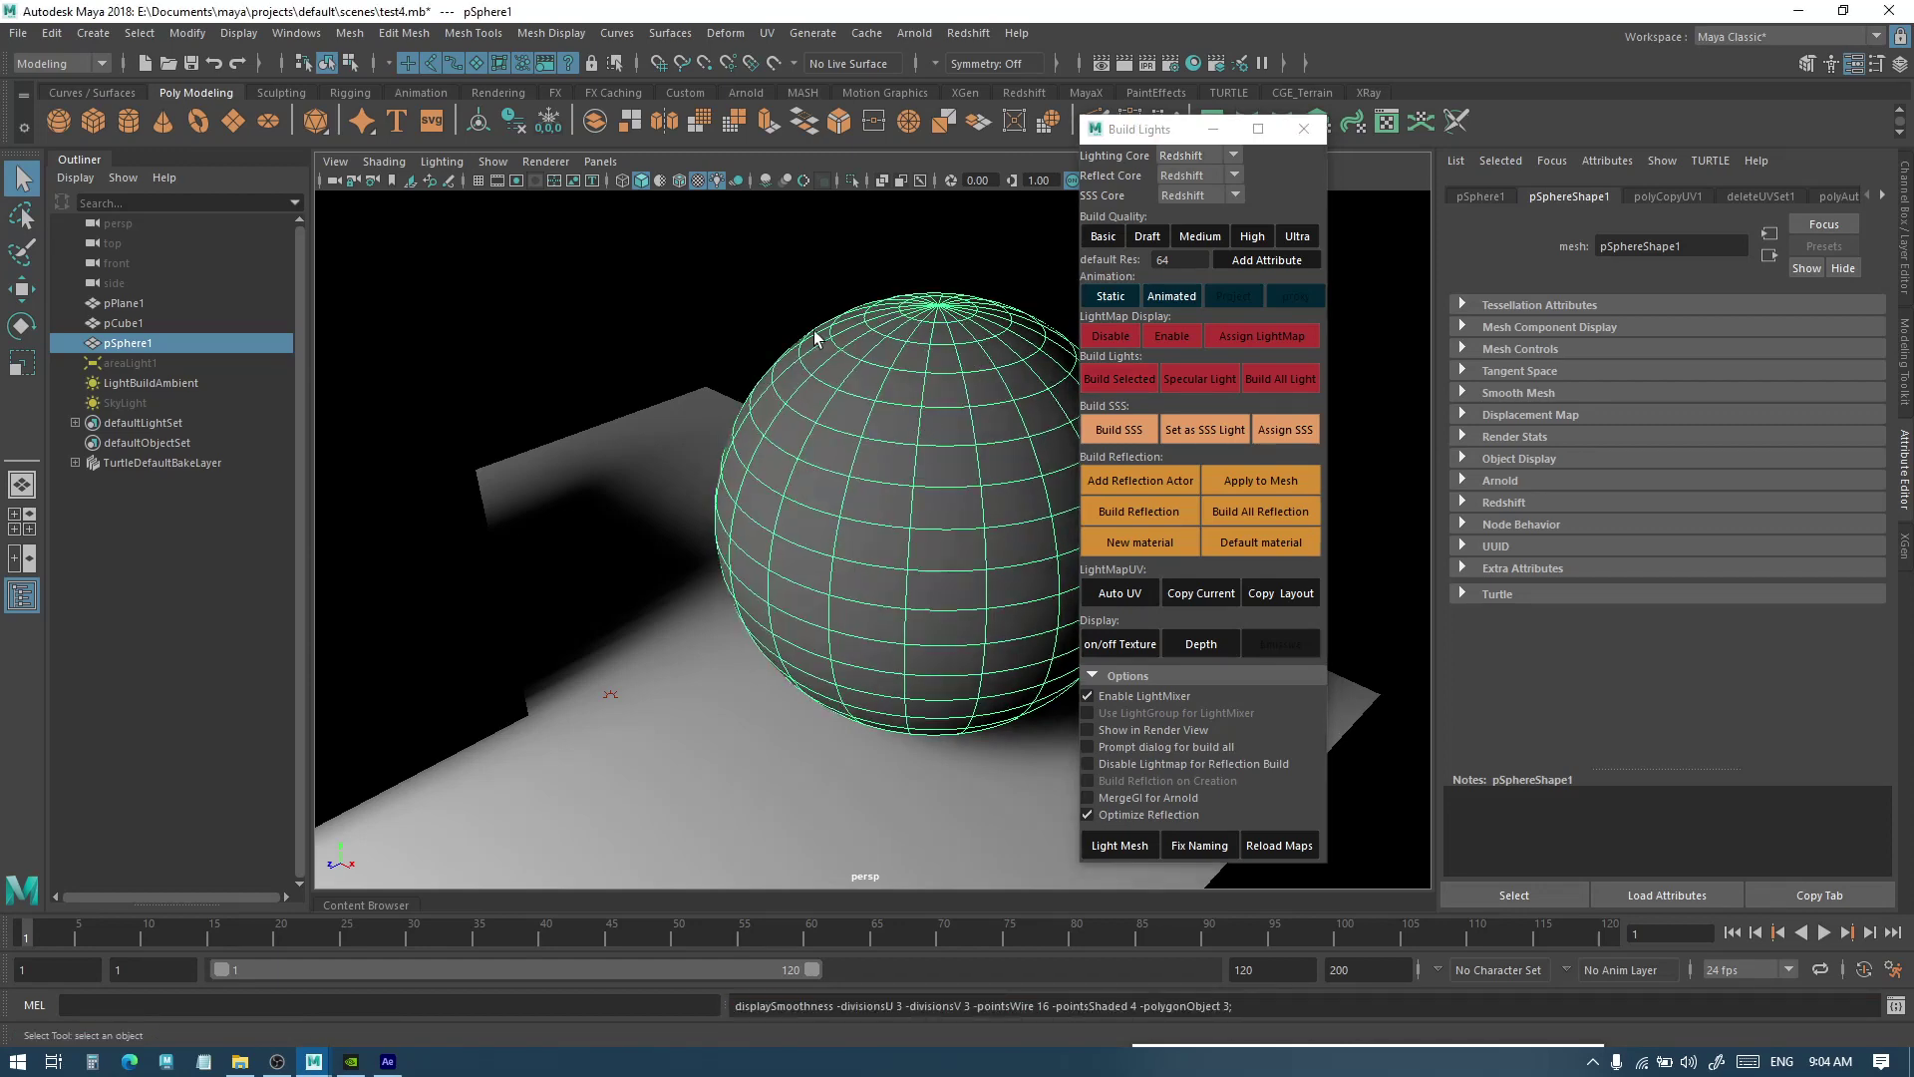
click(868, 323)
alt+drag(867, 525, 797, 544)
click(797, 543)
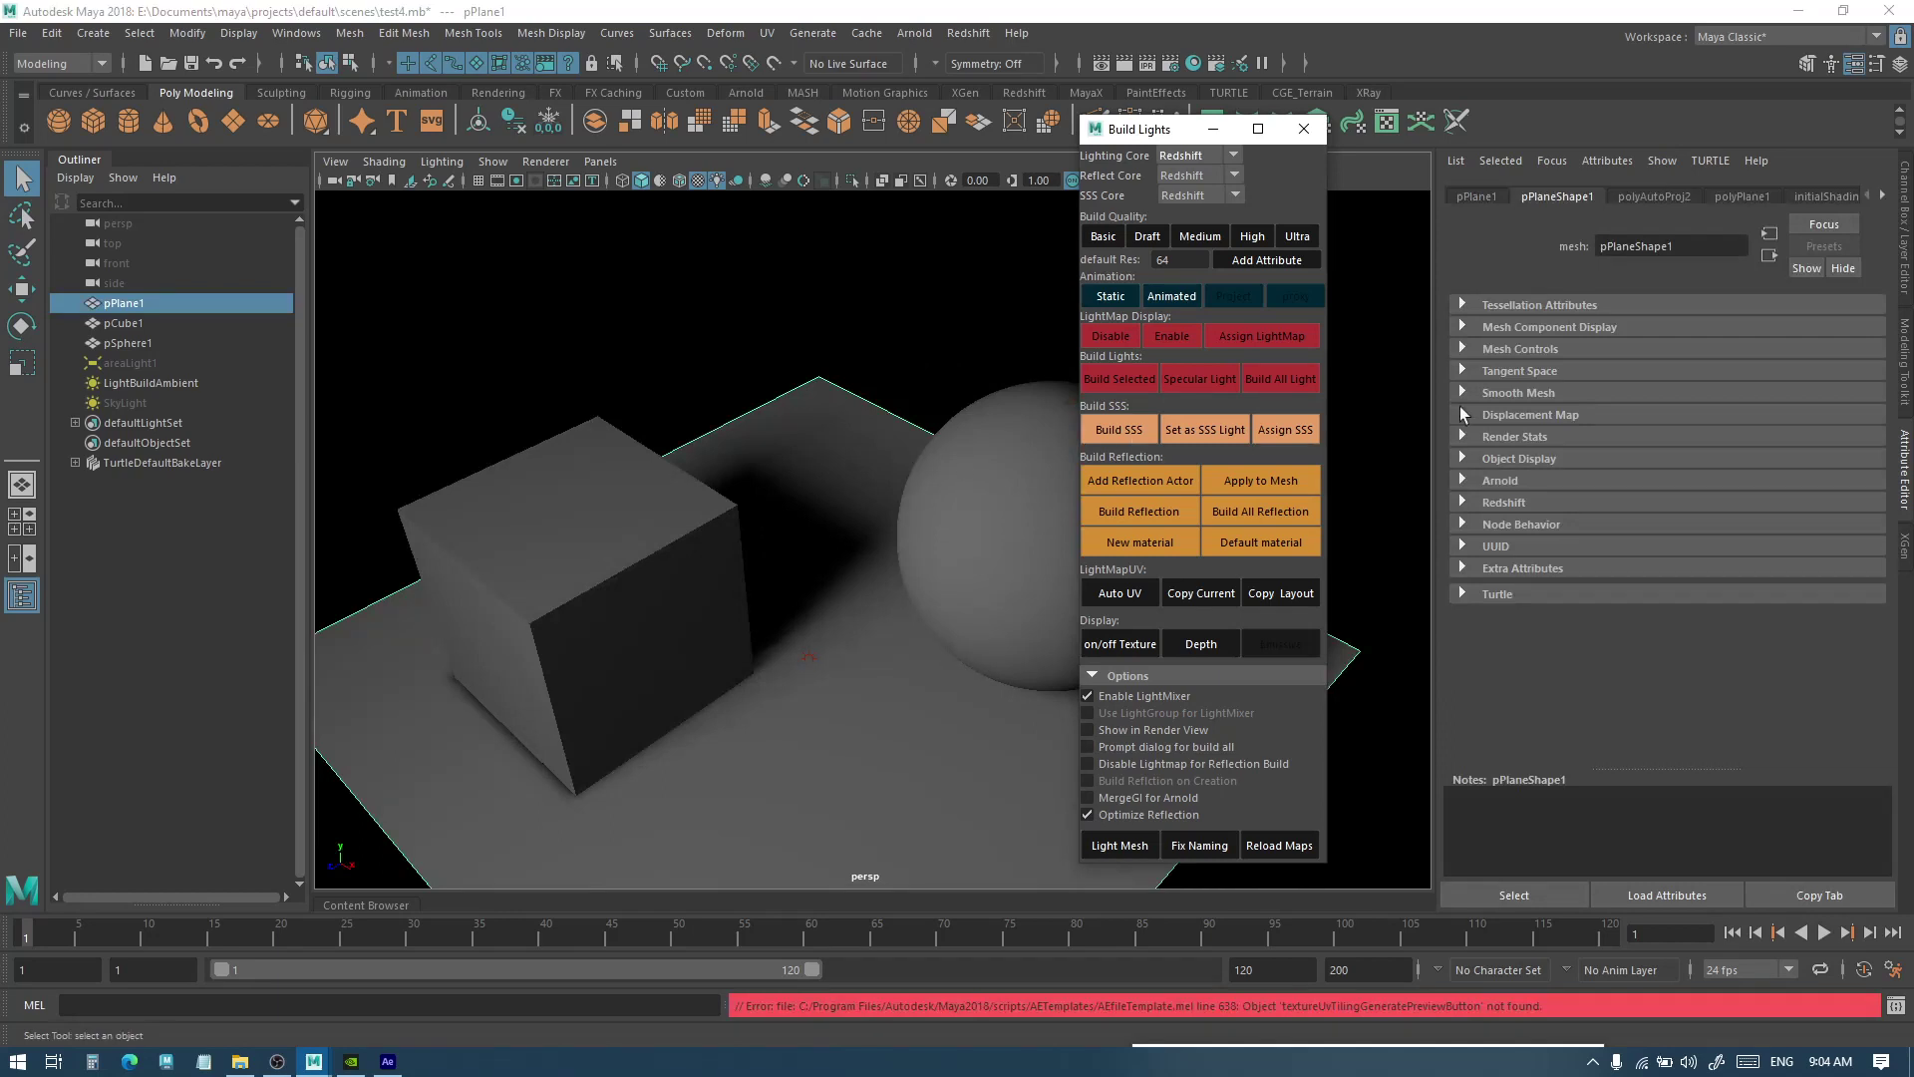
Rebake all lightmaps with Arnold as the lighting core
click(1174, 156)
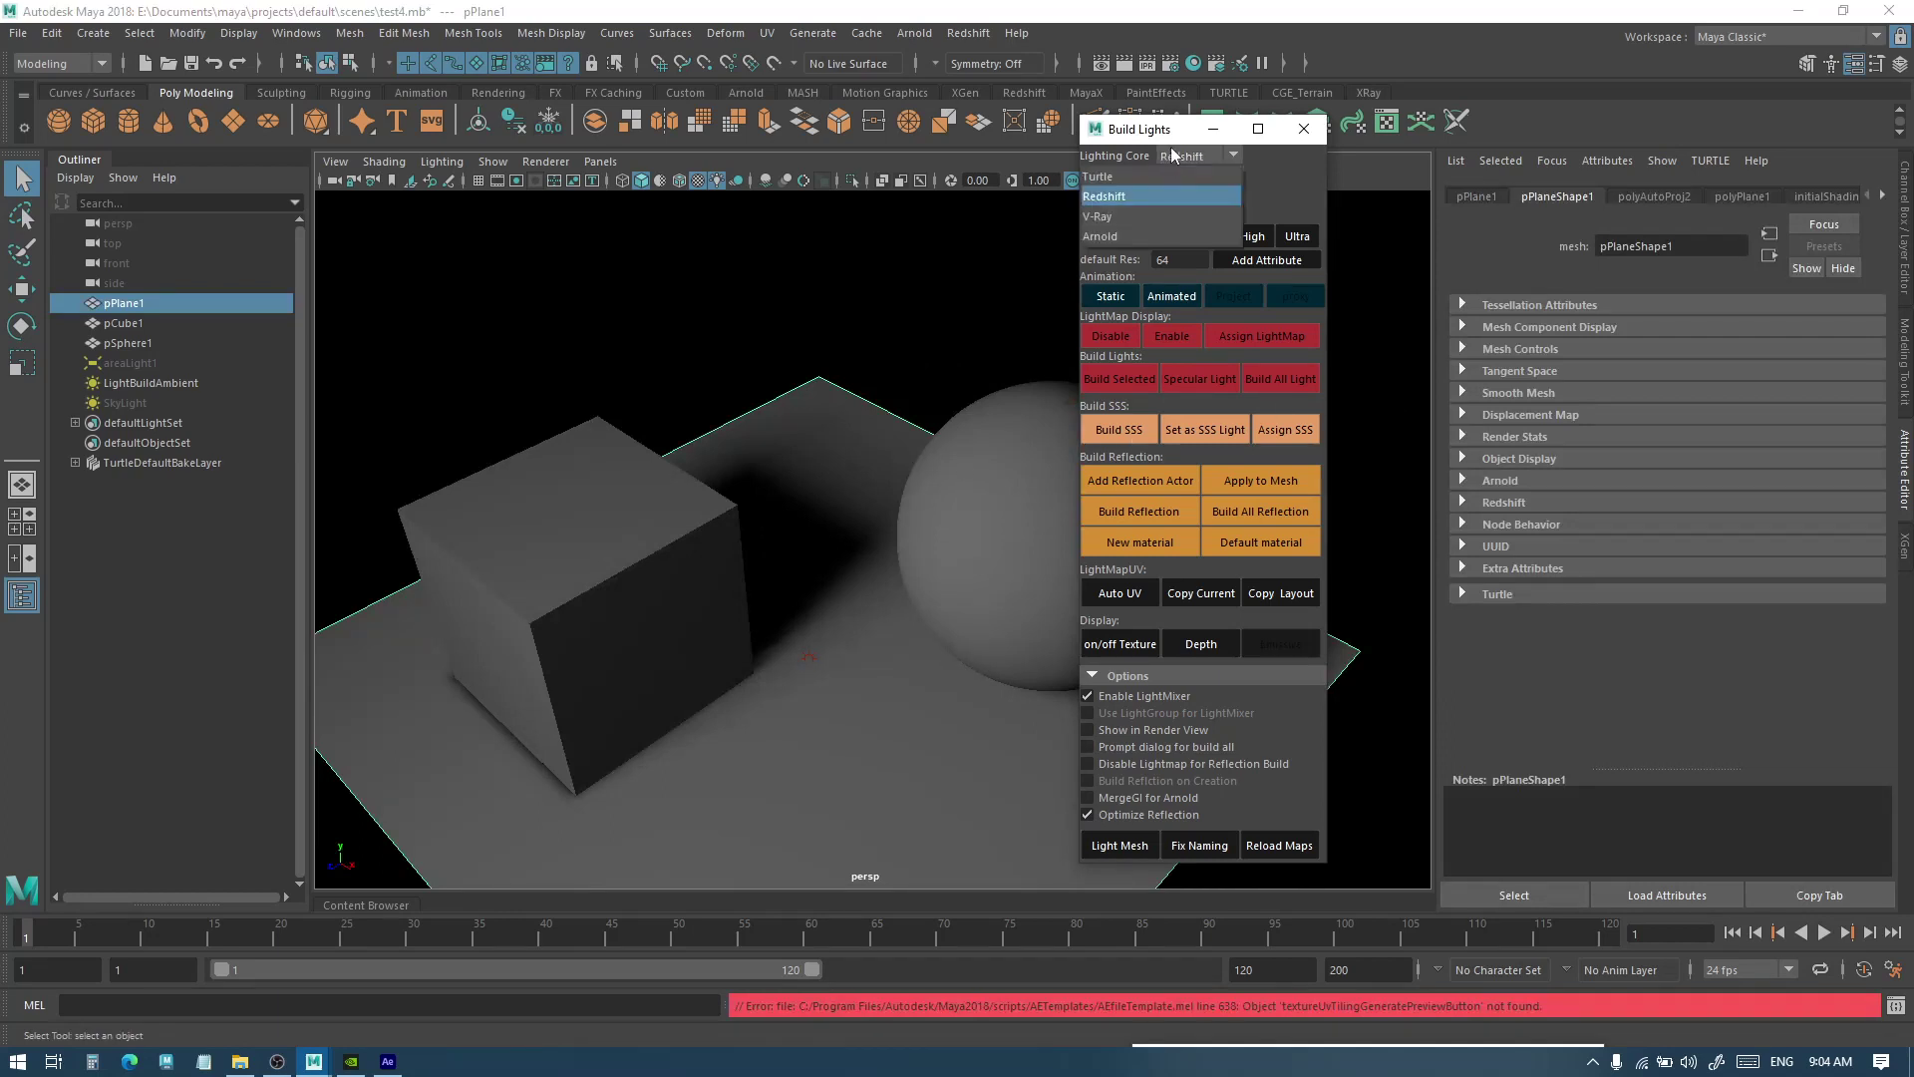
click(1156, 236)
click(1281, 380)
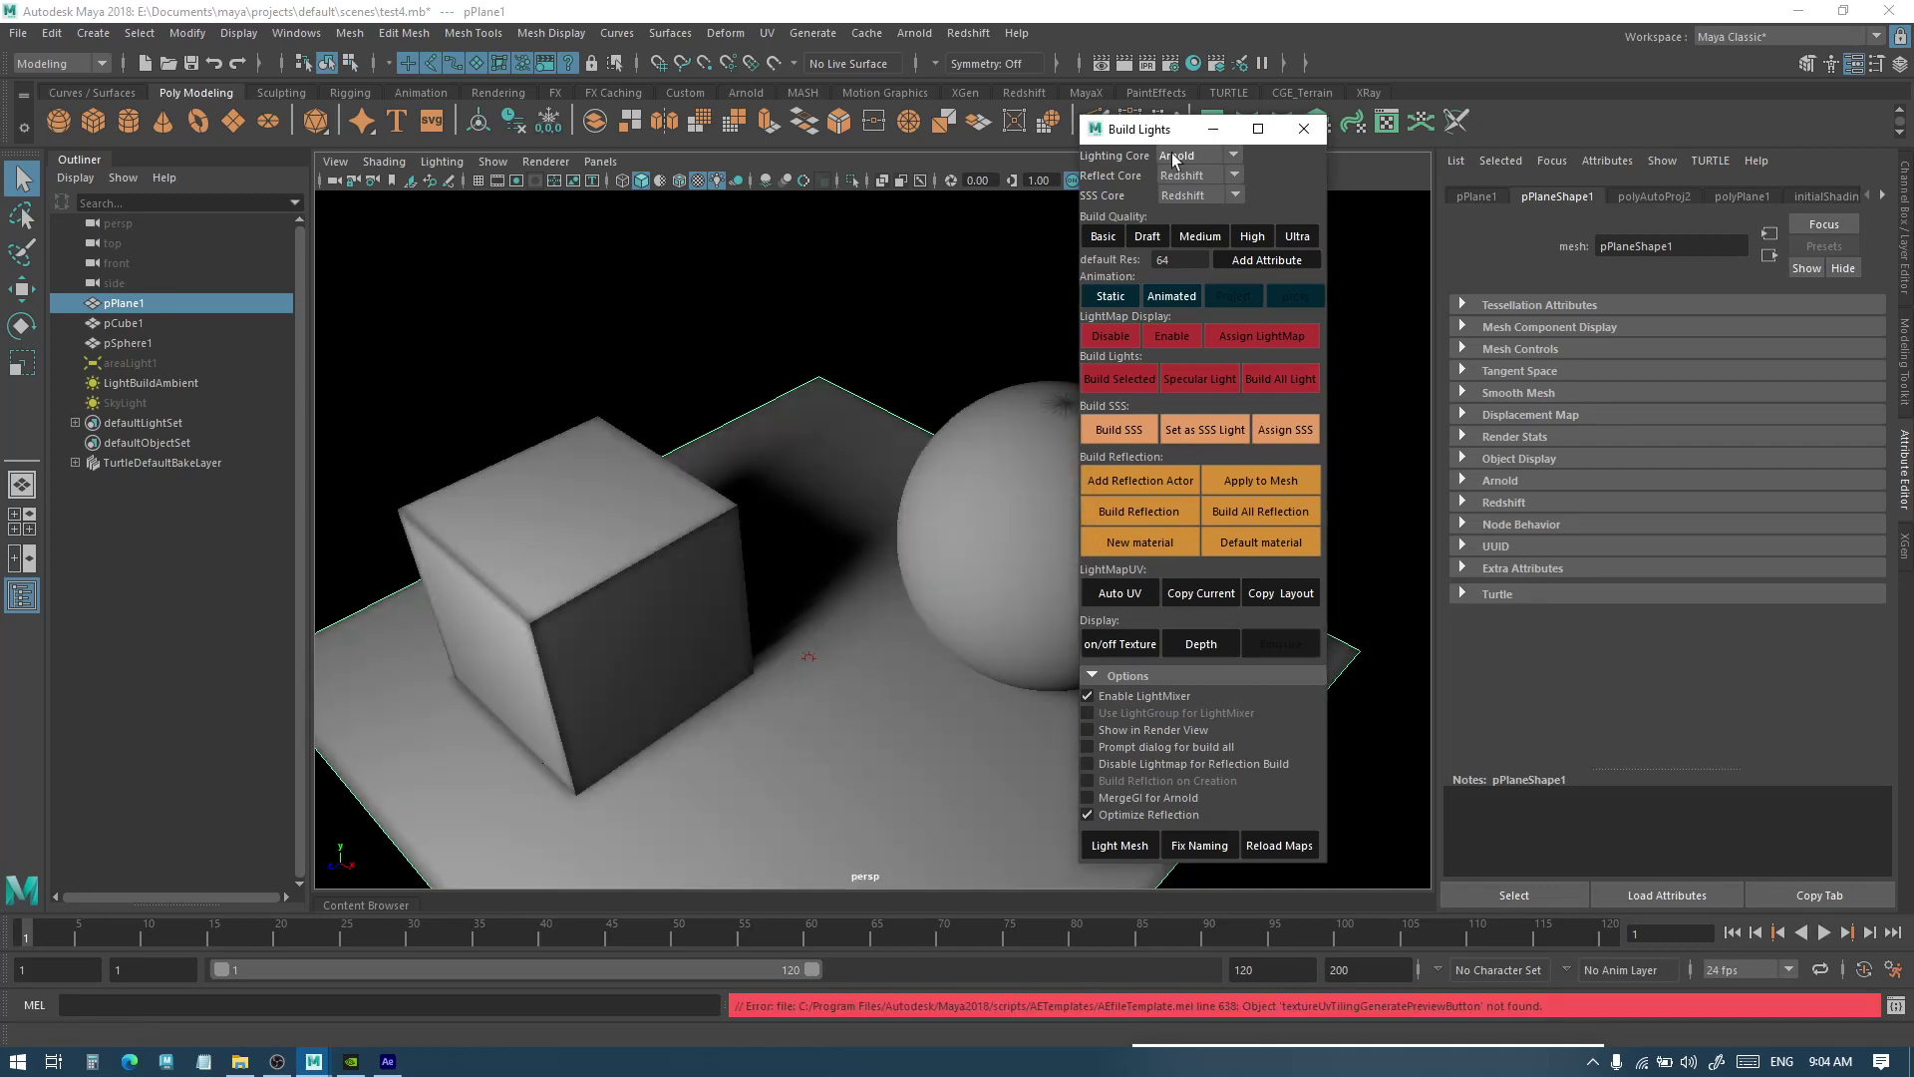
alt+drag(991, 468, 957, 439)
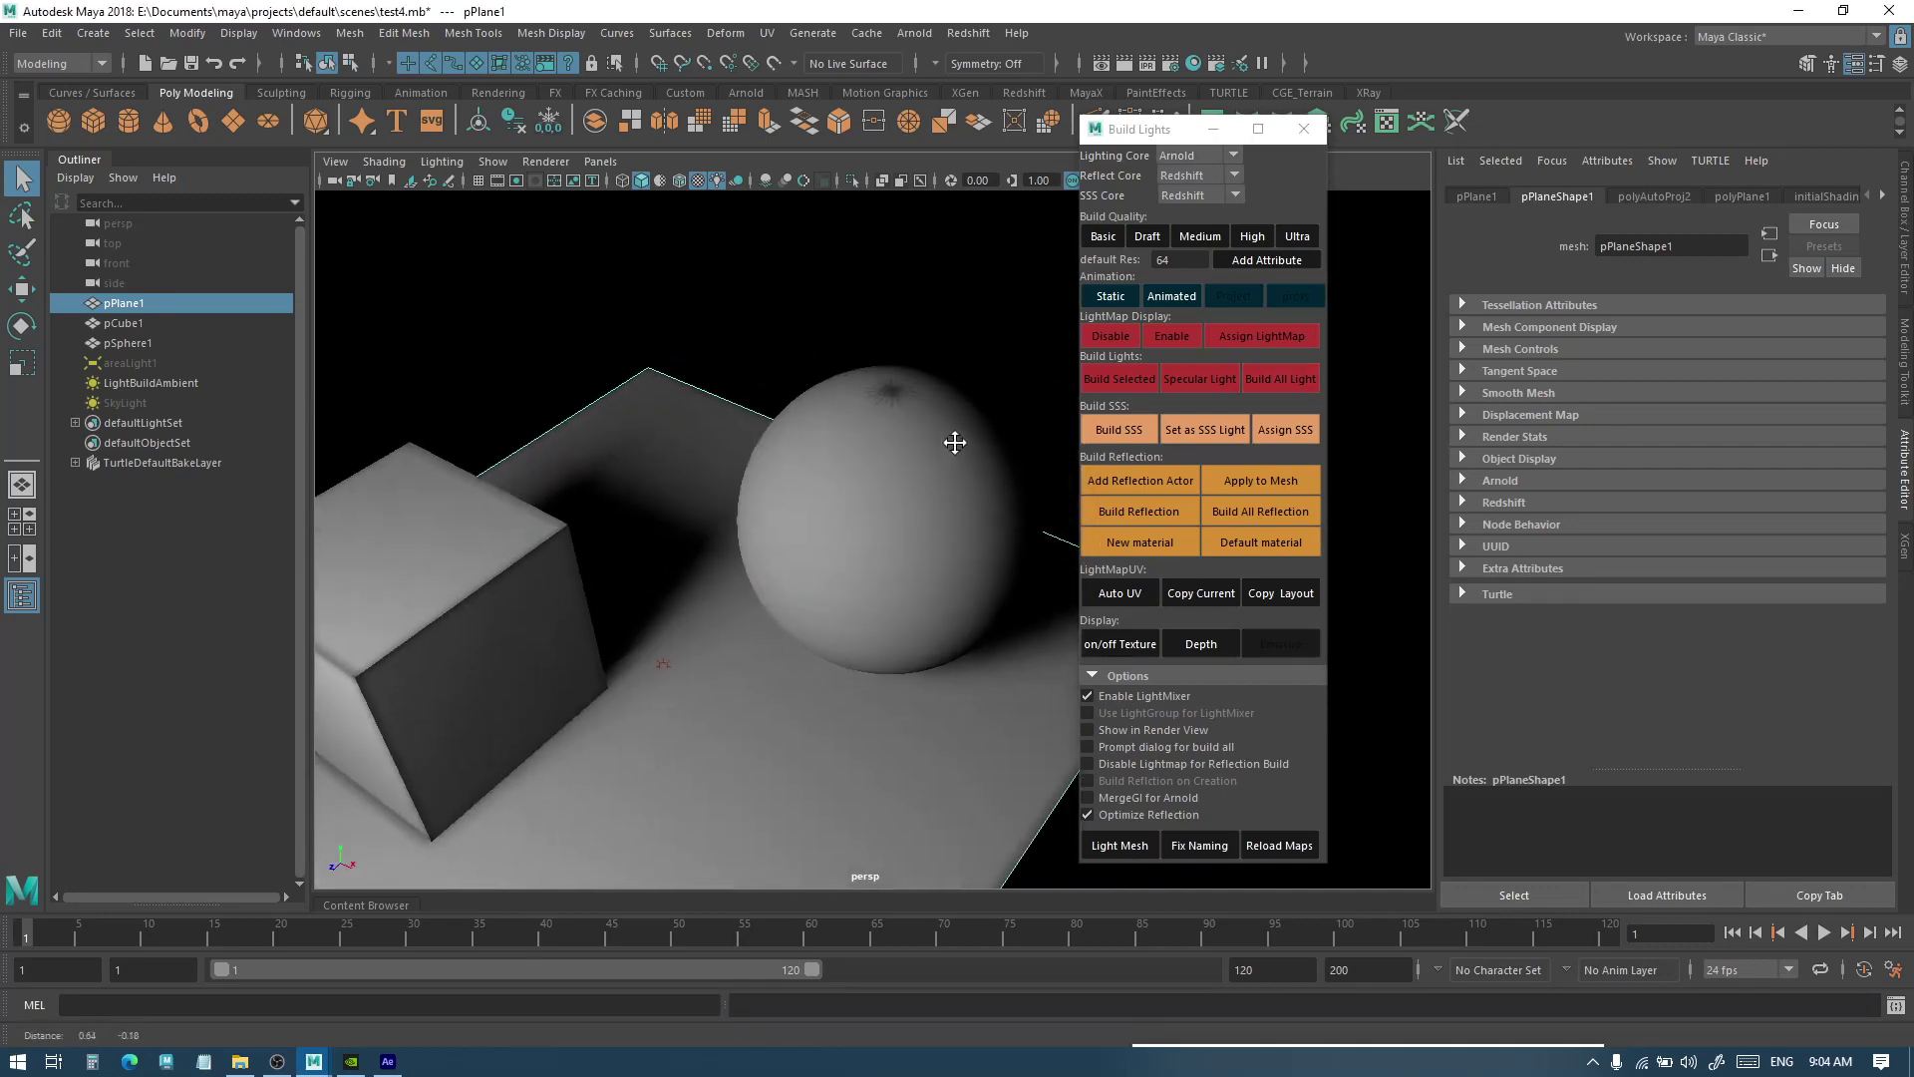
Rotate the sphere, rebake only its lighting, and inspect its top pole
click(957, 439)
key(e)
drag(948, 565, 876, 547)
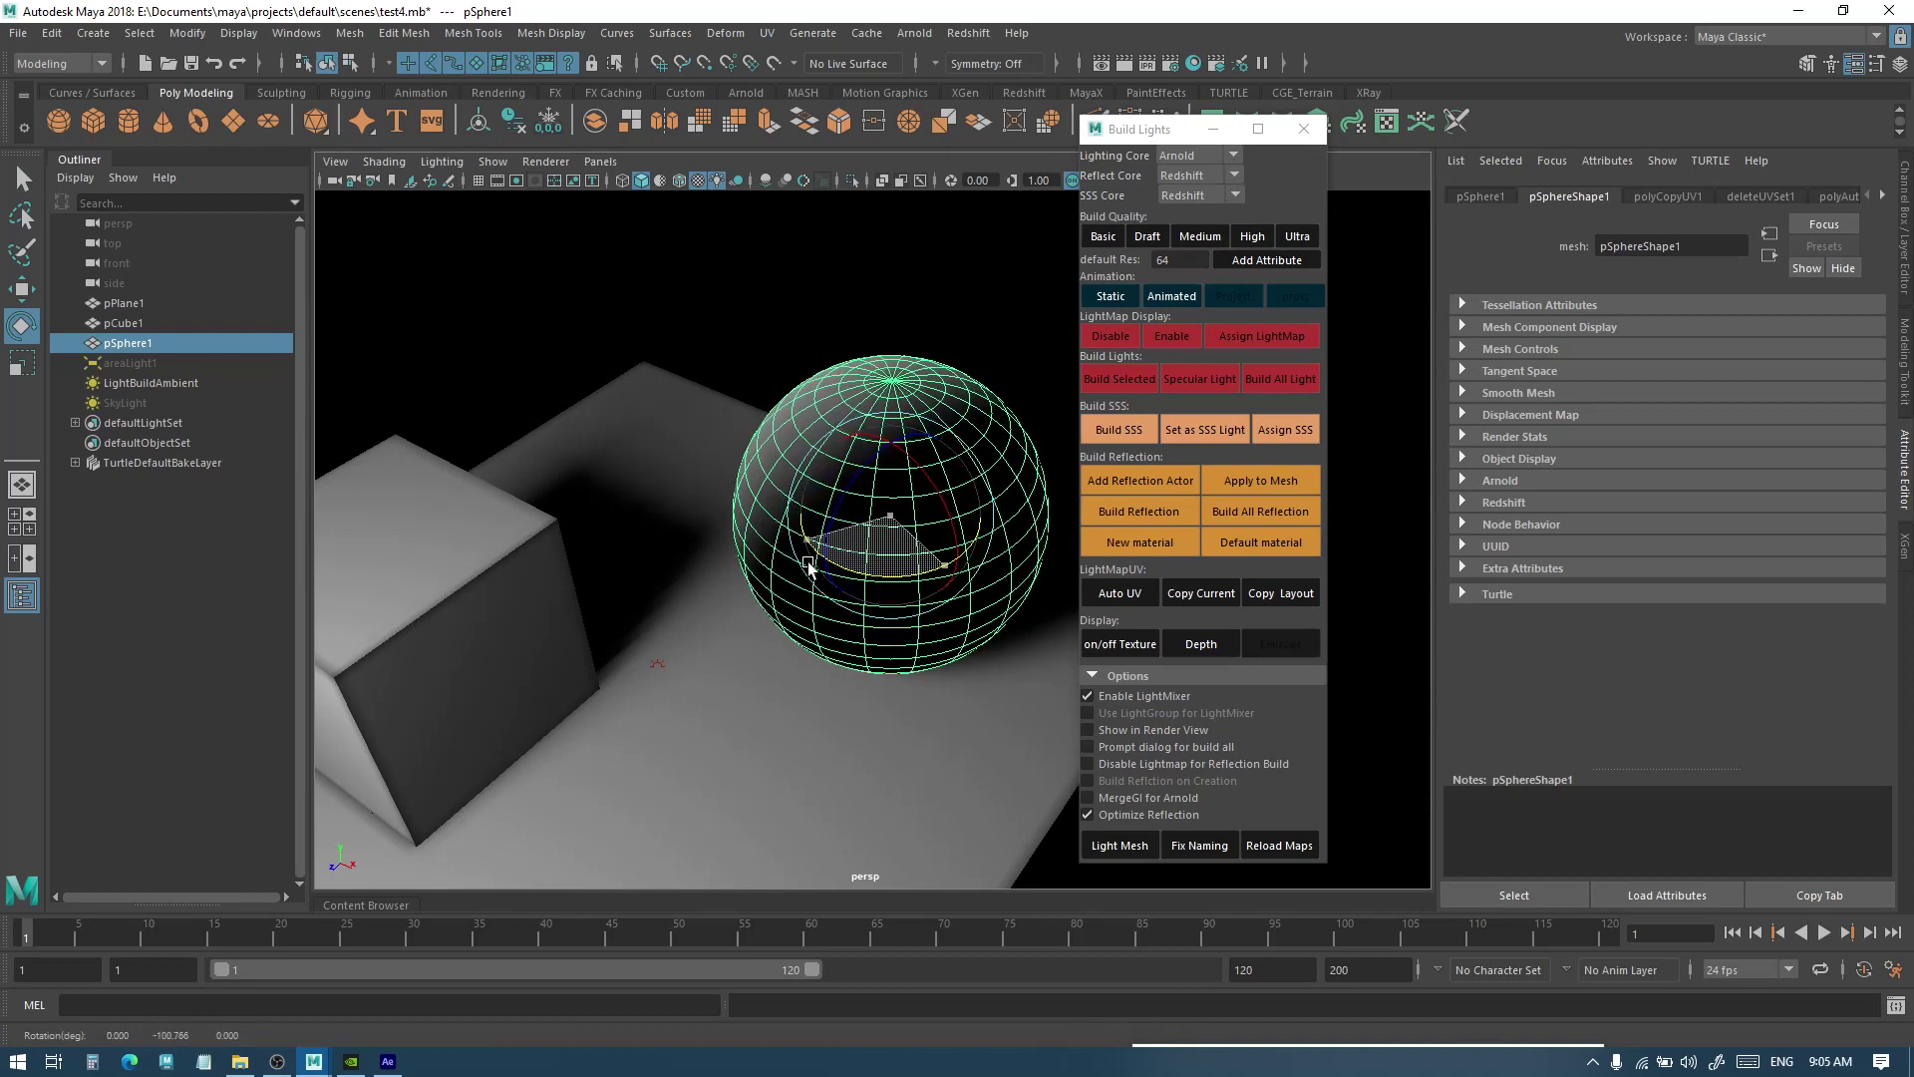
click(1111, 378)
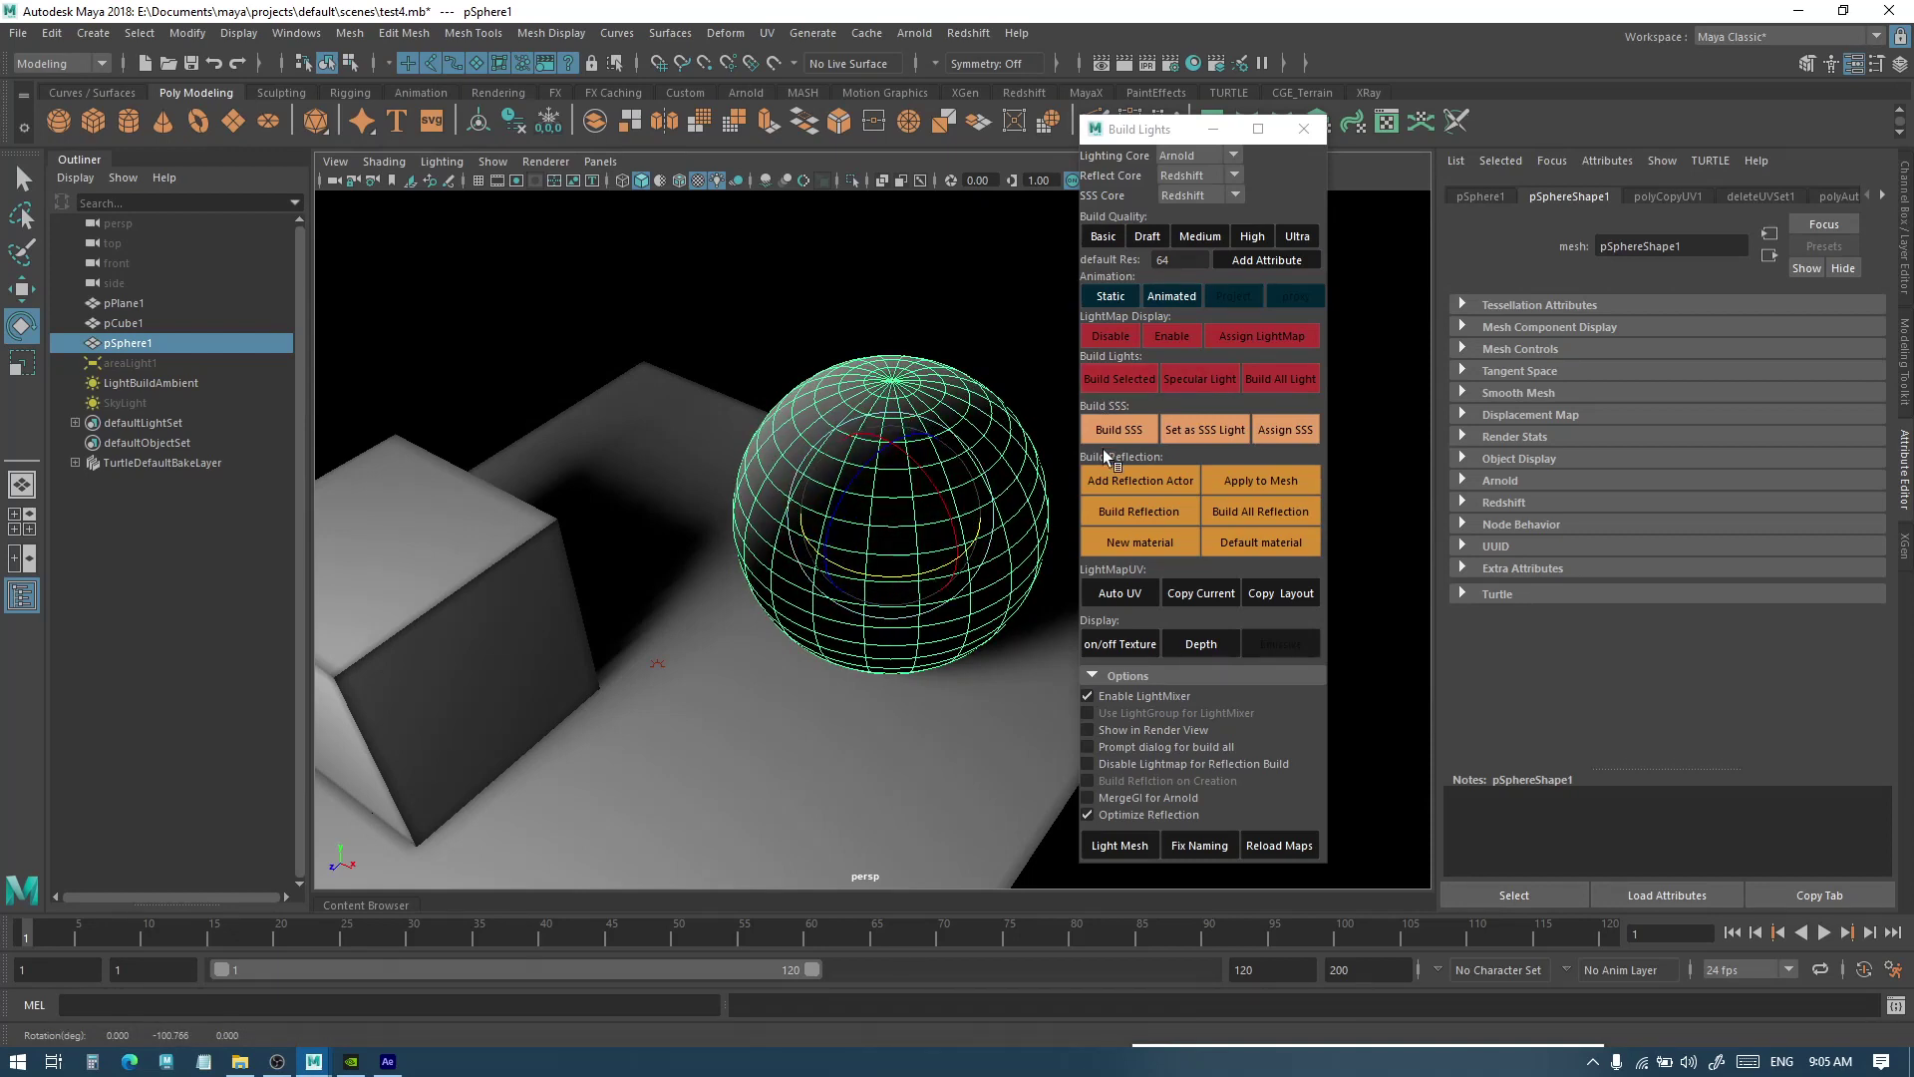
click(996, 393)
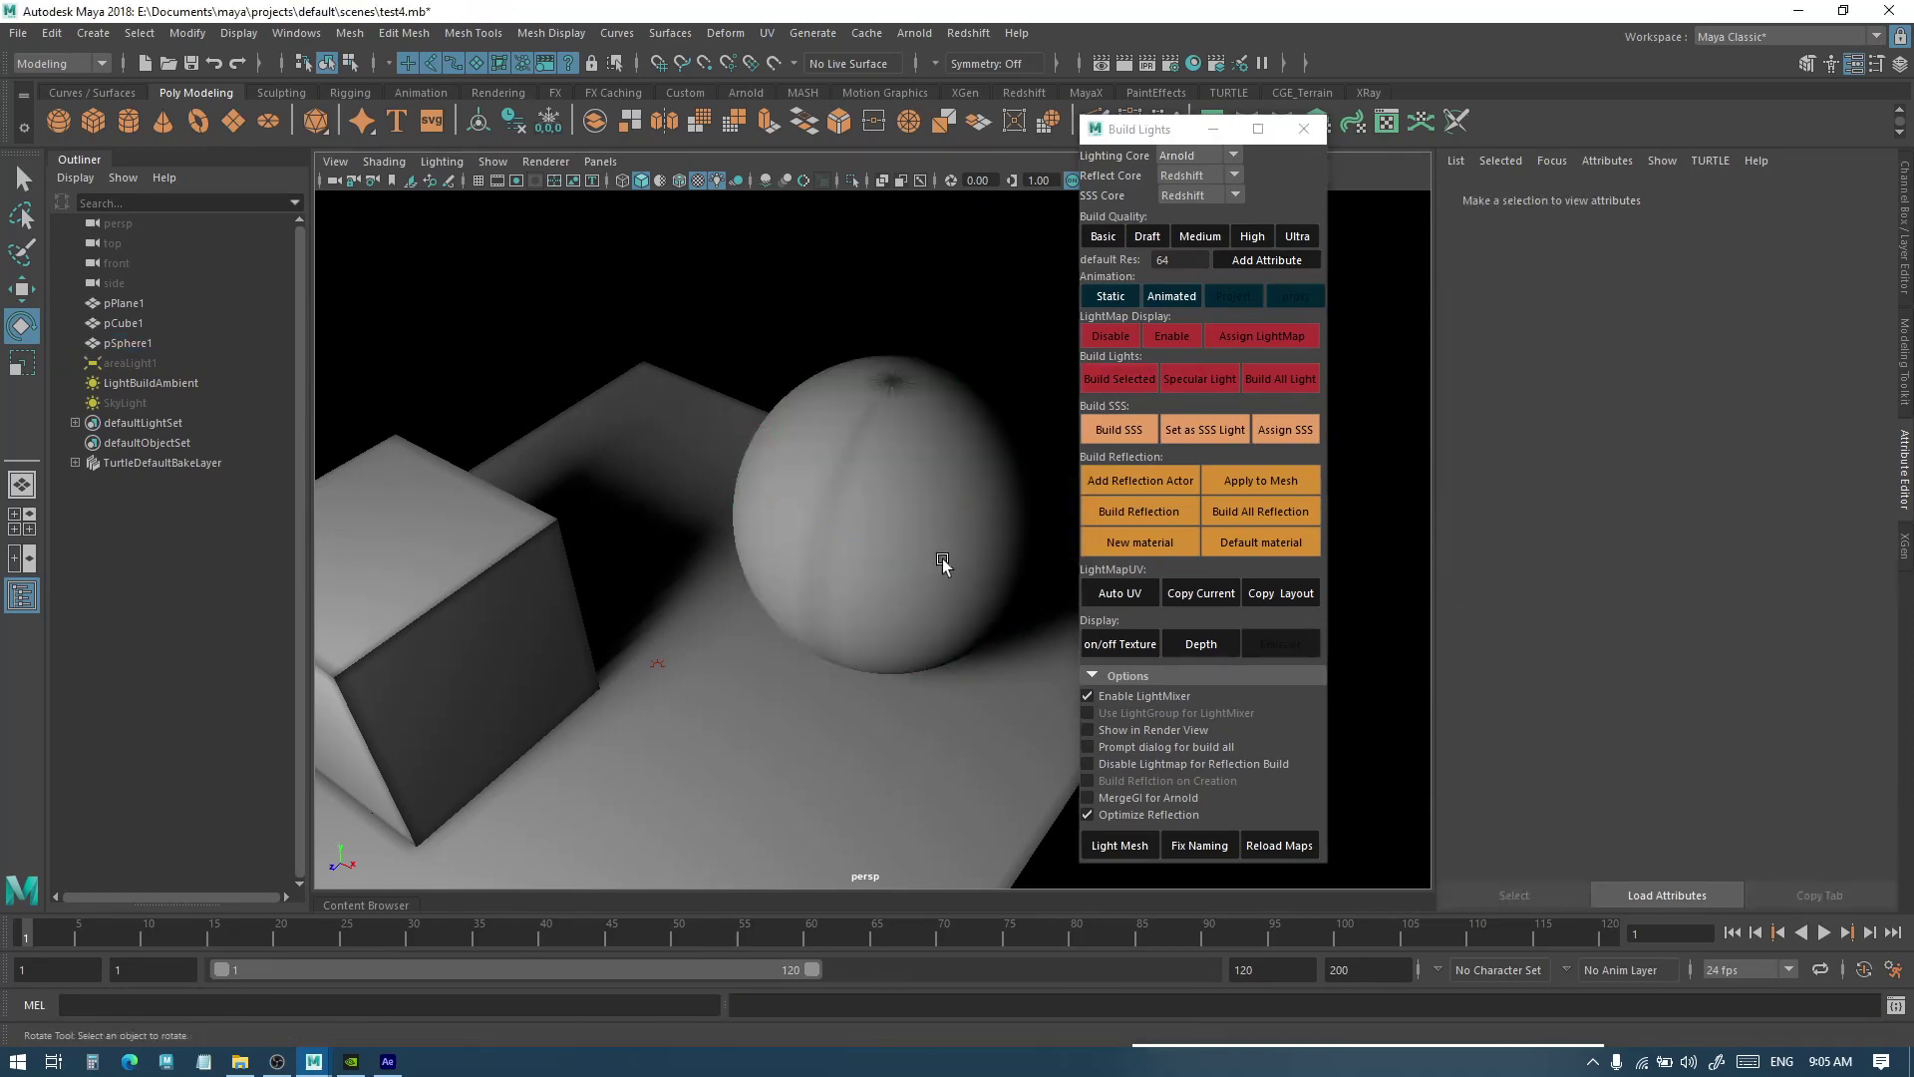
alt+drag(944, 560, 931, 624)
scroll(931, 606, up, 5)
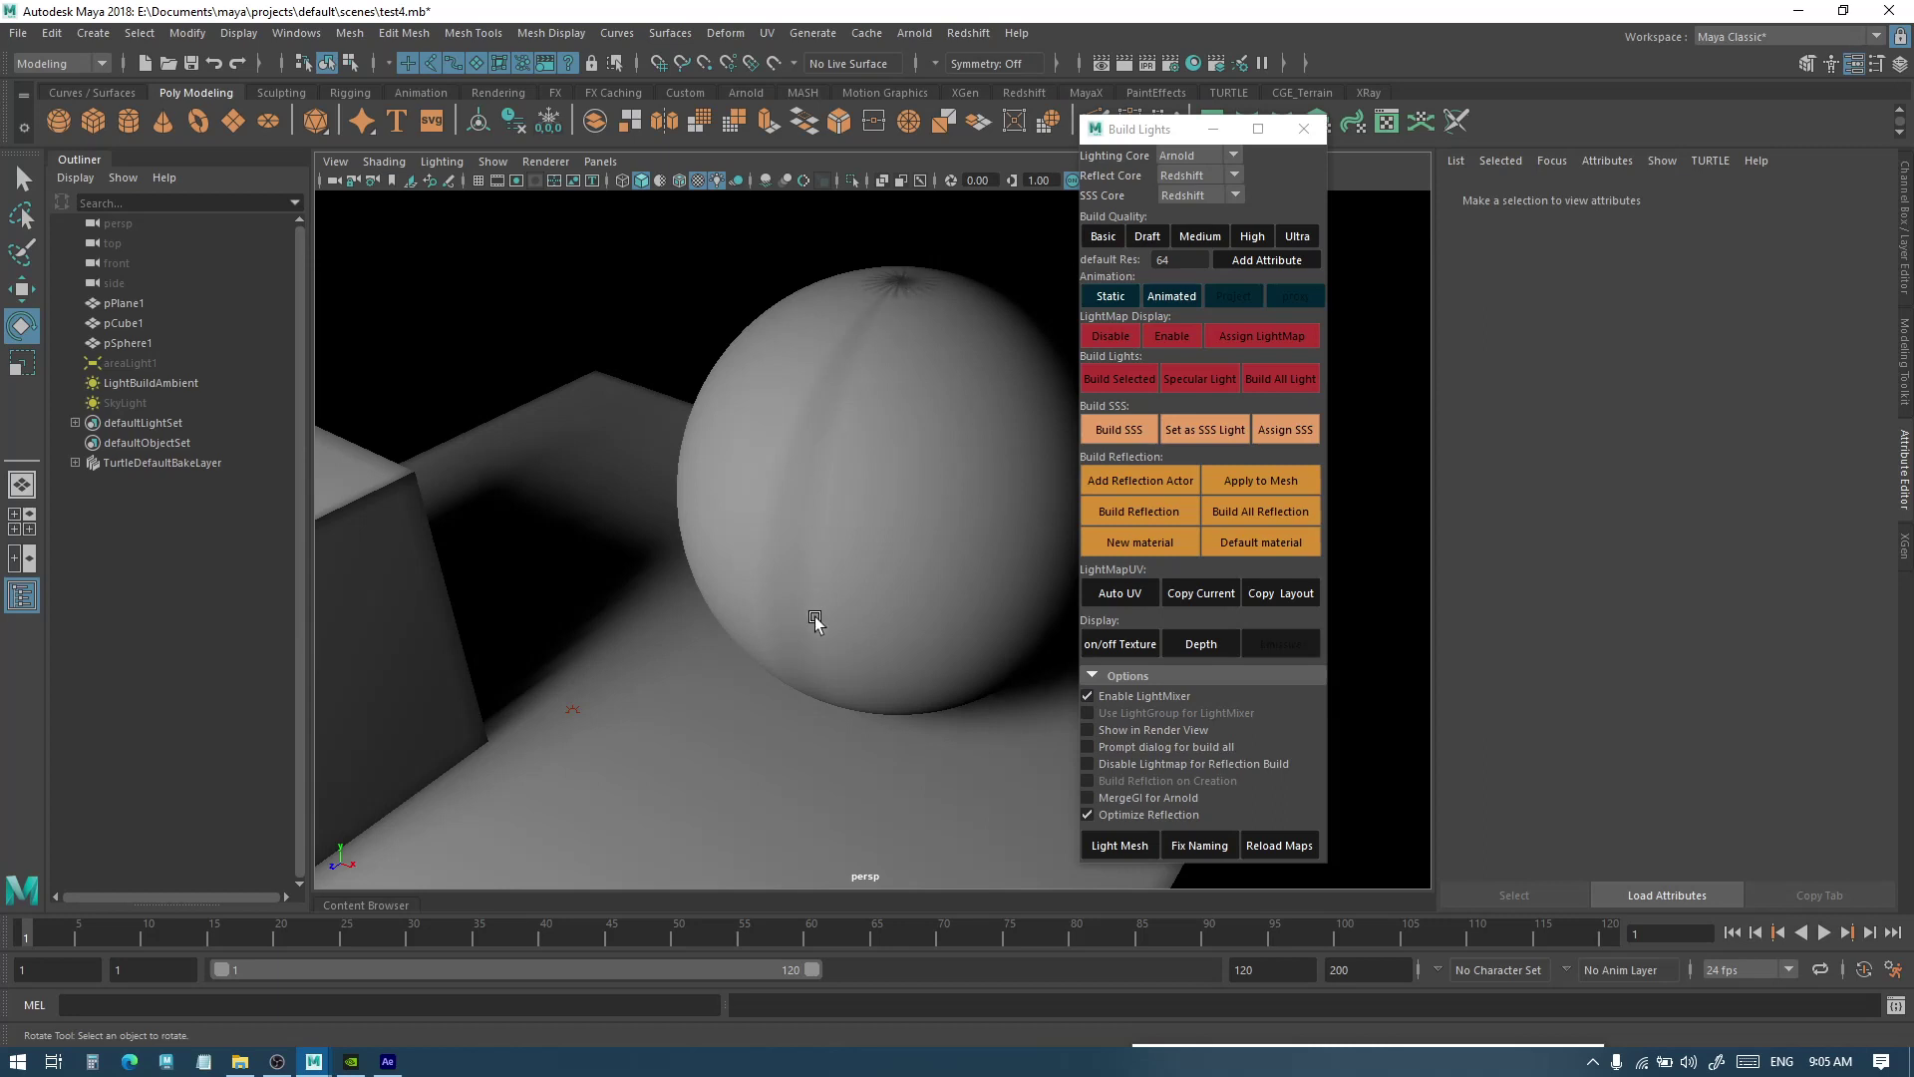
alt+drag(884, 303, 872, 486)
scroll(888, 439, up, 3)
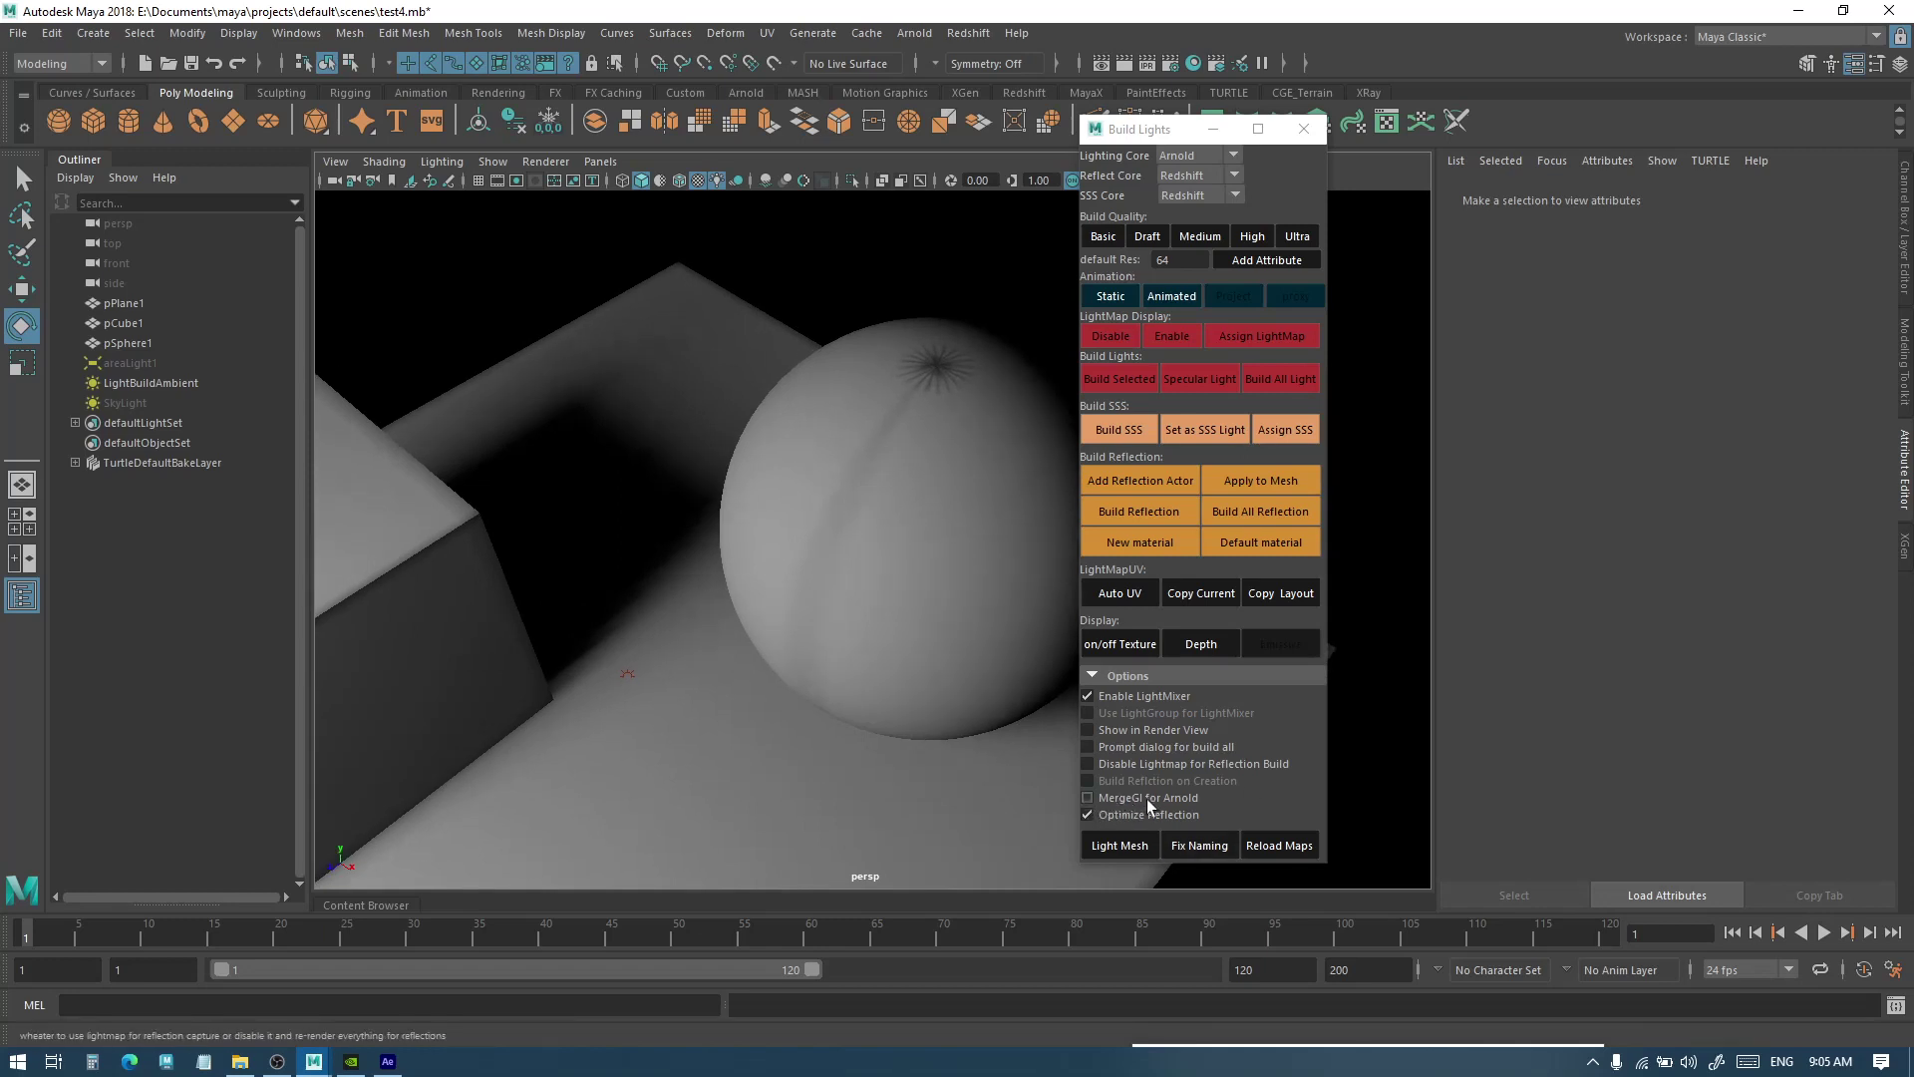
Enable MergeGI for Arnold and bake the sphere's lighting alone
click(1147, 798)
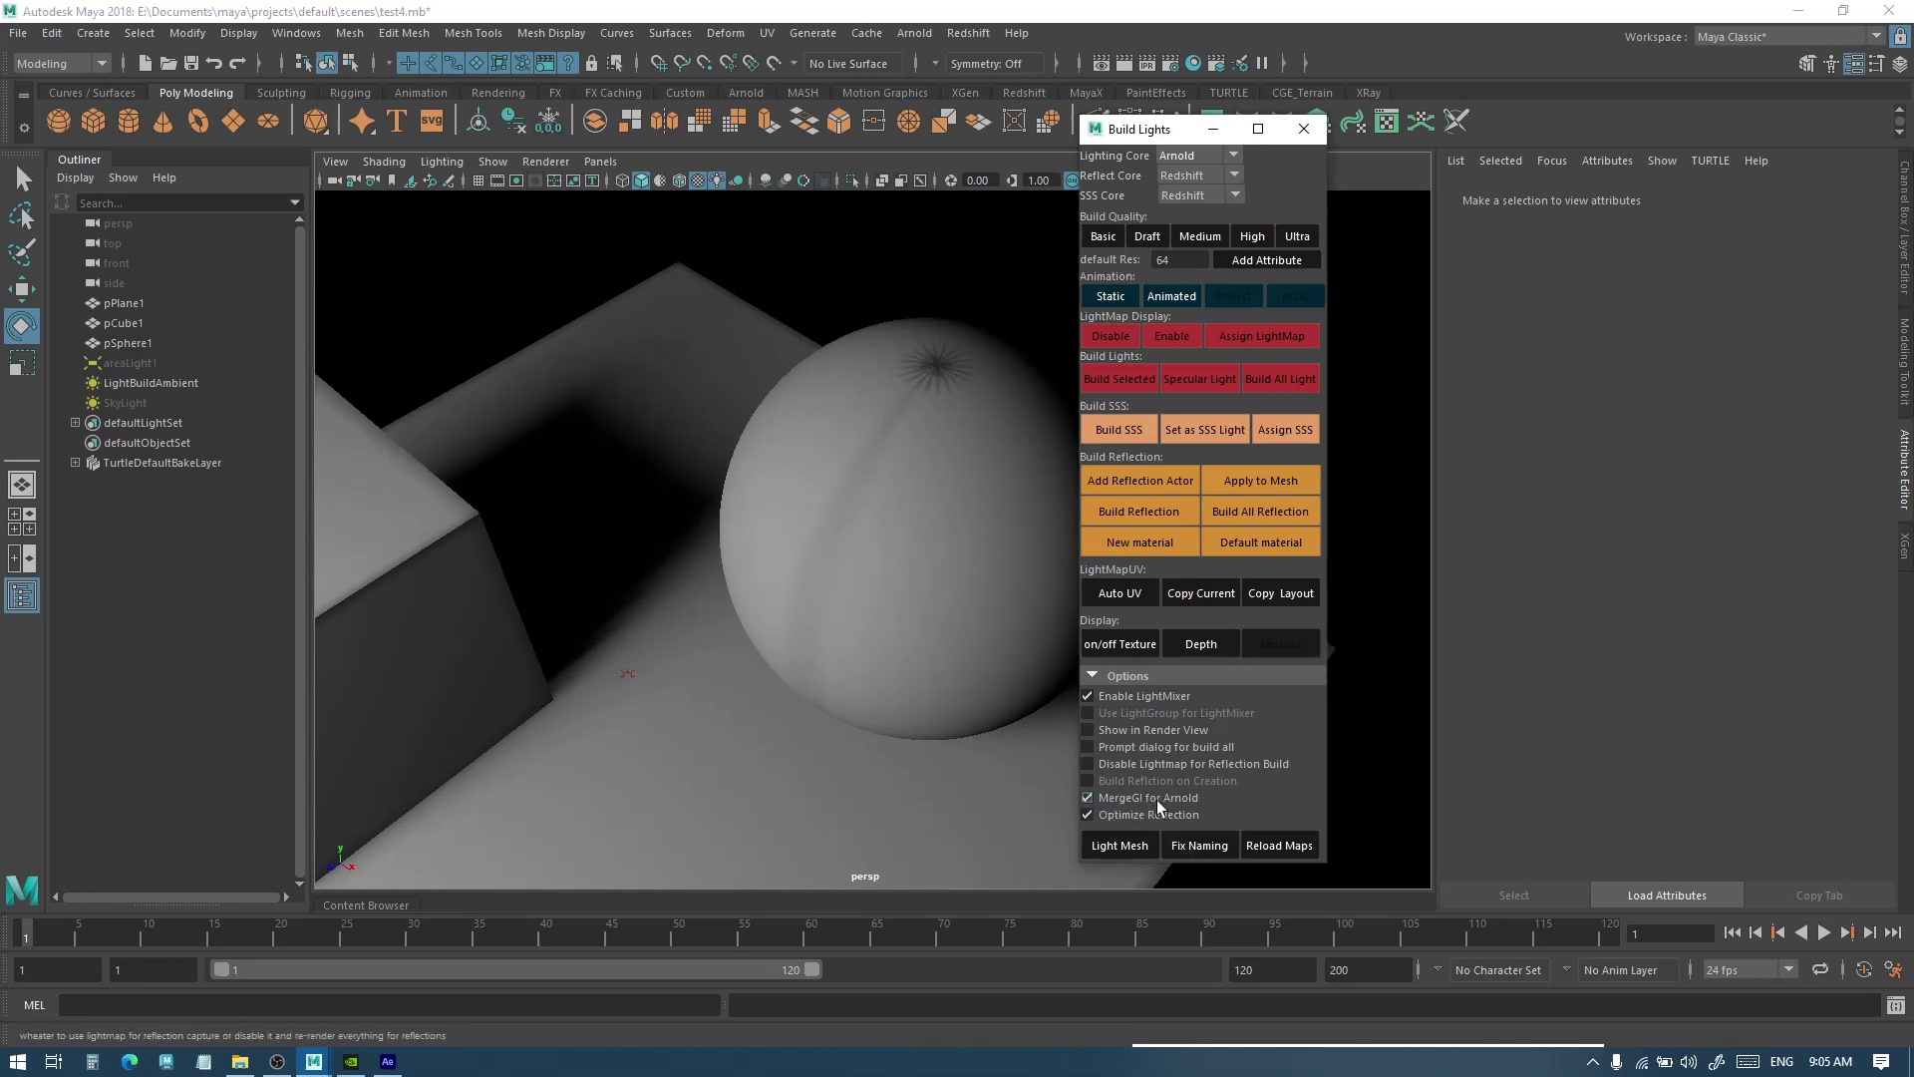
click(1057, 618)
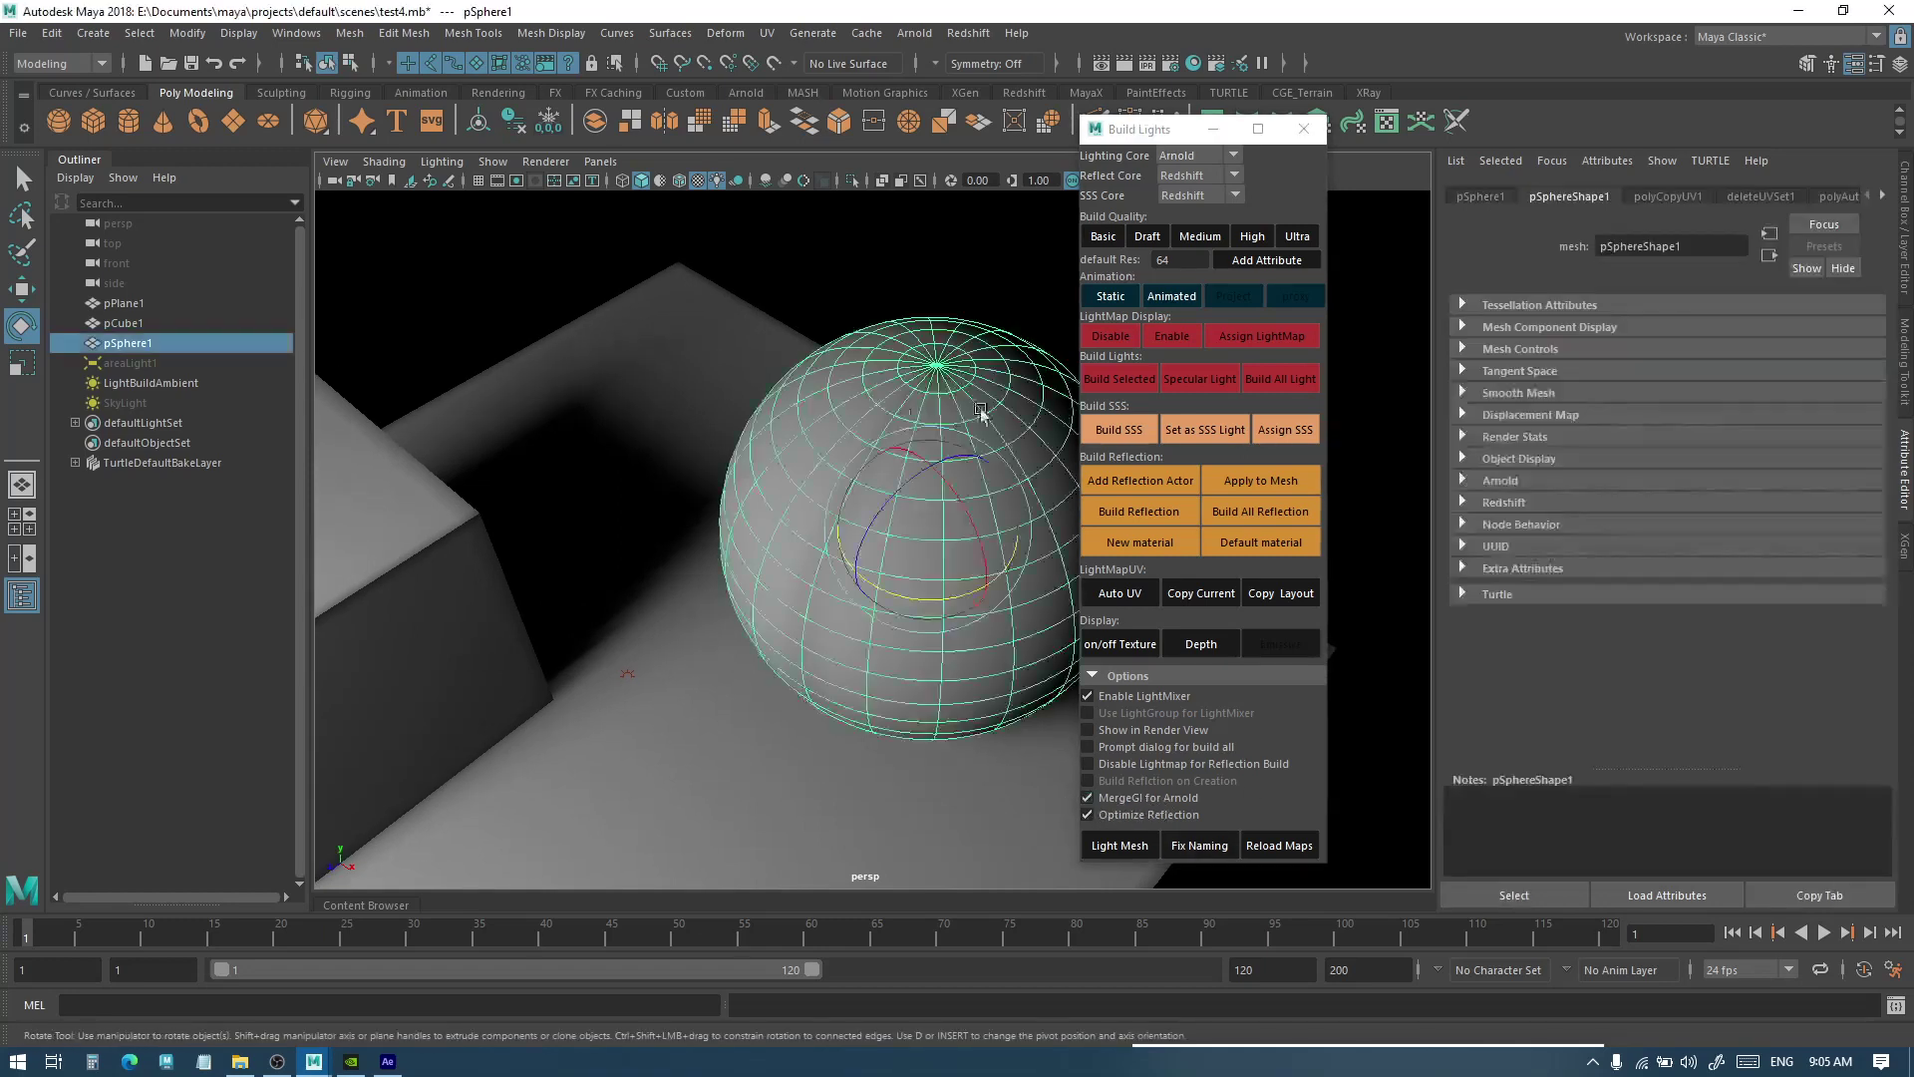
click(1127, 368)
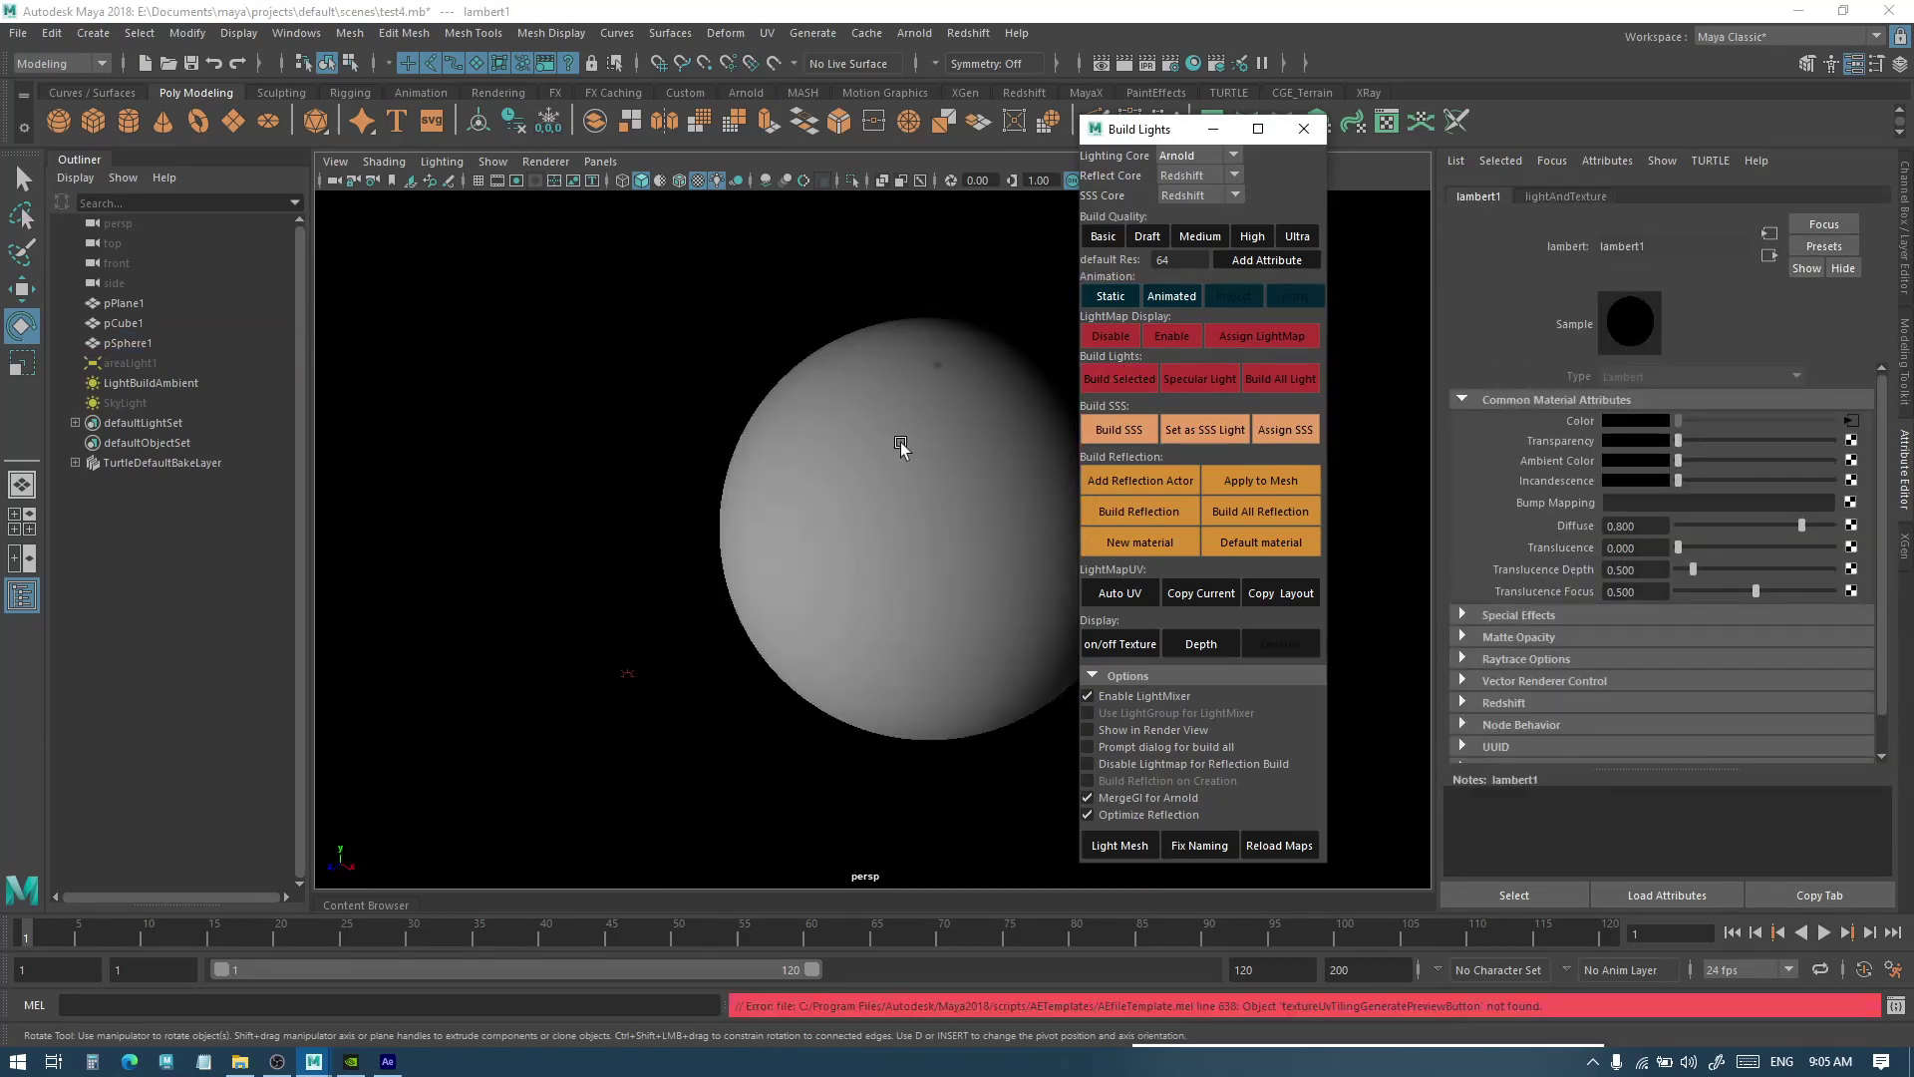
Select the plane and cube together and bake their lighting
scroll(734, 522, down, 3)
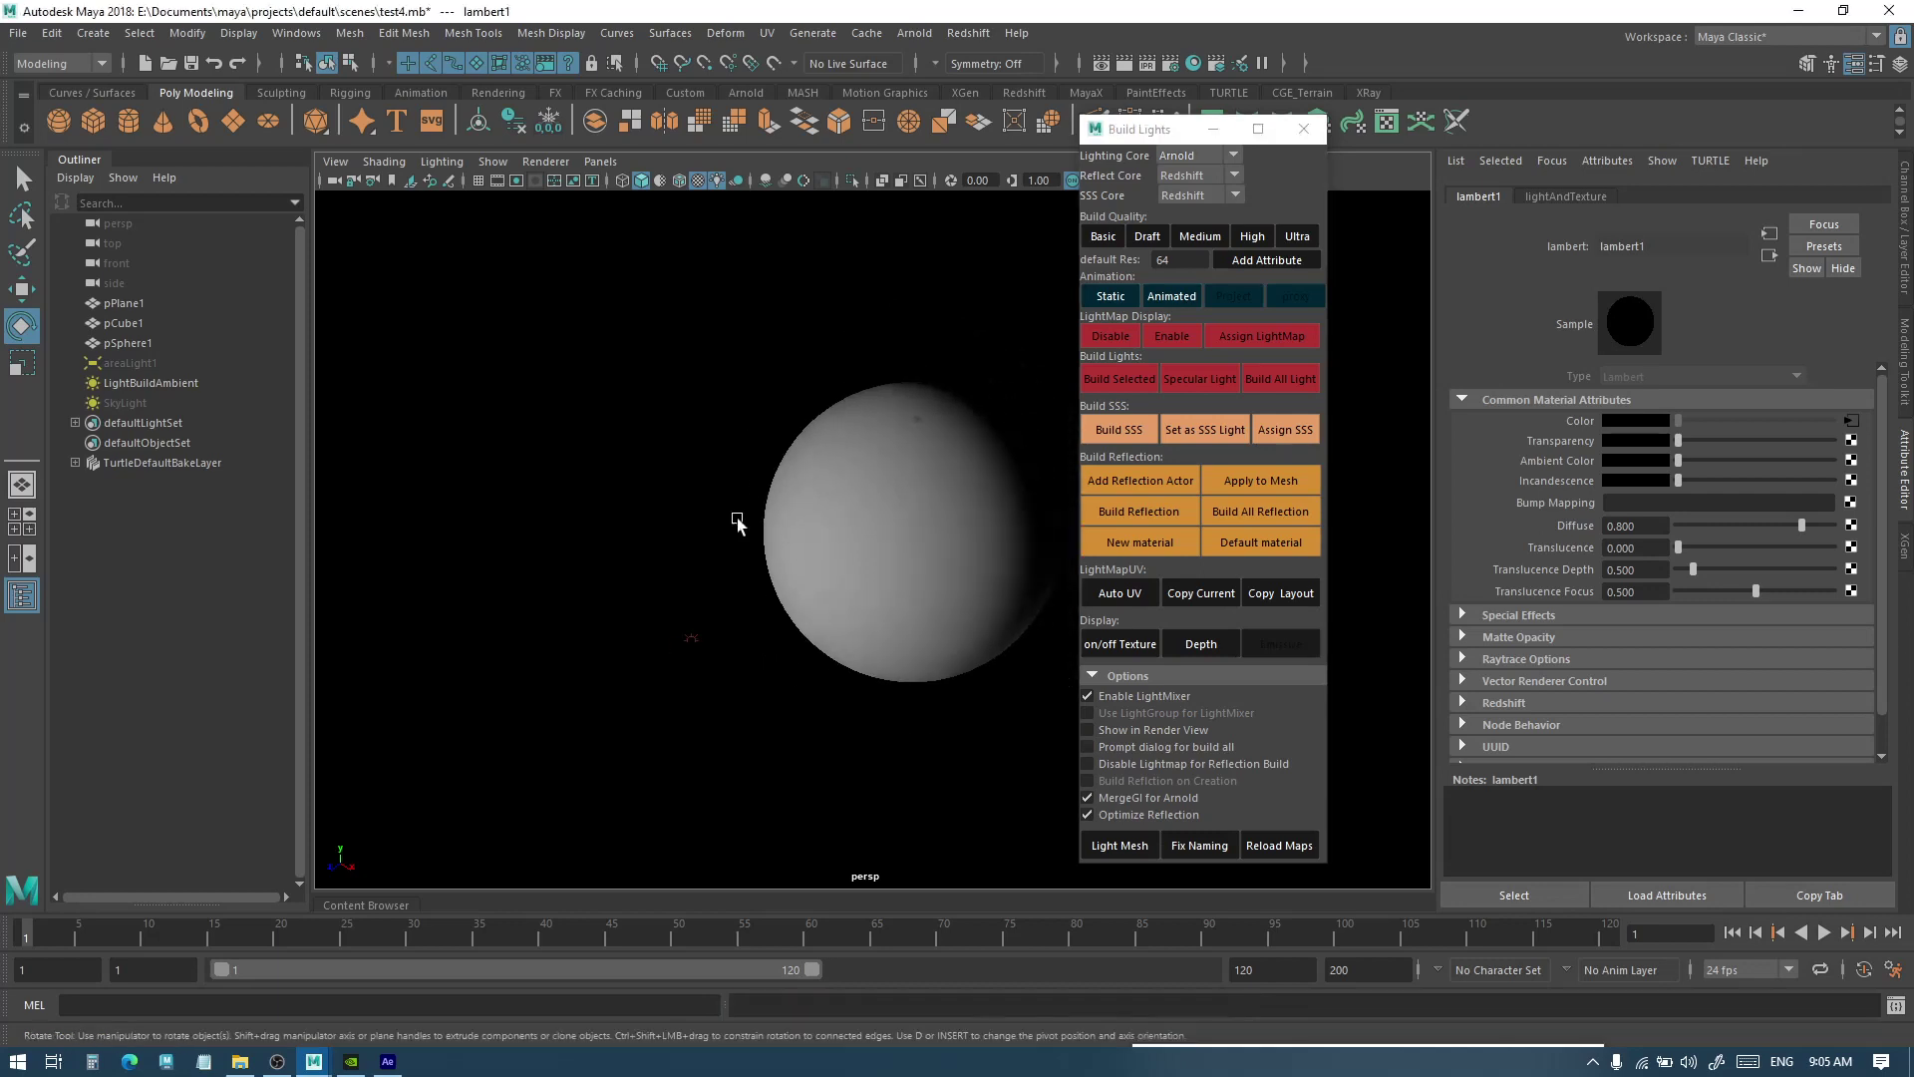
alt+middle_drag(735, 522, 906, 499)
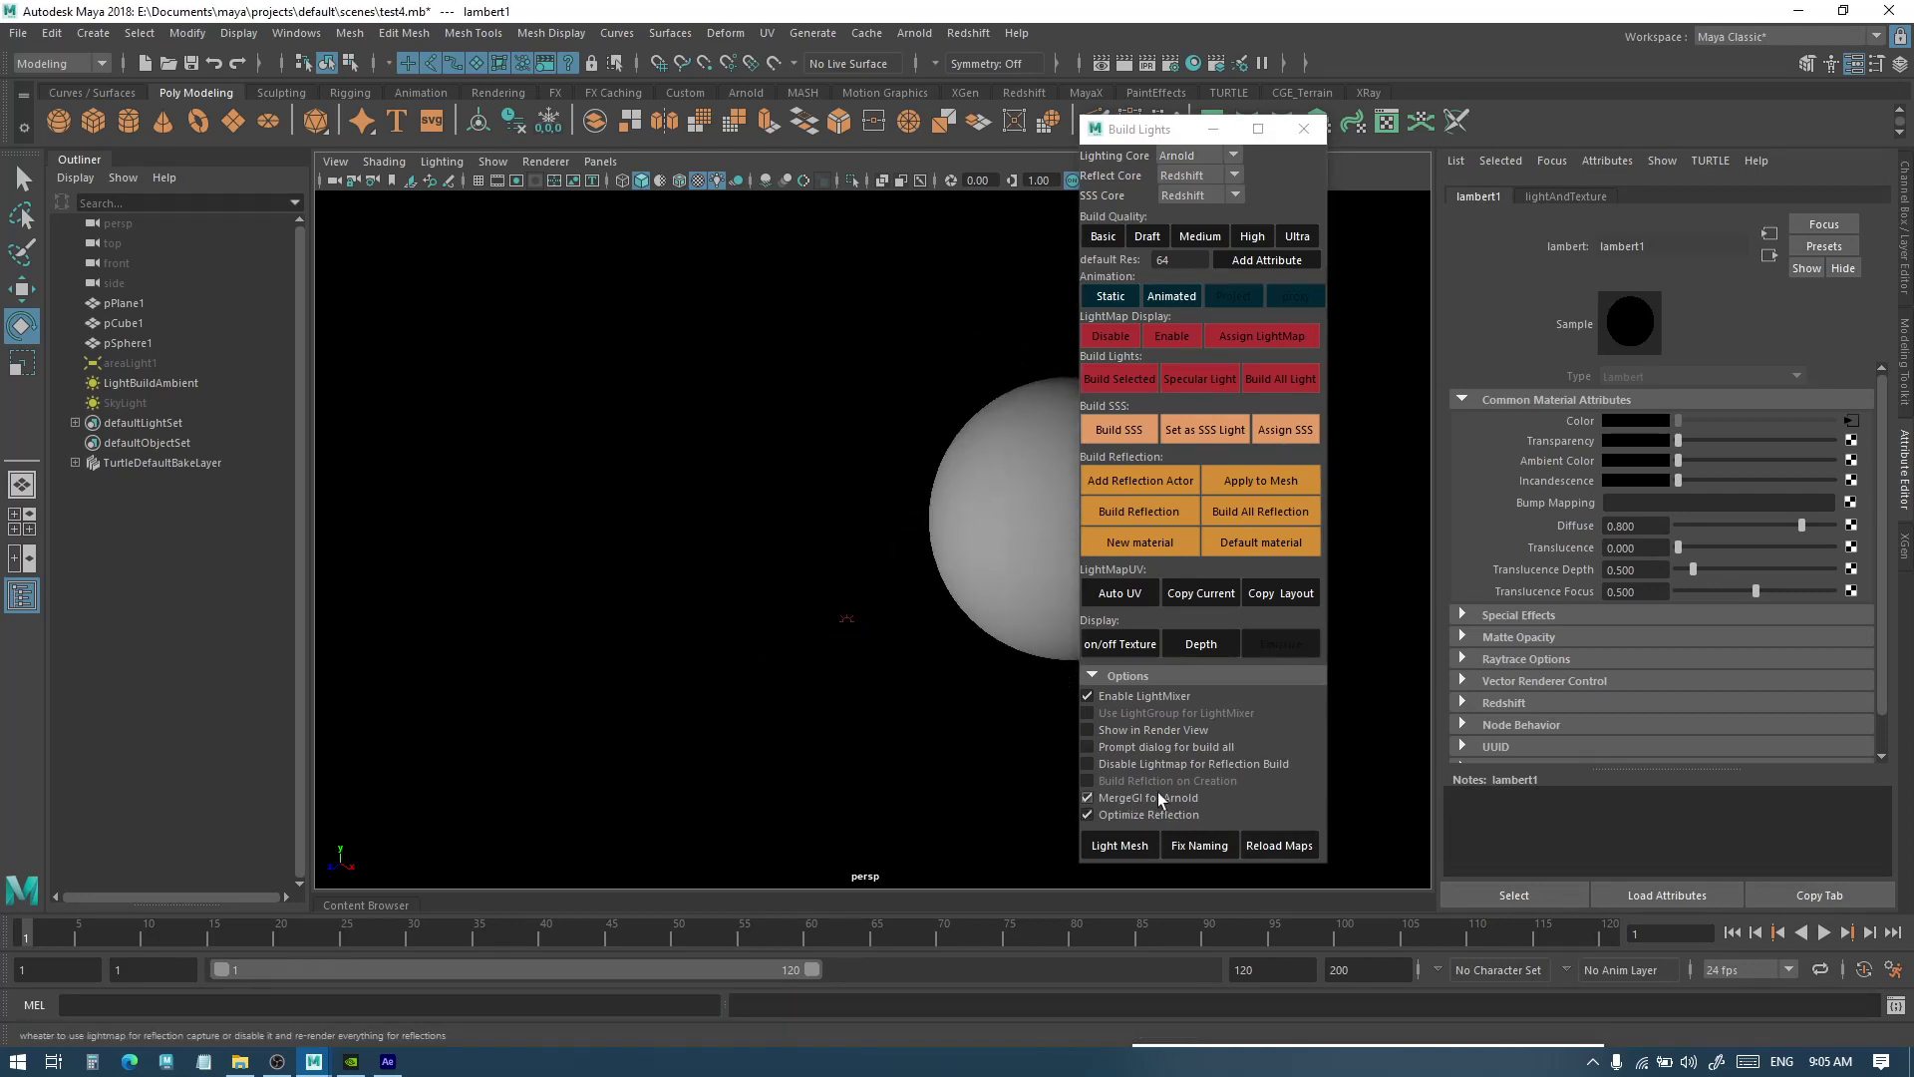
click(842, 439)
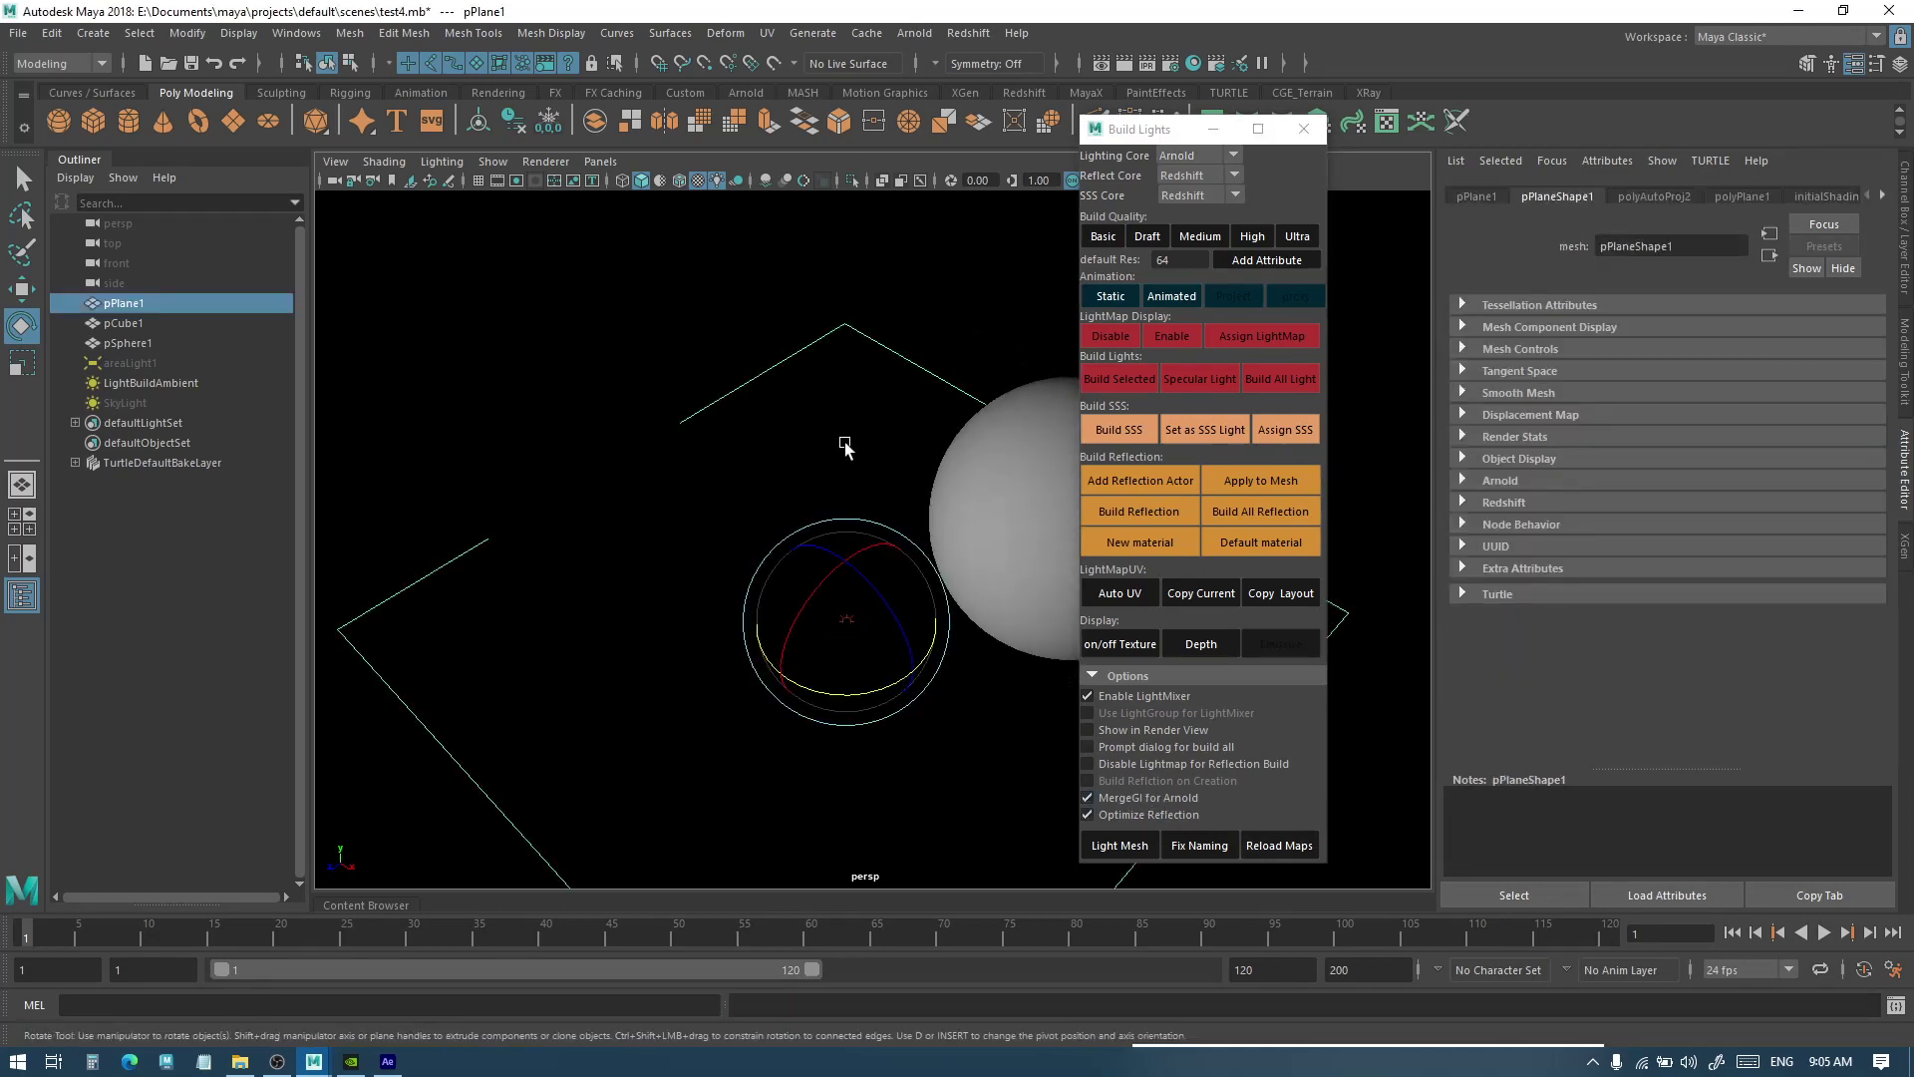
click(671, 666)
click(812, 684)
click(662, 513)
click(867, 453)
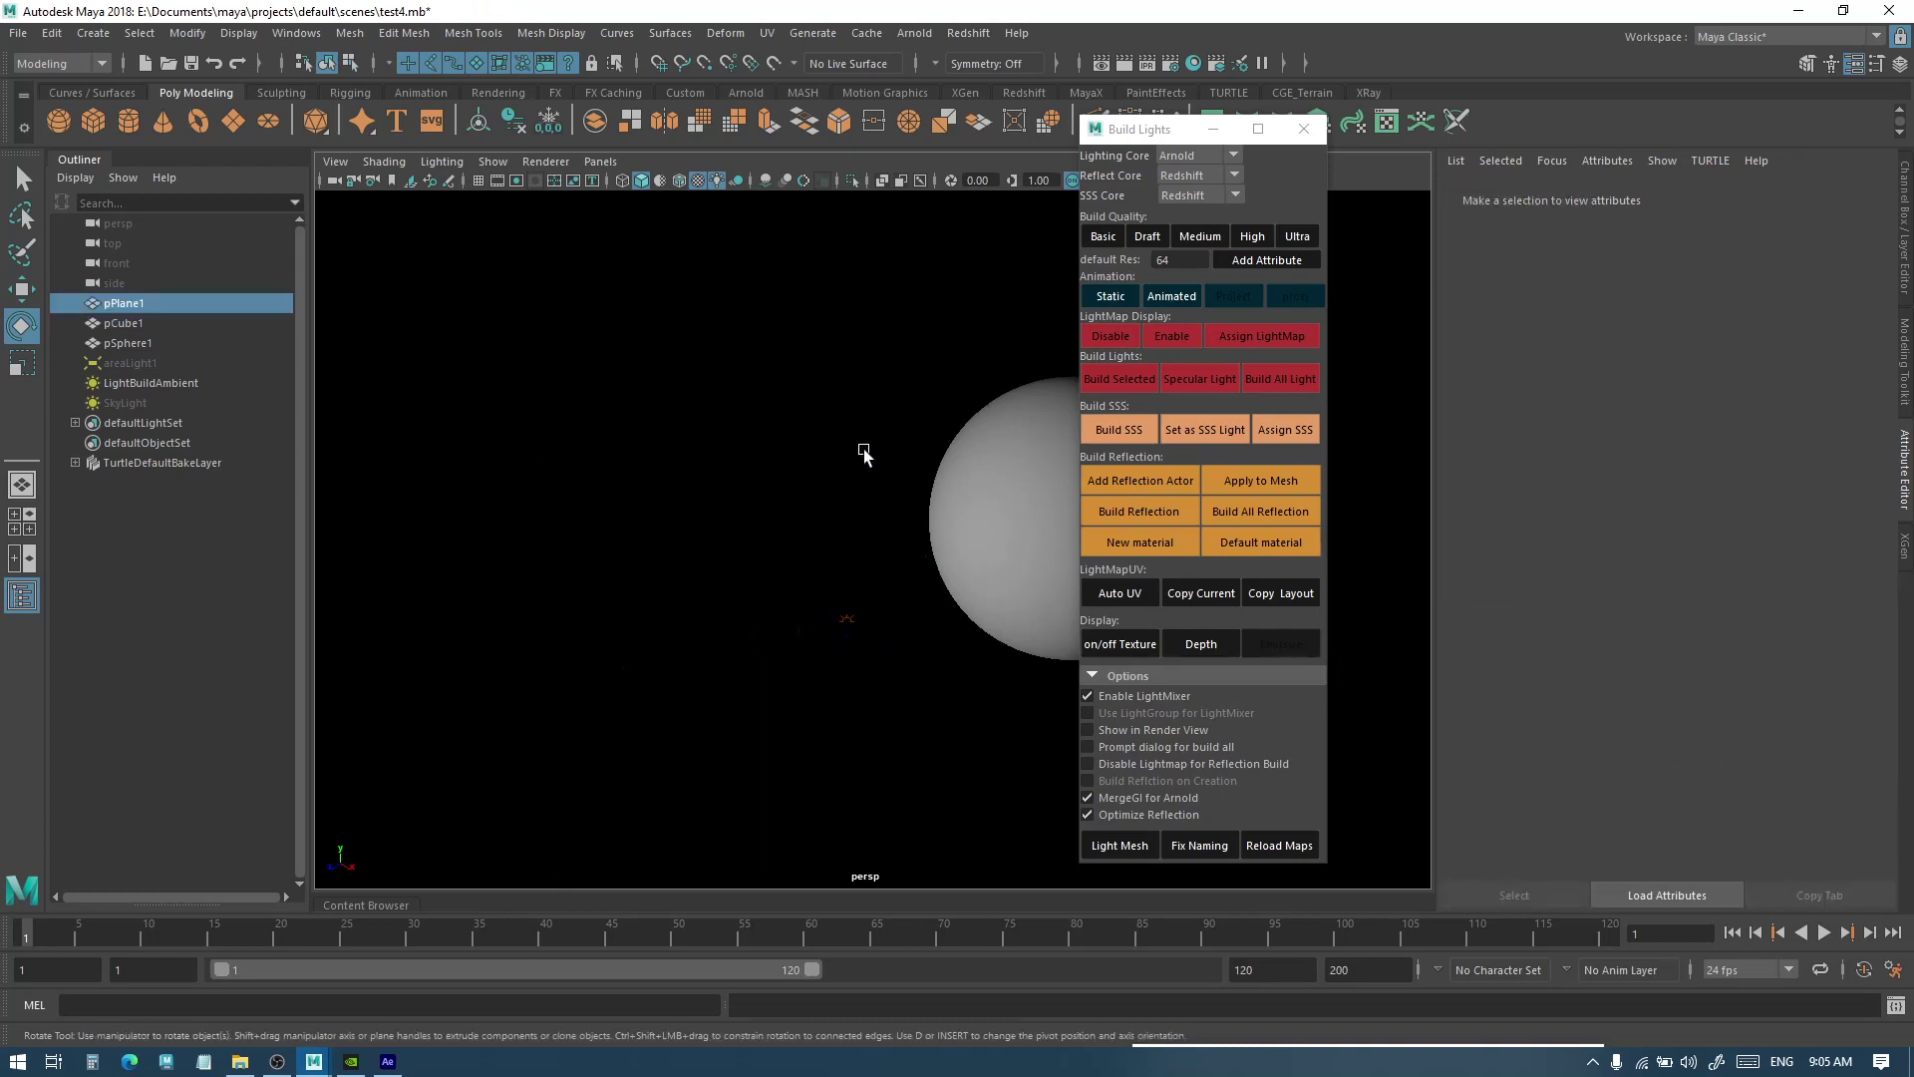
shift+click(662, 513)
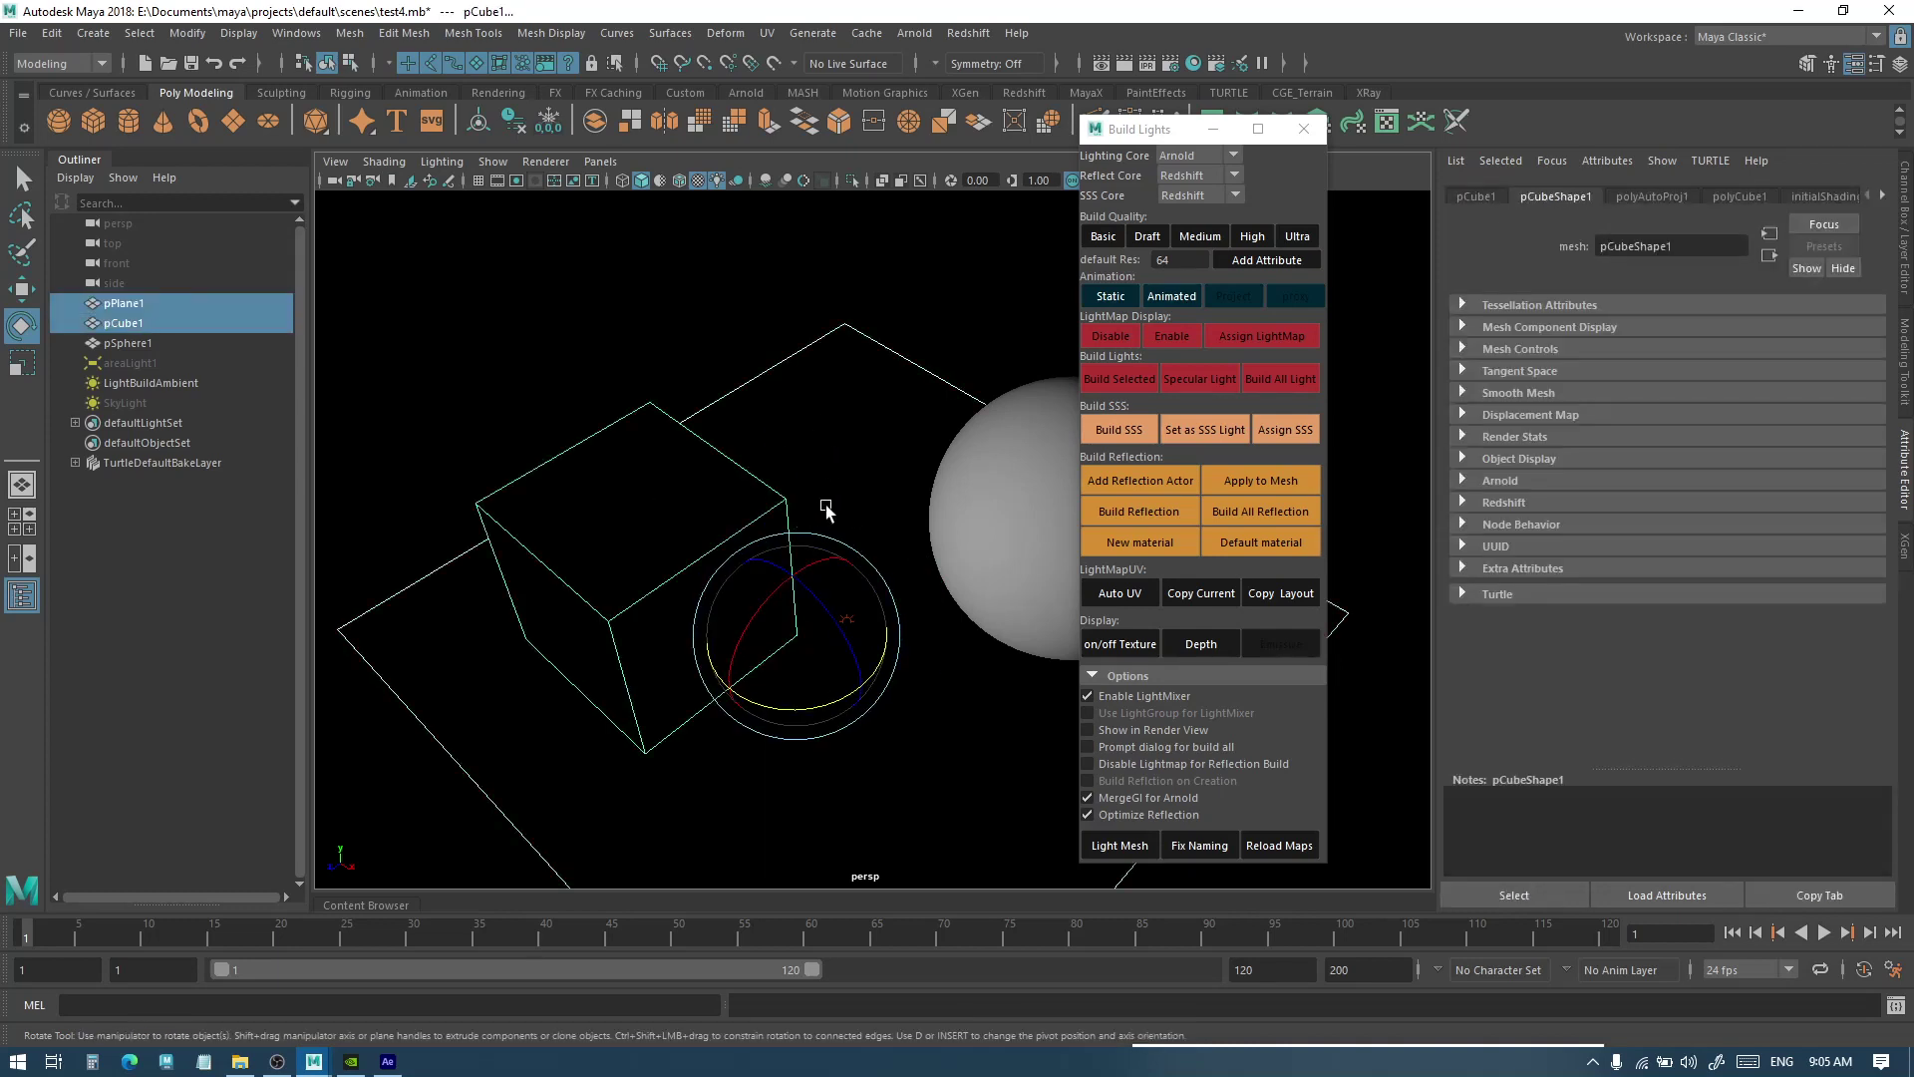
click(1101, 378)
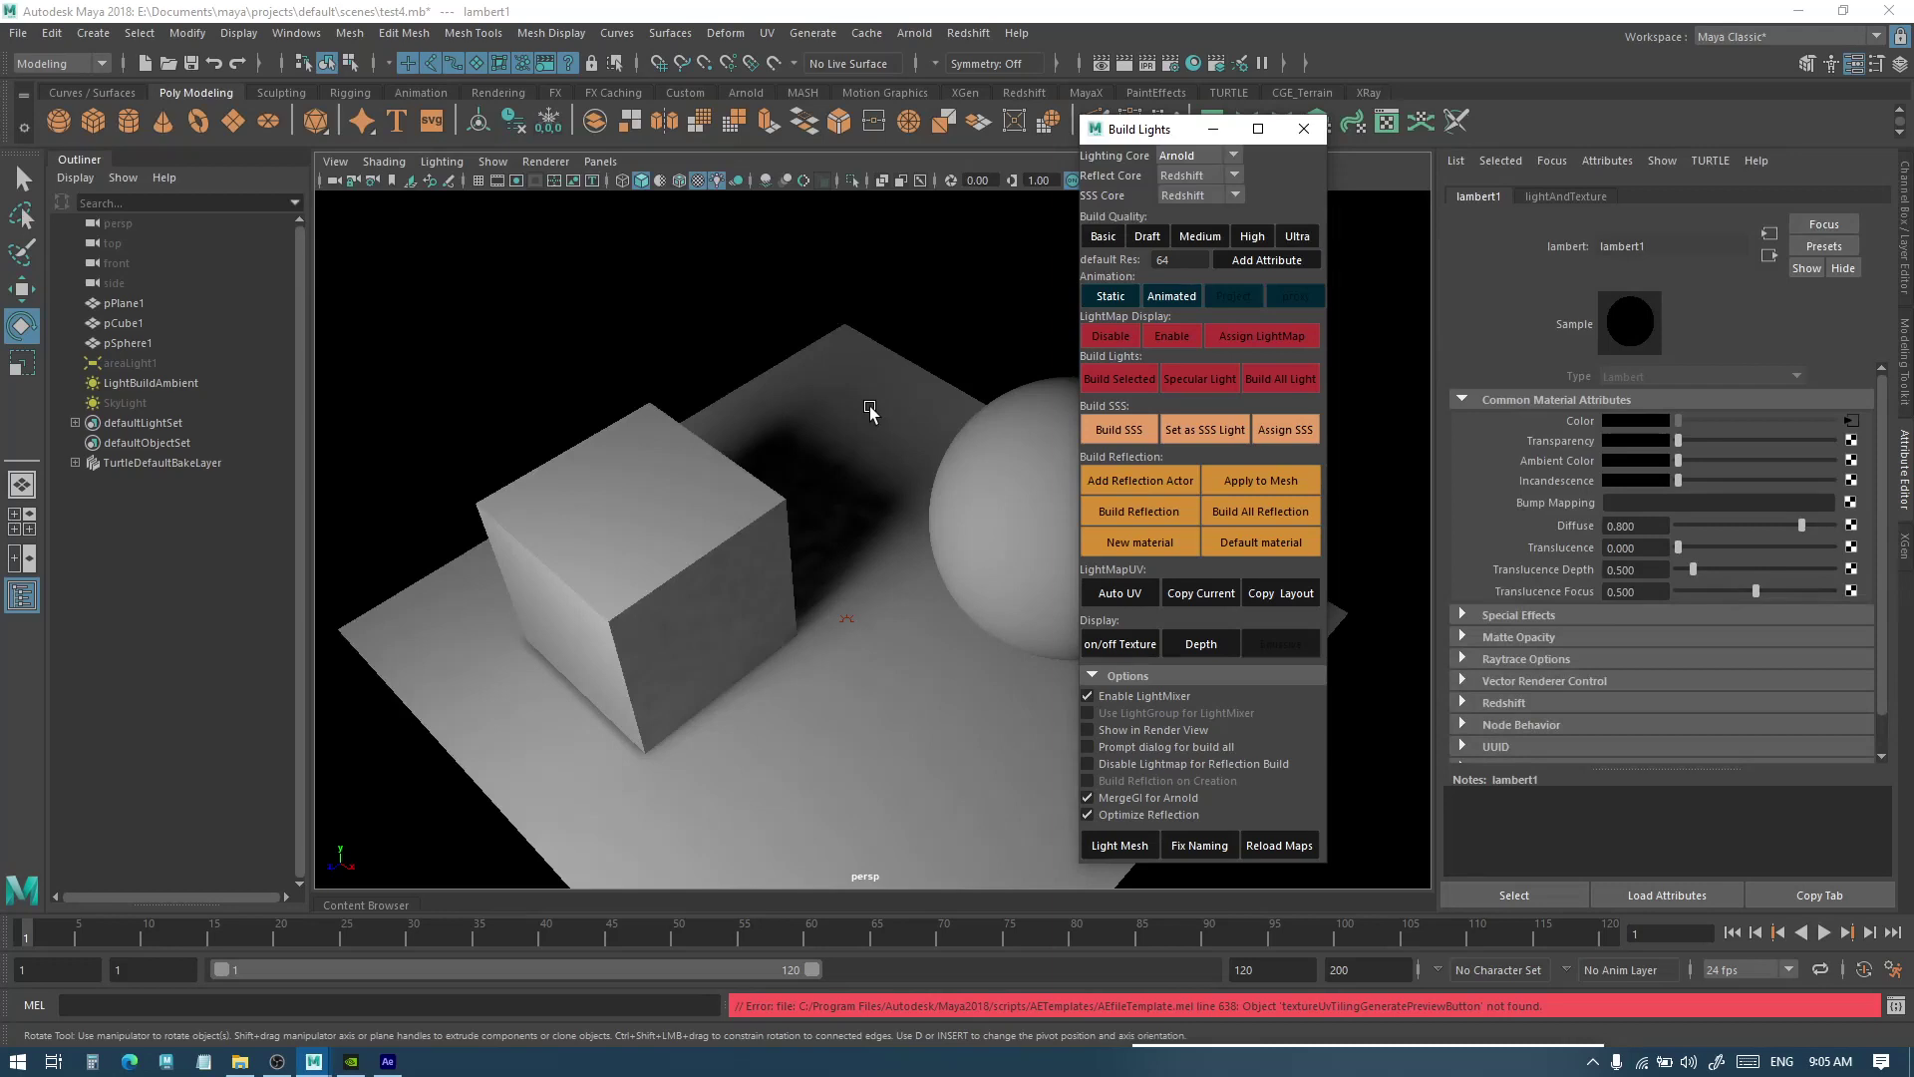
mouse_move(915, 465)
alt+mouse_down()
mouse_move(840, 471)
mouse_move(912, 490)
alt+mouse_up()
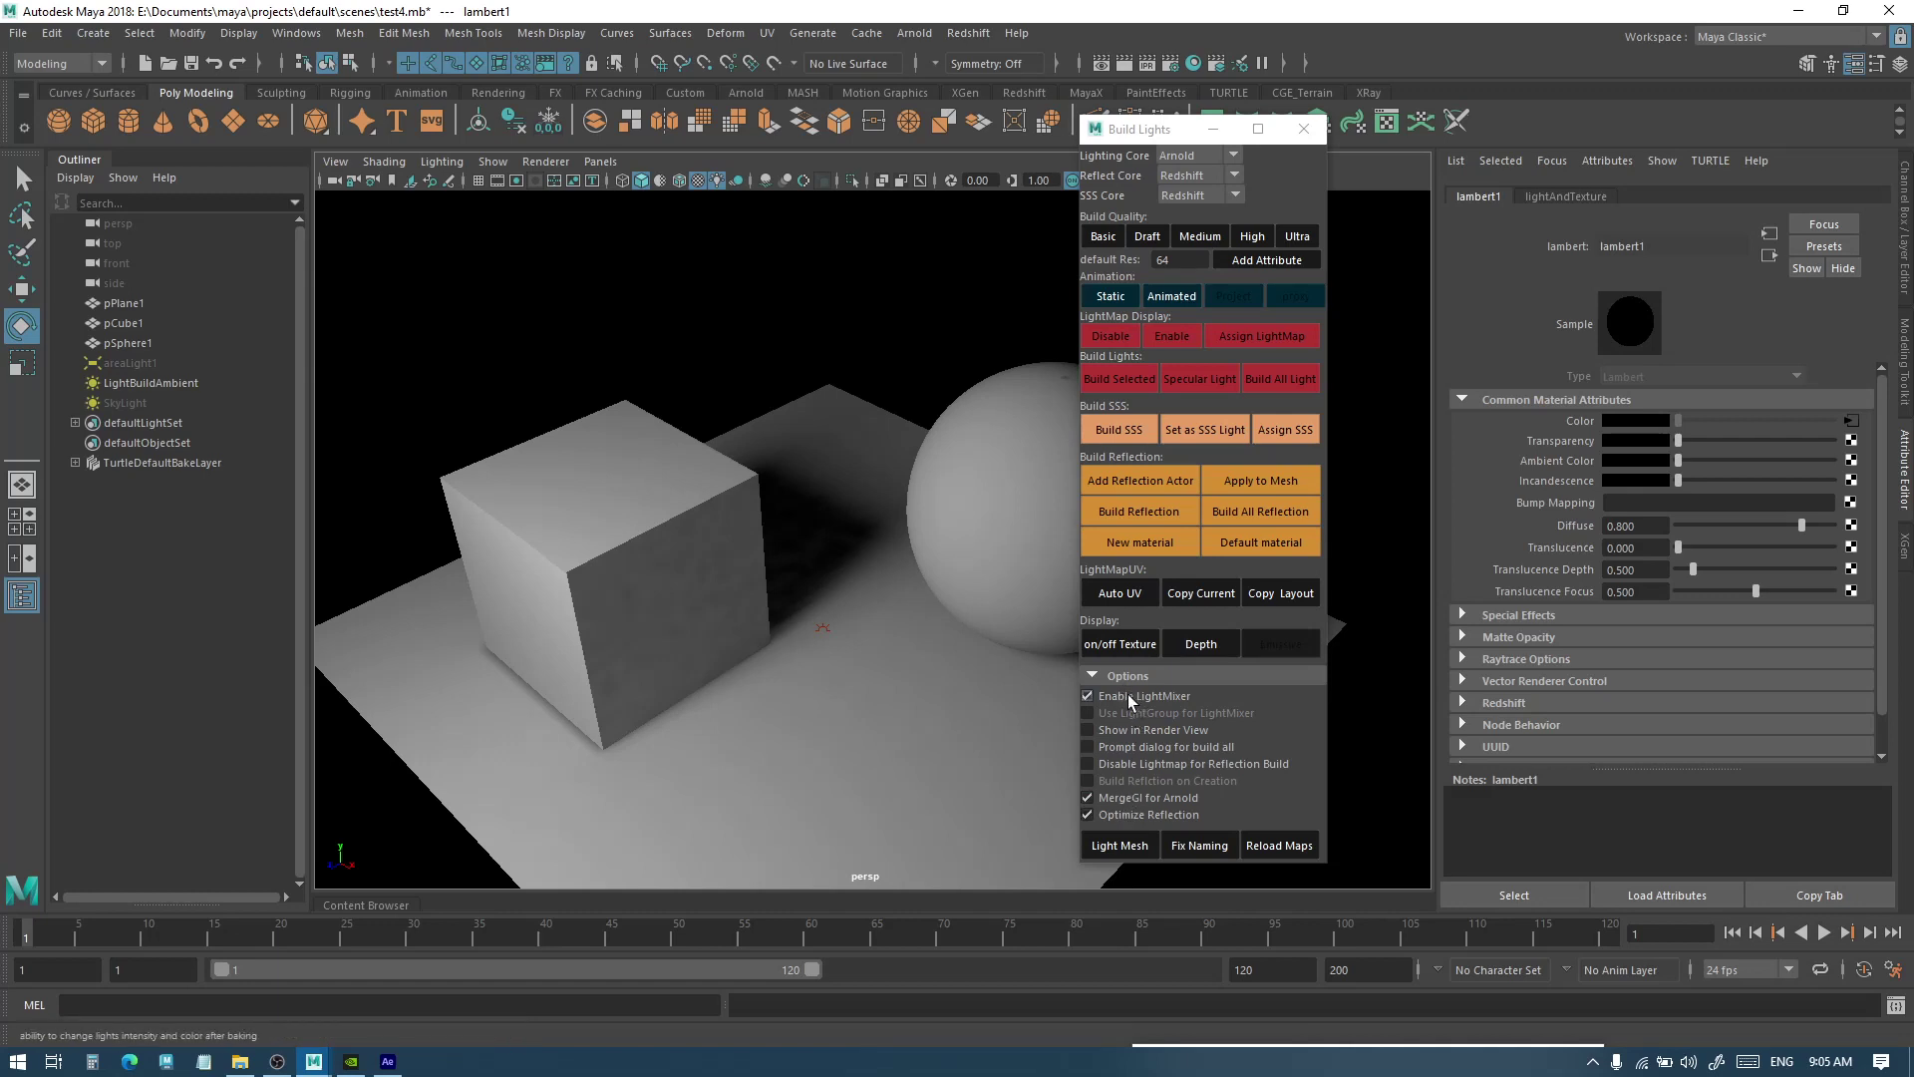
Switch off Enable LightMixer, then select pSphere1 and rebake only its lighting
alt+drag(898, 585, 954, 590)
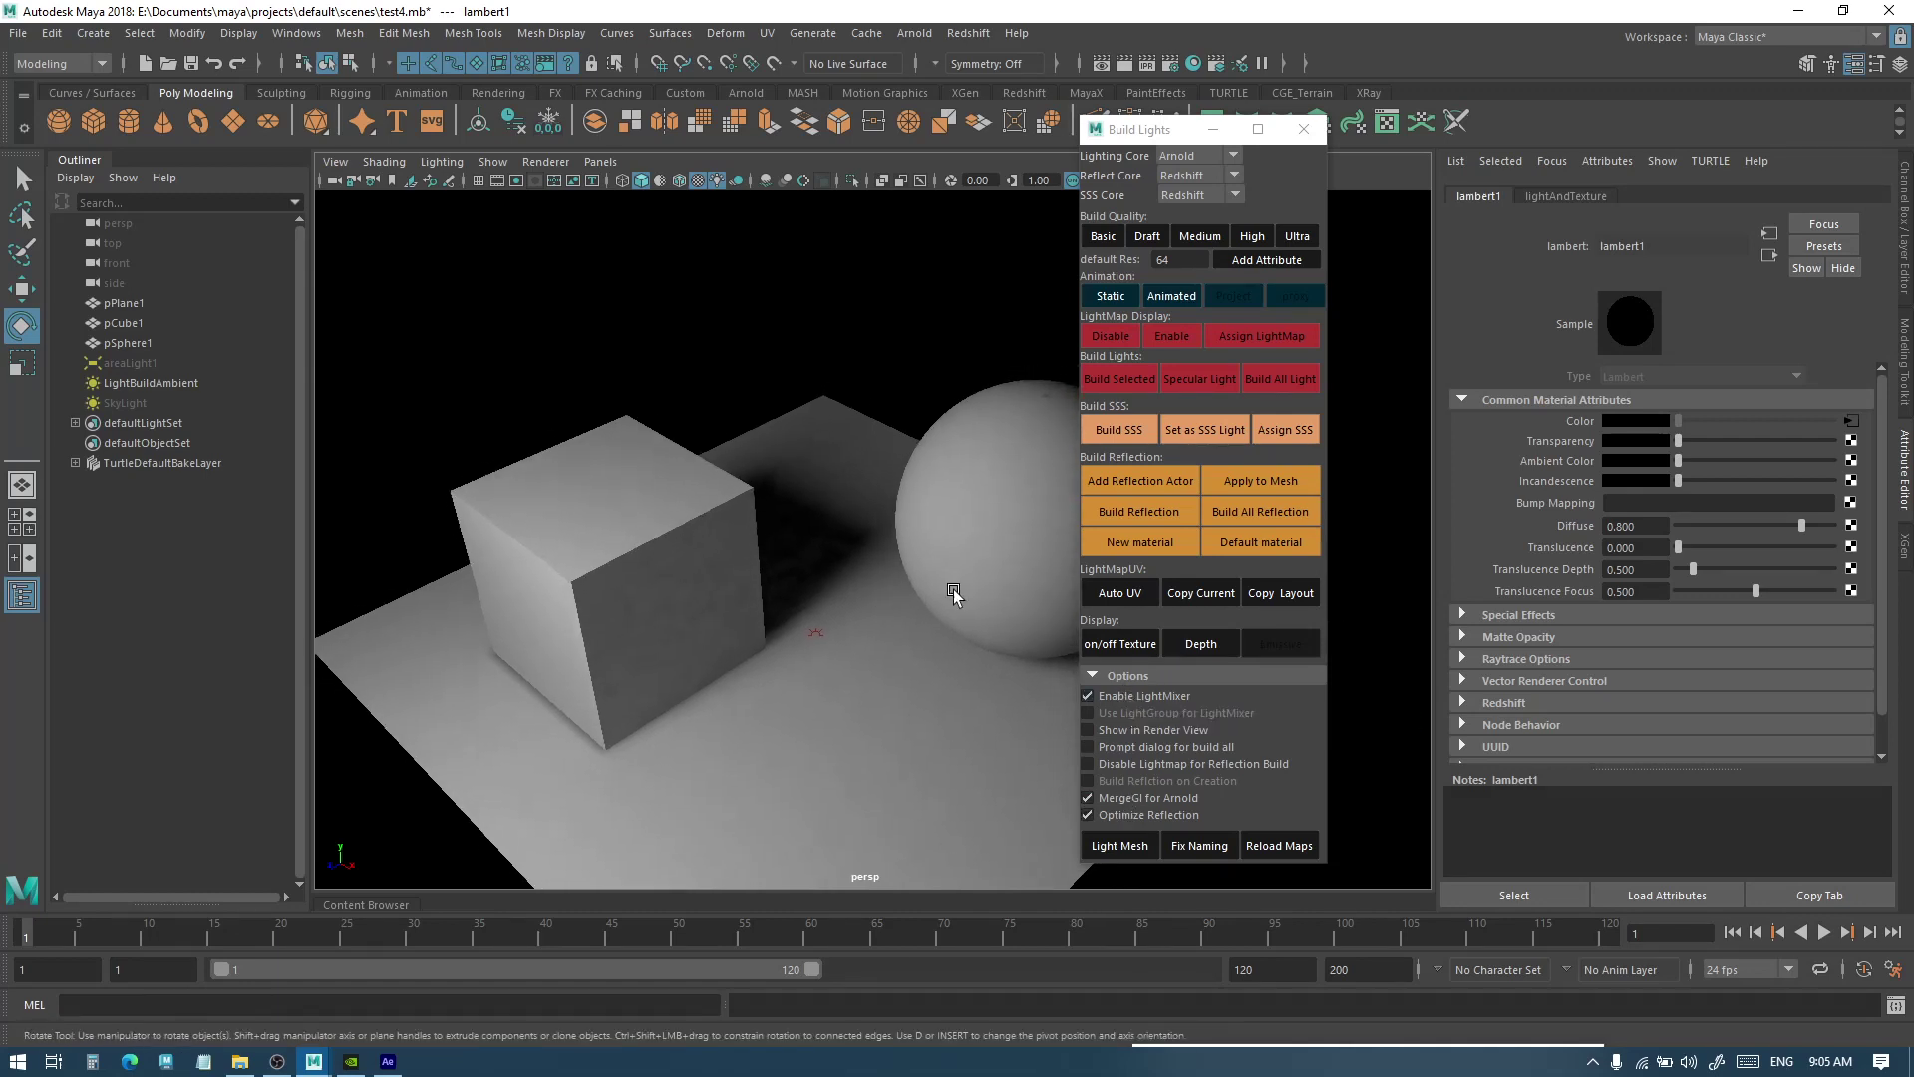
click(1134, 695)
click(1049, 535)
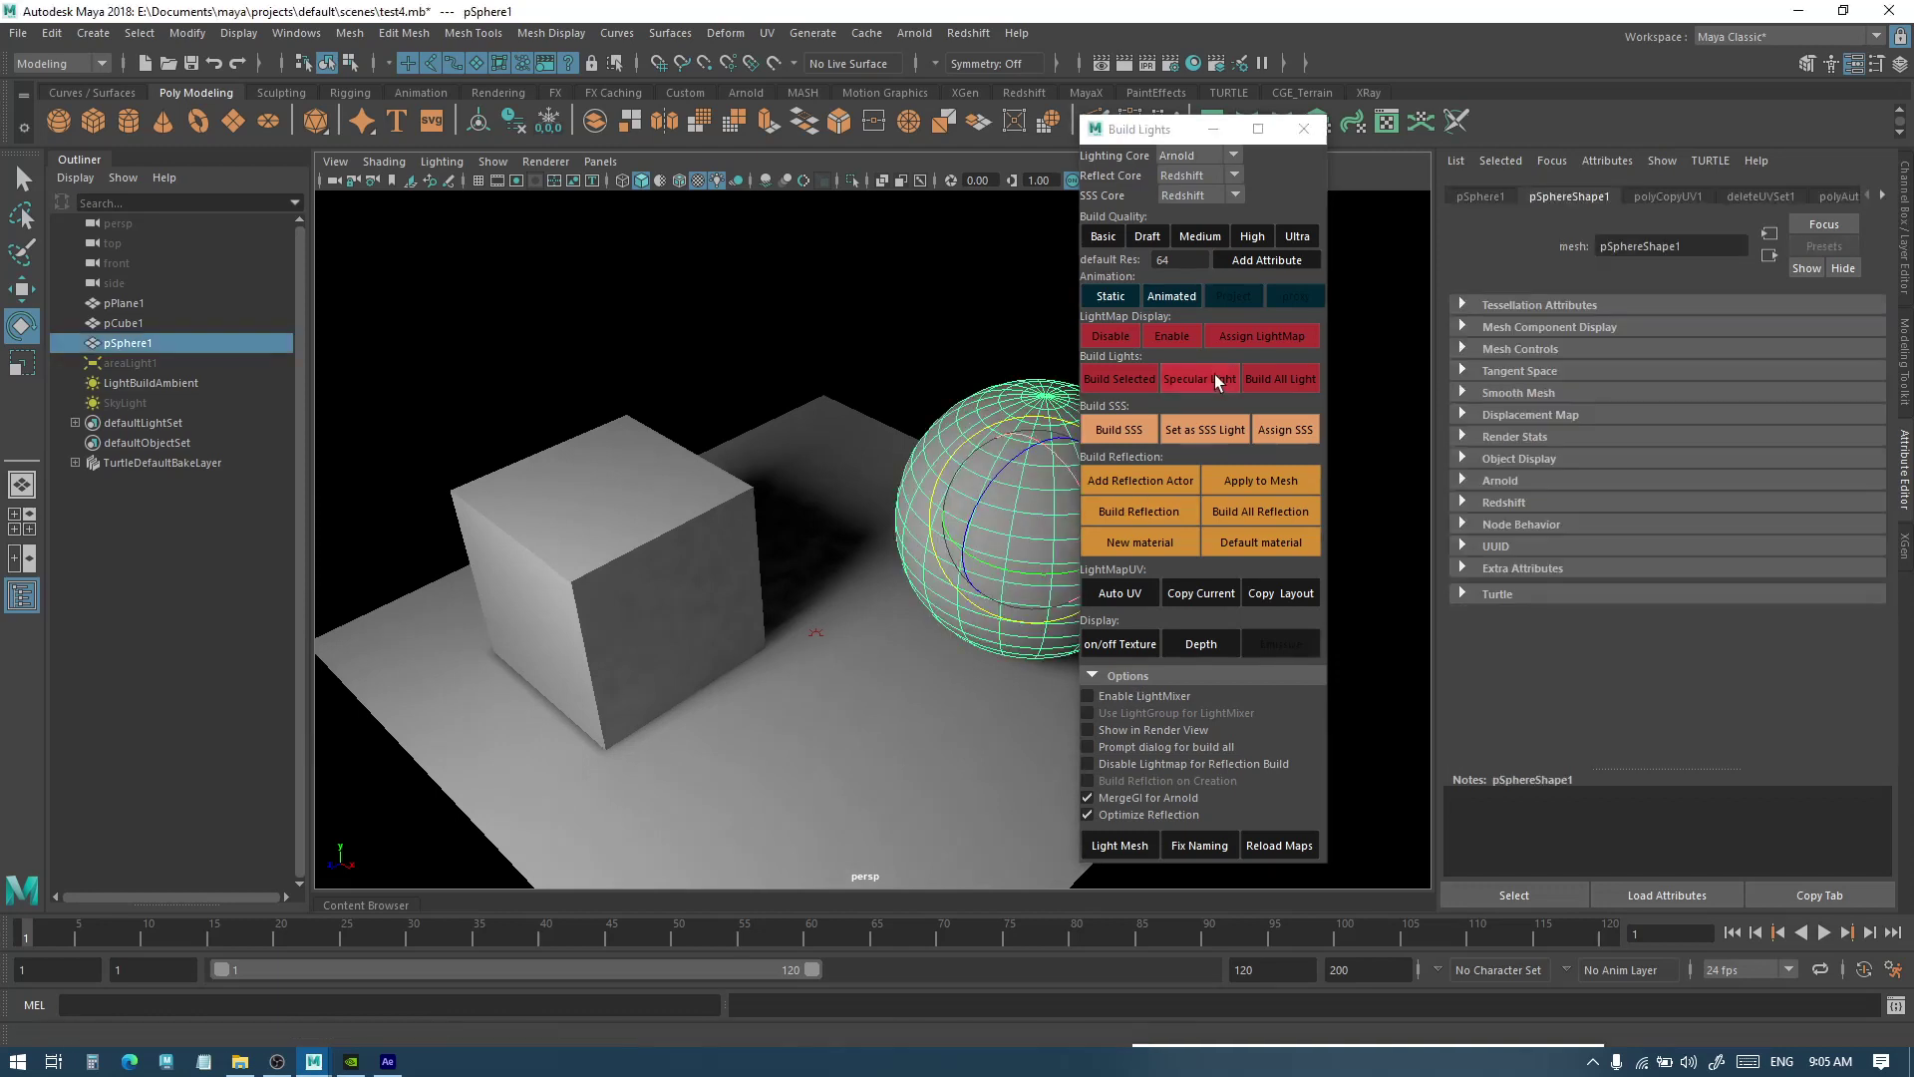
click(1088, 378)
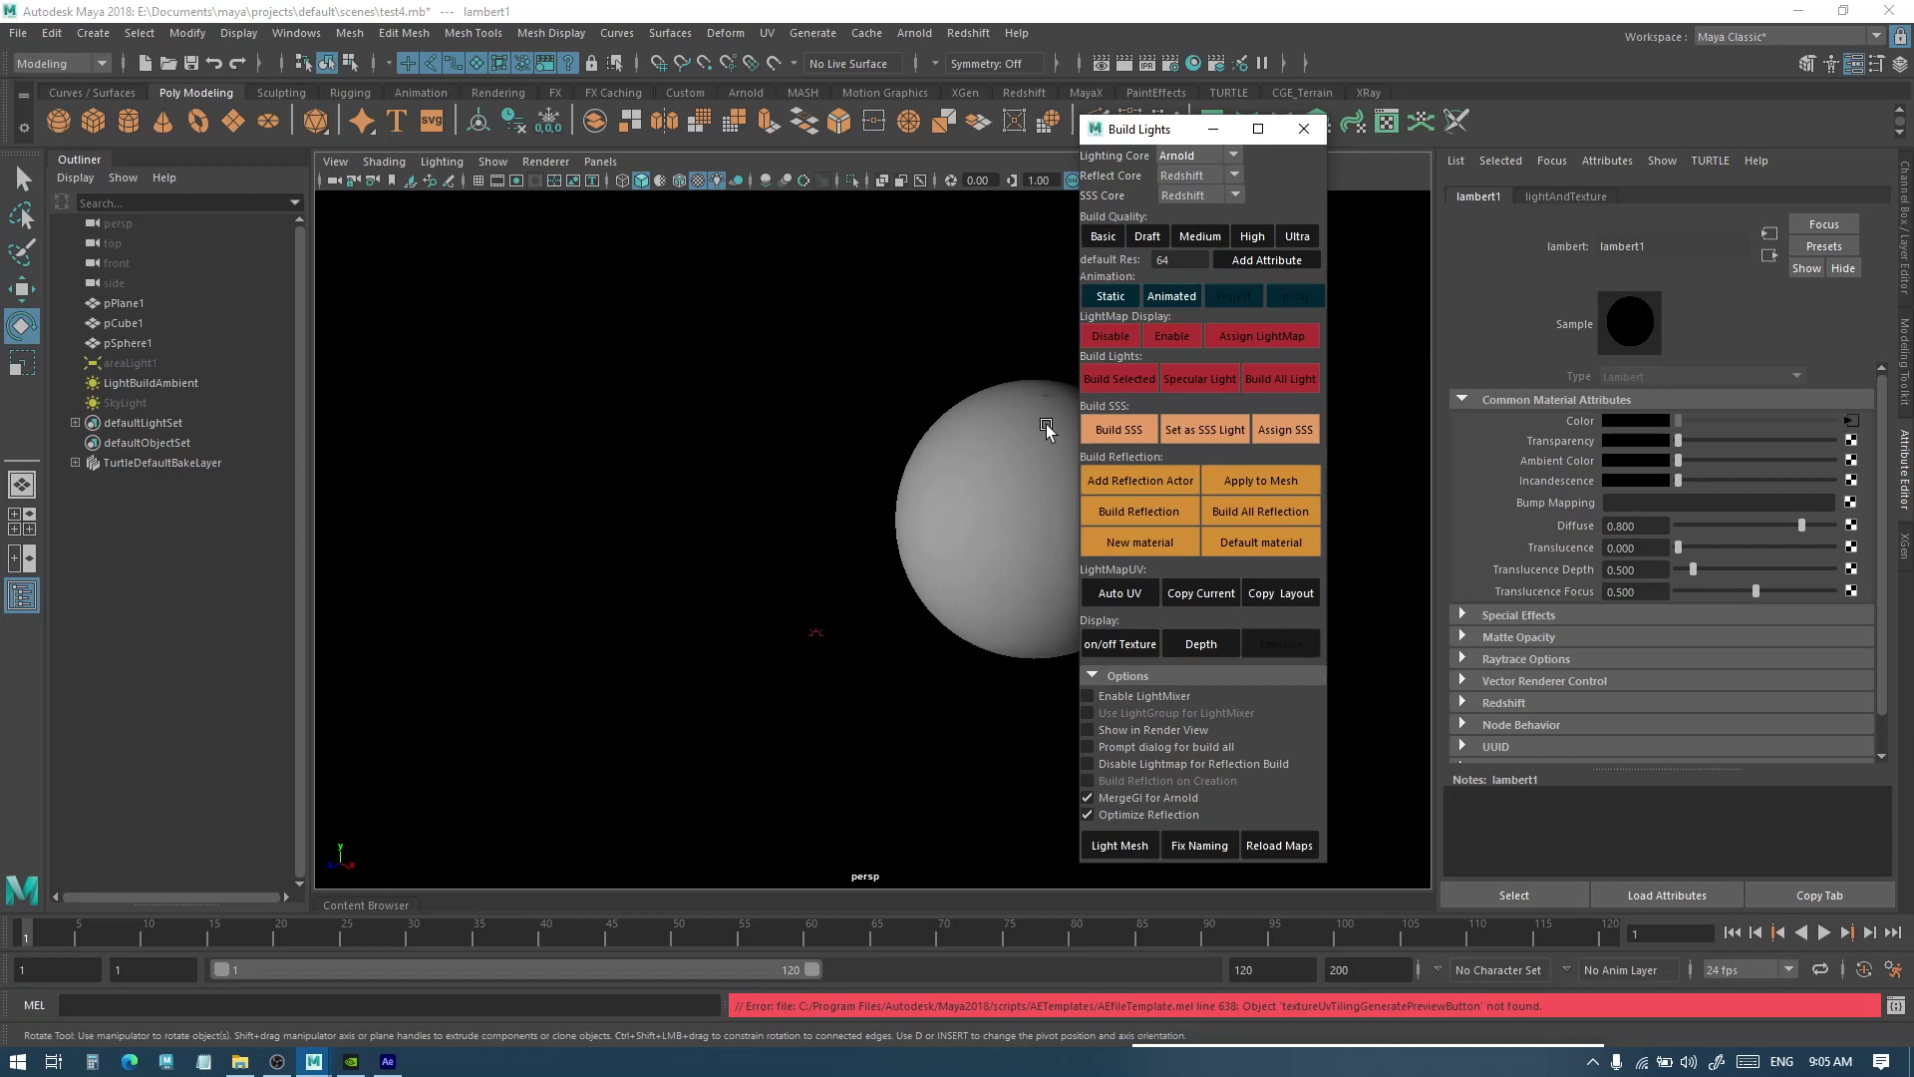
Bake the plane and cube with LightMixer re-enabled, then delete the cube
click(957, 776)
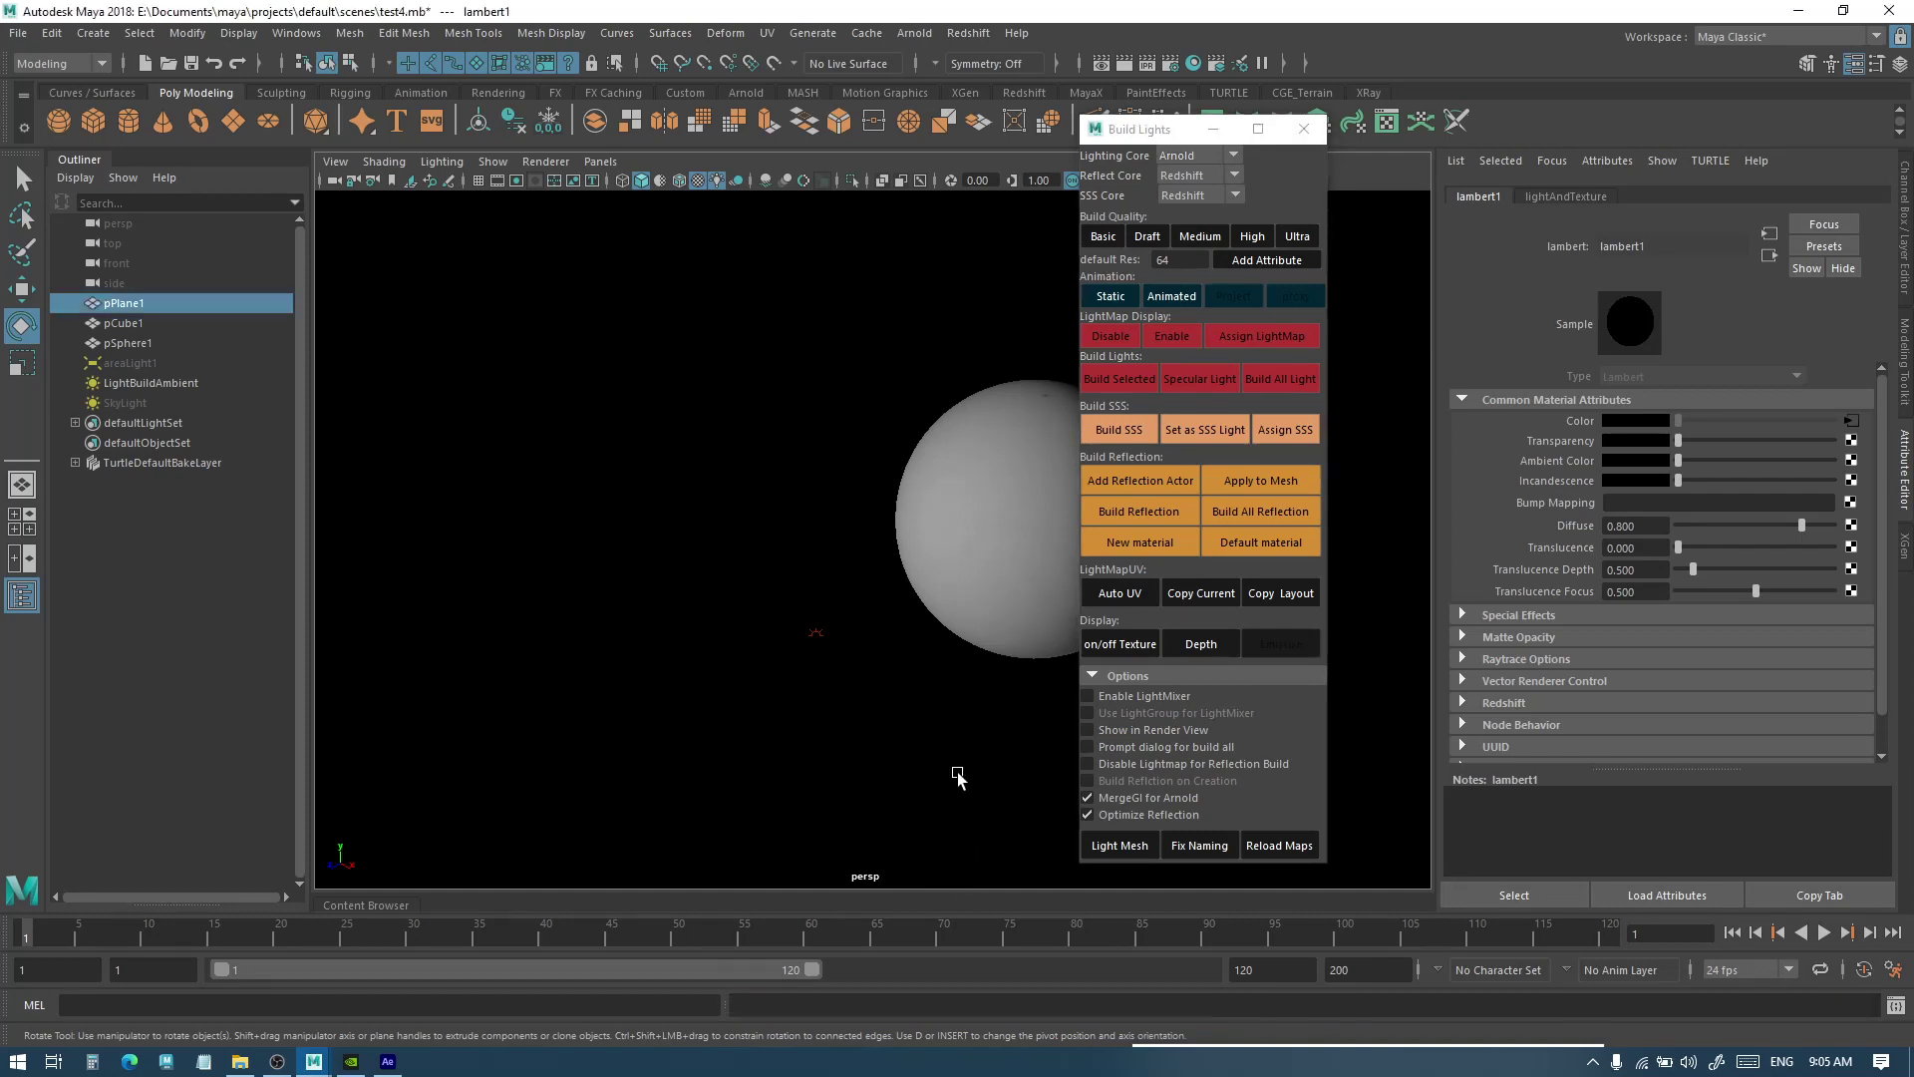
shift+click(656, 567)
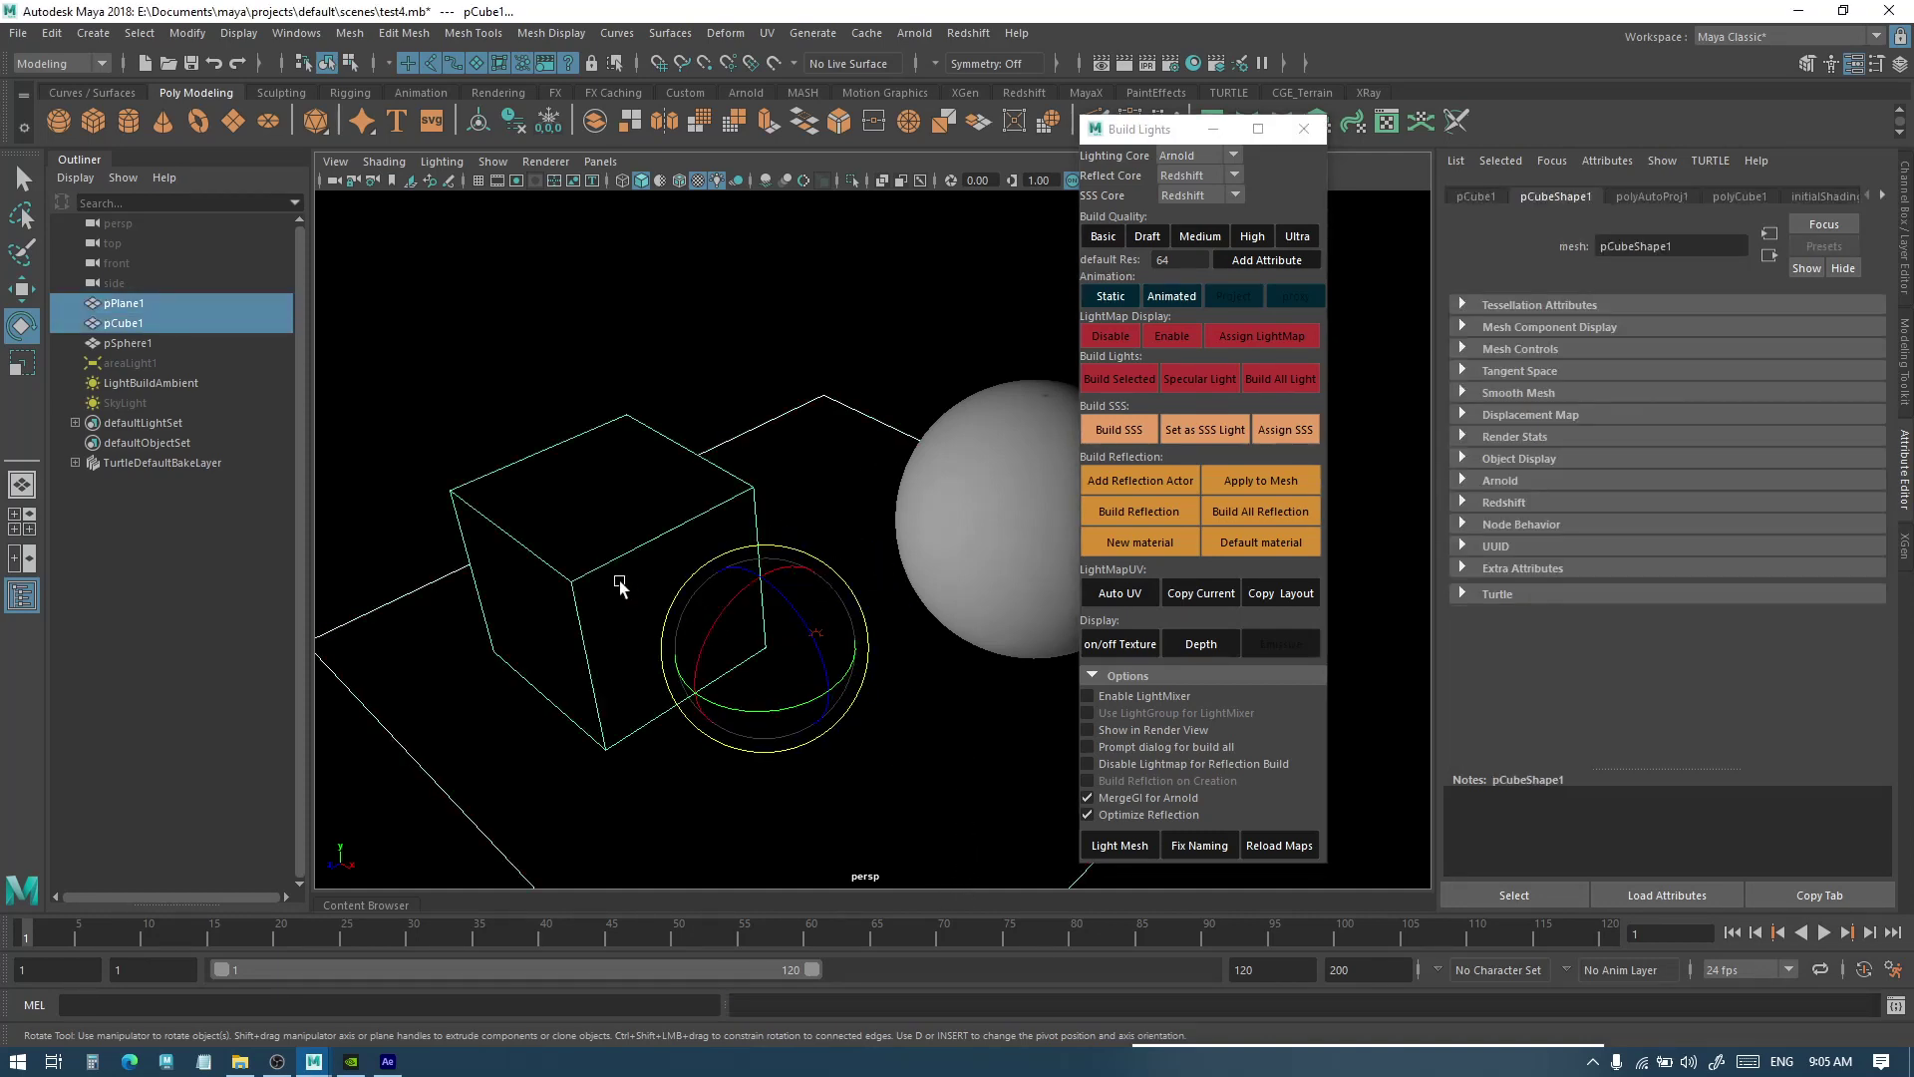
click(1118, 429)
click(1114, 699)
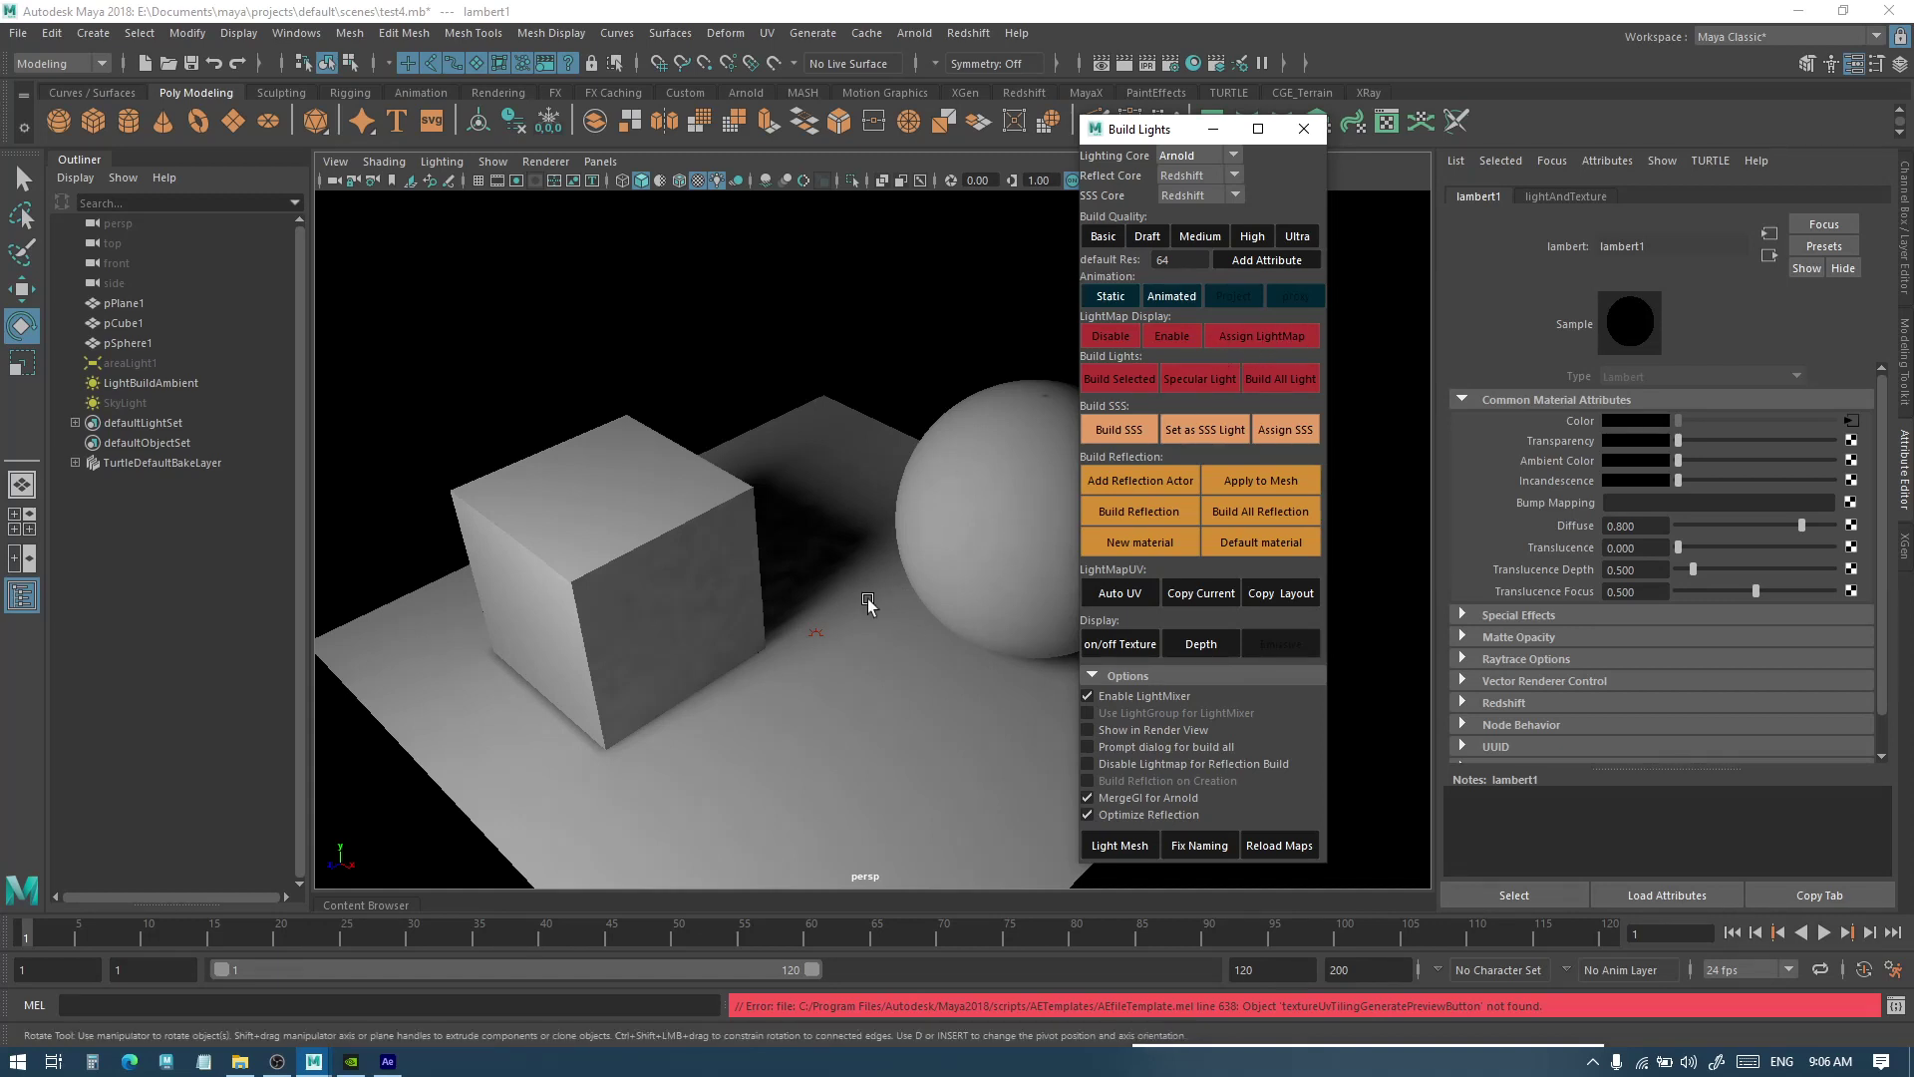
click(713, 545)
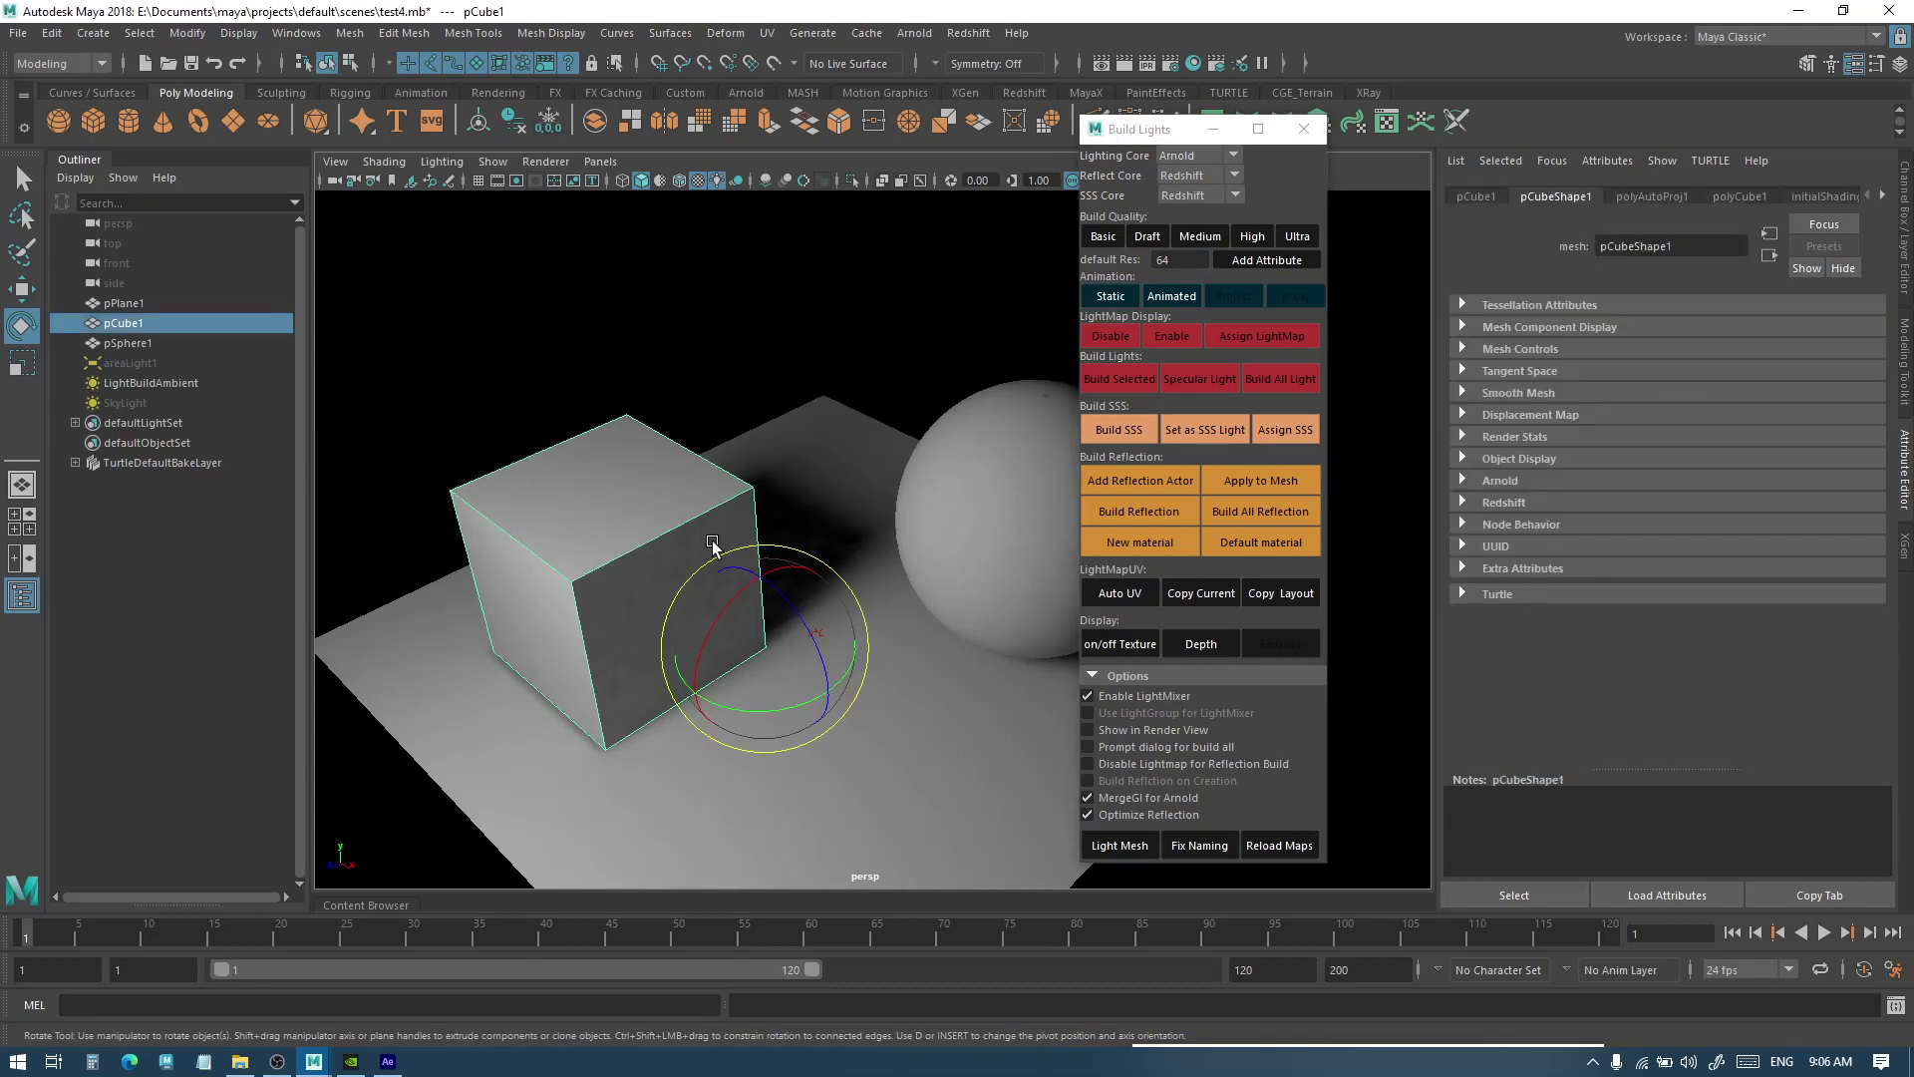
key(Delete)
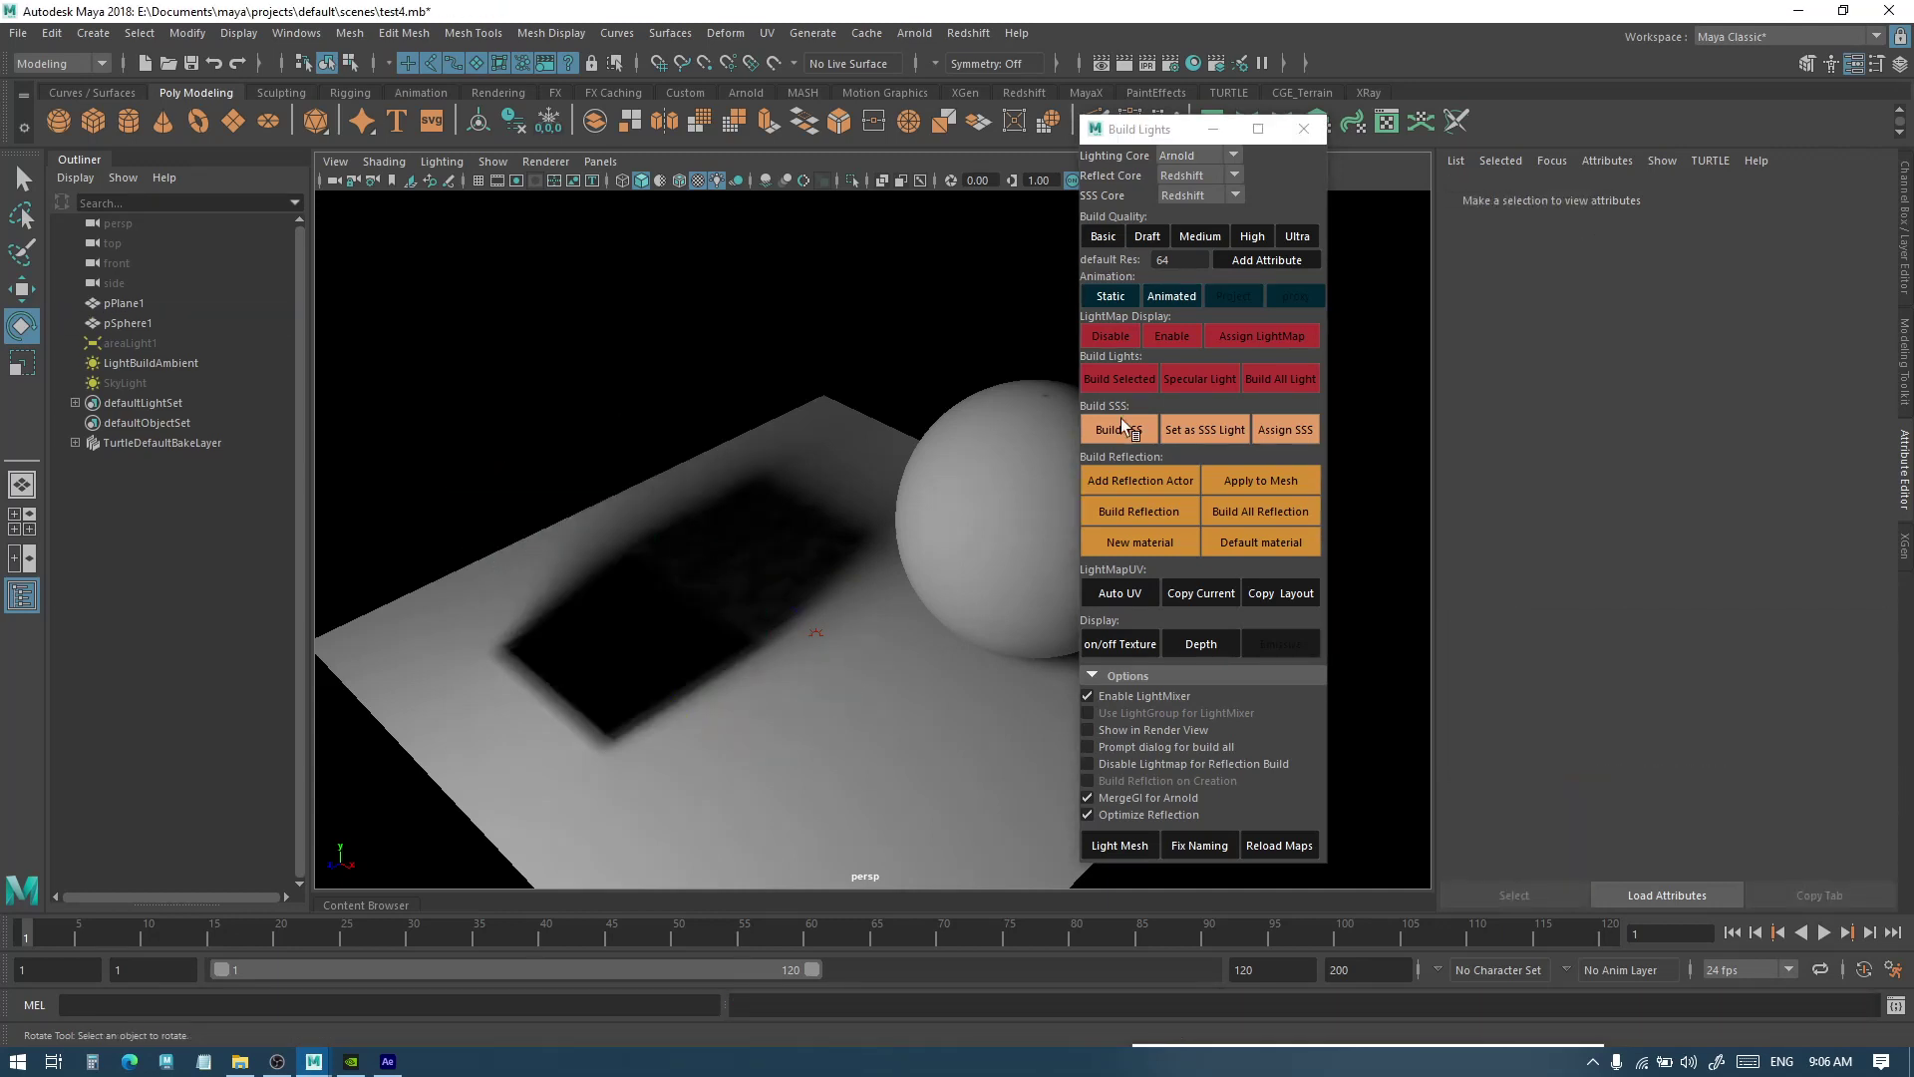
Rebake all lighting with Build All Light and check the plane for the cube's shadow
click(1281, 379)
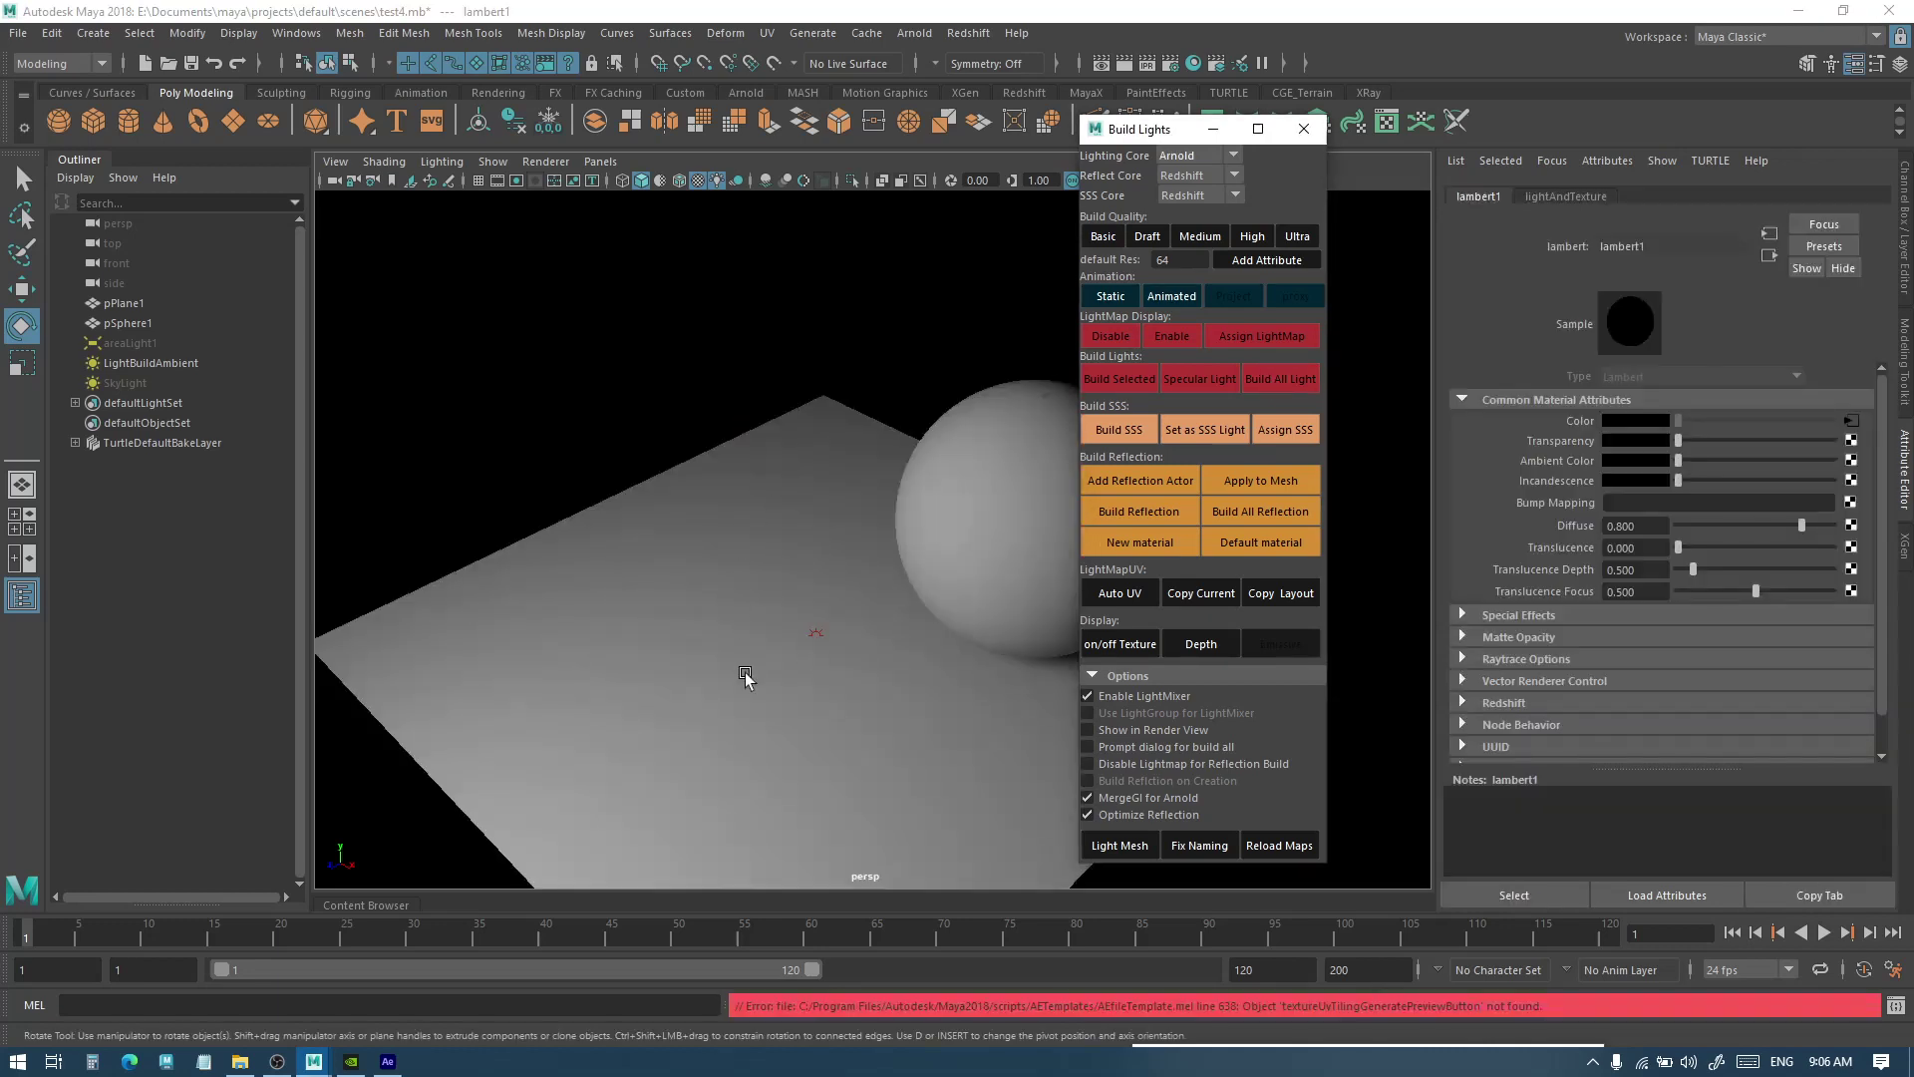
click(782, 598)
alt+drag(867, 598, 927, 558)
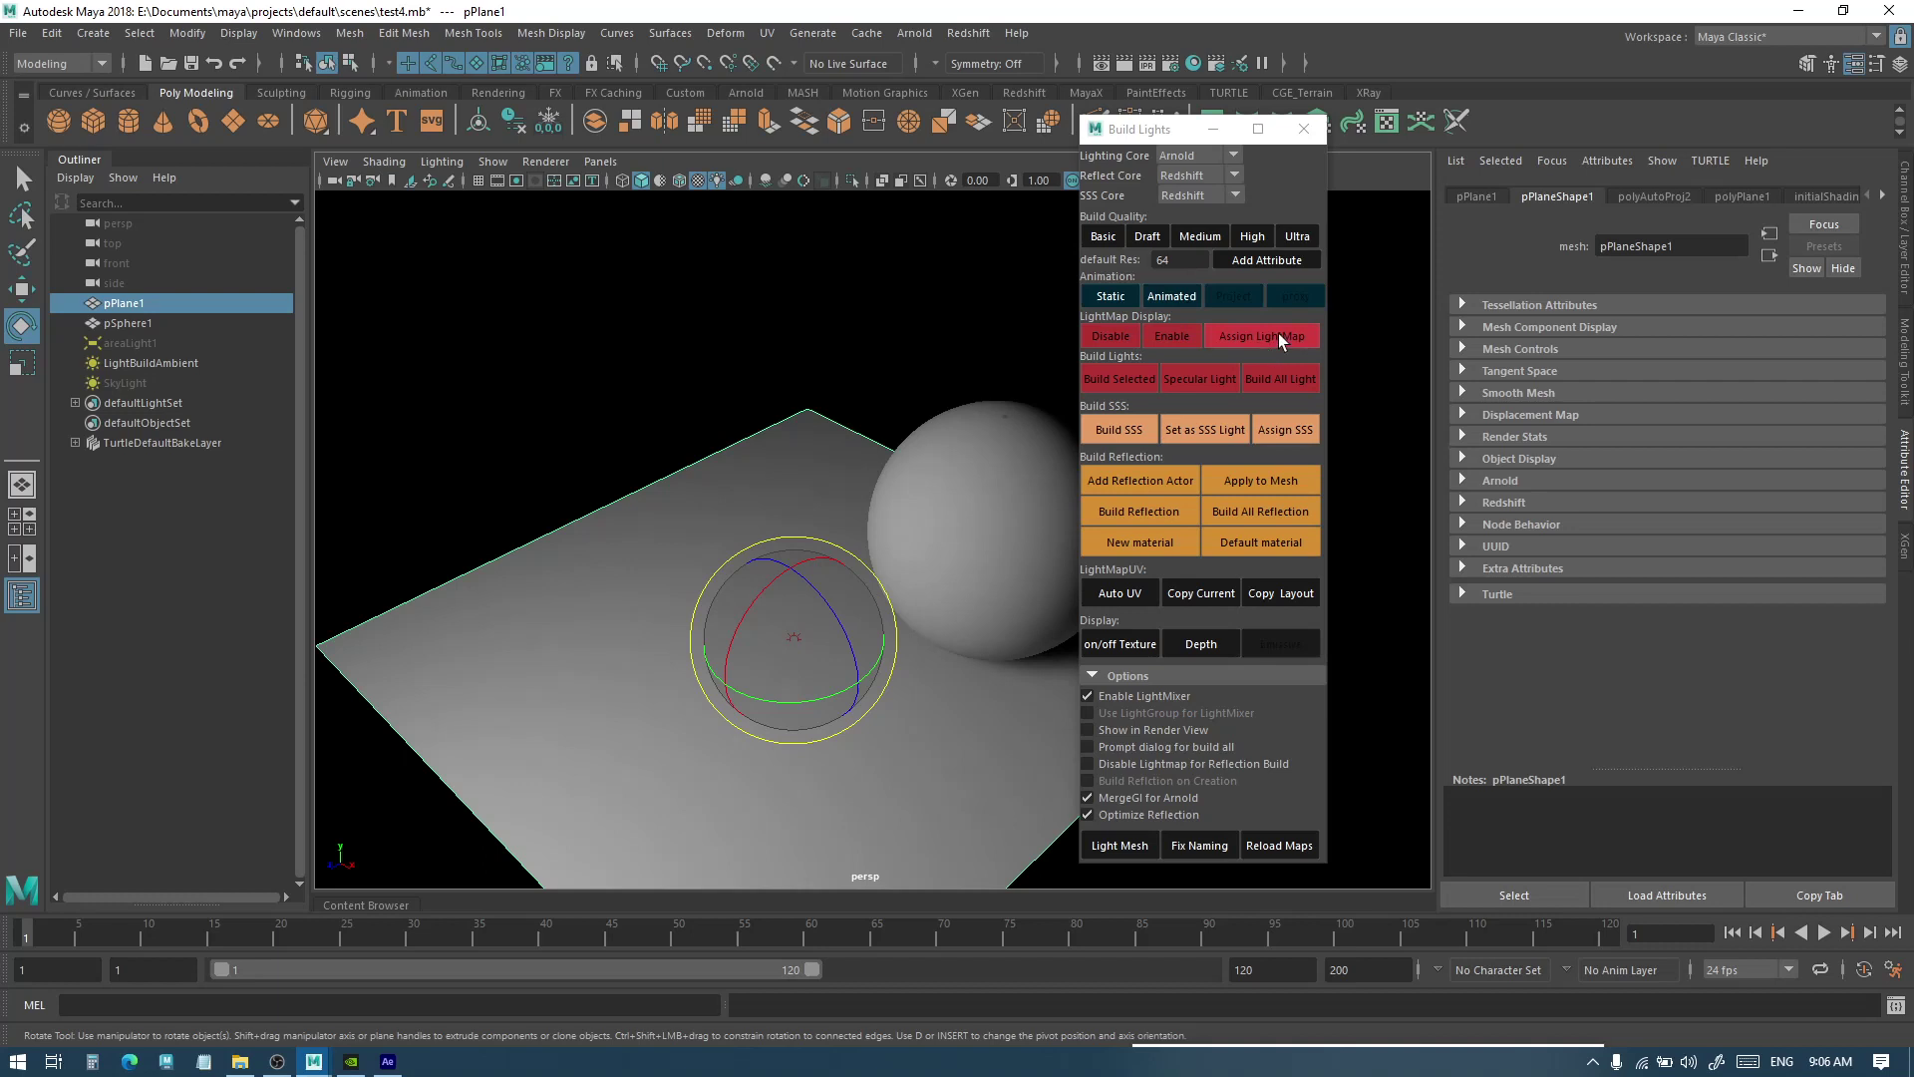
Select the sphere and plane in turn to inspect the rebaked shading
click(895, 505)
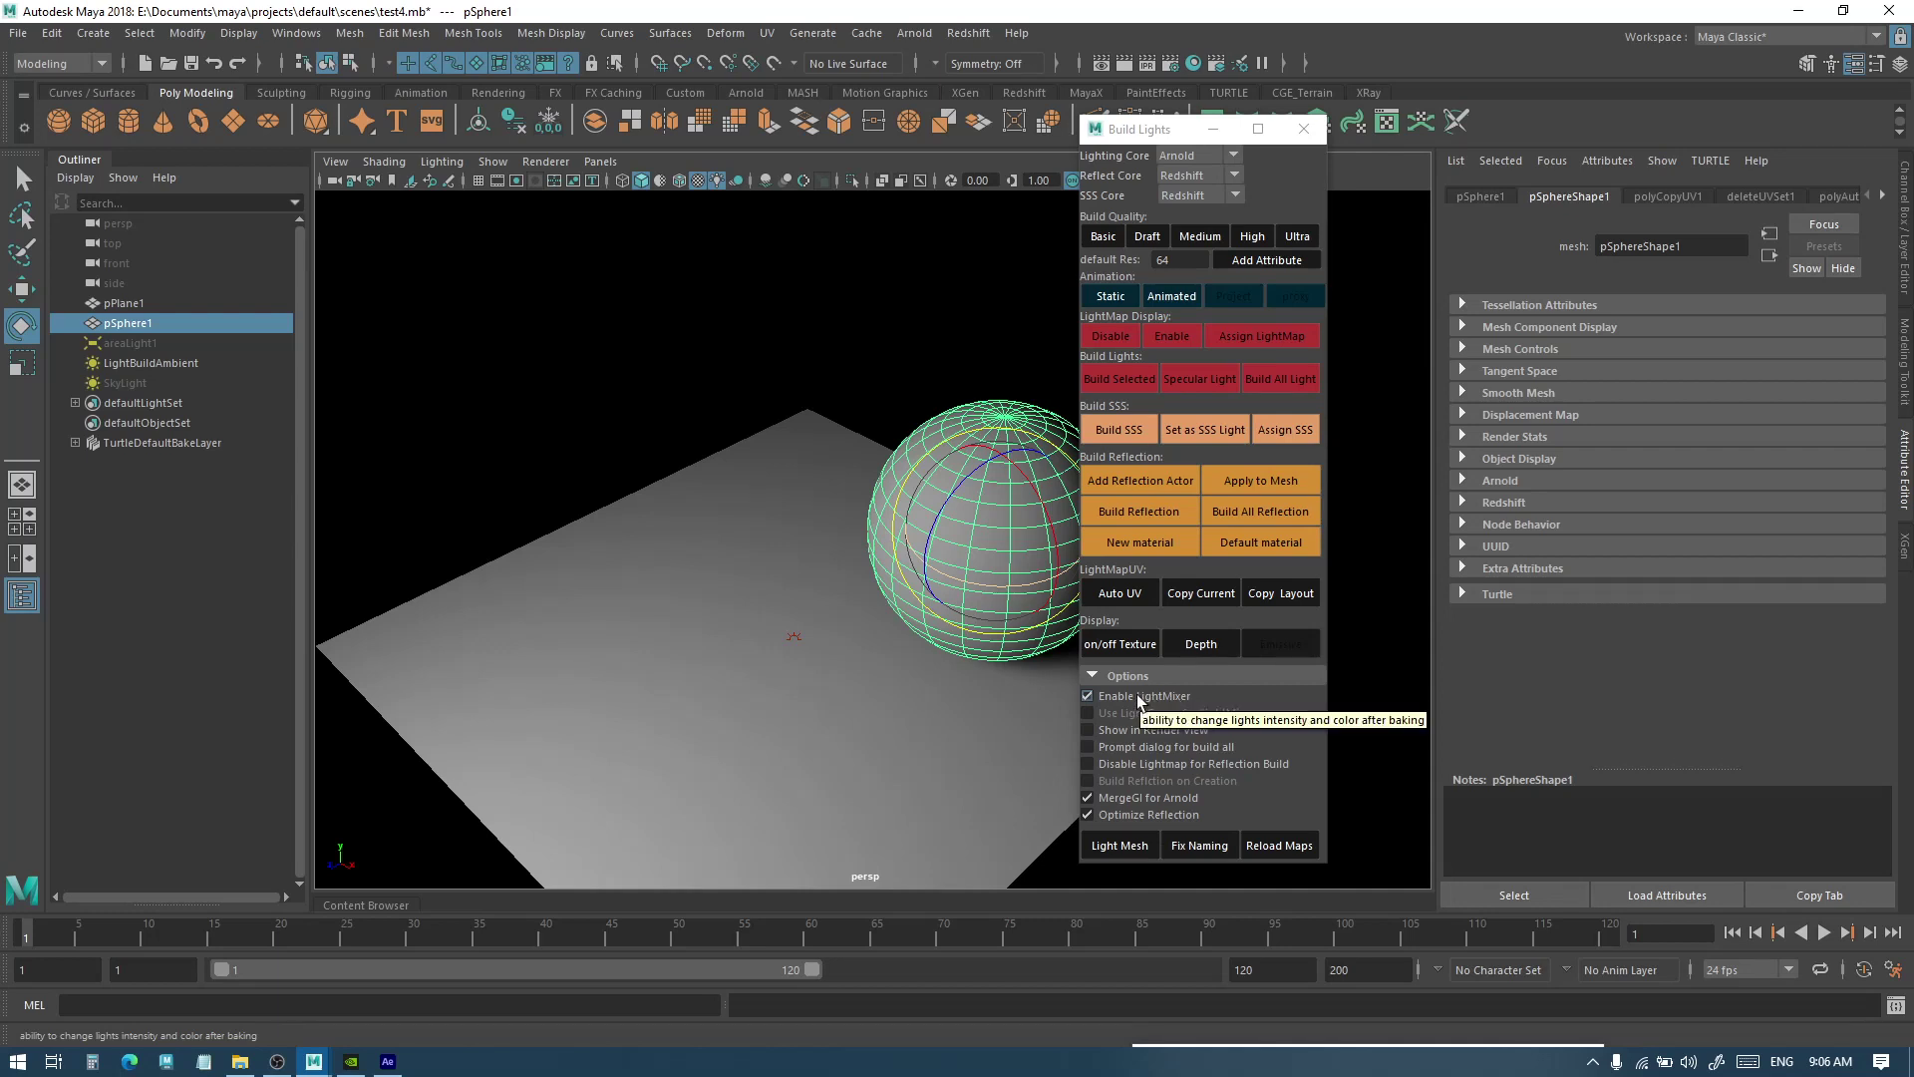
click(806, 703)
click(918, 573)
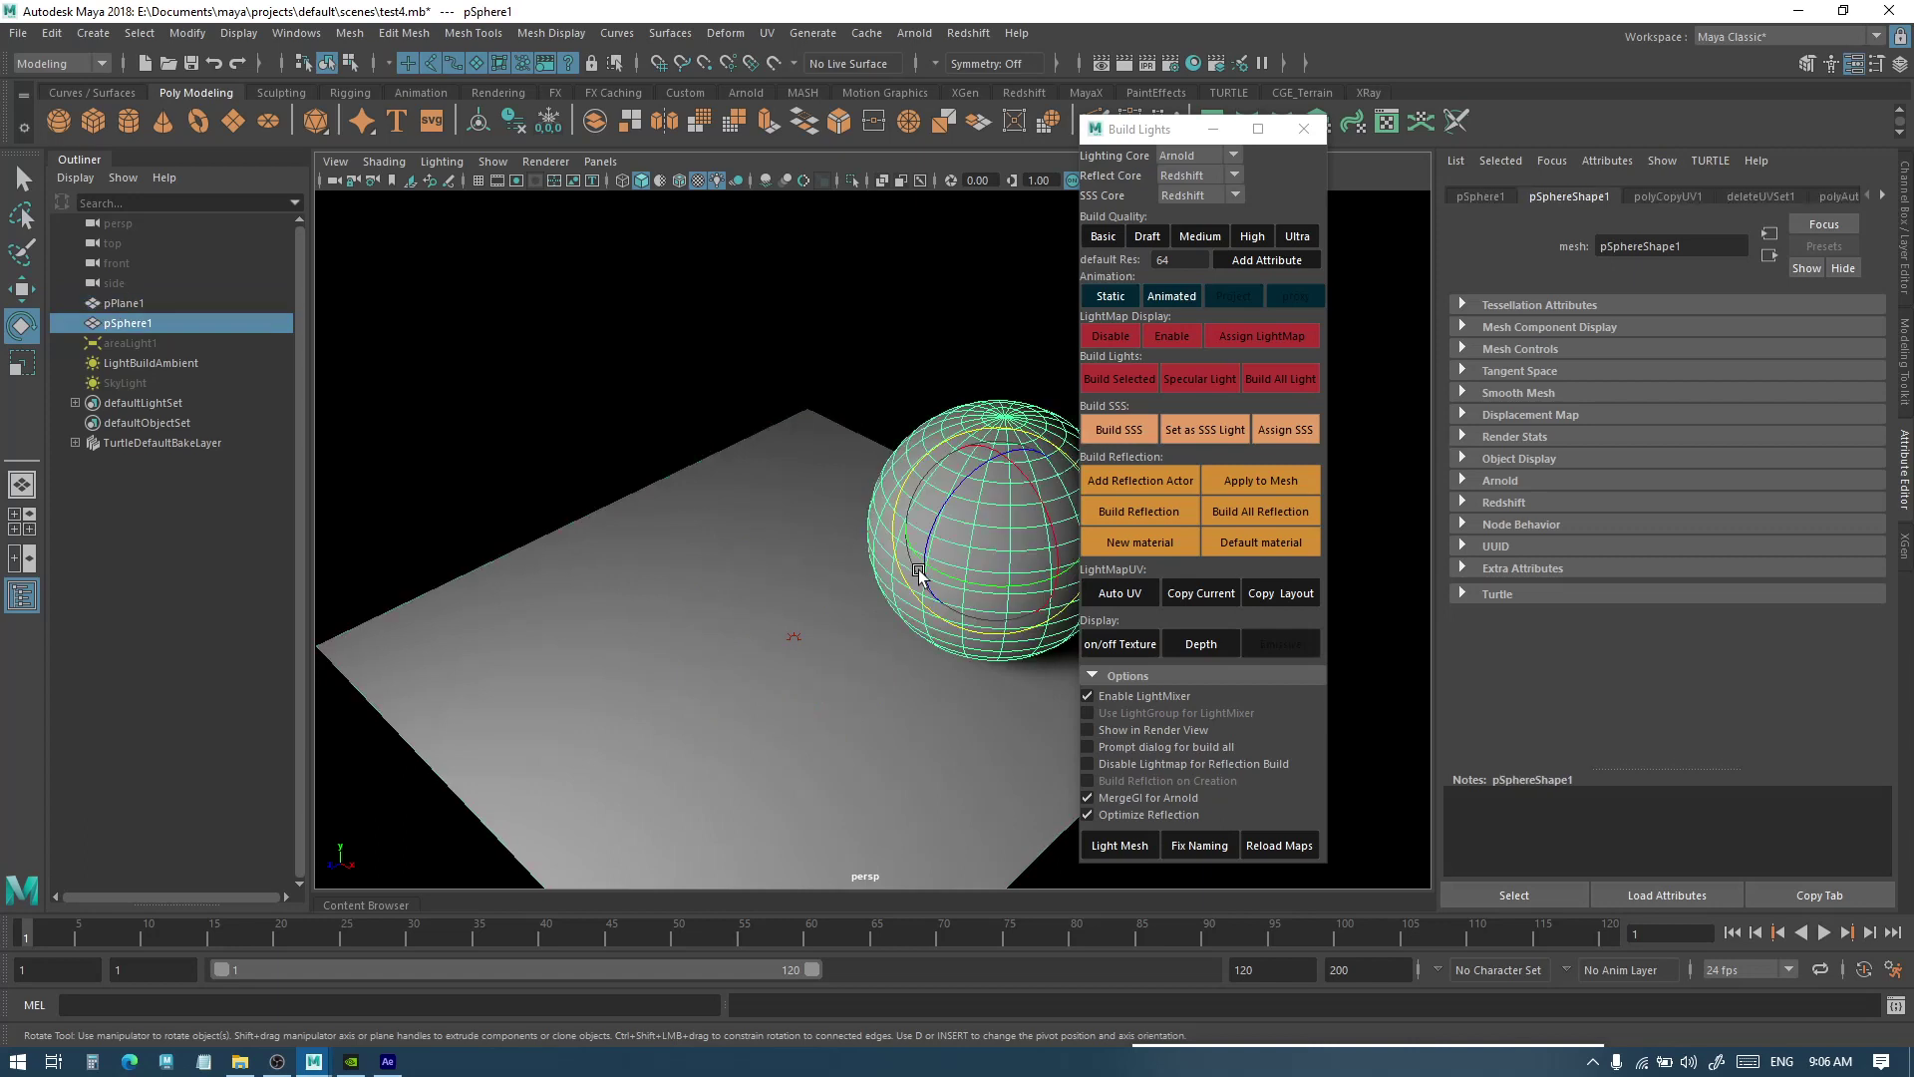
alt+drag(800, 620, 1004, 299)
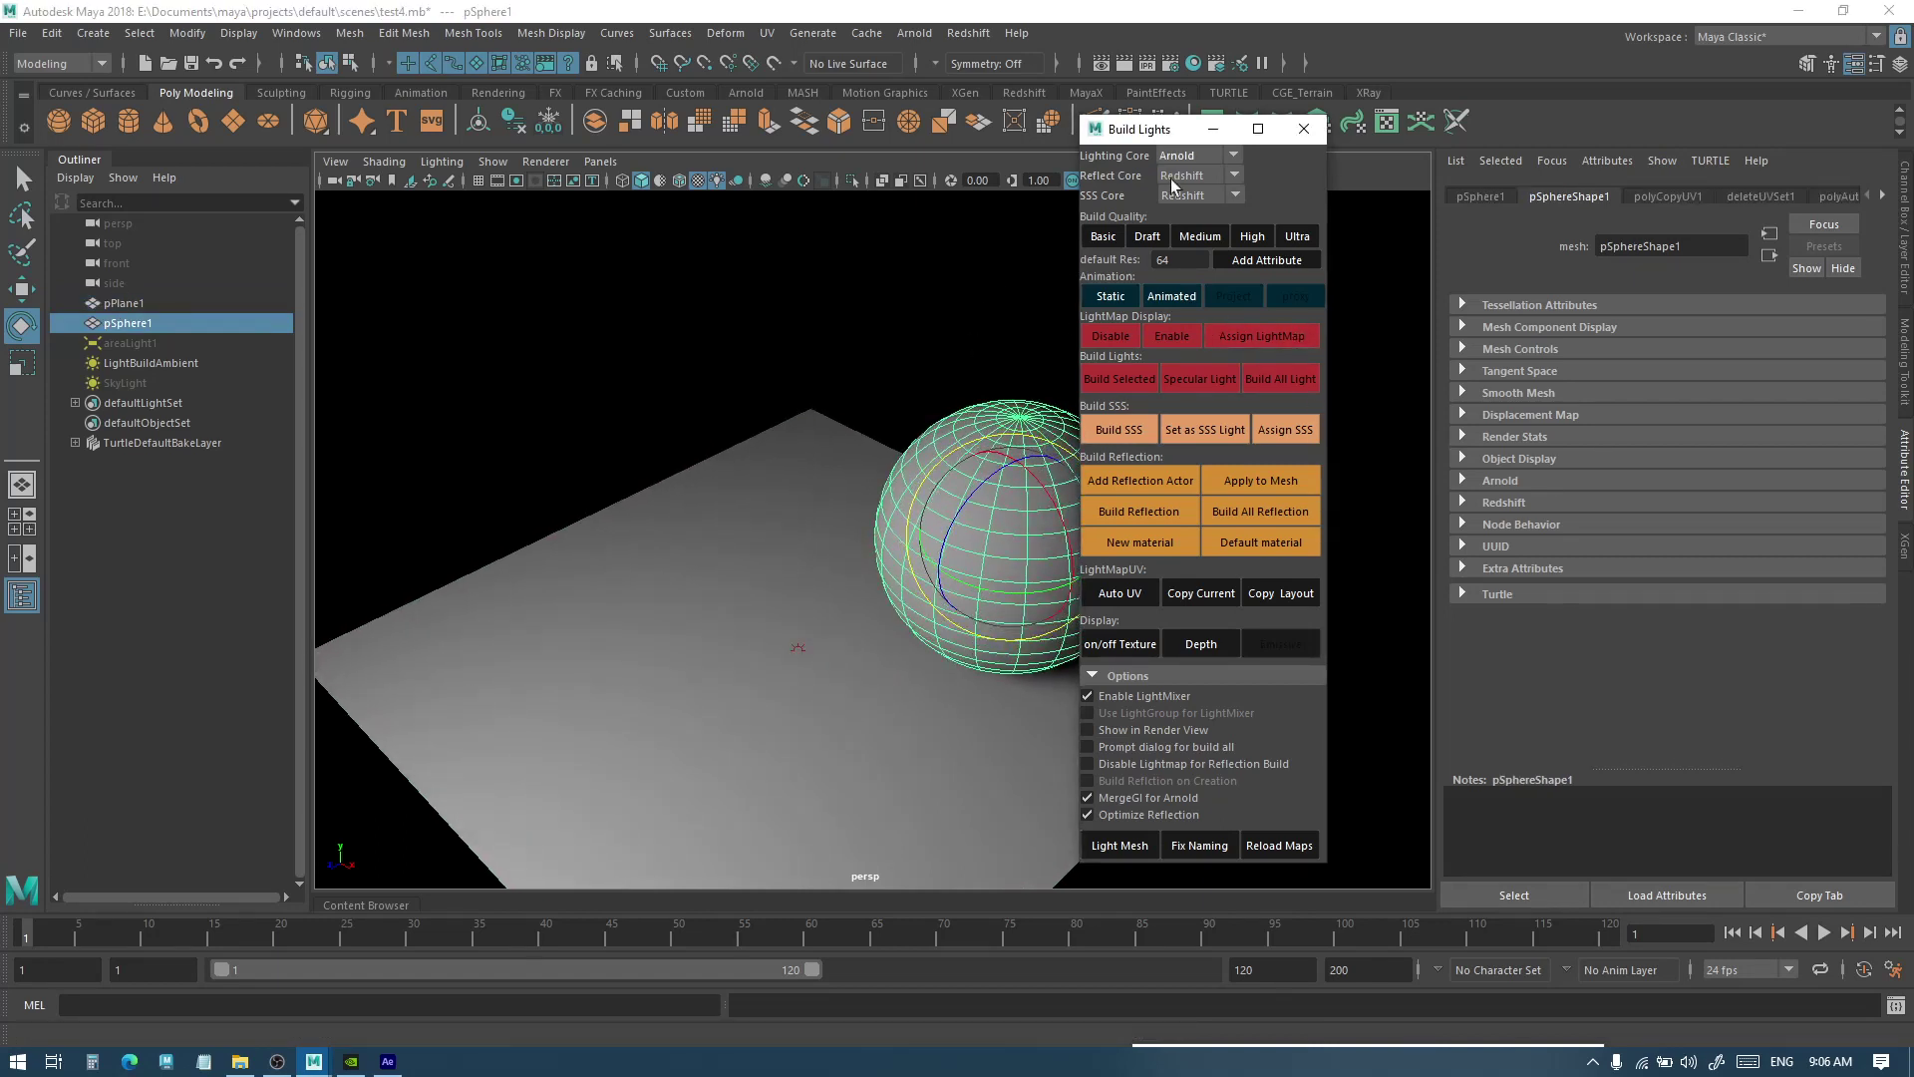
drag(1149, 144, 1328, 225)
drag(1216, 187, 1308, 212)
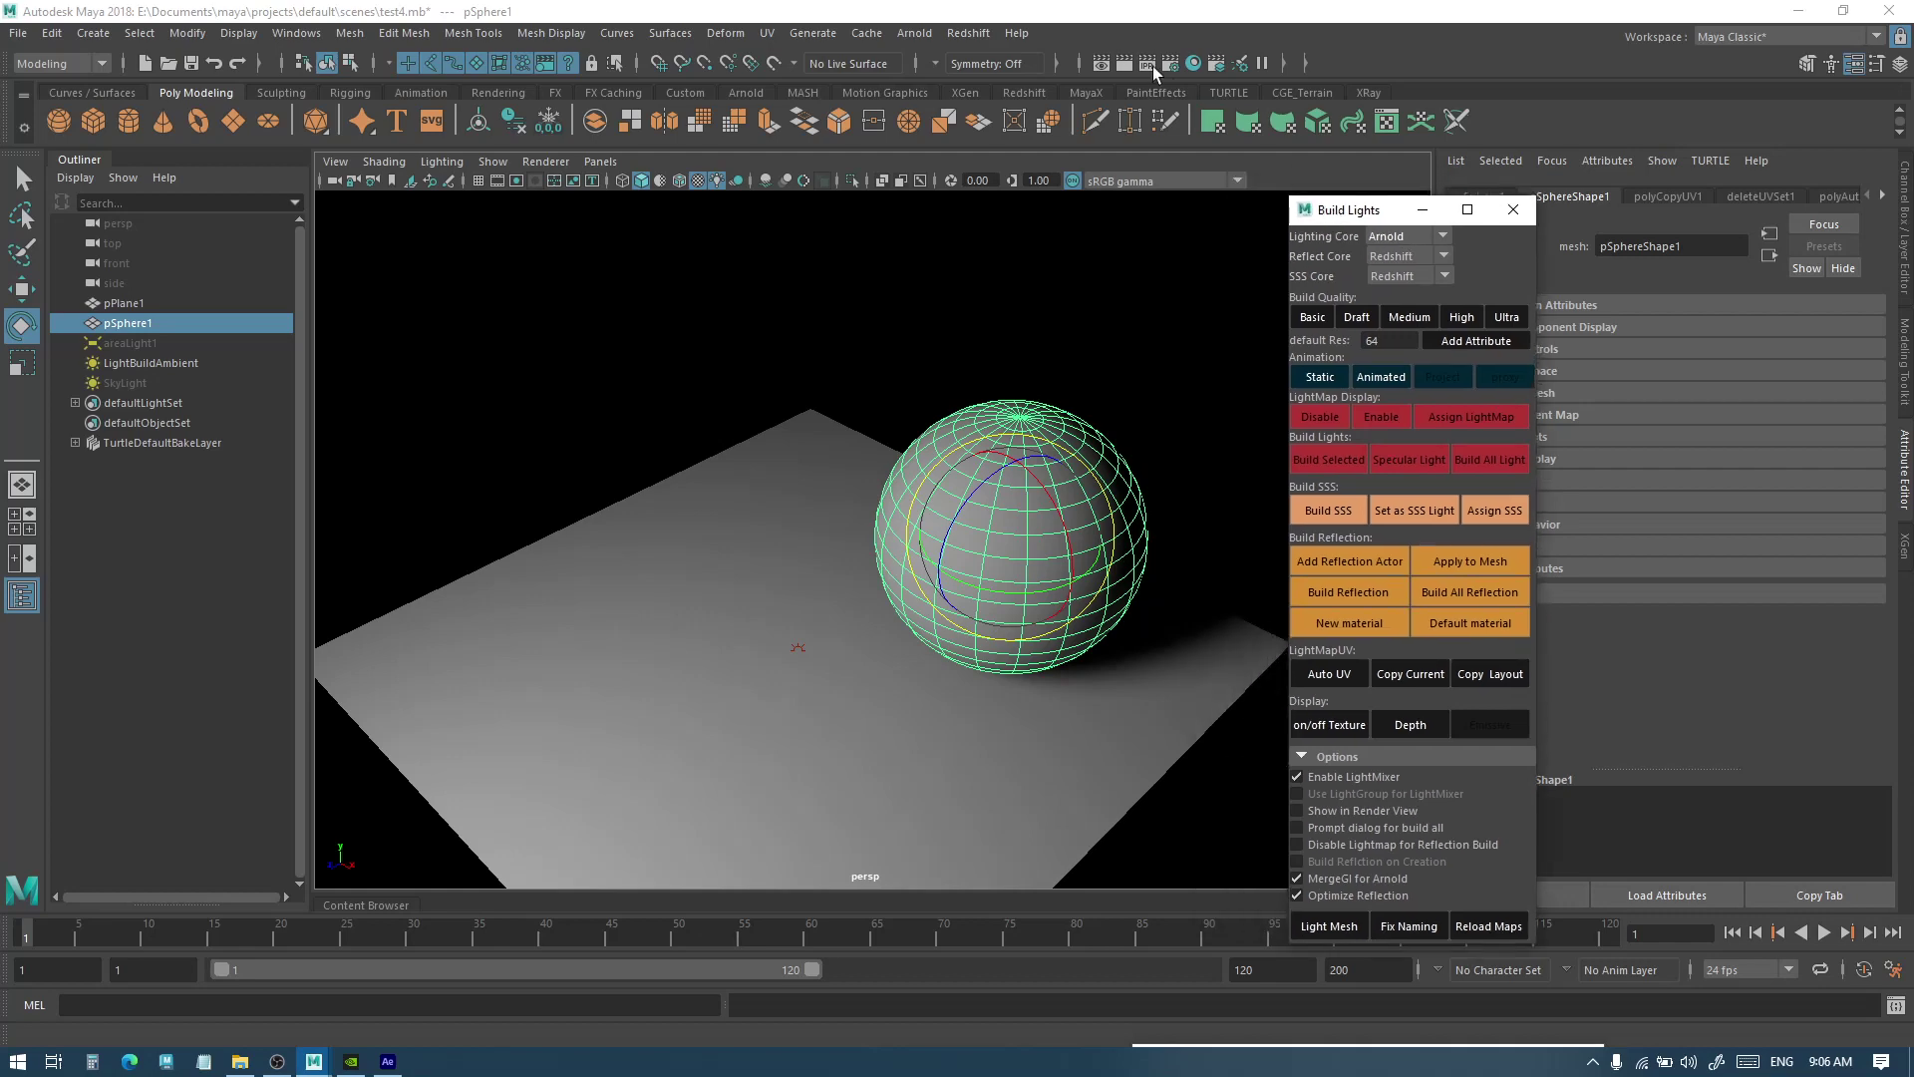
drag(1484, 205, 855, 164)
click(878, 267)
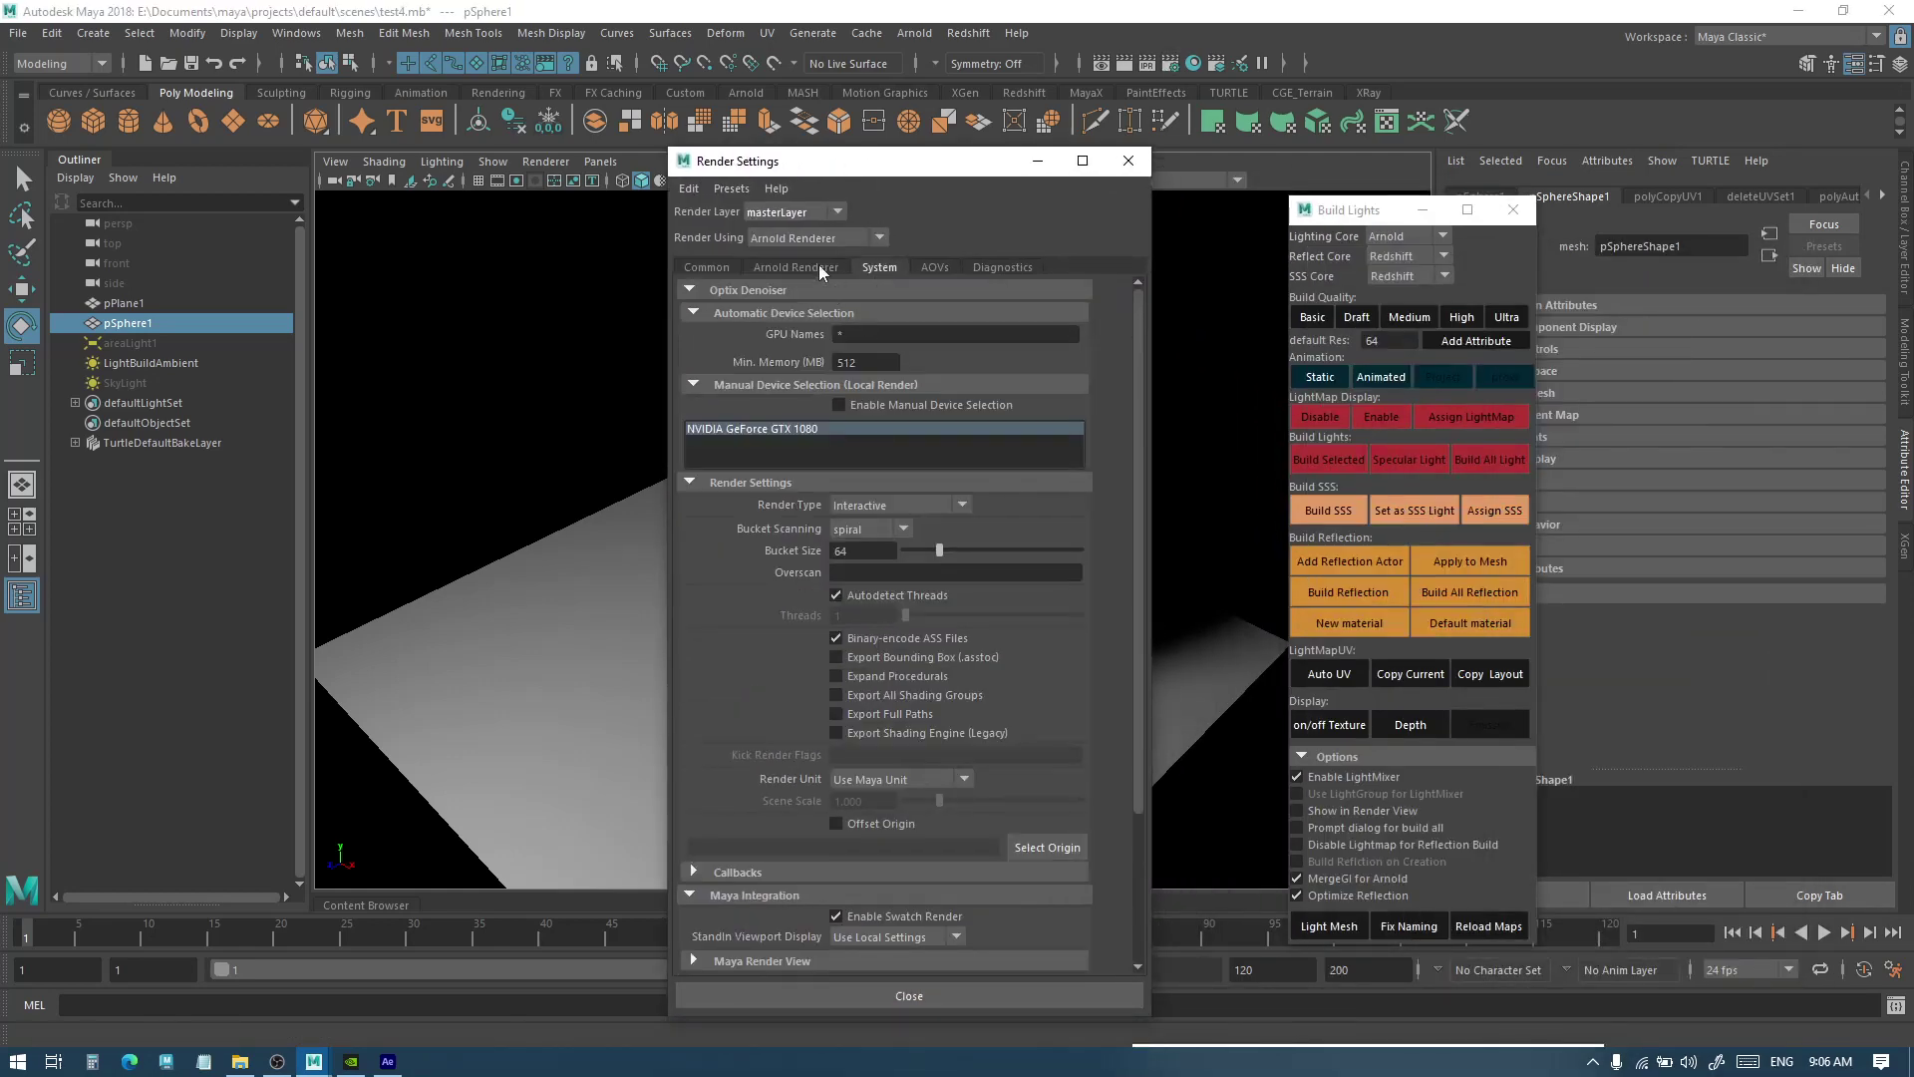
click(817, 266)
click(877, 267)
click(883, 291)
click(882, 292)
click(1127, 161)
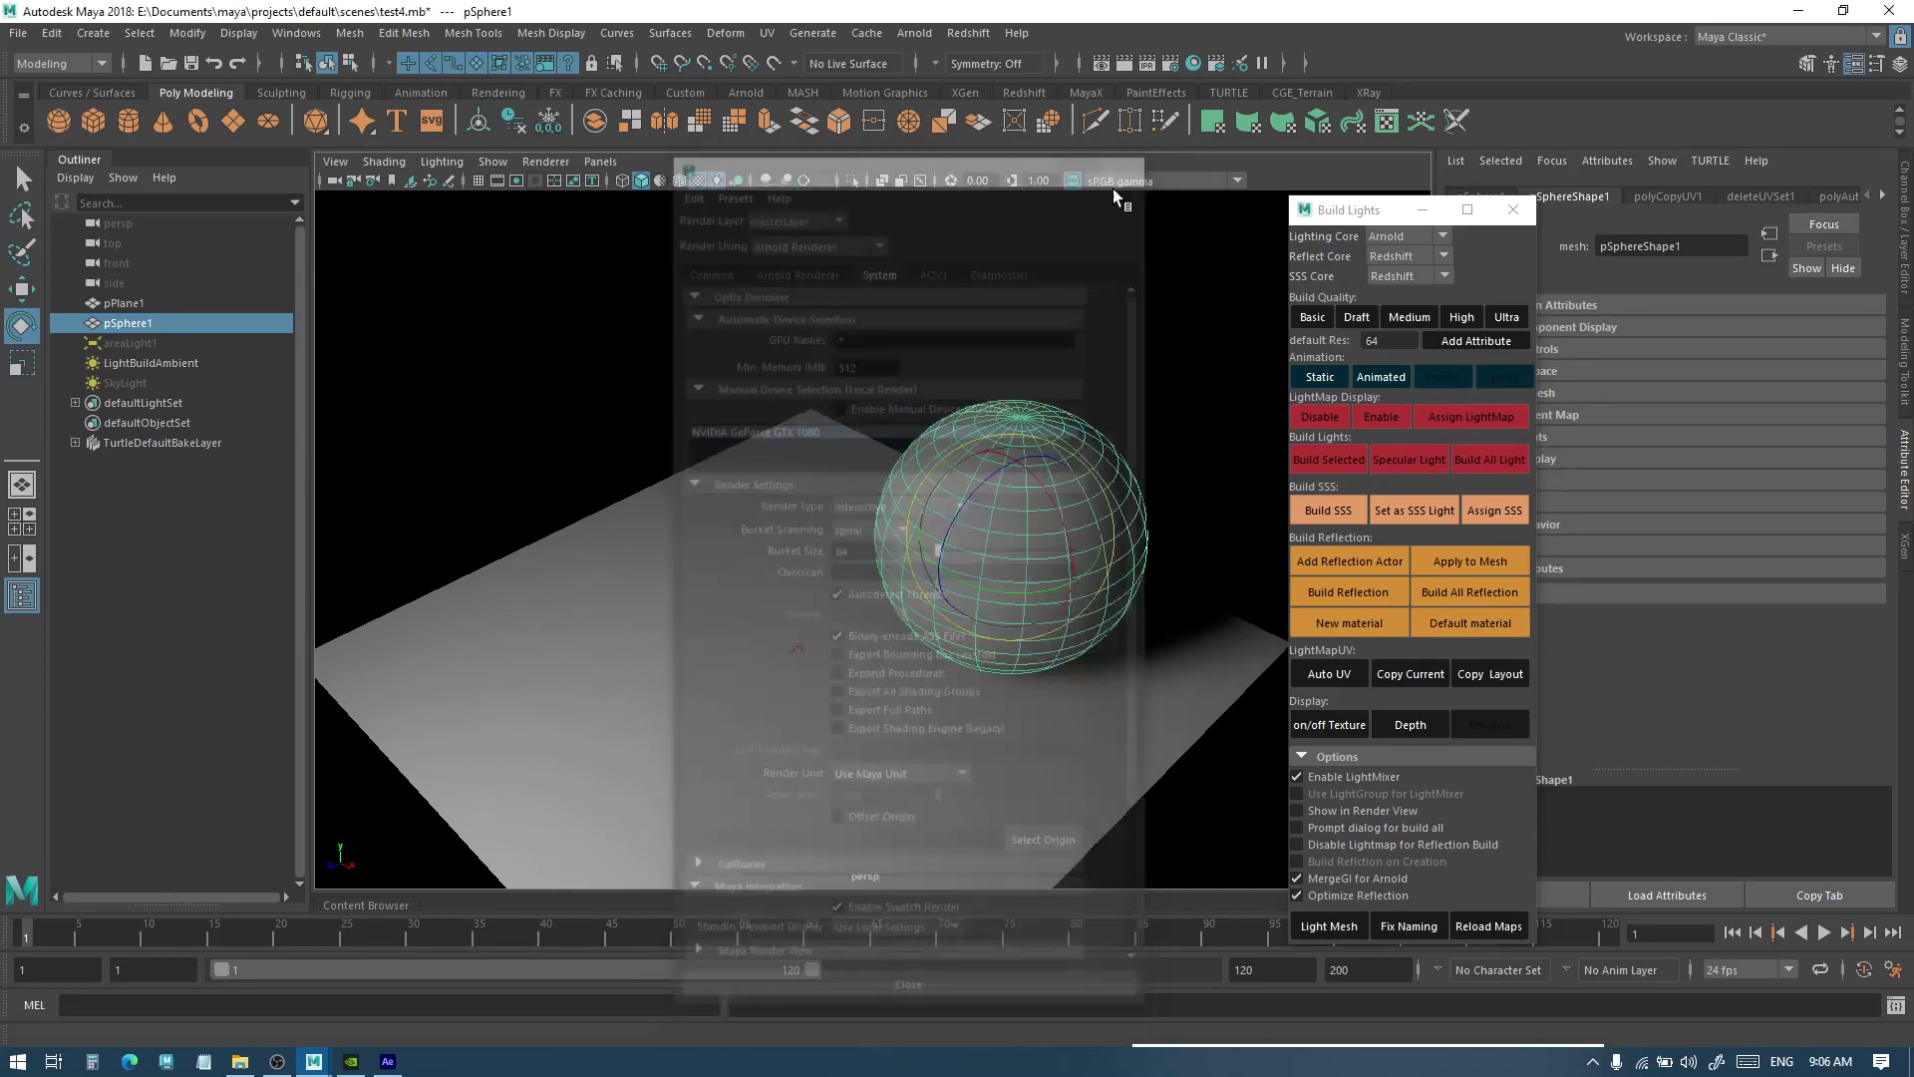
click(566, 565)
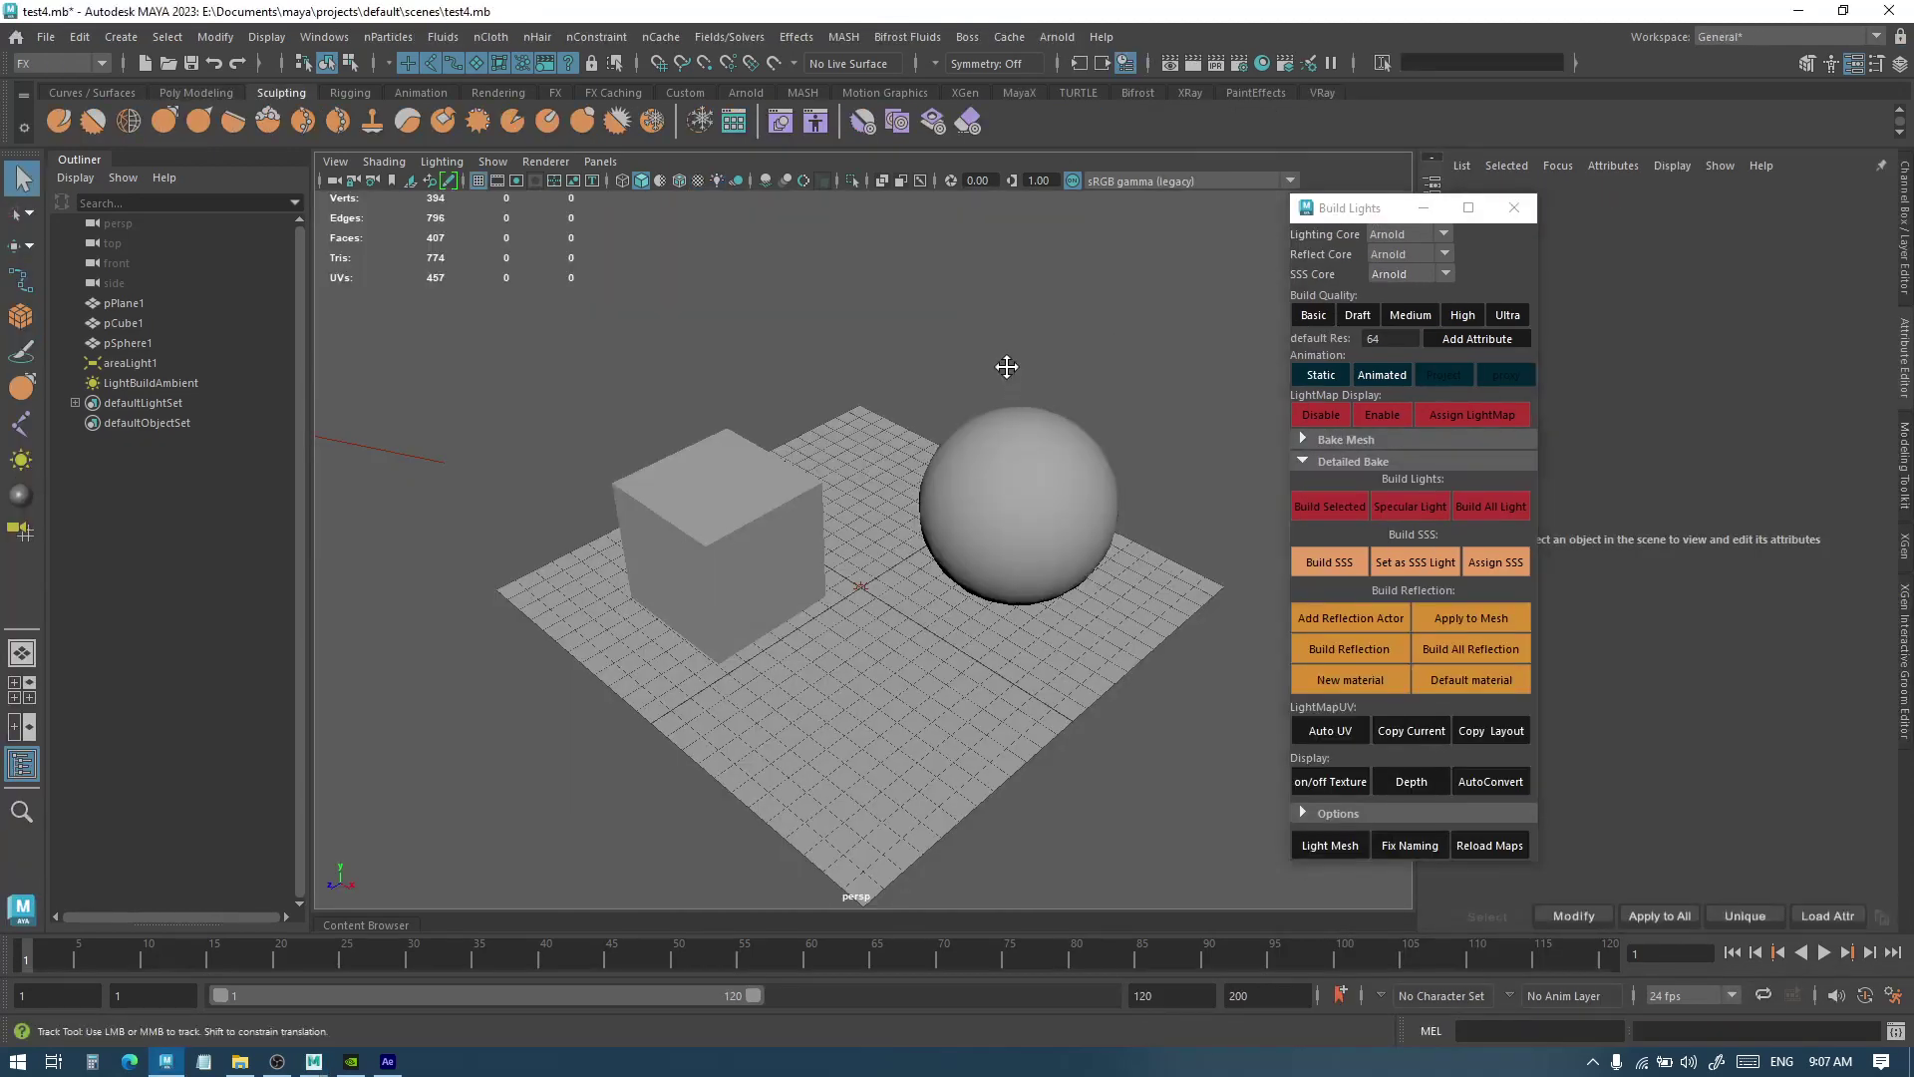
Set Arnold's render device to GPU in Render Settings and view the sampling settings
scroll(1020, 387, up, 2)
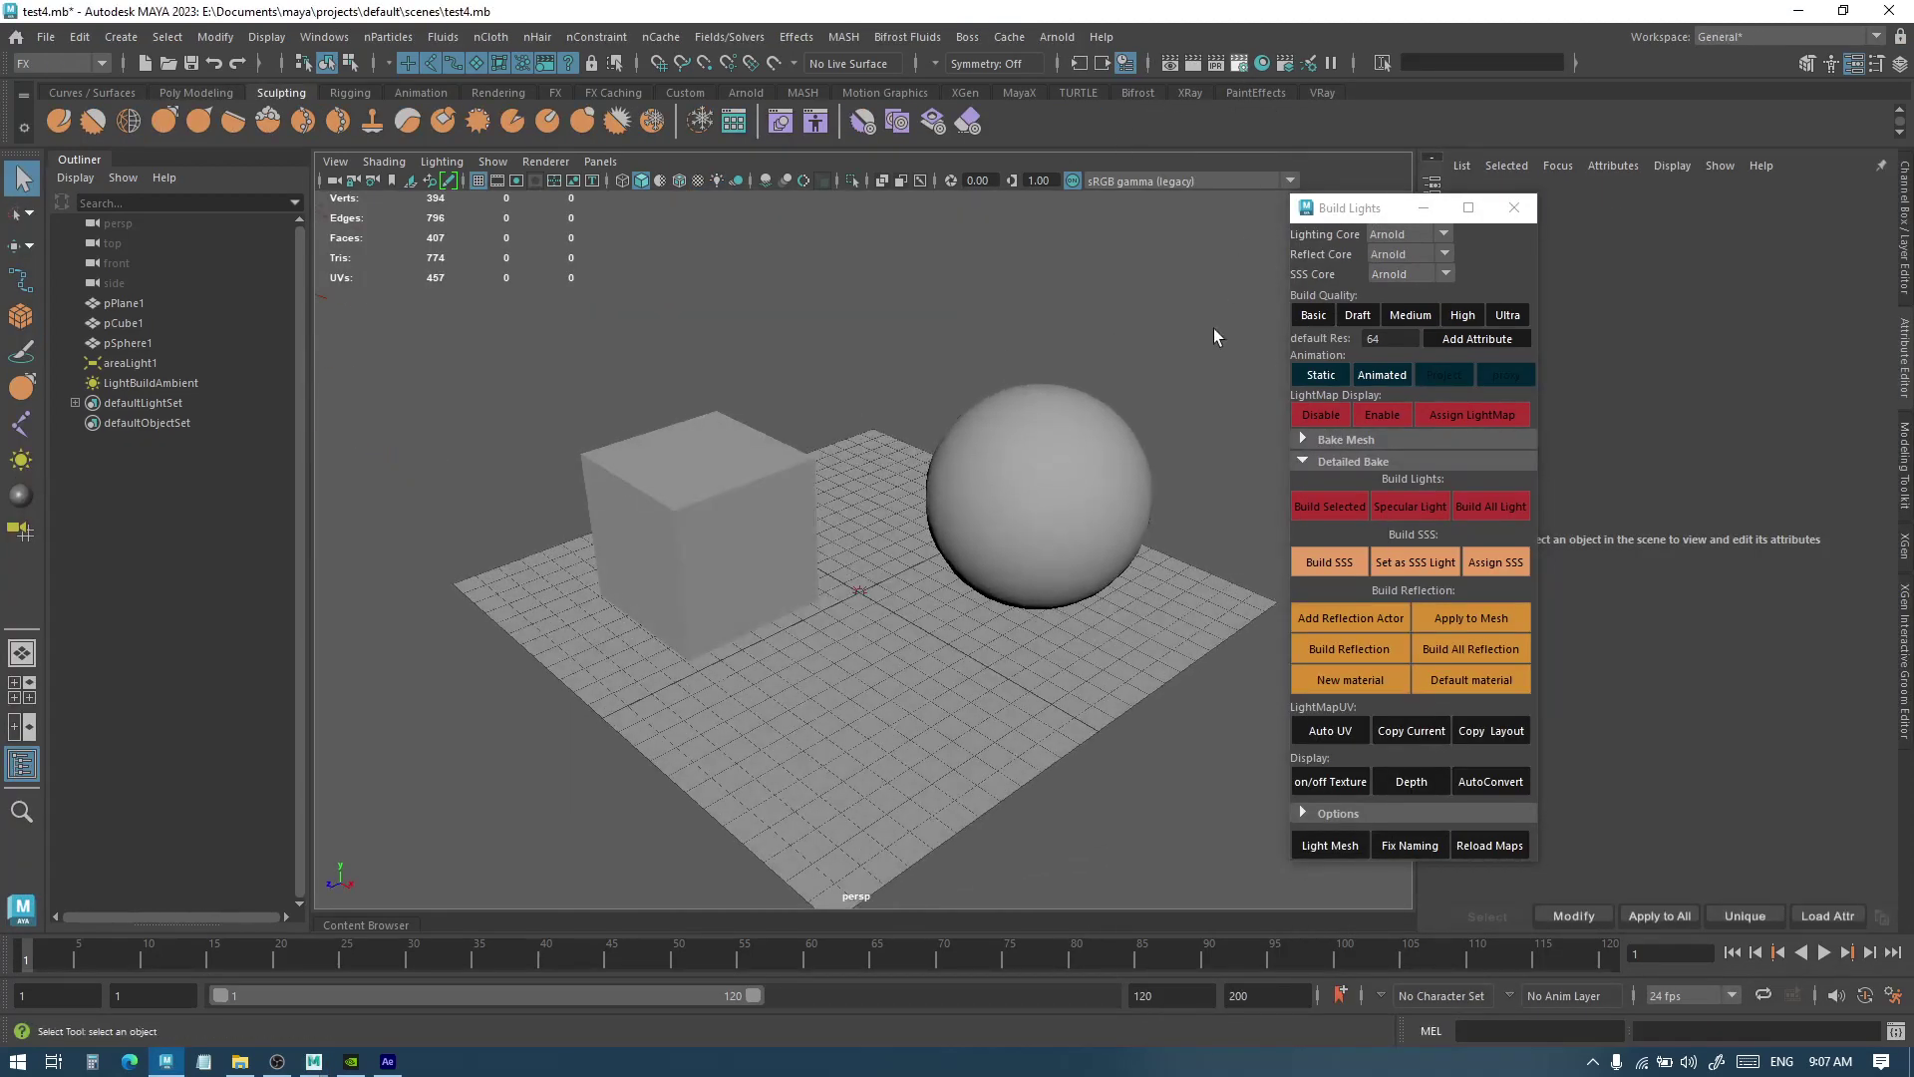
click(1141, 319)
click(1122, 363)
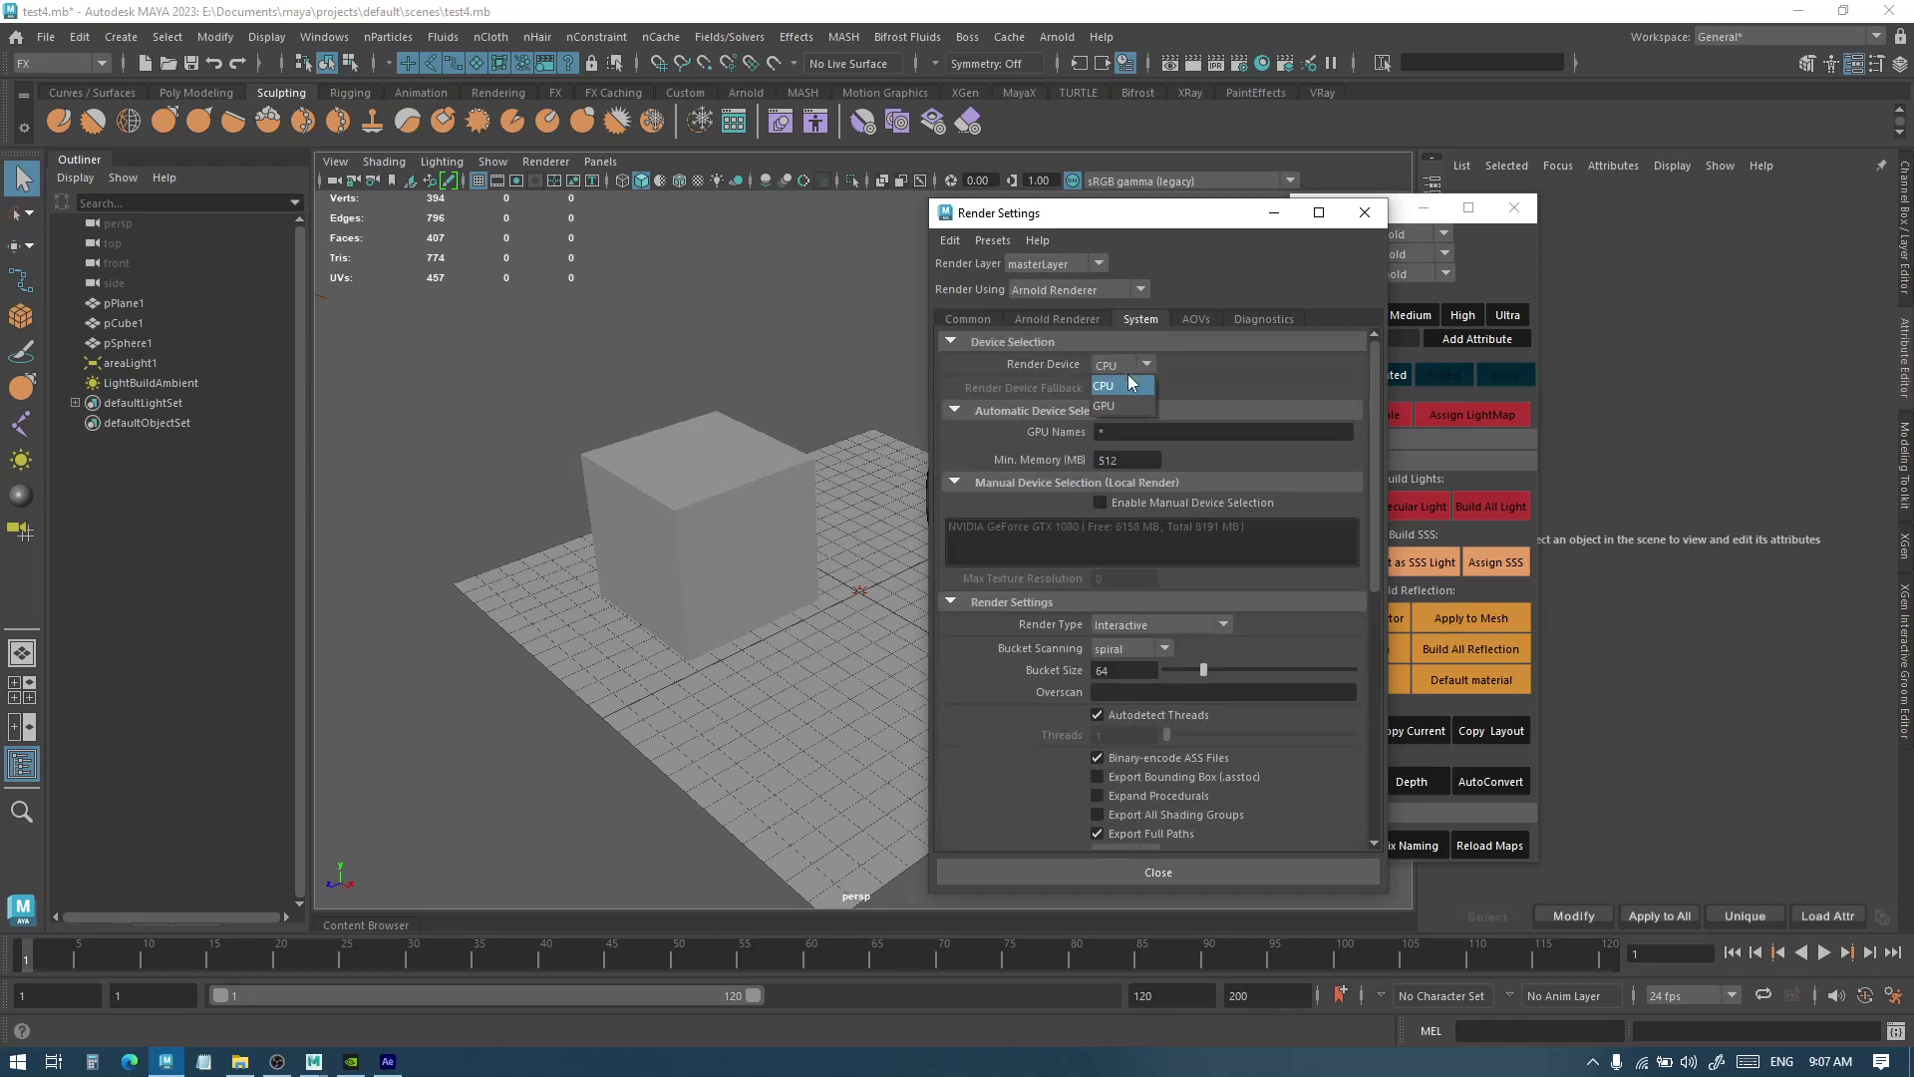
click(1126, 404)
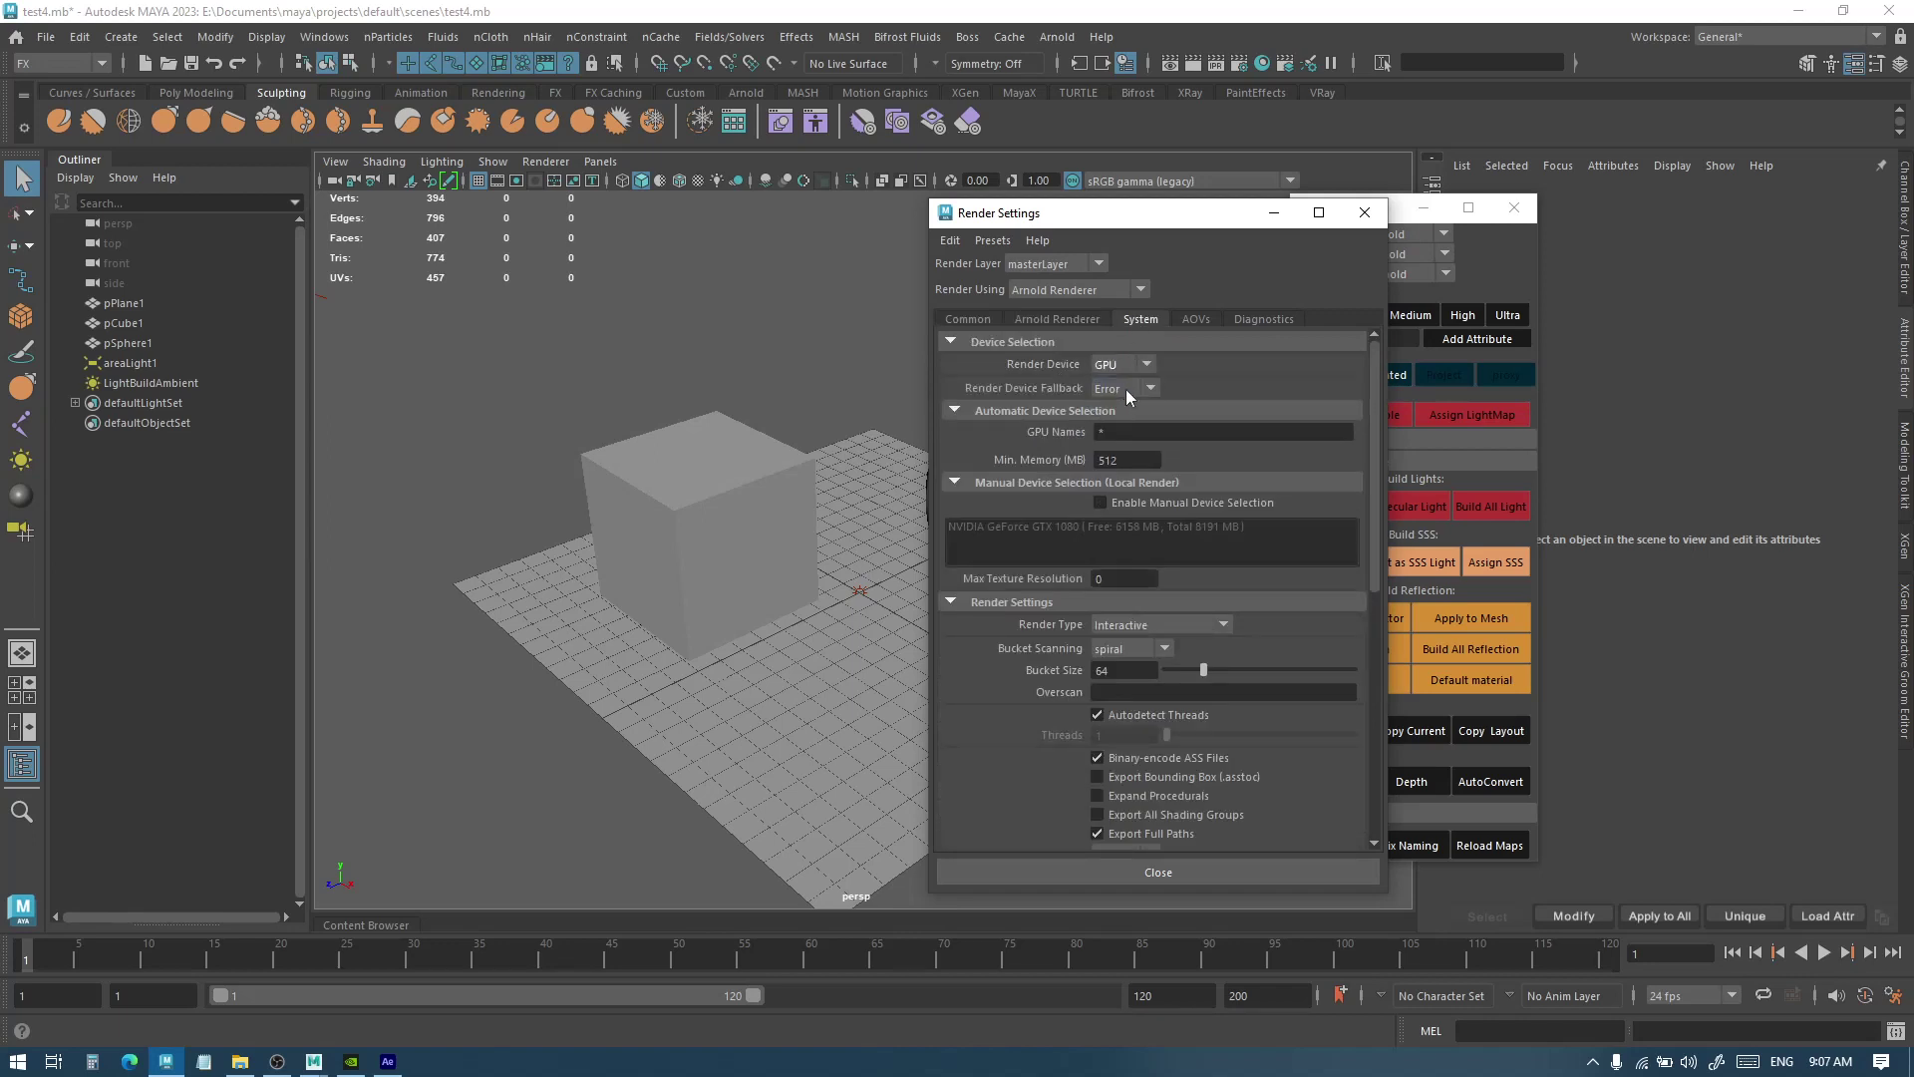
click(1083, 320)
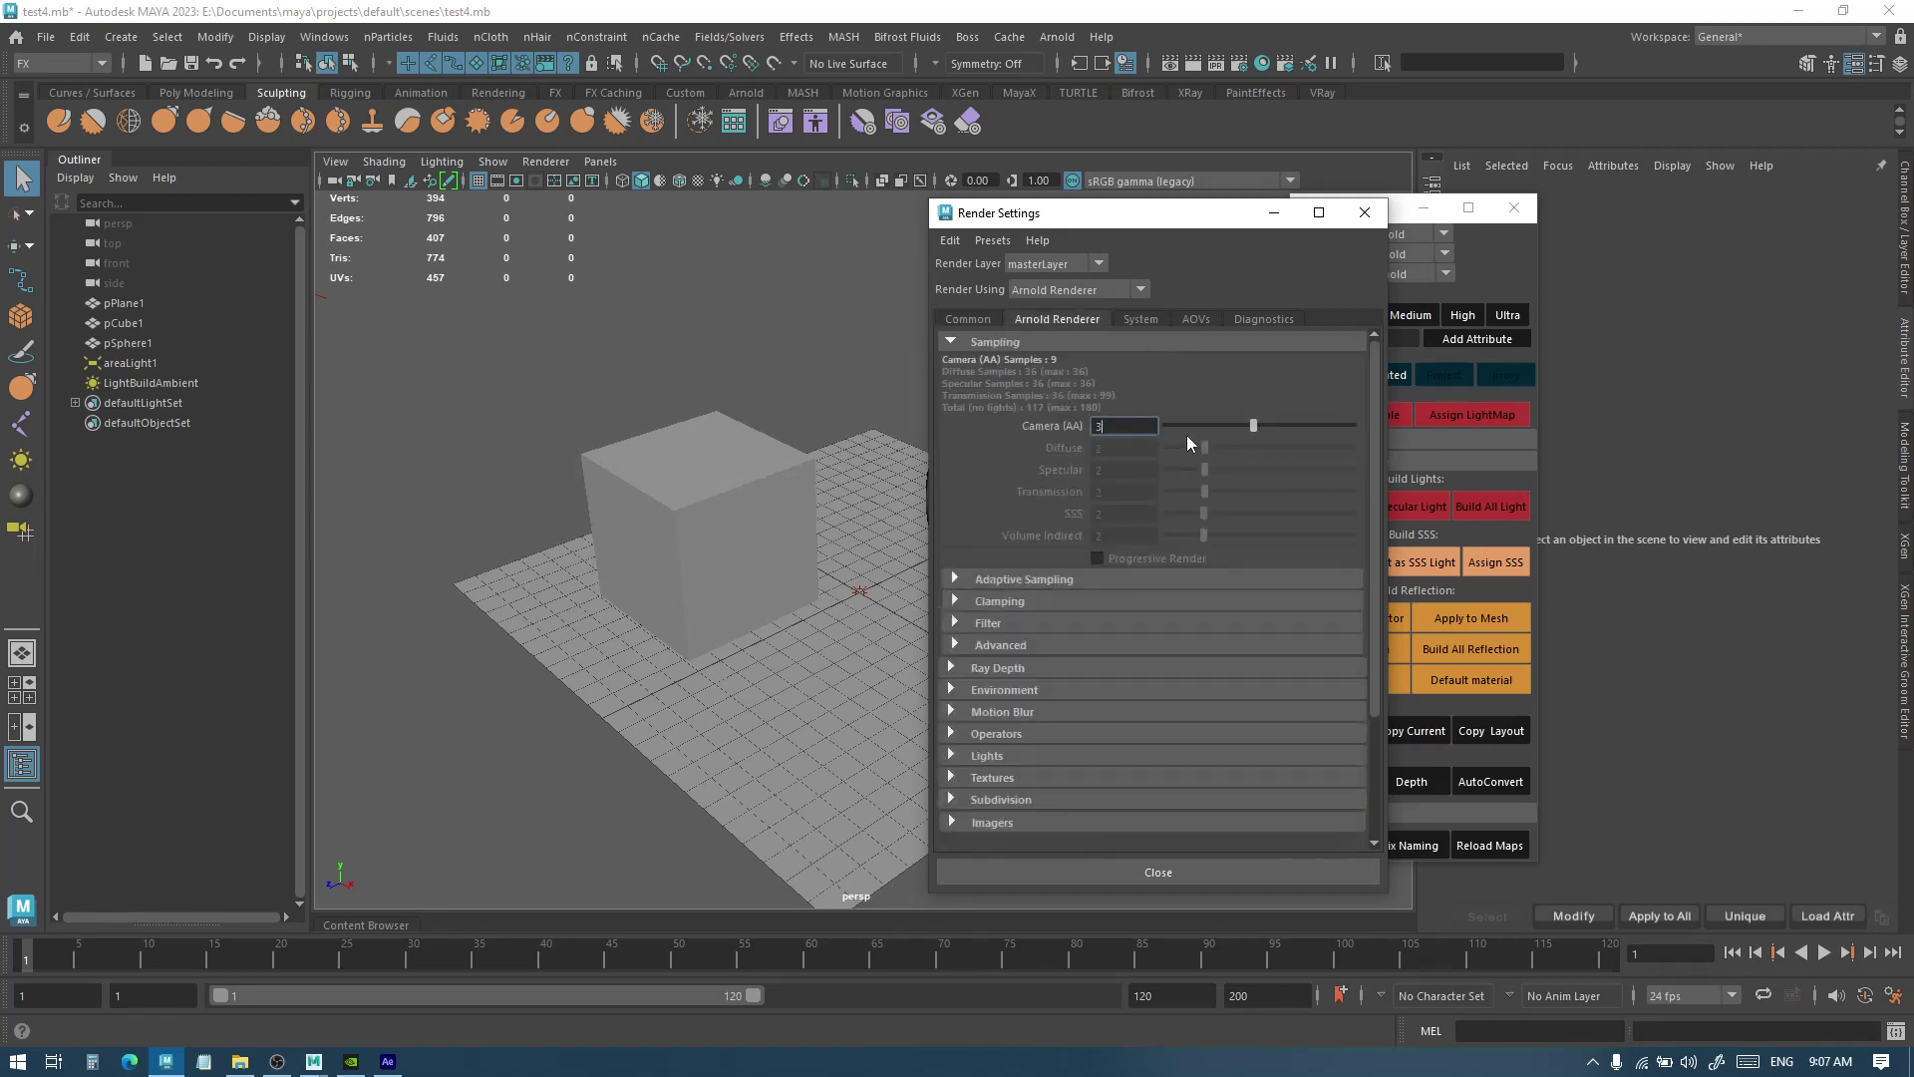
Switch Arnold's render device back to CPU
click(1141, 319)
click(1115, 365)
click(1086, 311)
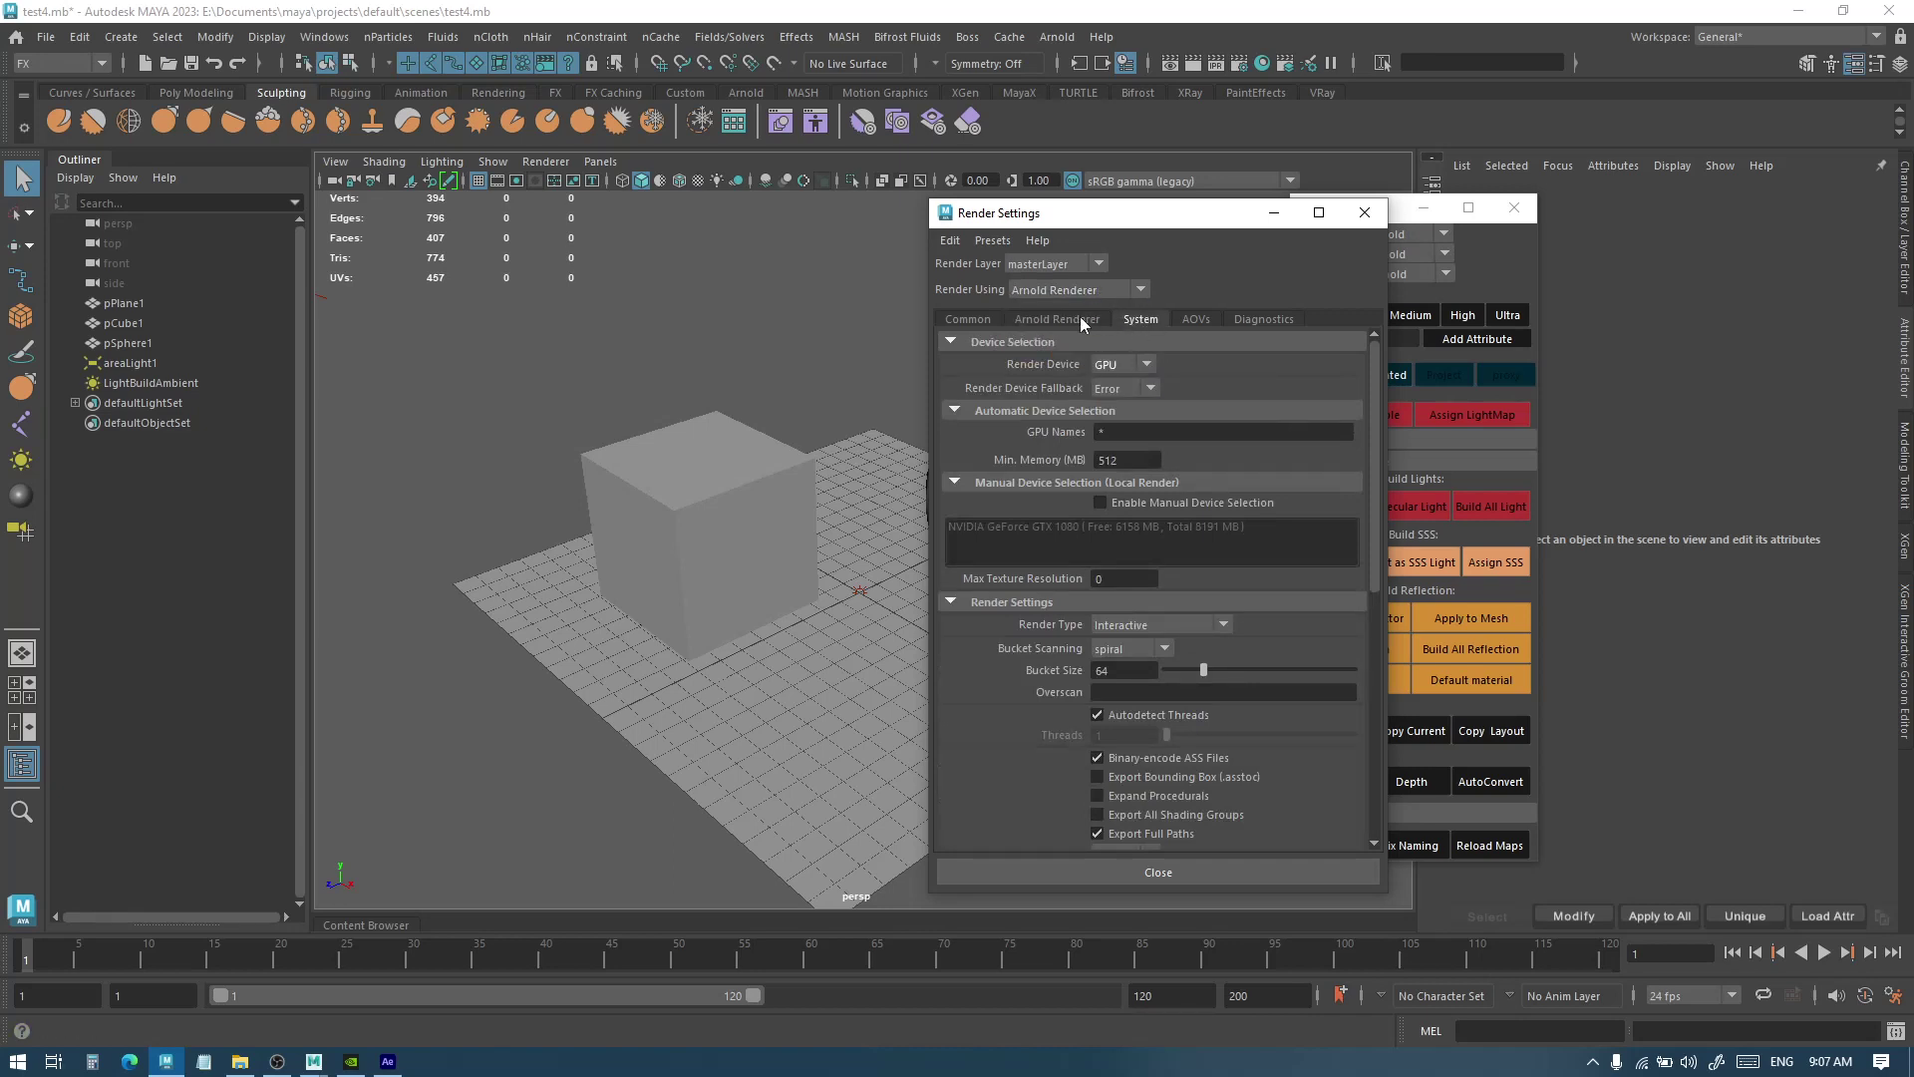
click(1075, 319)
click(1141, 319)
click(1120, 363)
click(1112, 389)
click(1058, 321)
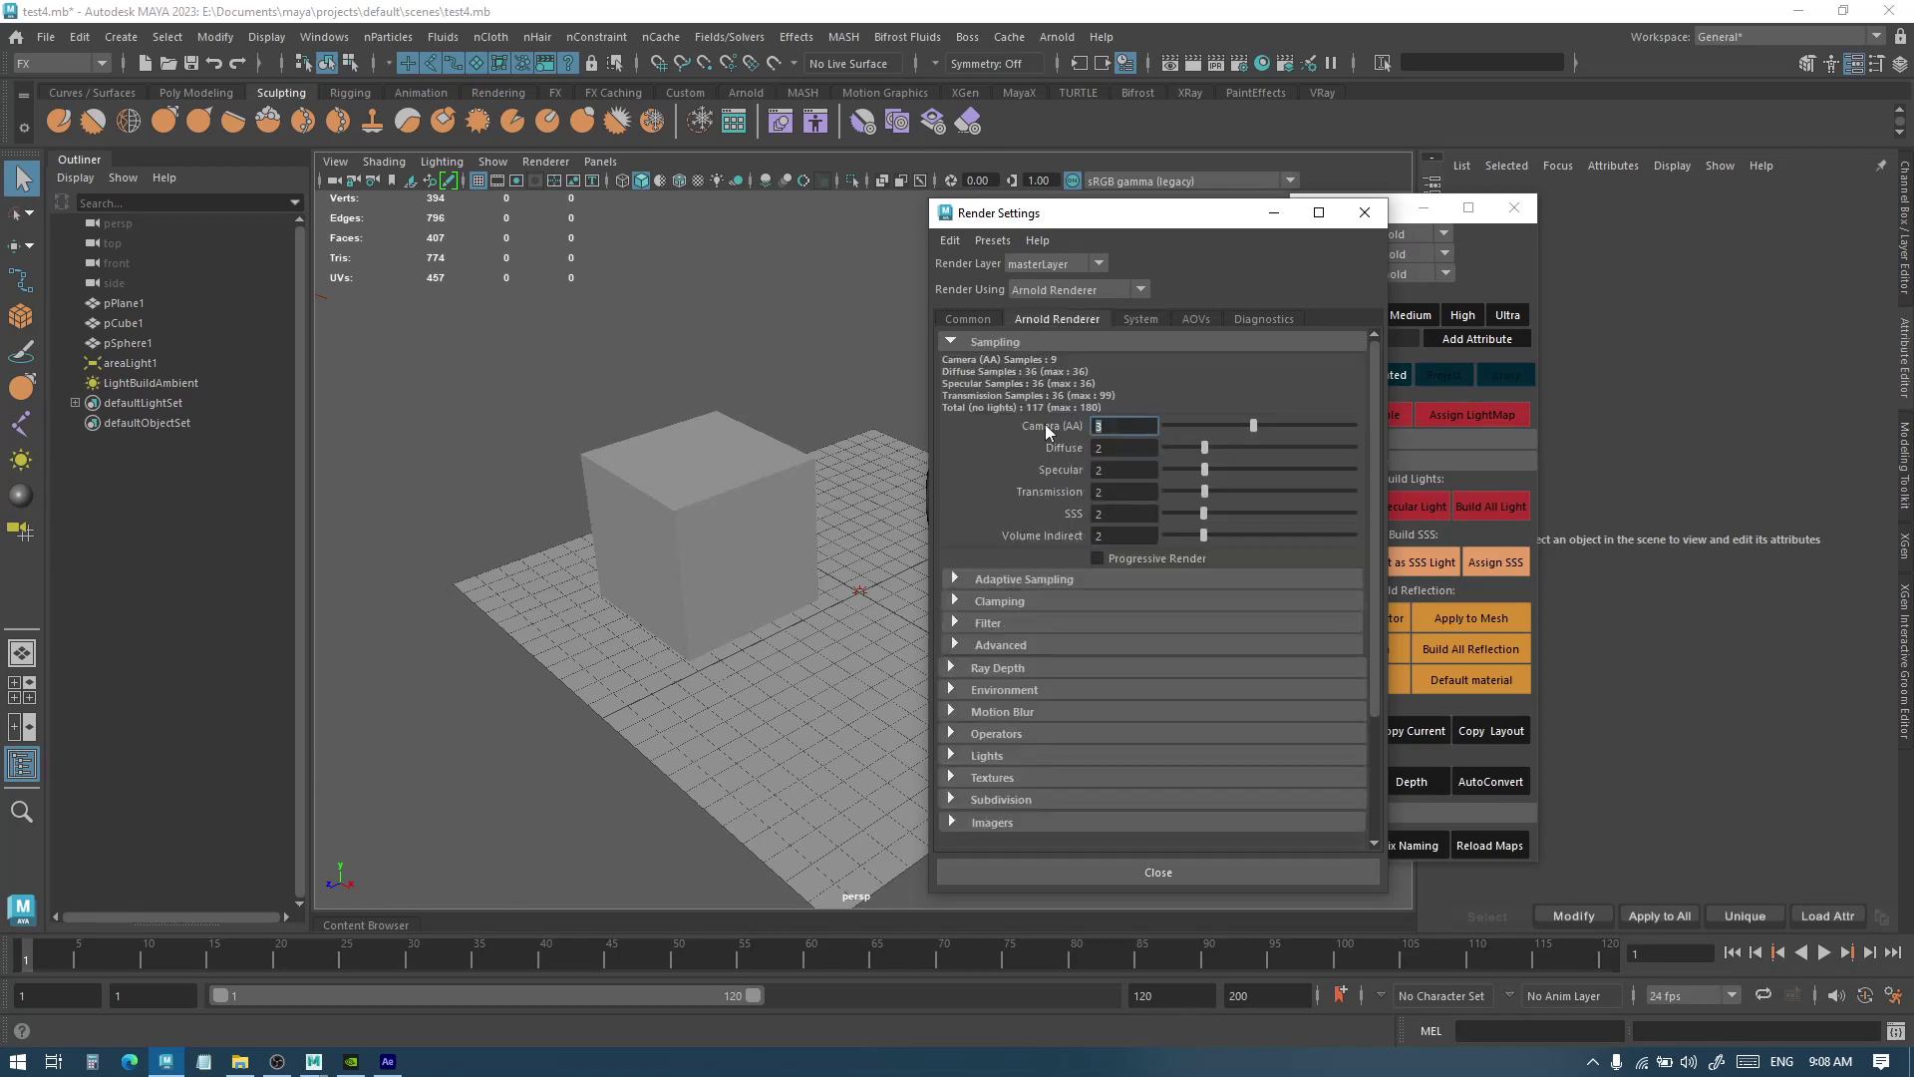
Select the ground plane and bring the lightmap baking panel forward beside Render Settings
alt+drag(811, 468, 845, 504)
click(846, 505)
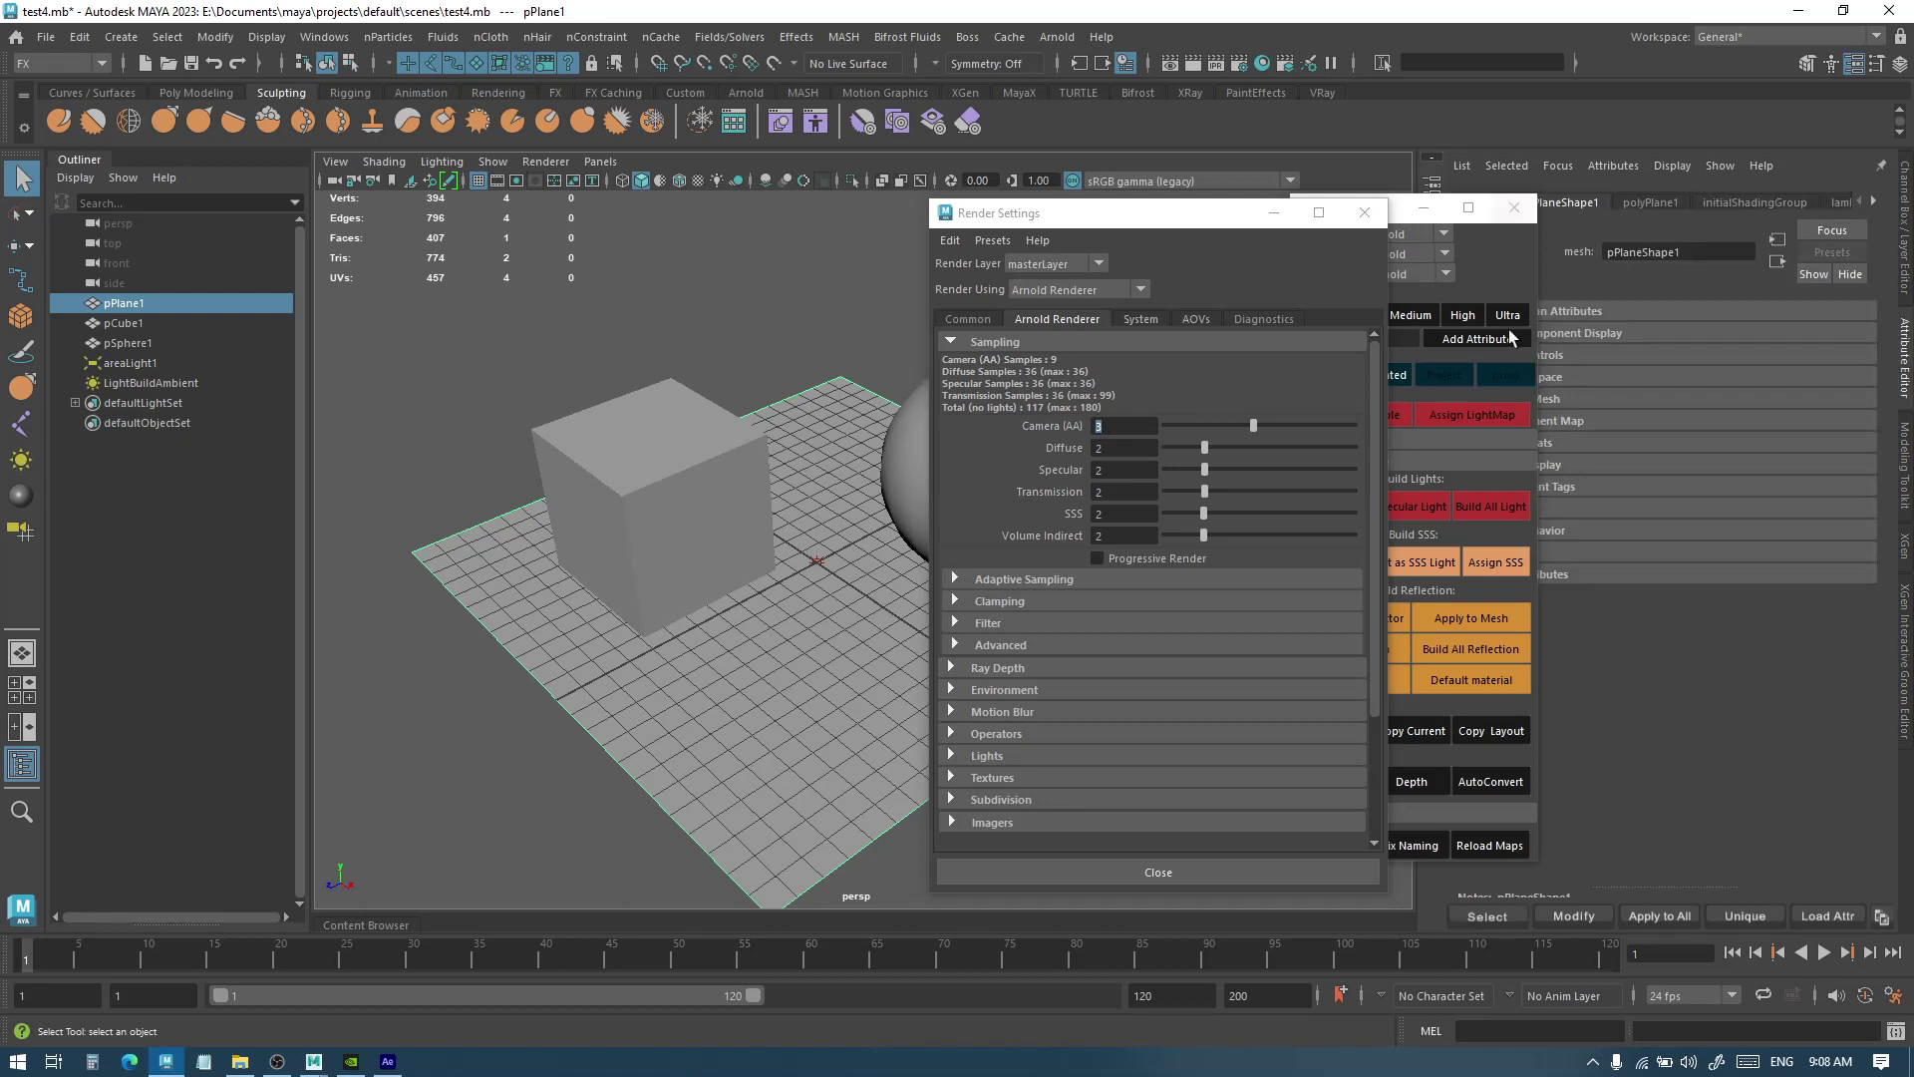
click(1481, 265)
drag(1392, 214, 1479, 186)
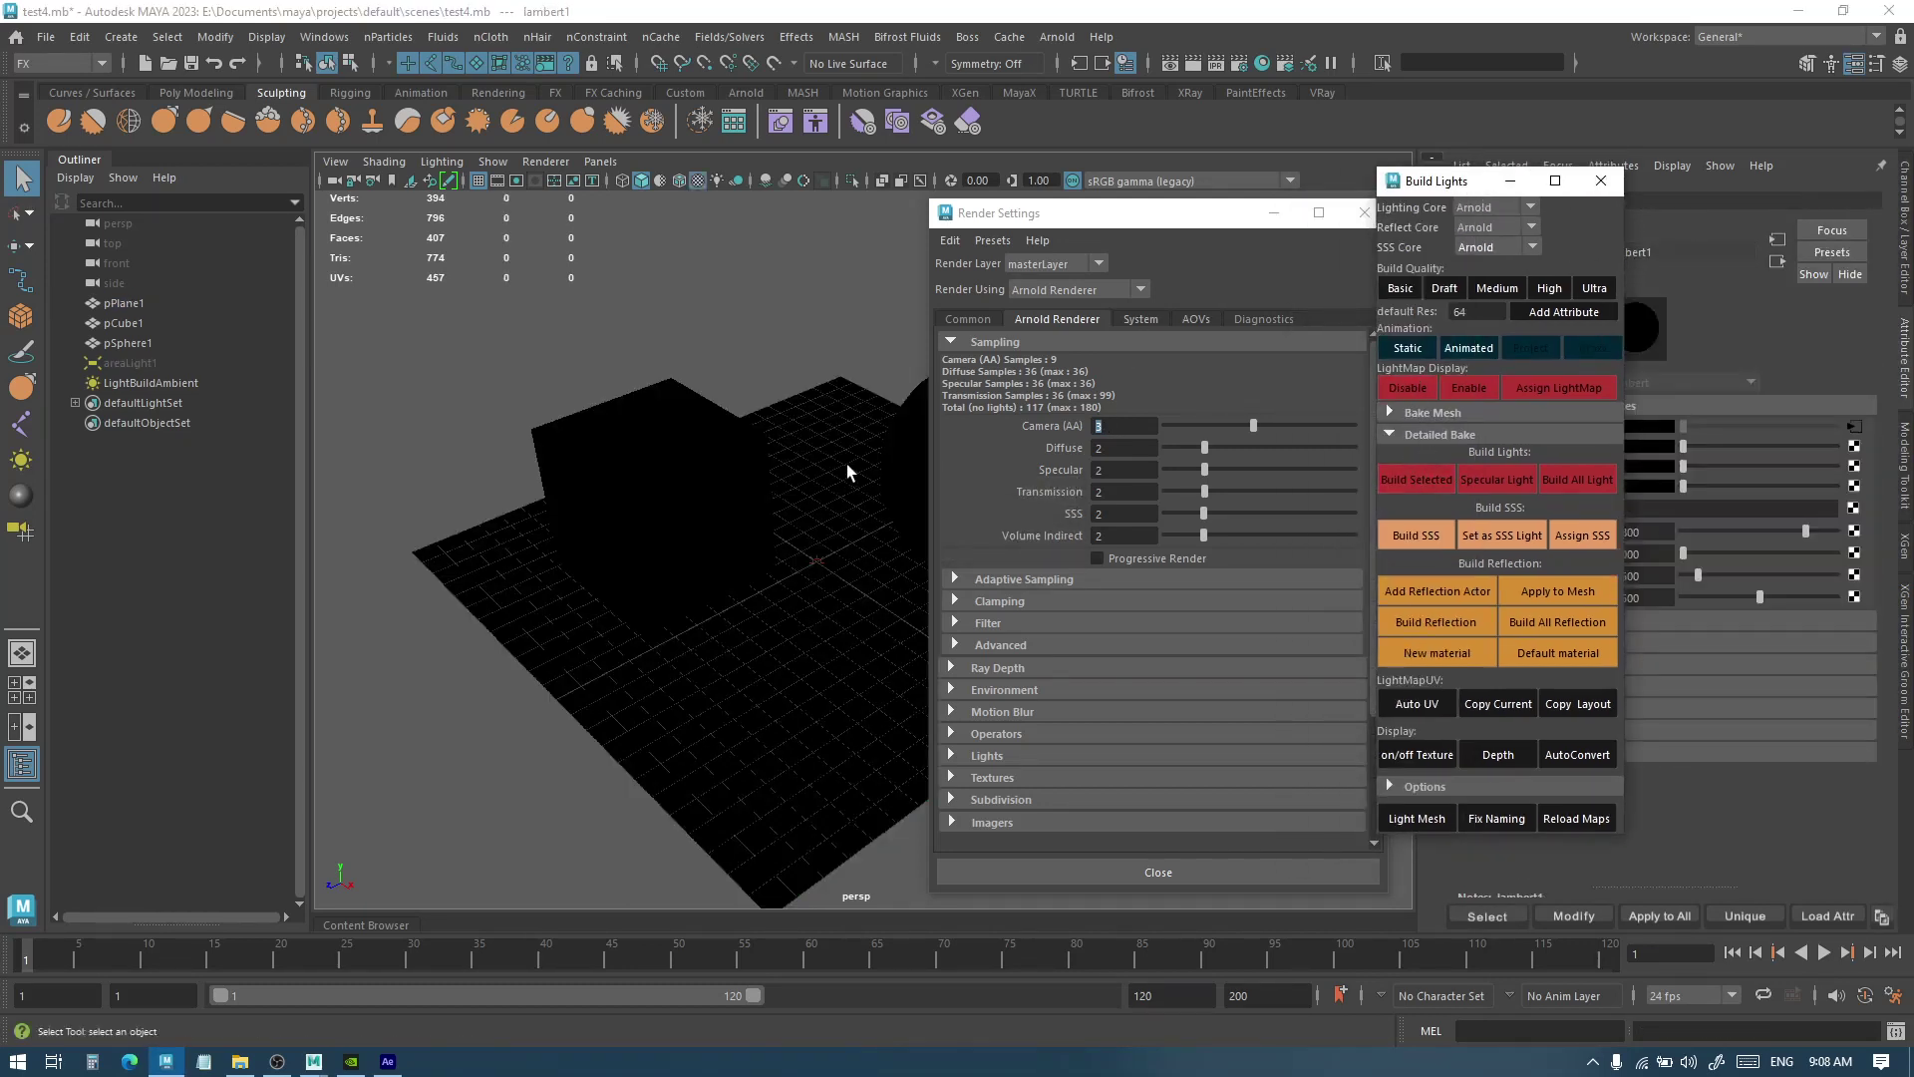
click(774, 415)
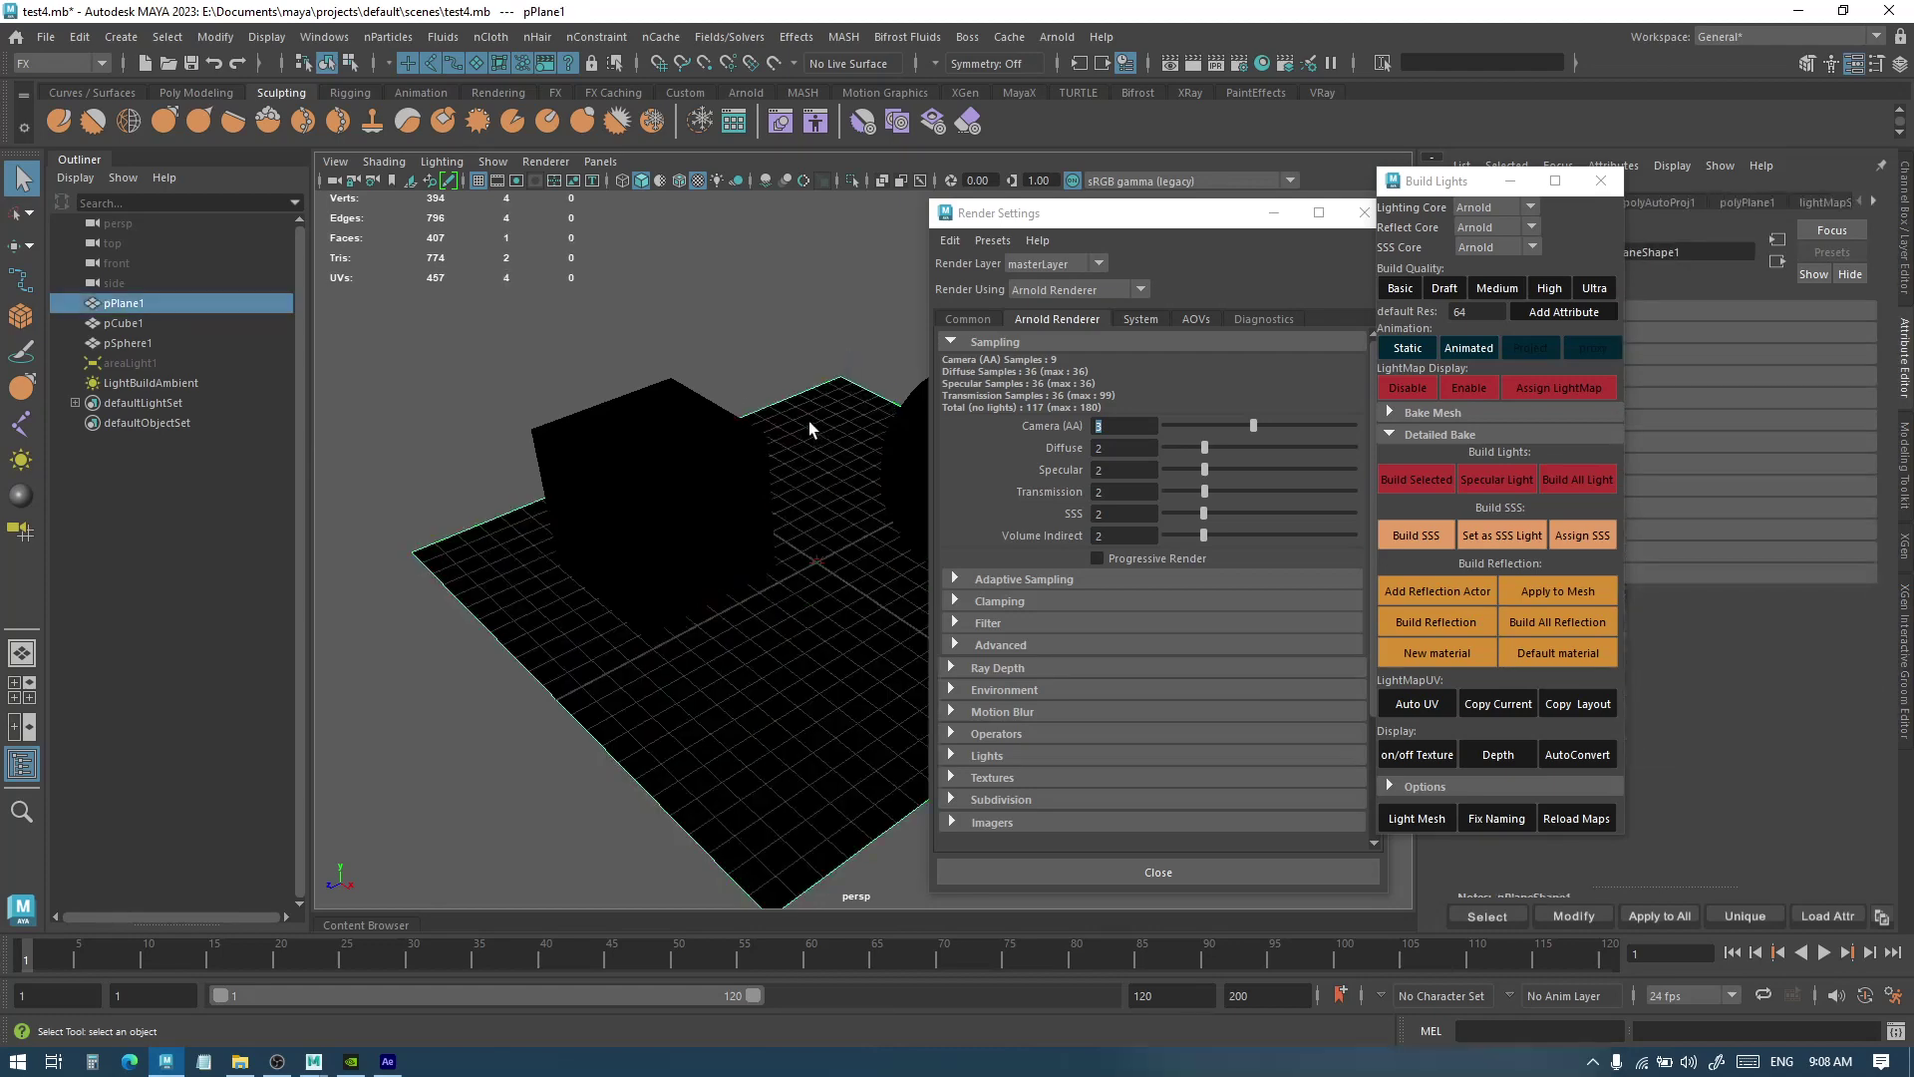
Confirm the area light's Arnold Exposure is 12, then reselect the ground plane
click(128, 363)
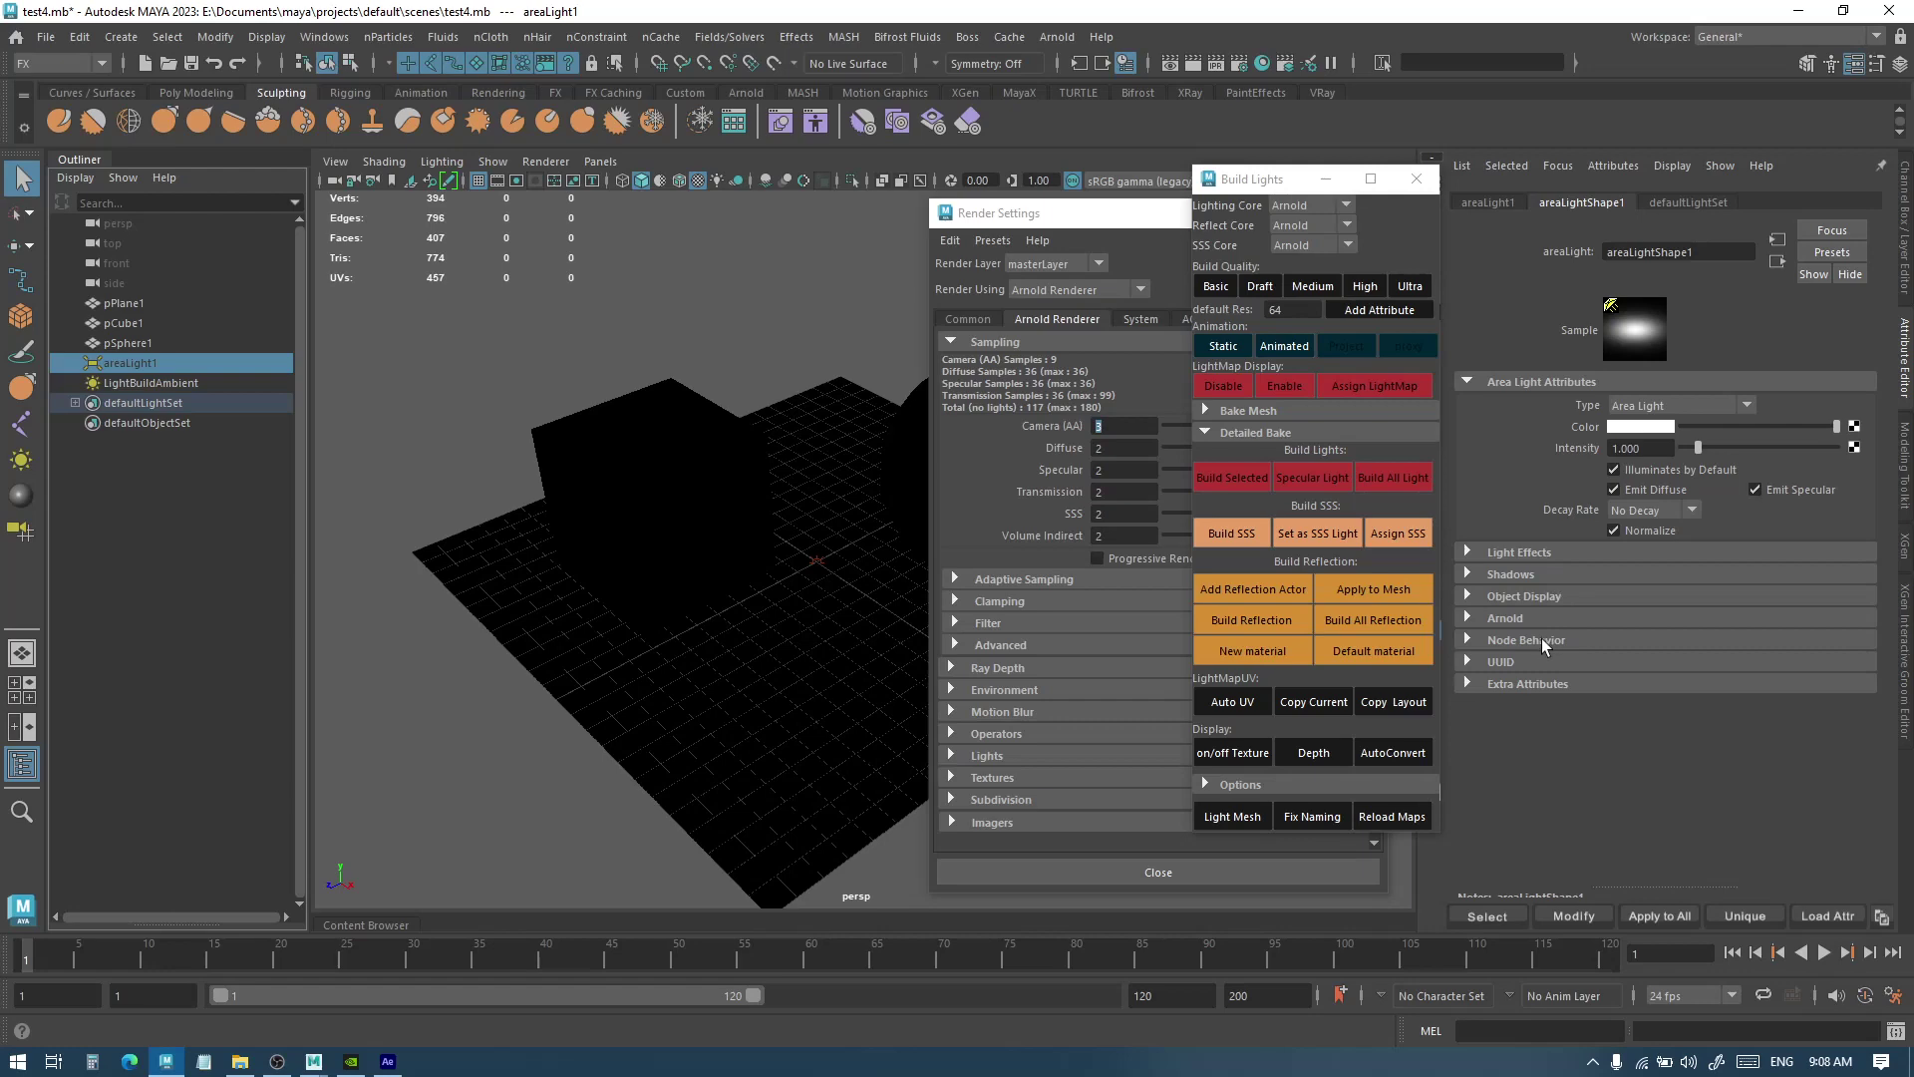
click(1506, 618)
click(1652, 689)
double_click(1652, 689)
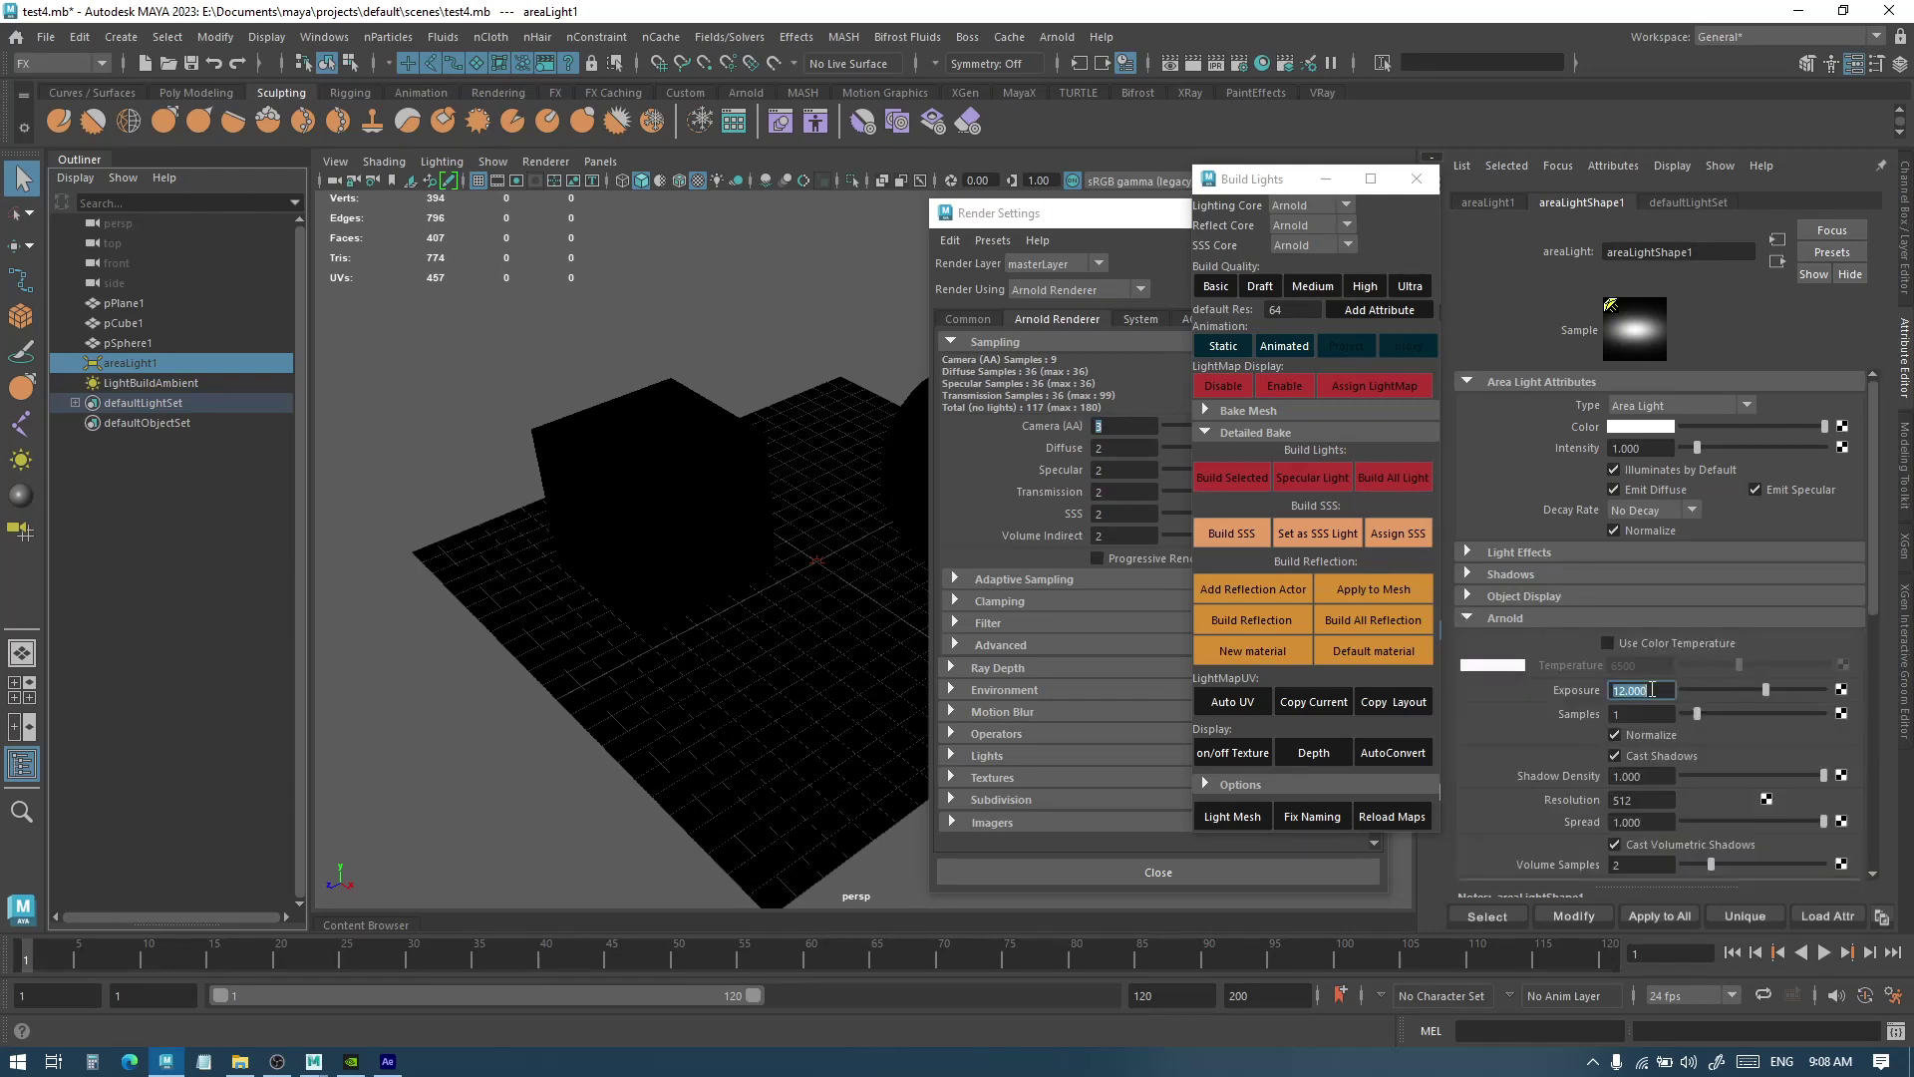
click(821, 399)
Bake the selected plane's shadowed lightmap on CPU and orbit around the result
click(1232, 477)
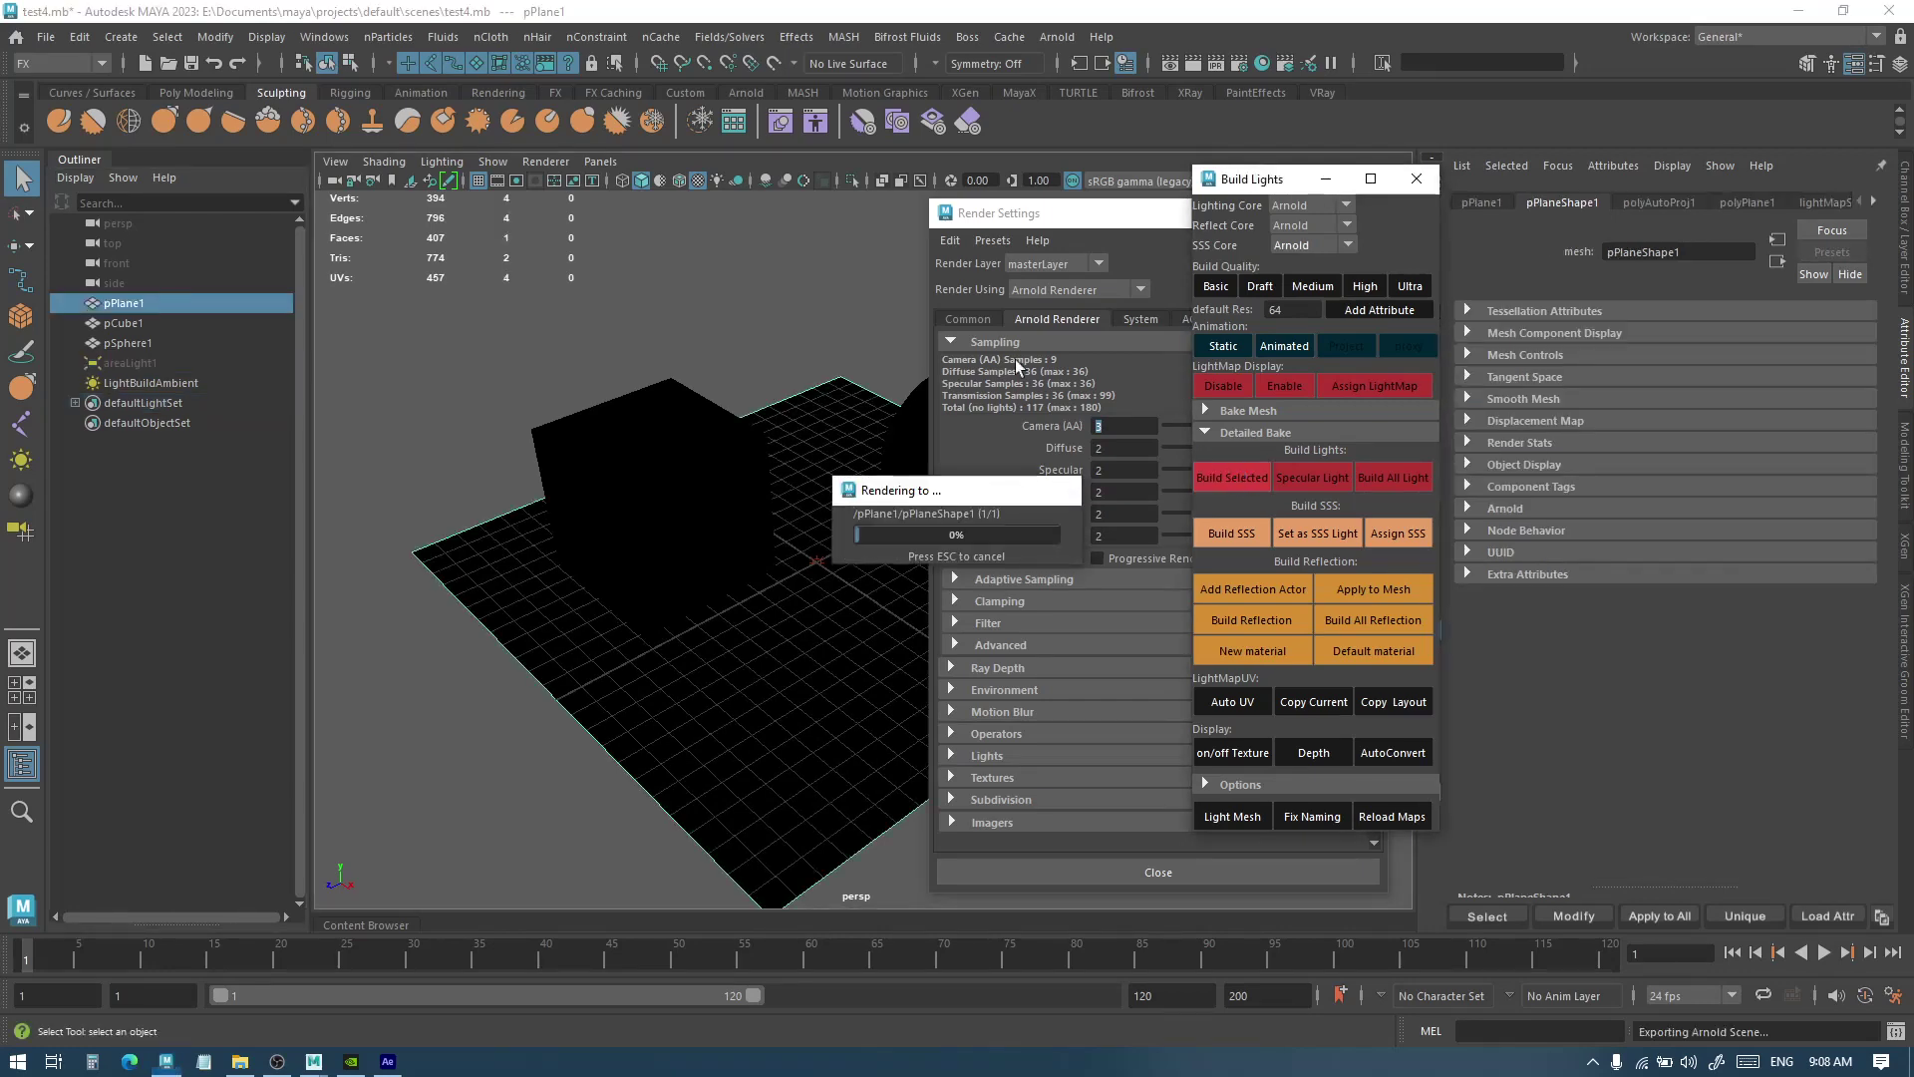
scroll(931, 558, up, 3)
alt+drag(942, 577, 865, 446)
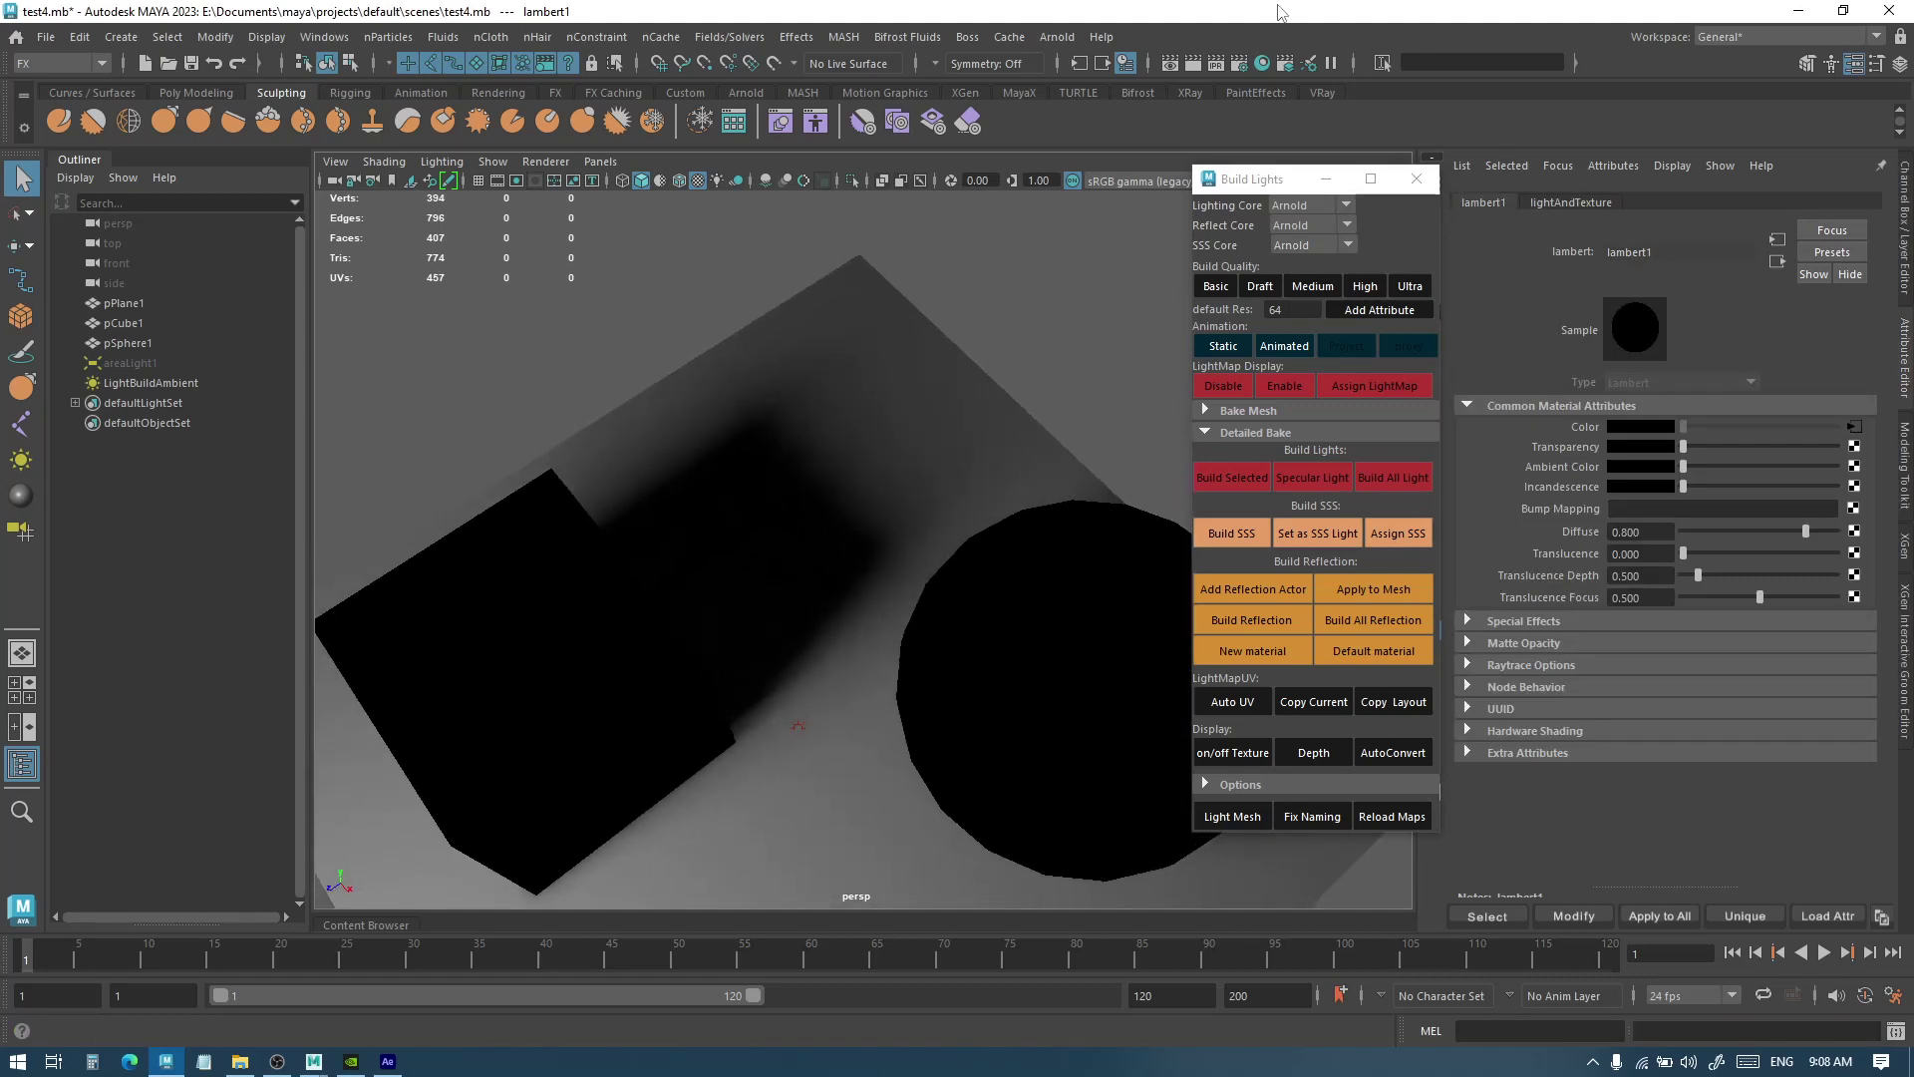
Set Arnold's render device to GPU in Render Settings
click(1239, 63)
key(ctrl+Tab)
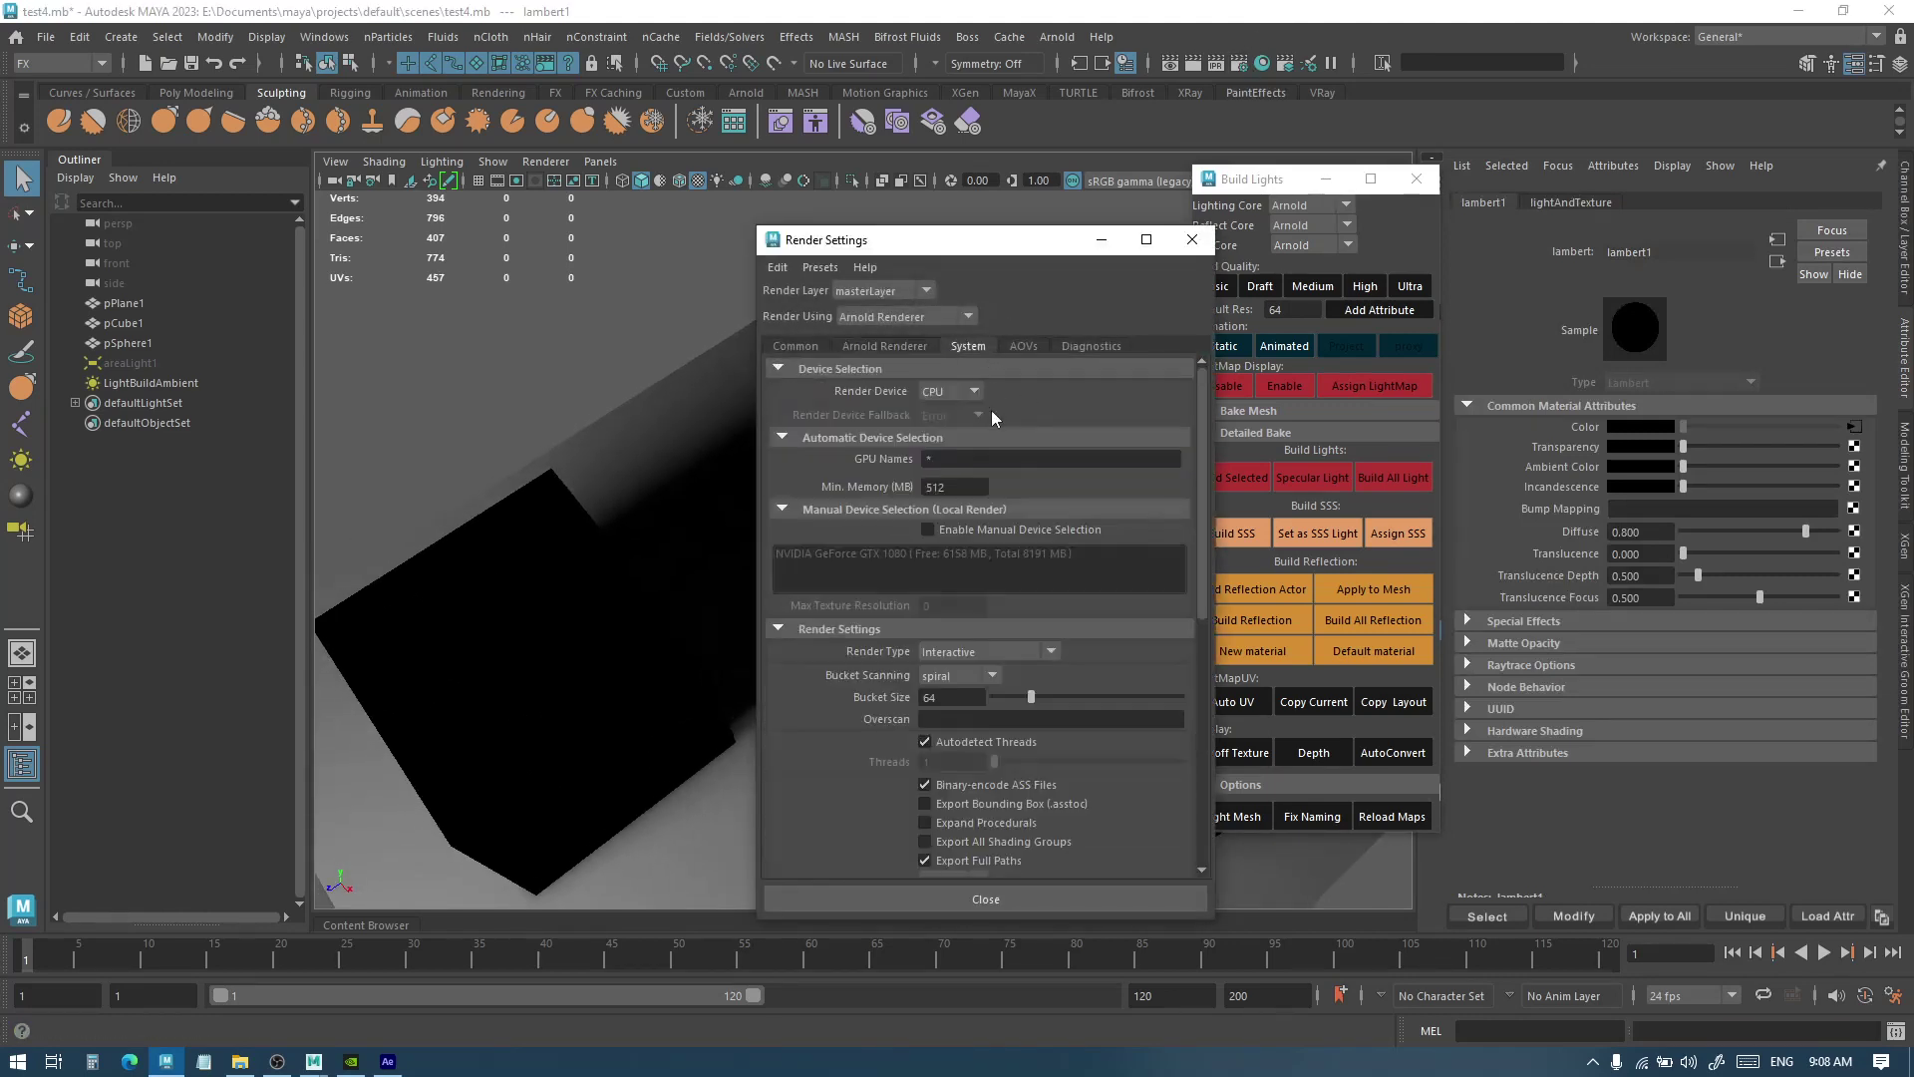
click(931, 431)
drag(952, 239, 934, 787)
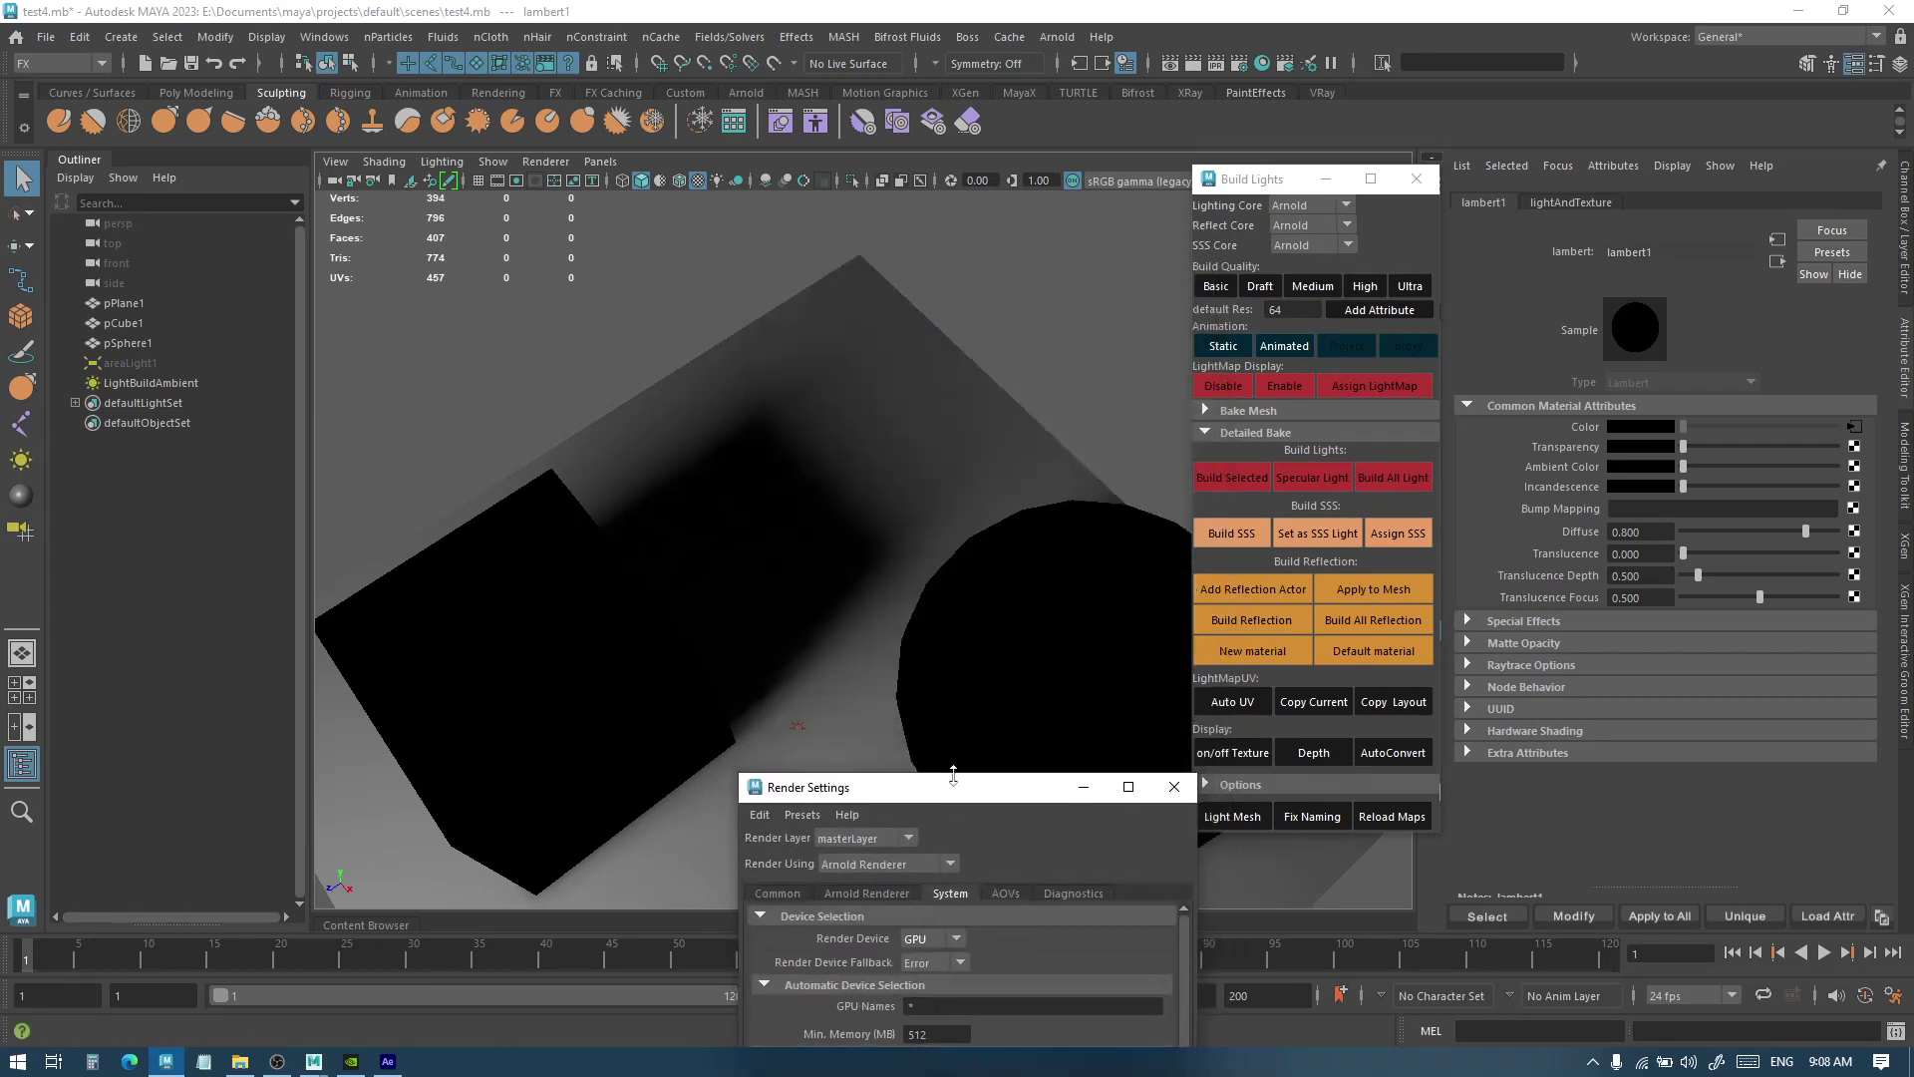
Reselect the ground plane, view the baked scene, and return to the Arnold sampling settings
scroll(814, 477, up, 1)
click(923, 426)
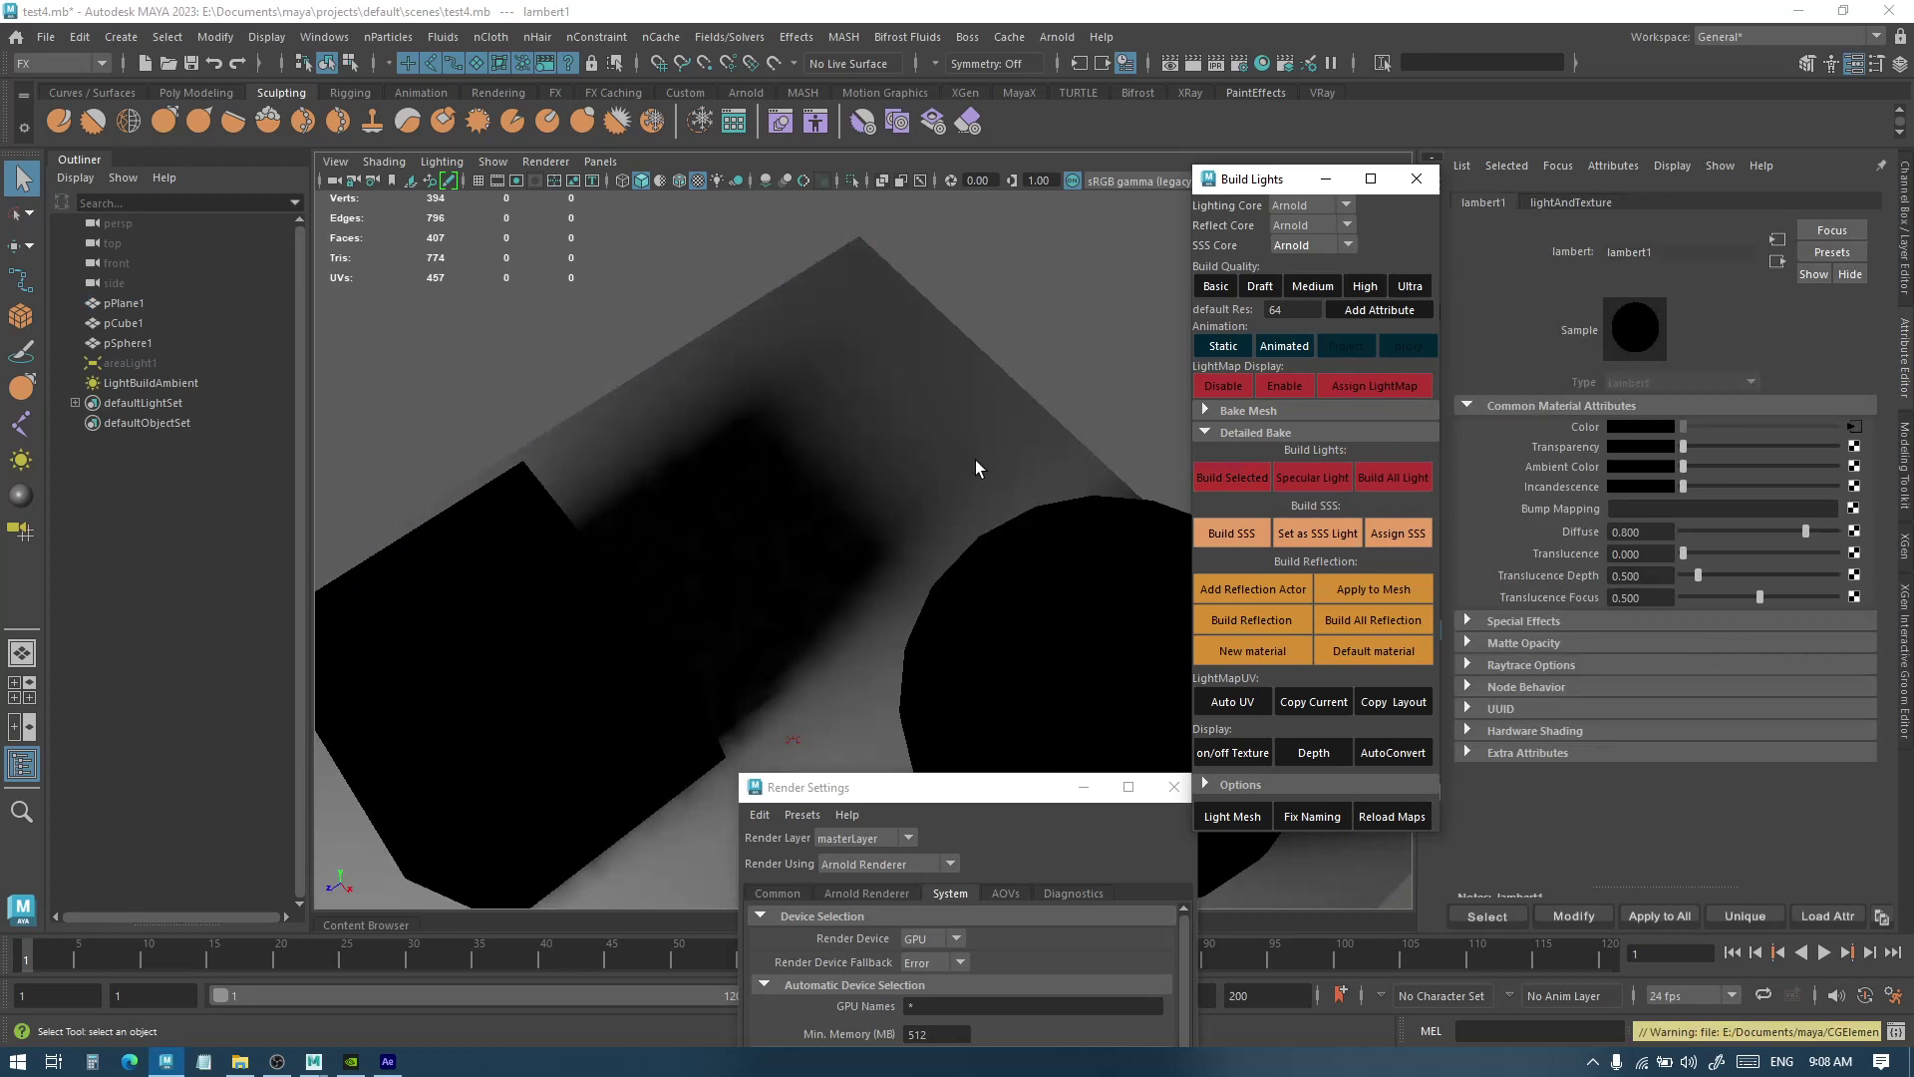
mouse_move(897, 479)
alt+mouse_down()
mouse_move(947, 499)
mouse_move(932, 492)
alt+mouse_up()
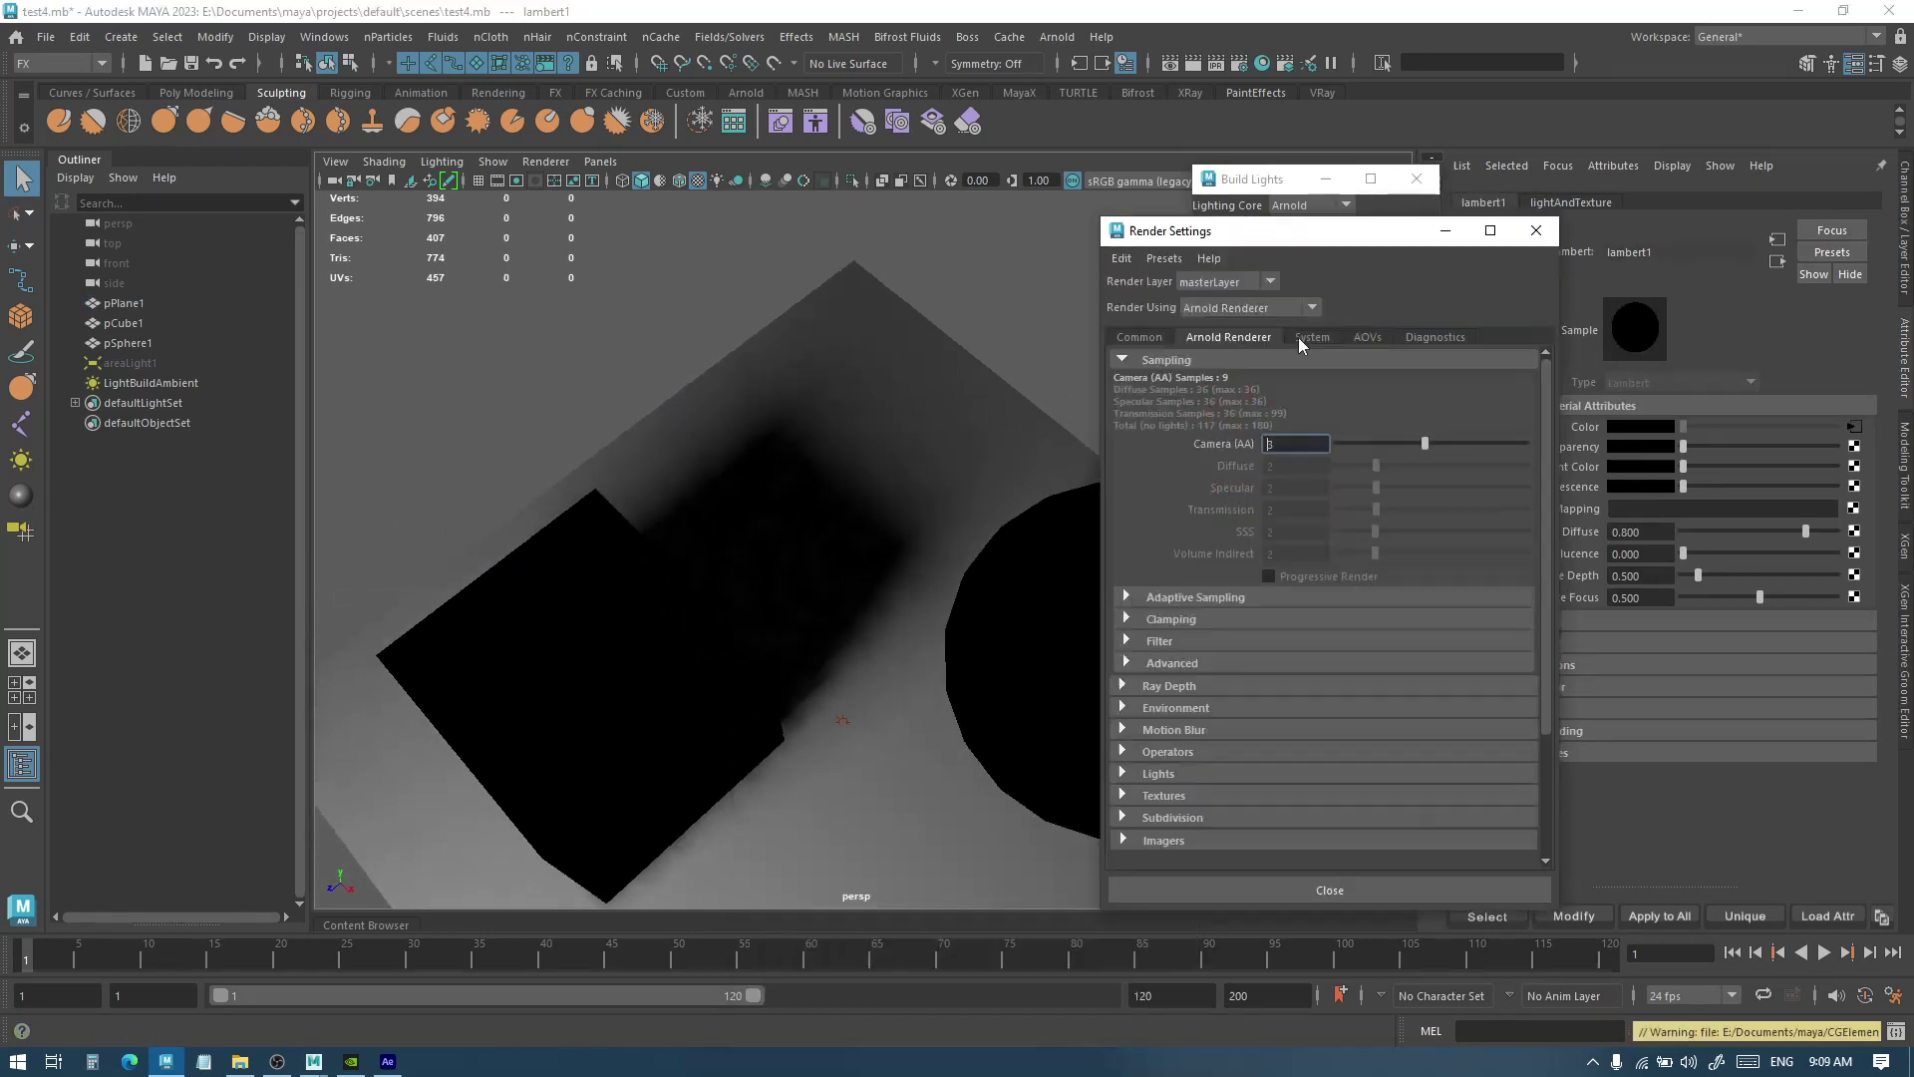
click(1306, 337)
click(1256, 337)
Set Arnold Camera (AA) samples to 5 and select the ground plane
text(5)
key(Return)
click(997, 449)
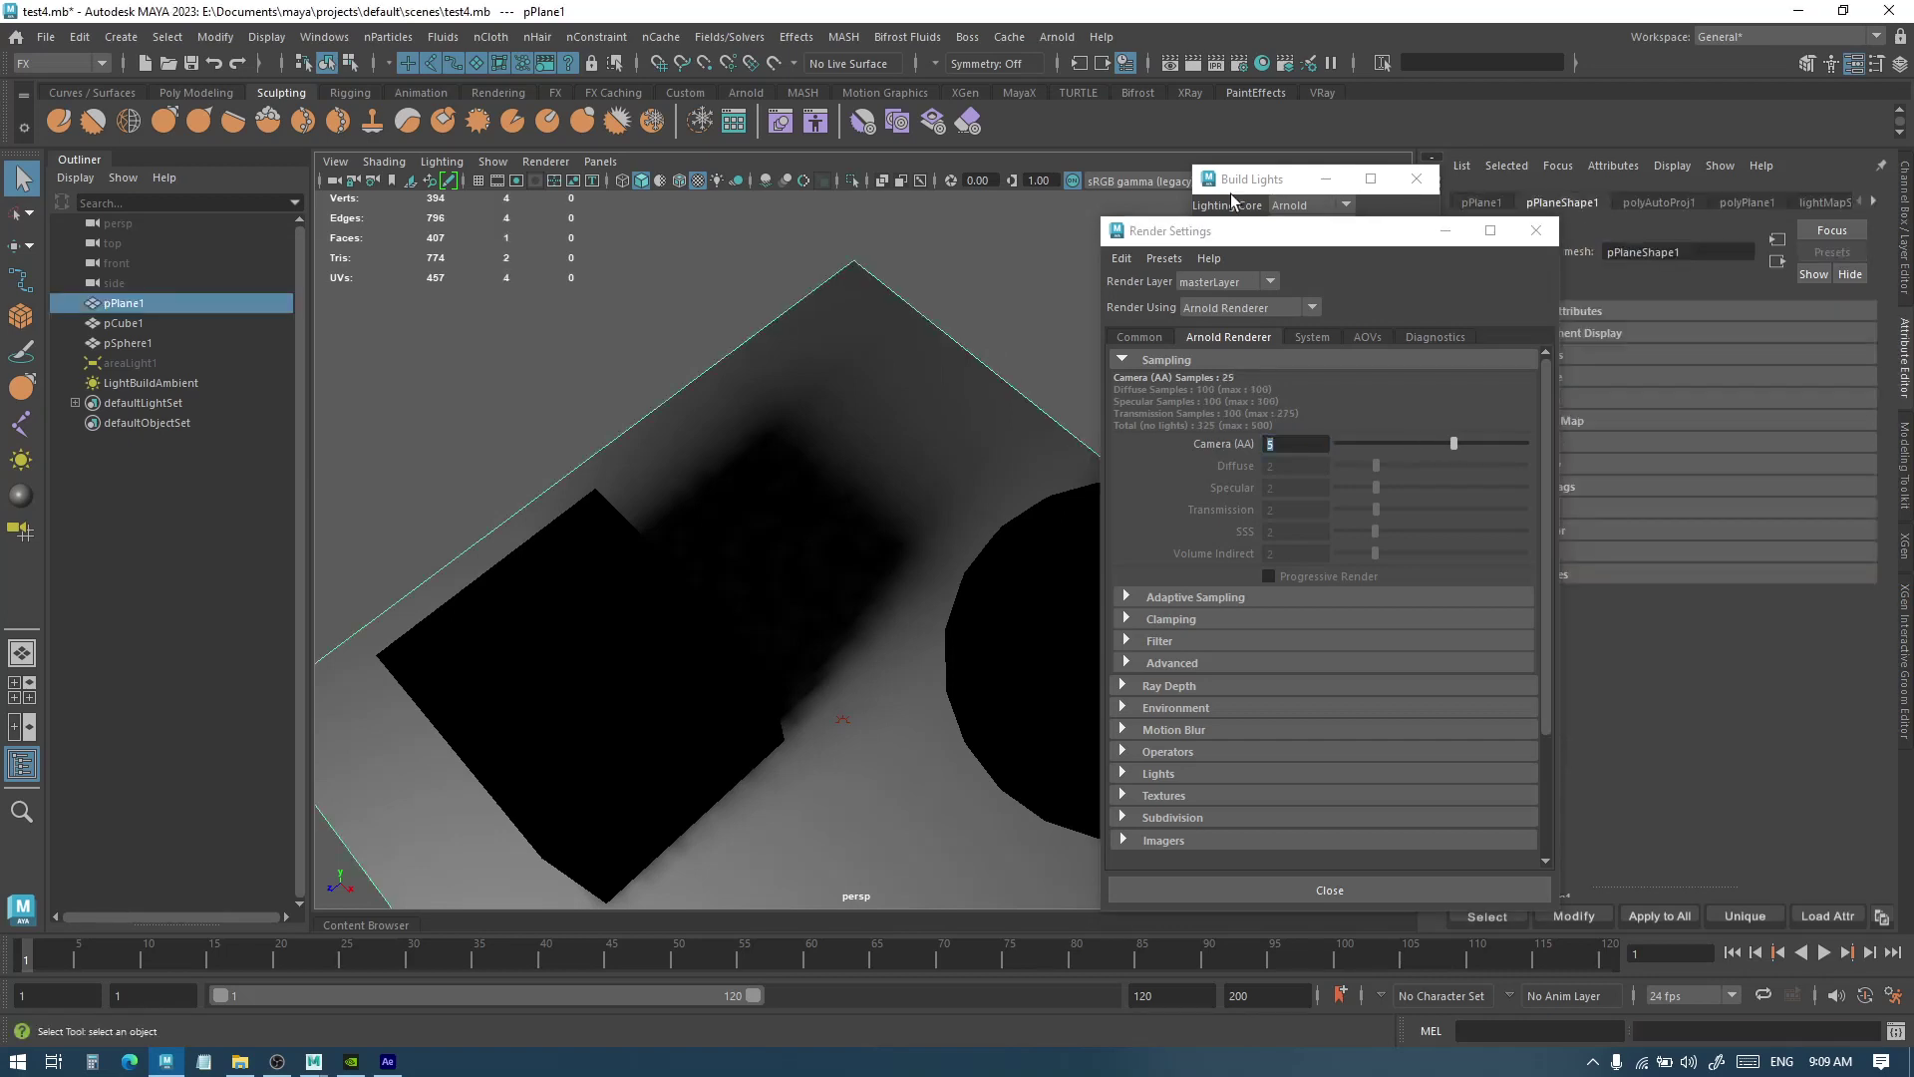
Rebake the plane's lightmap on the GPU and check the render device settings
click(1286, 178)
click(1231, 477)
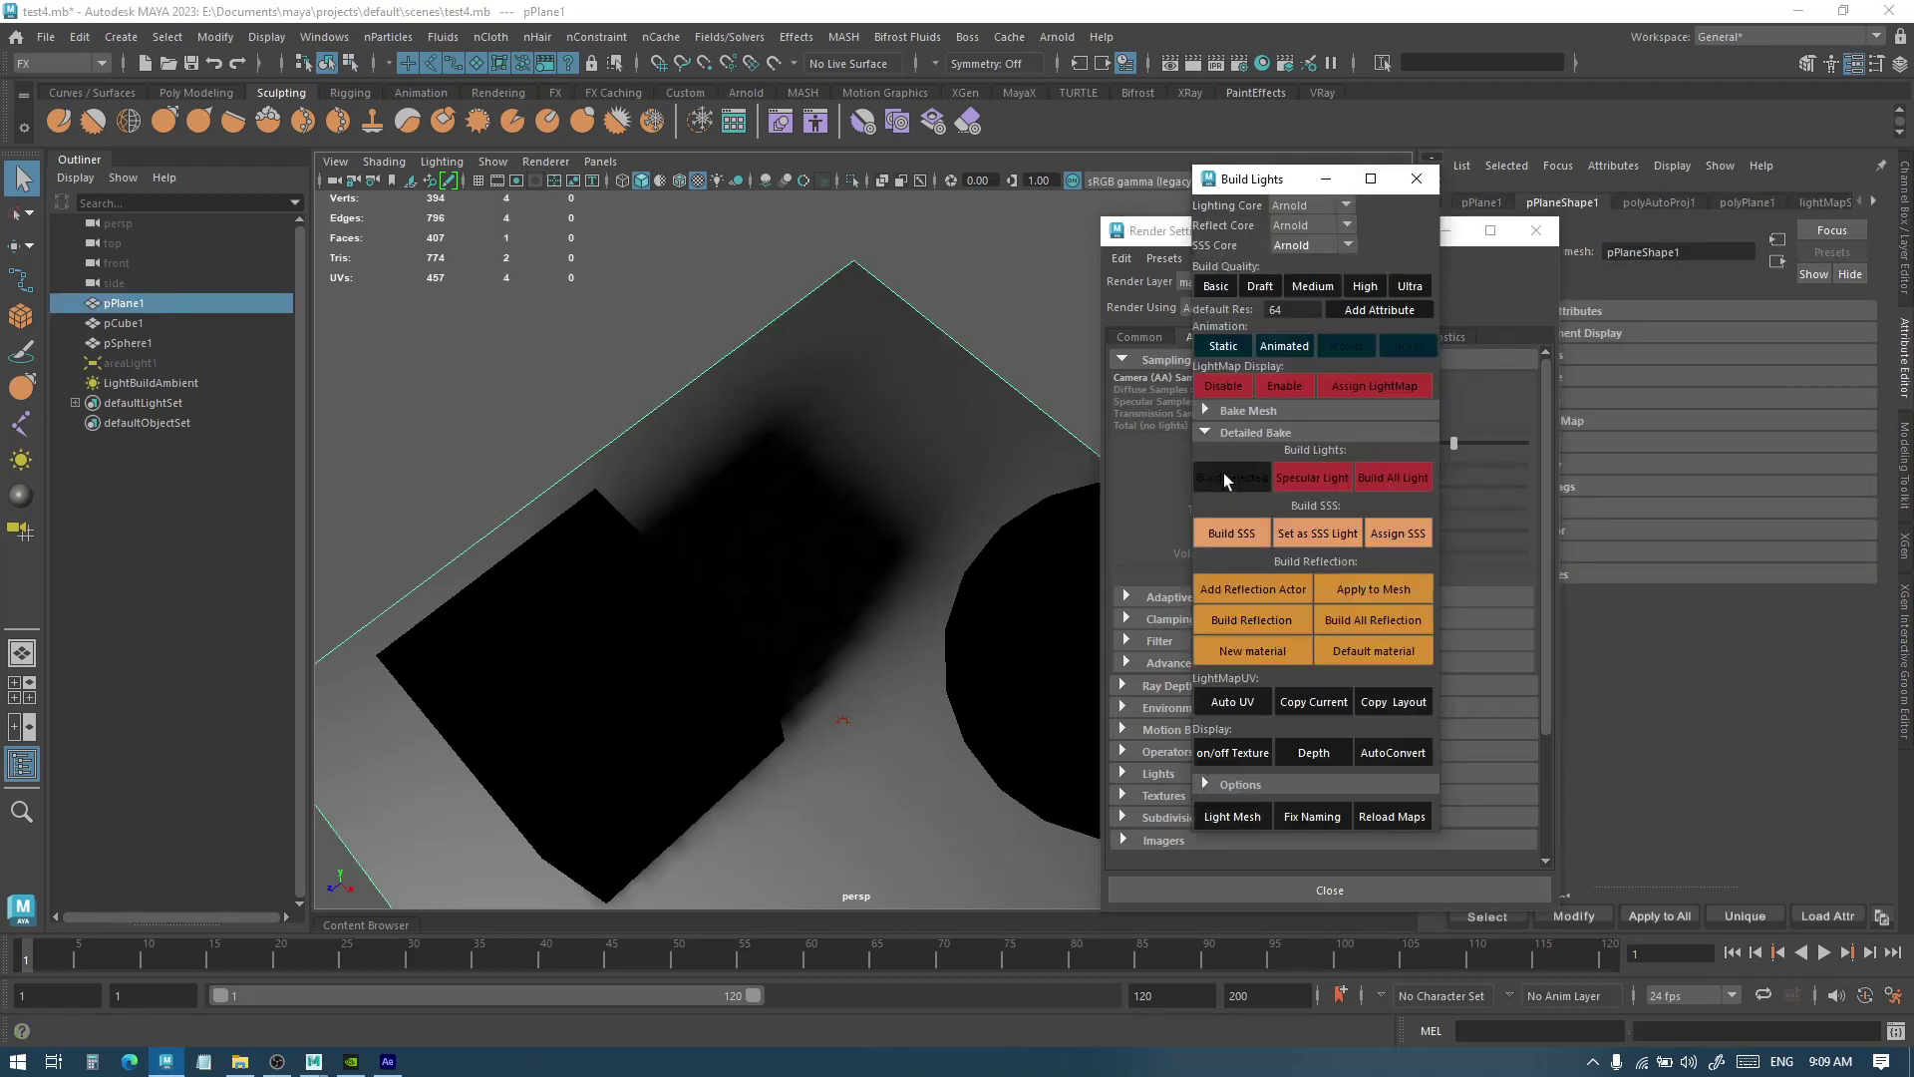
click(1507, 312)
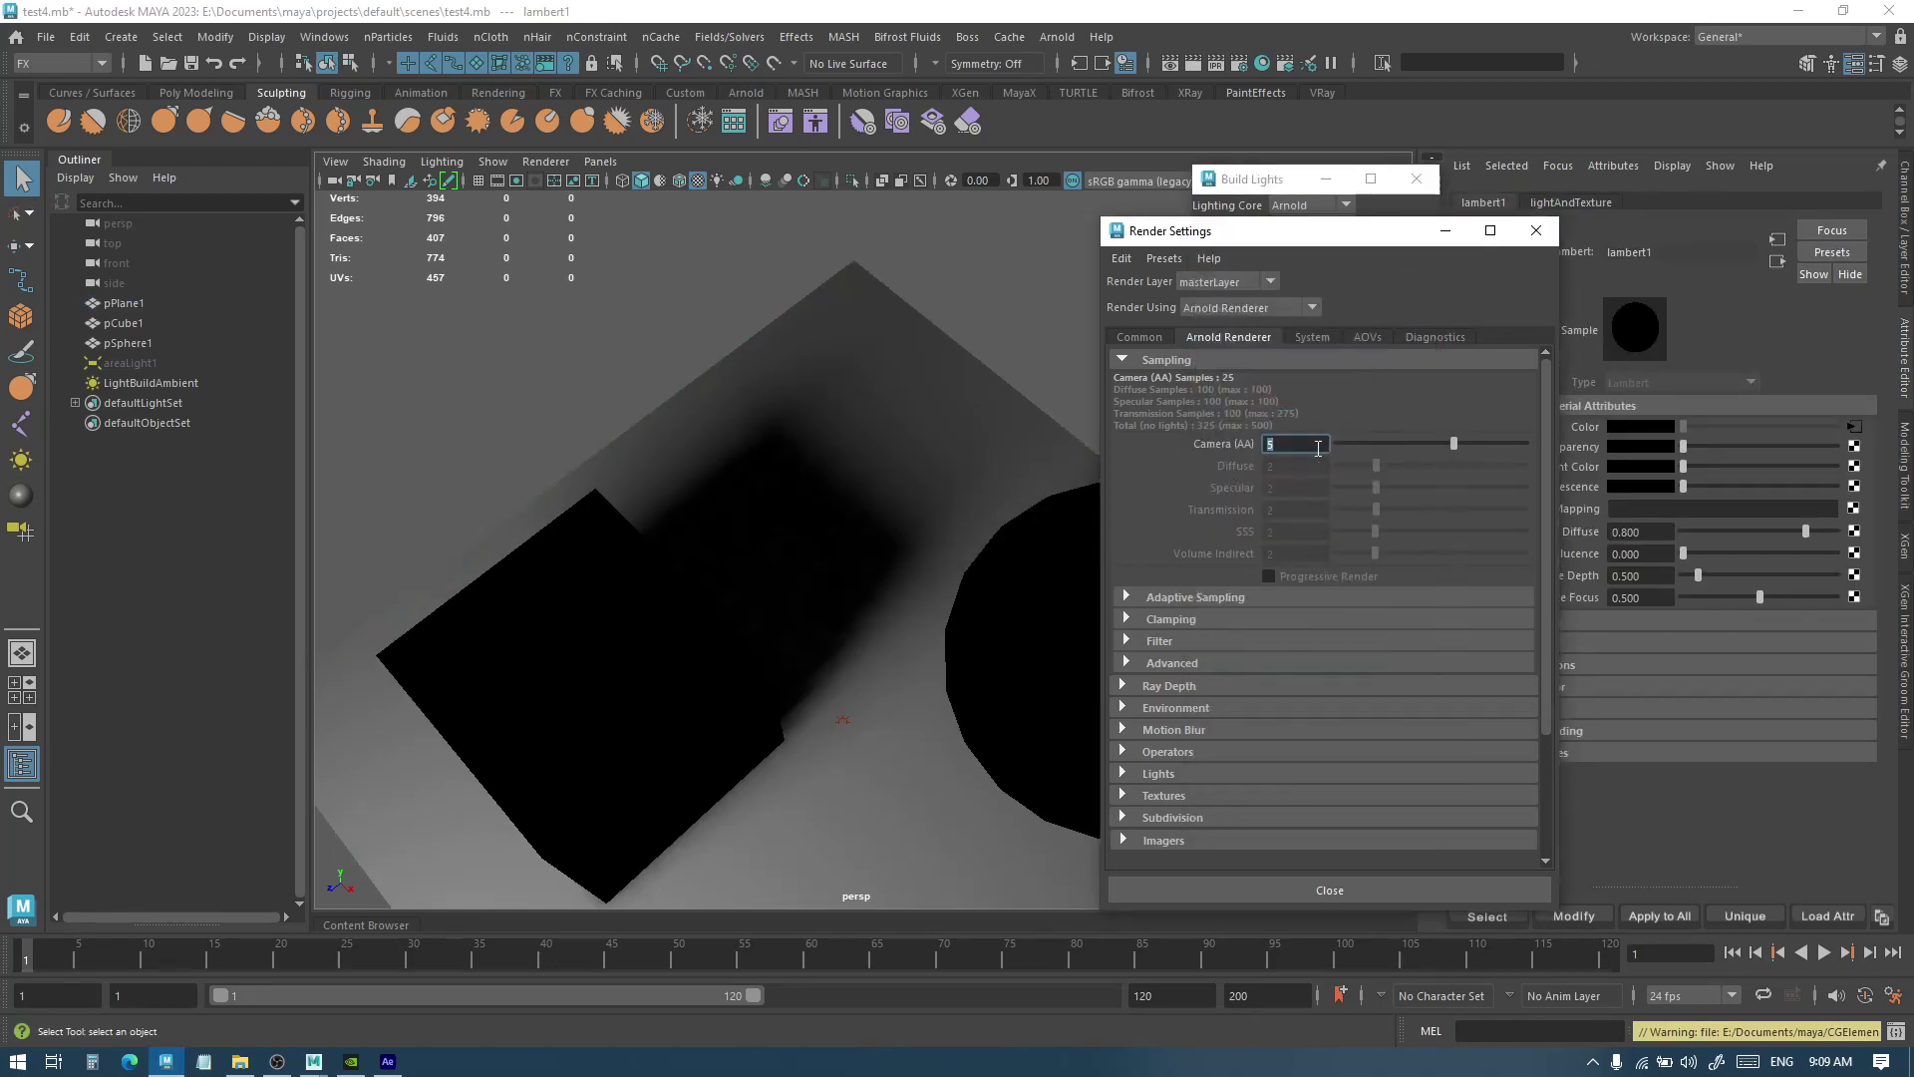
click(1313, 338)
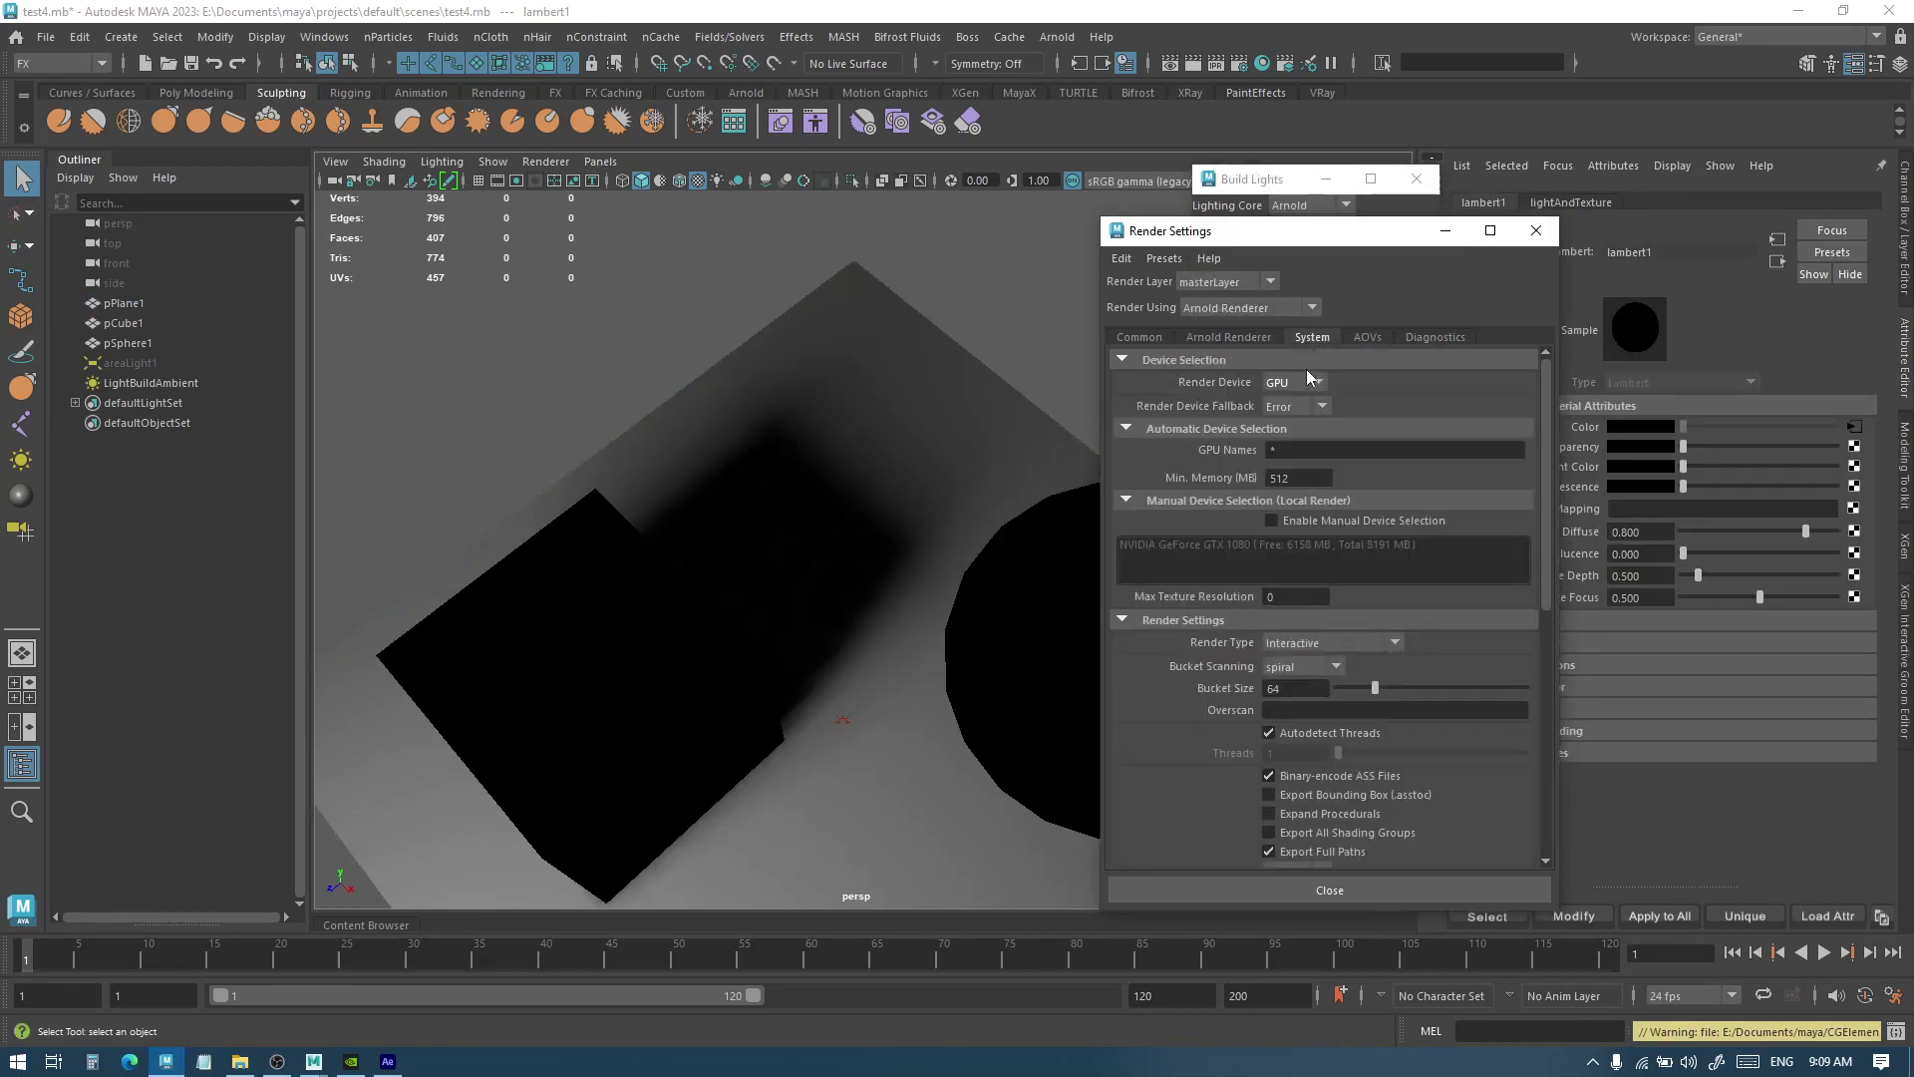
click(1258, 339)
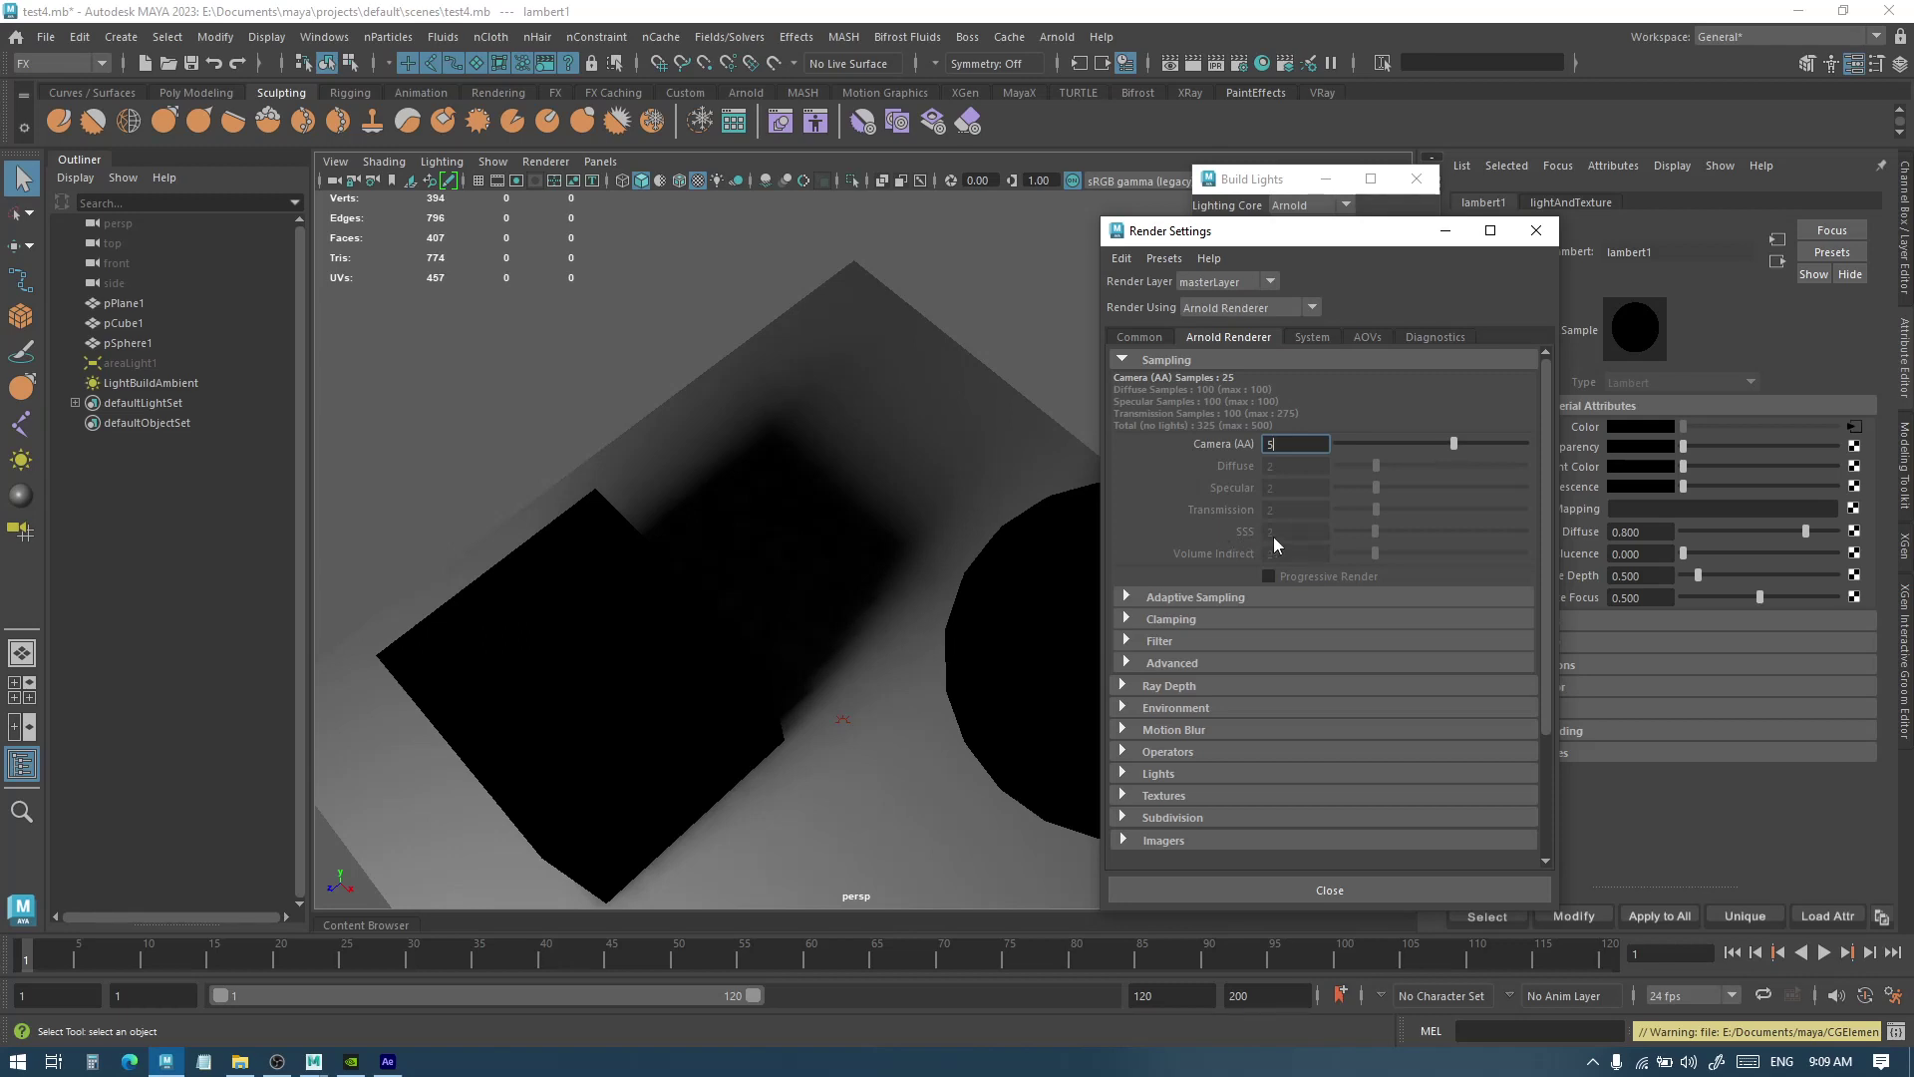
alt+drag(1092, 453, 1016, 459)
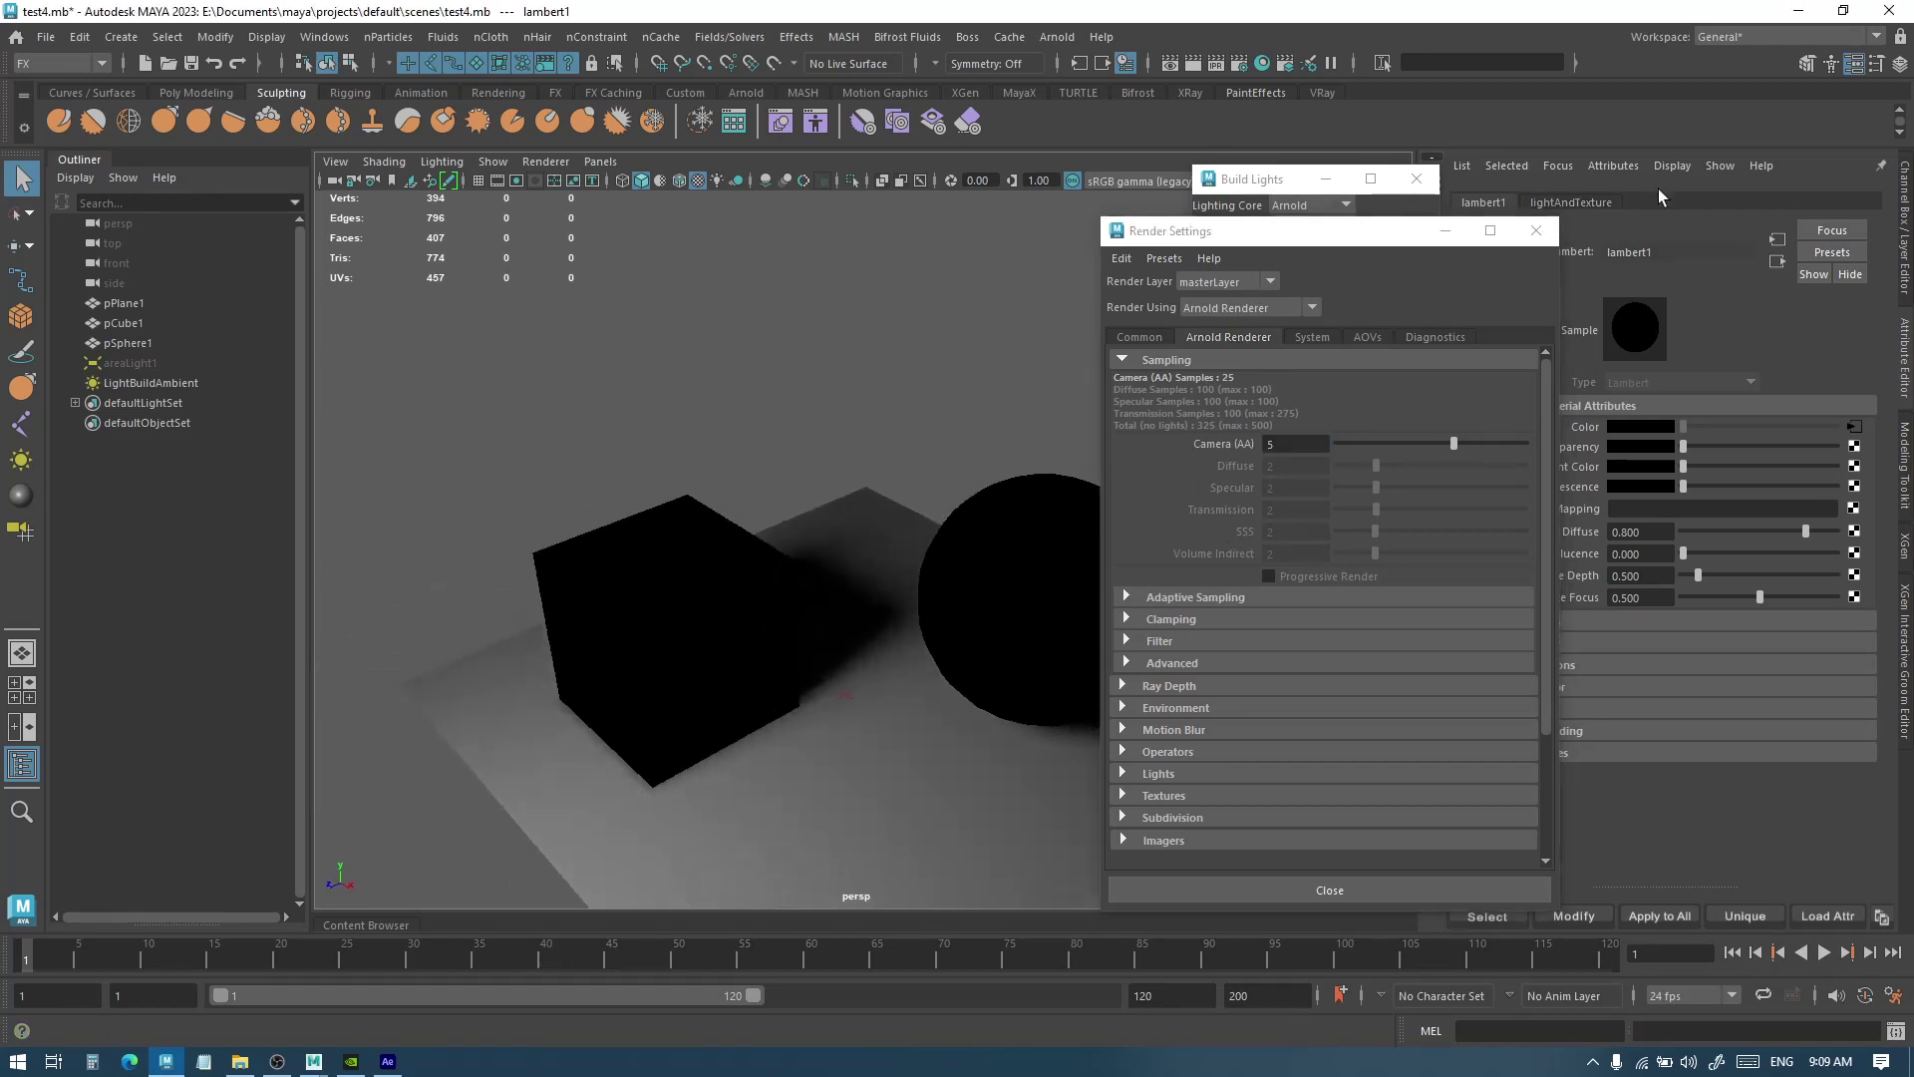
click(1312, 337)
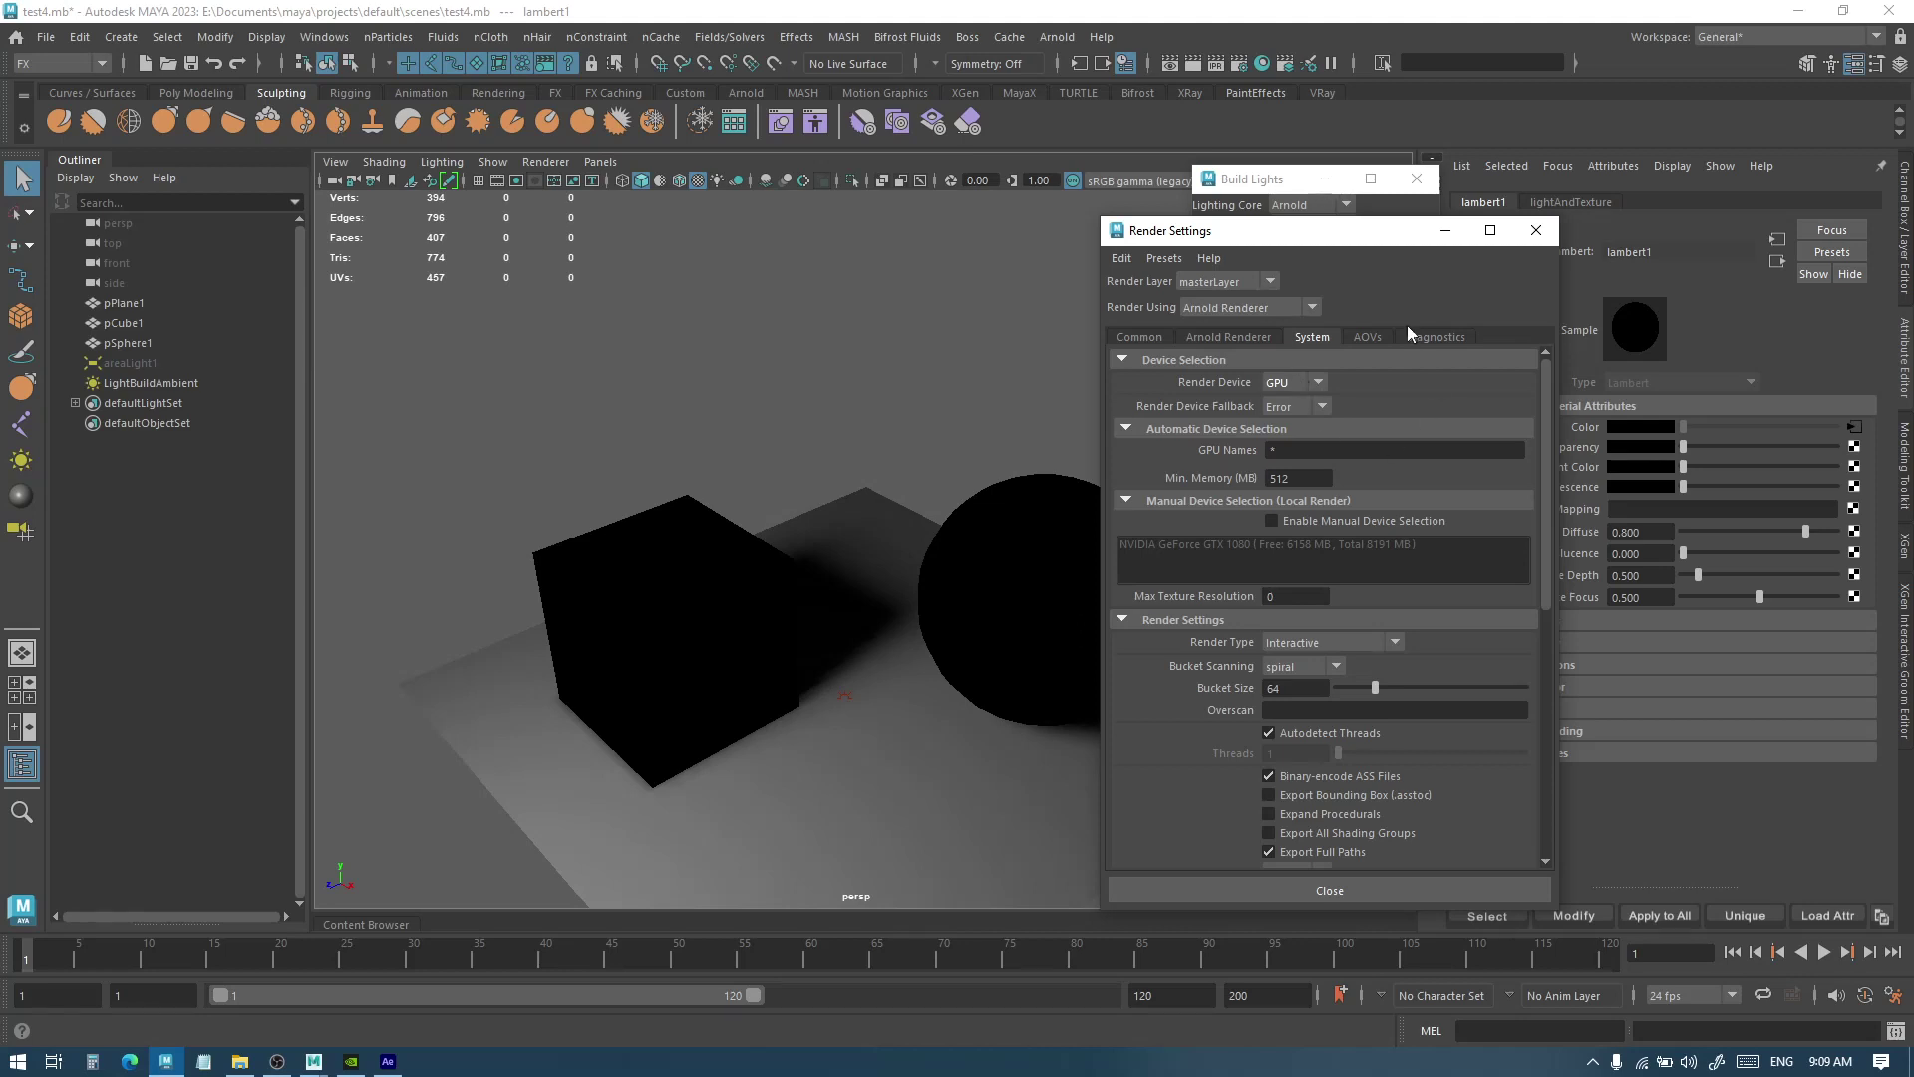
Enable manual device selection and pick the NVIDIA GeForce GTX 1080 as Arnold's GPU
click(1336, 522)
click(1169, 544)
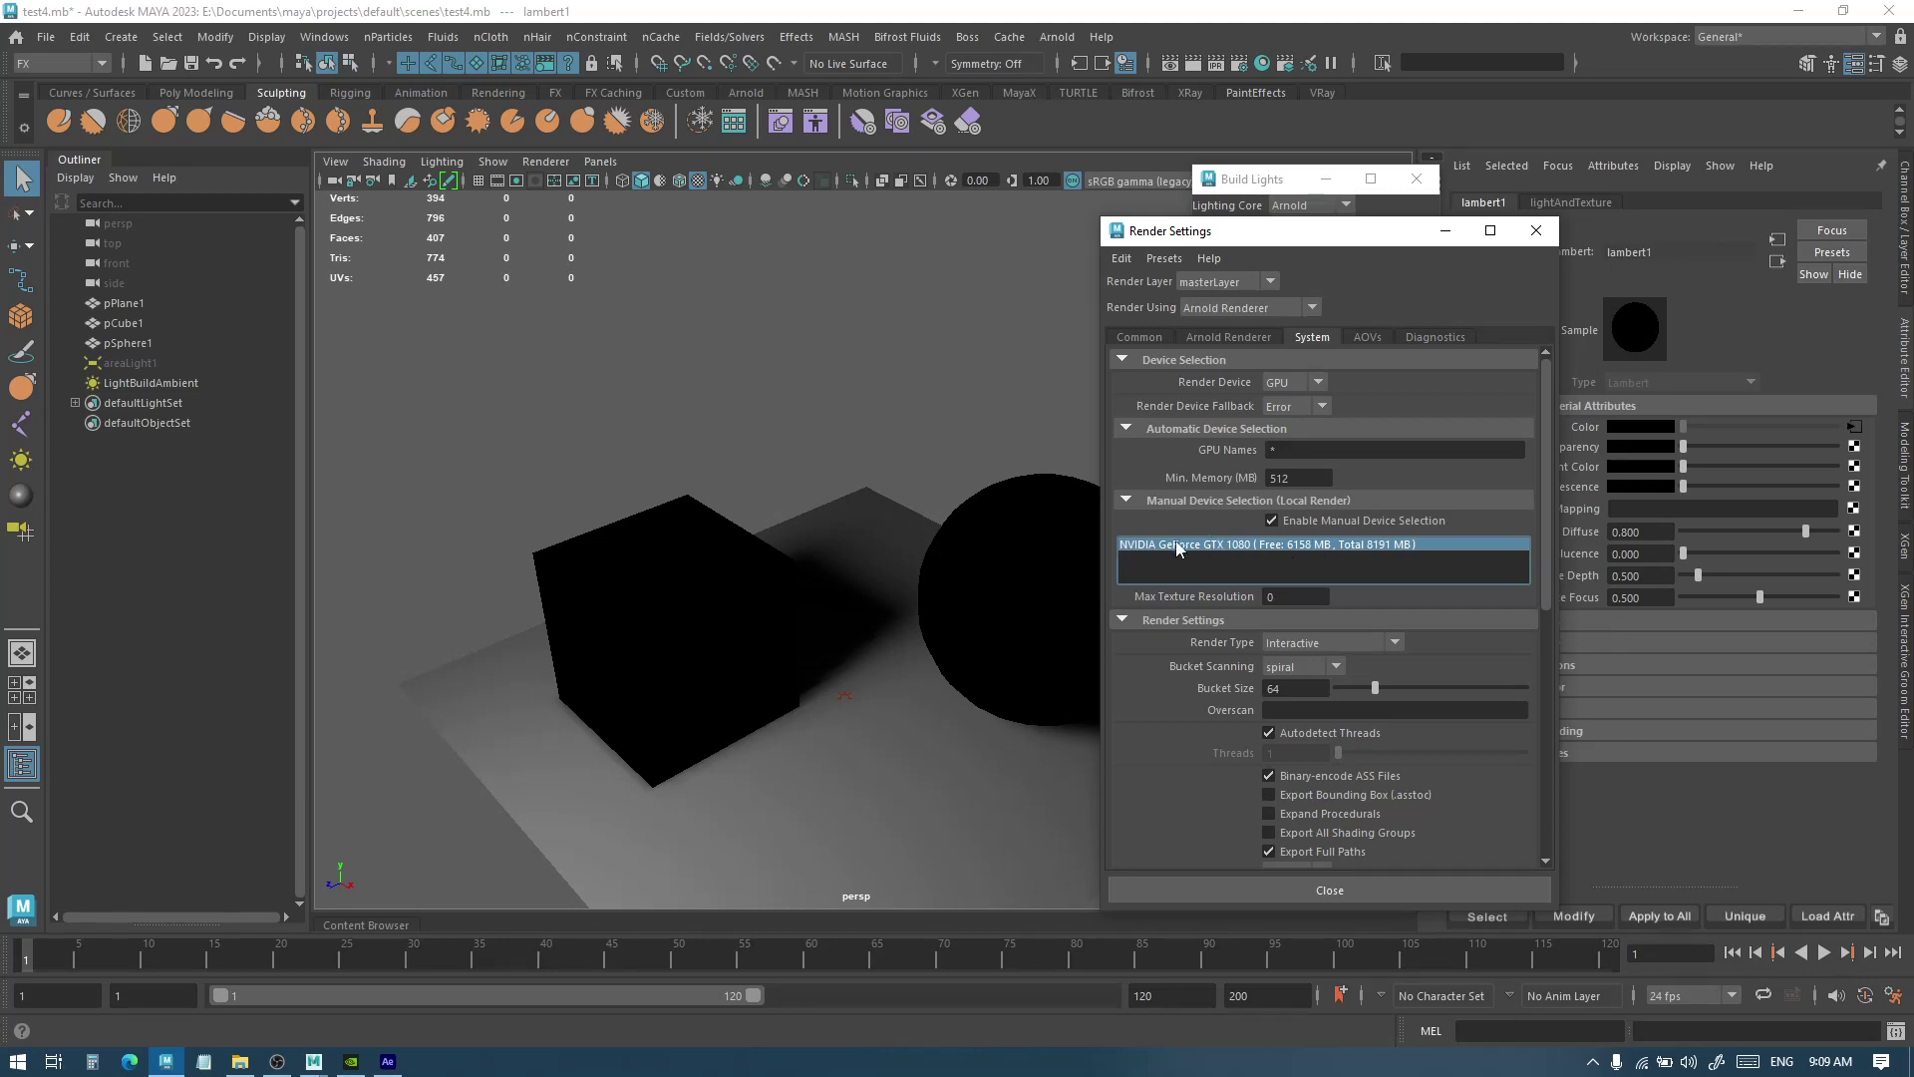
drag(1235, 231, 1465, 225)
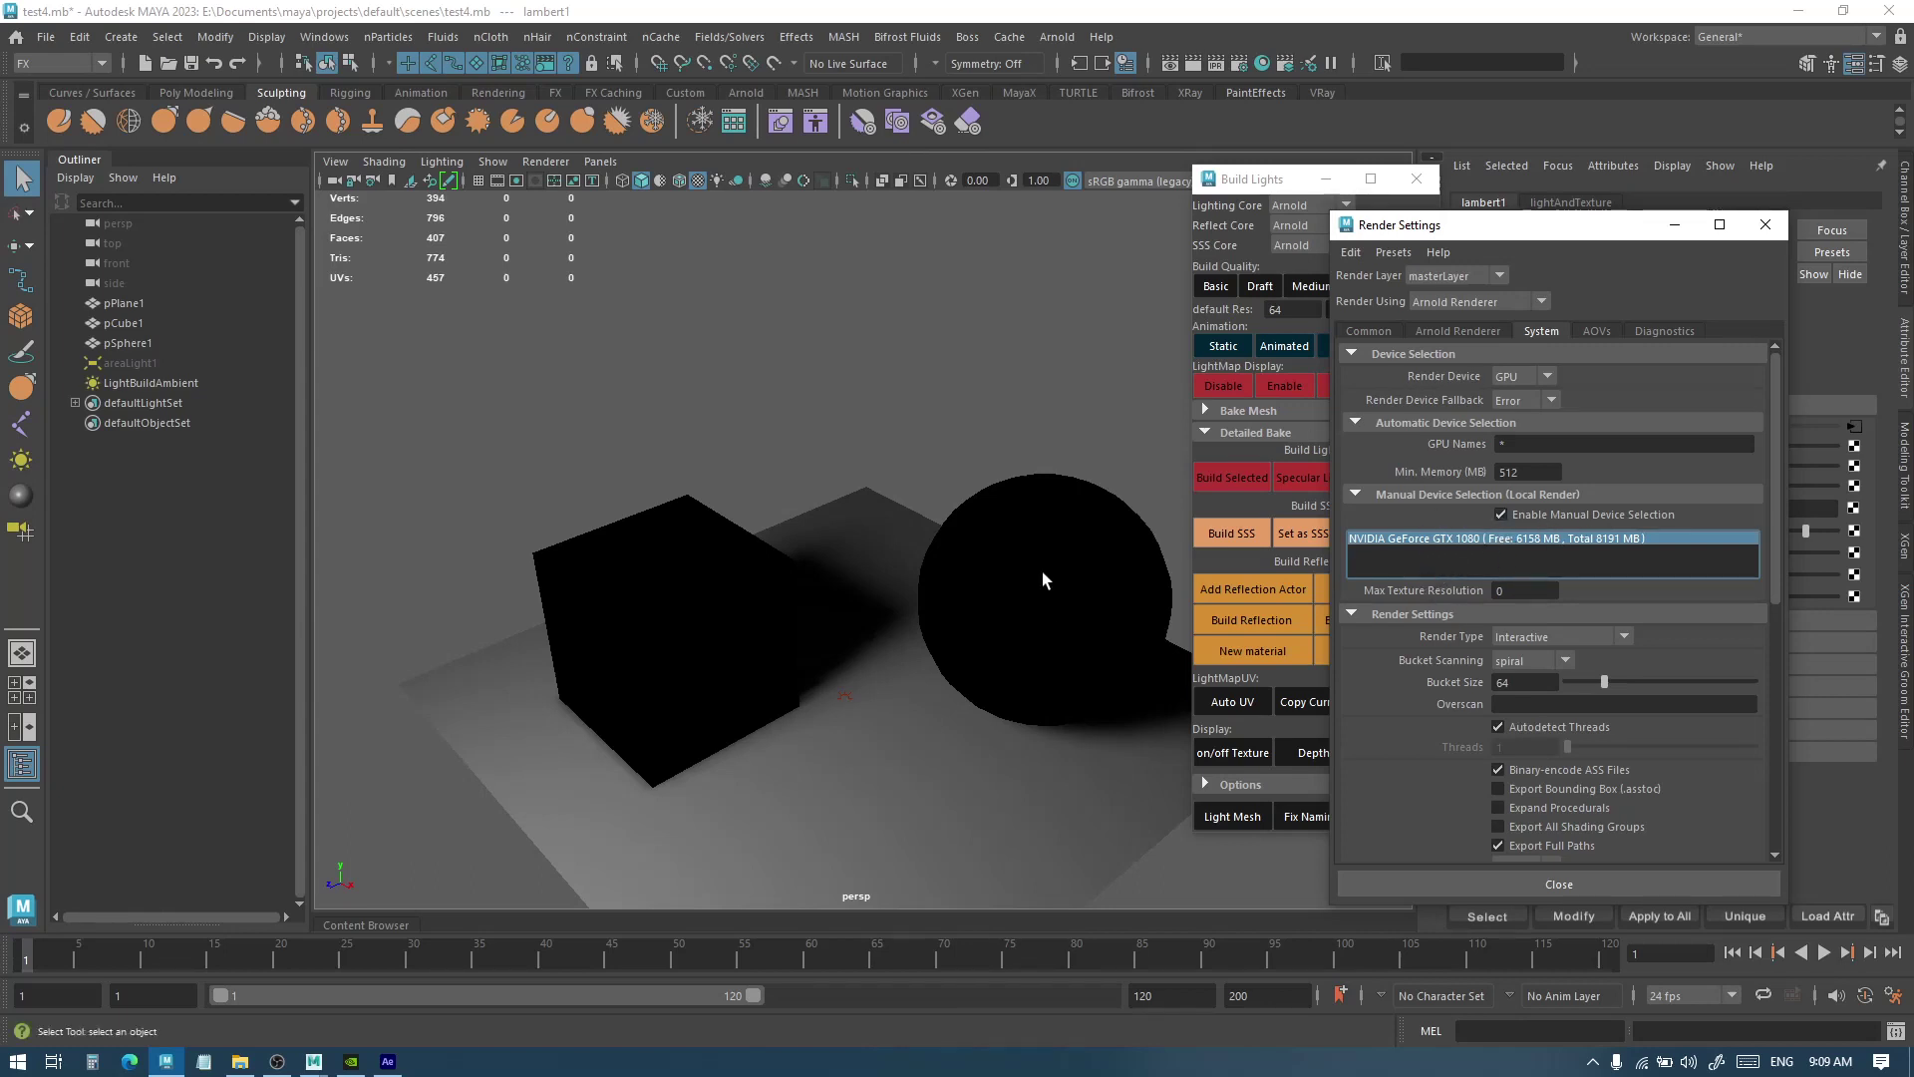
click(1103, 490)
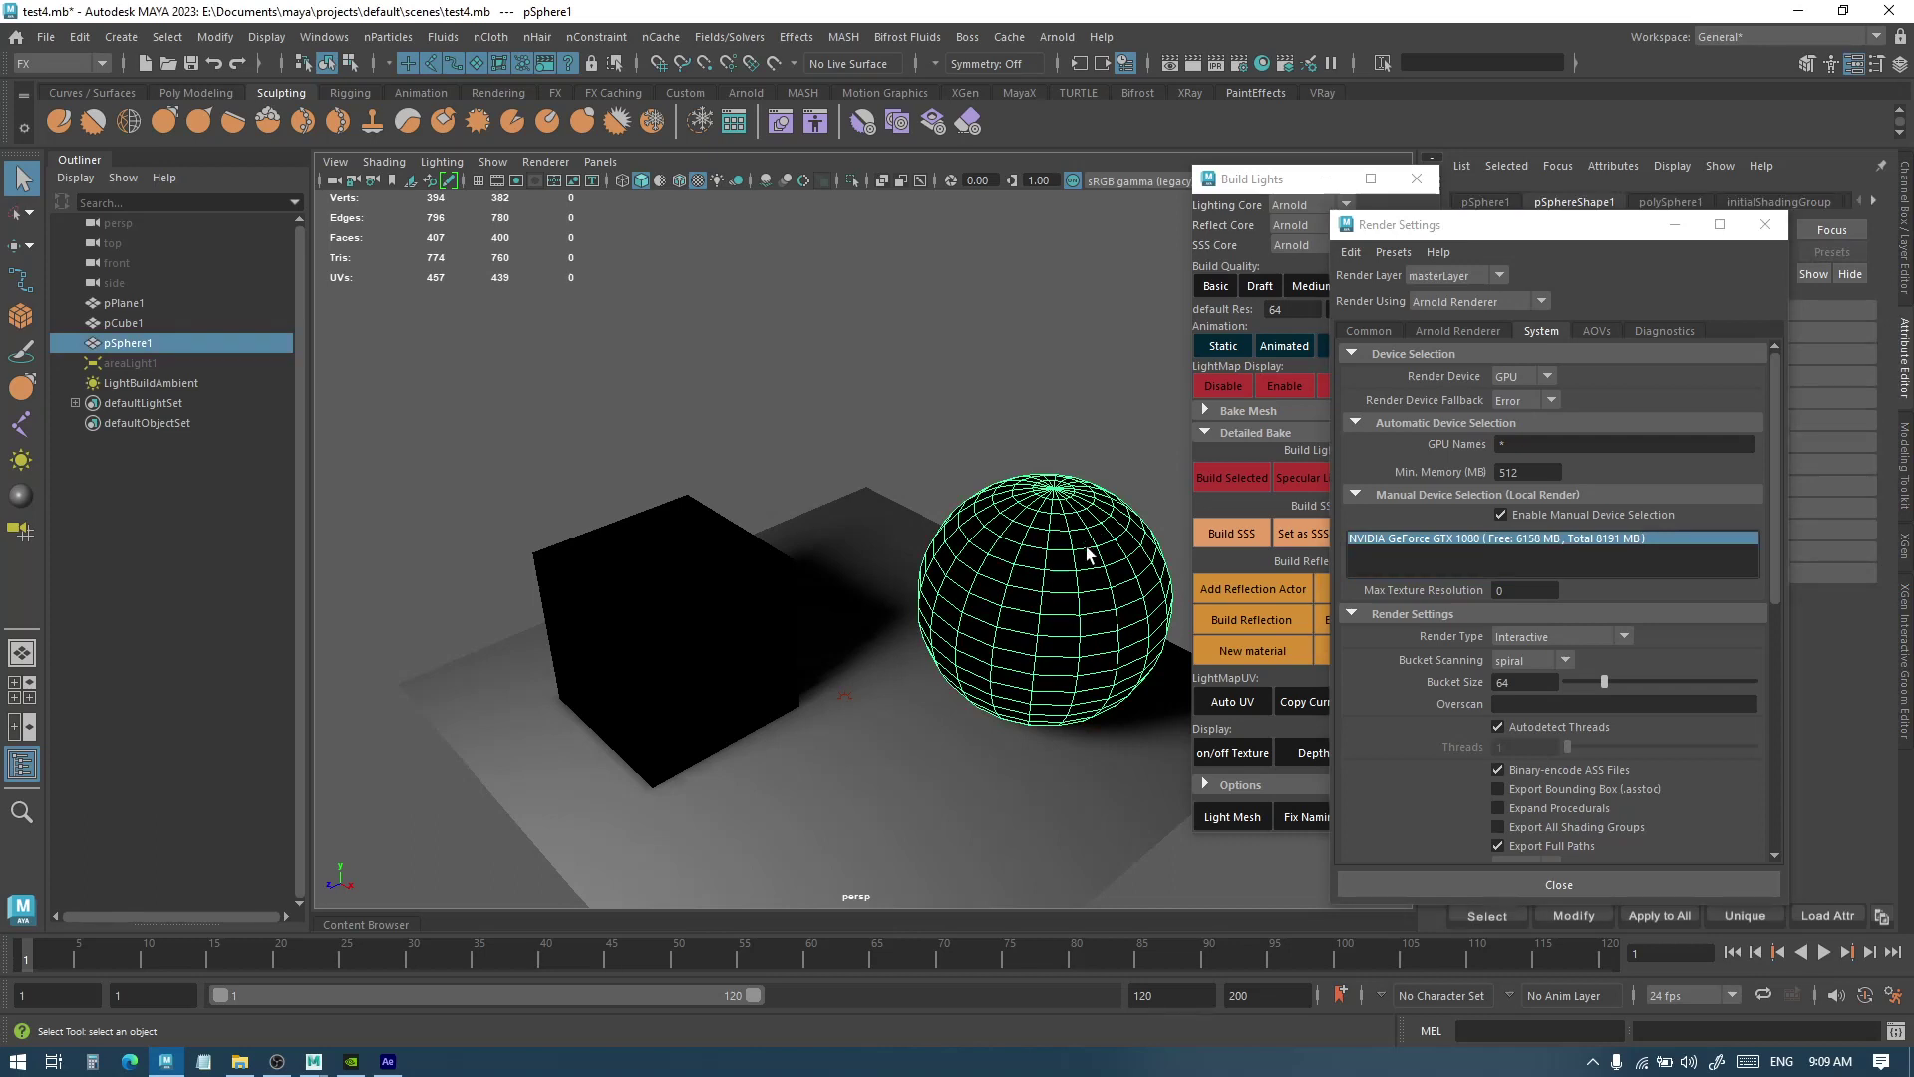